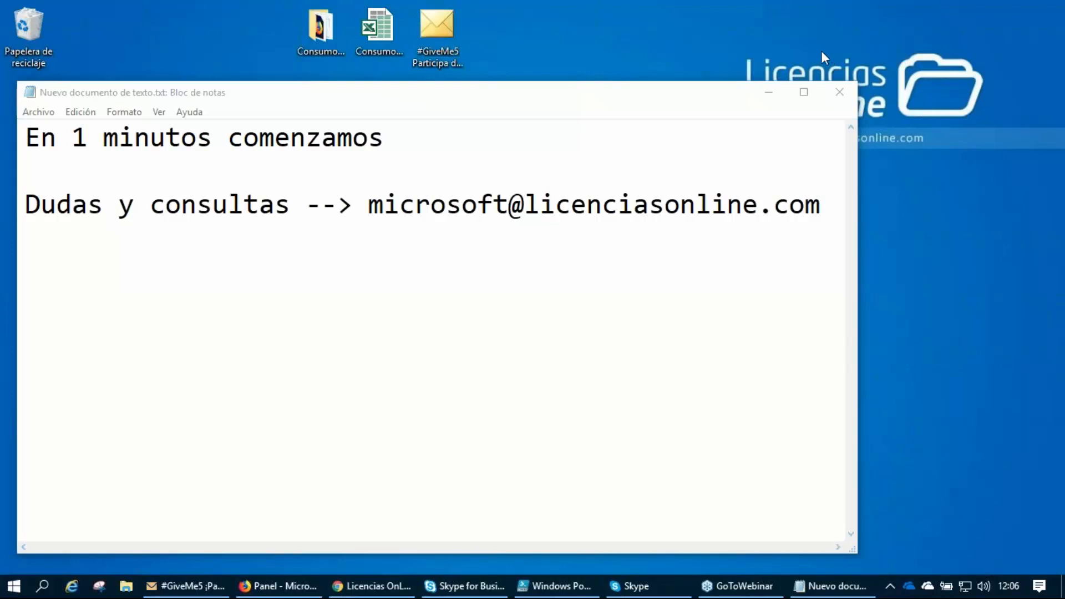
Shift the Notepad window slightly and highlight the contact e-mail address in the note.
left_click_drag(698, 97, 714, 89)
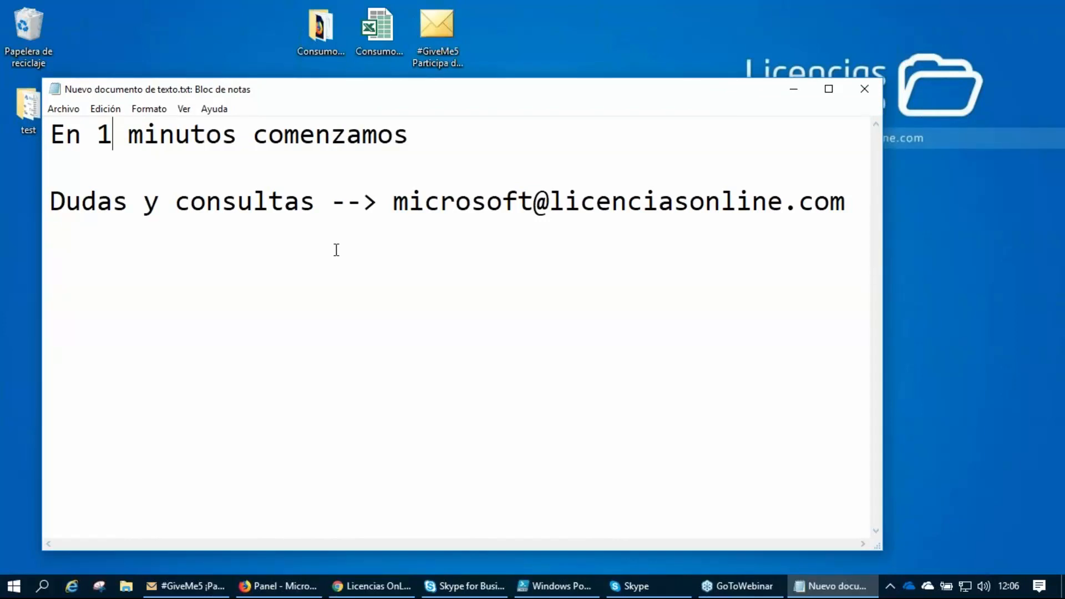
left_click_drag(393, 201, 844, 201)
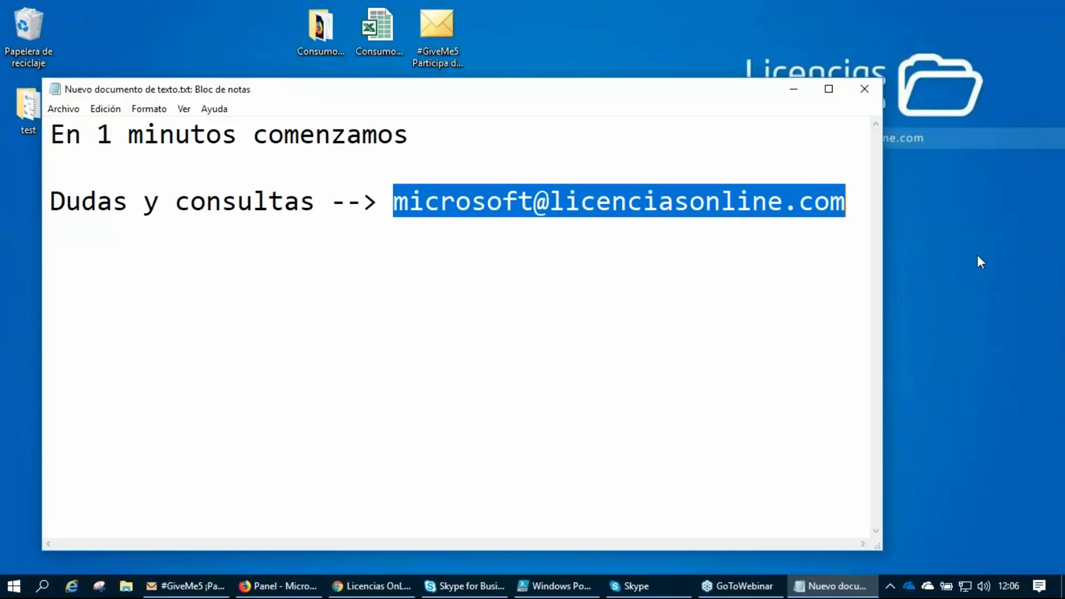
left_click(1048, 256)
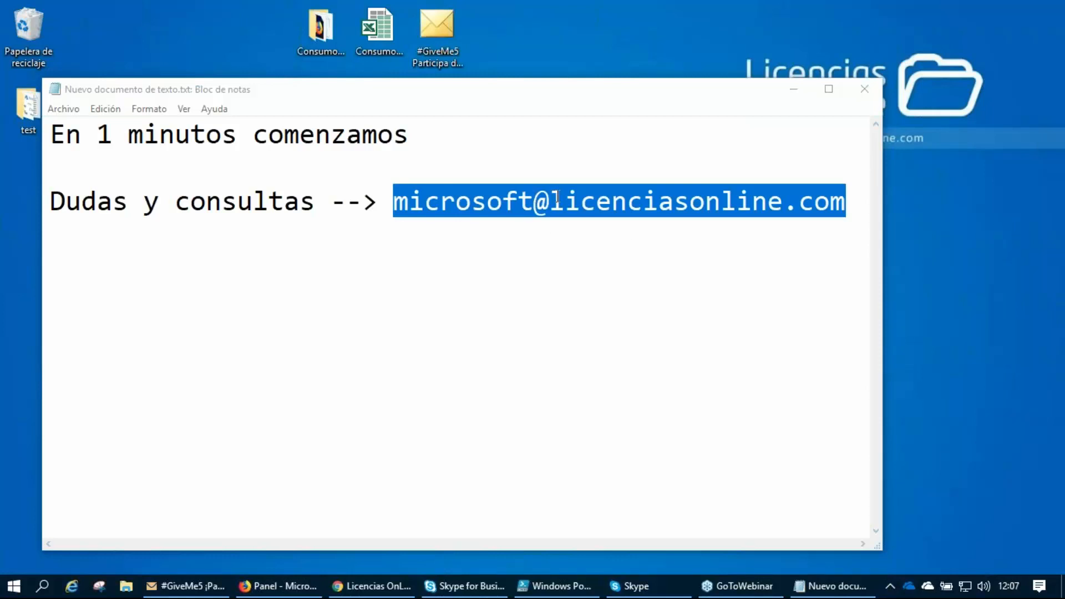
left_click(541, 198)
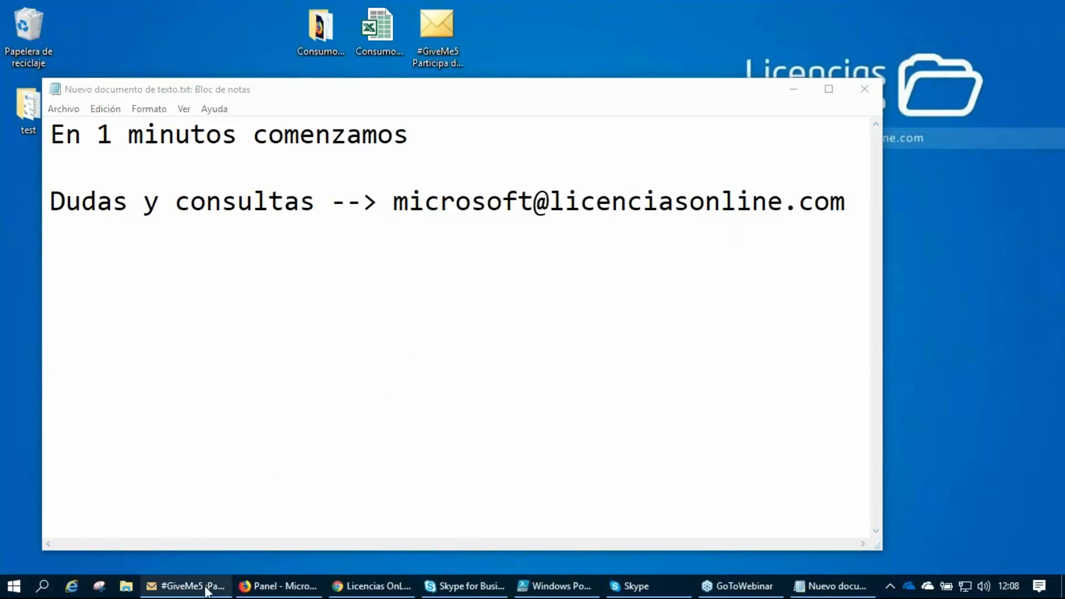
Switch to the #GiveMe5 invitation e-mail in Outlook and review the webinar dates and topics.
mouse_move(302, 593)
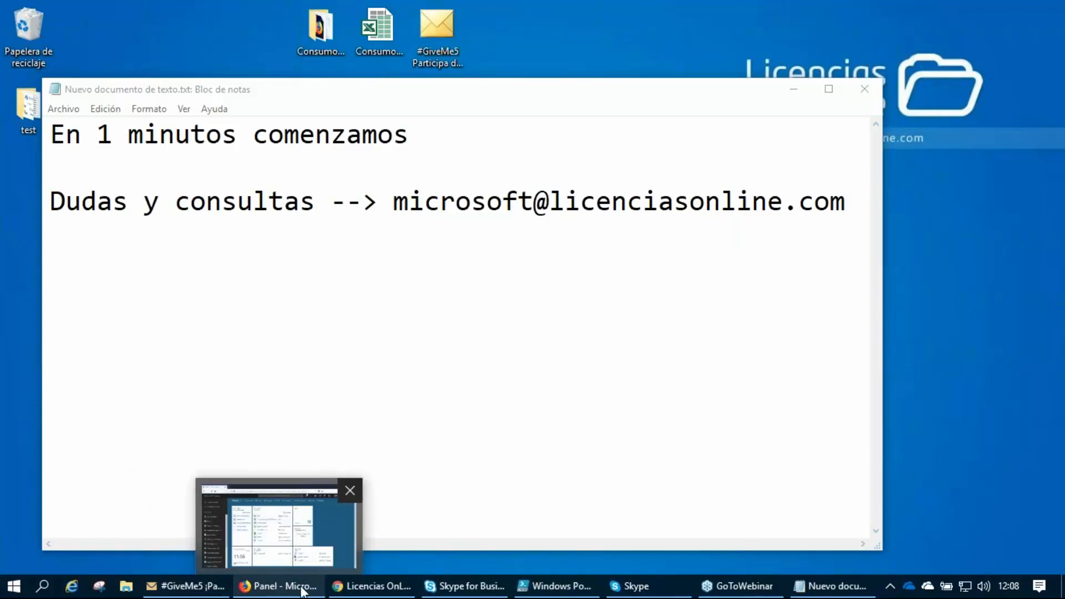
left_click(189, 586)
scroll(684, 331, "down", 1)
scroll(684, 332, "down", 5)
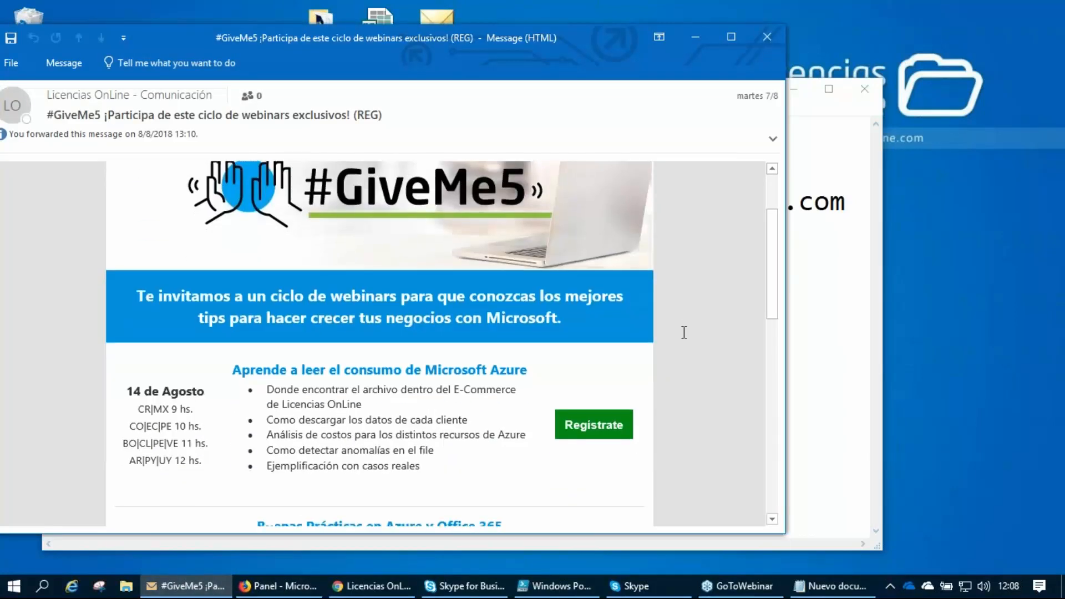
scroll(682, 332, "down", 2)
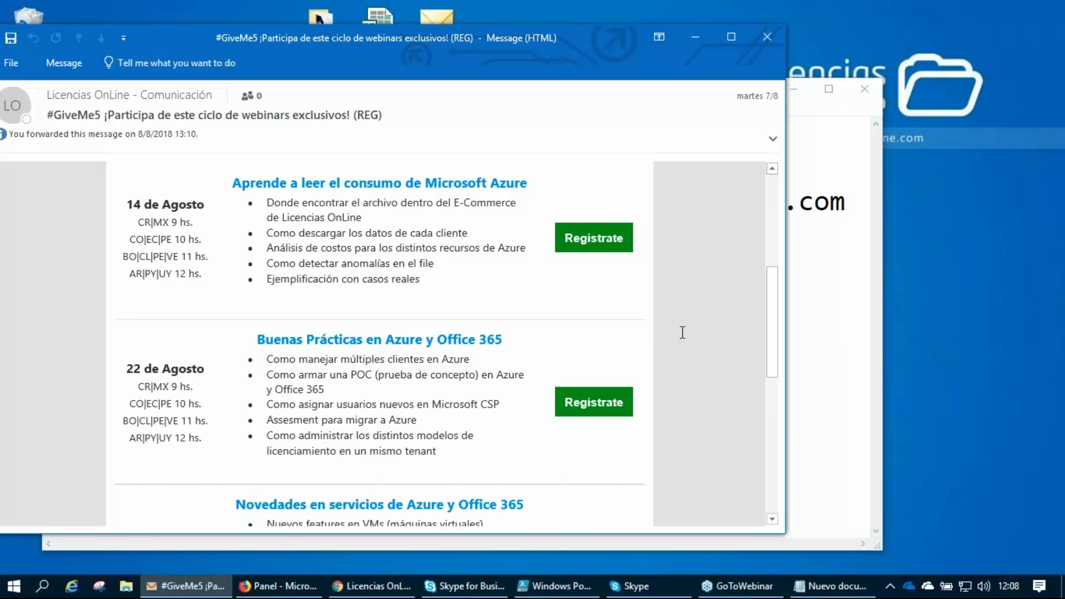
scroll(682, 332, "down", 3)
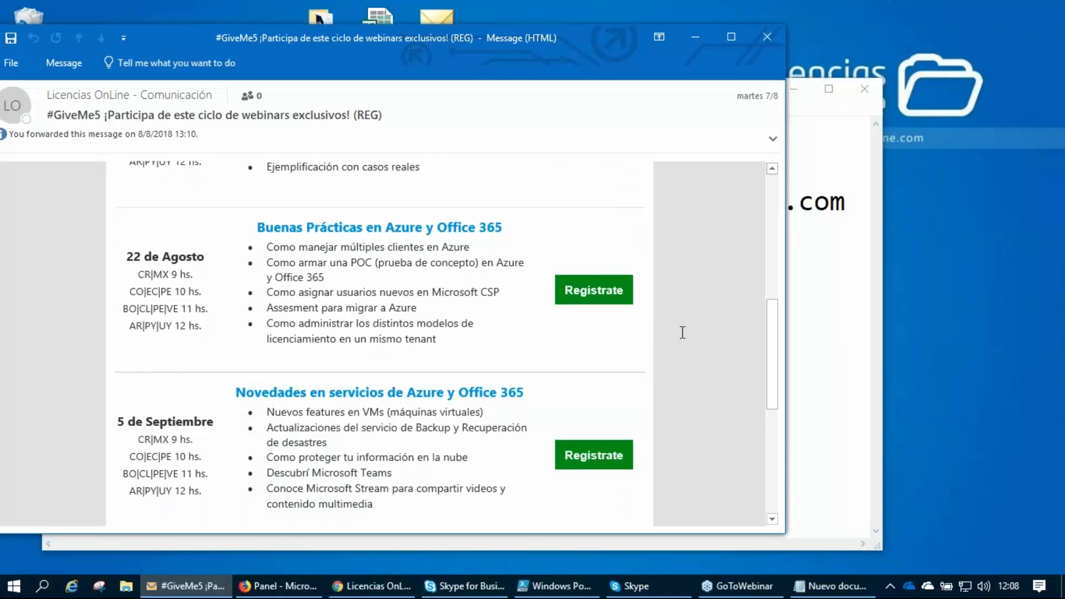
Highlight in turn the titles of the Azure consumption, Buenas Prácticas and Novedades webinars in the invitation.
scroll(682, 332, "up", 4)
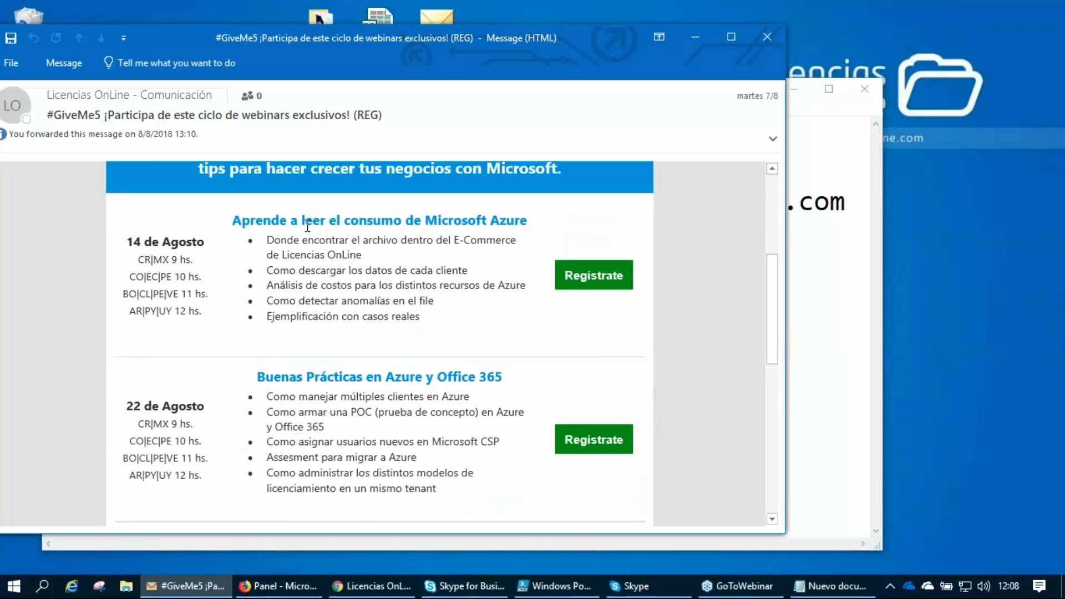
left_click_drag(292, 221, 490, 219)
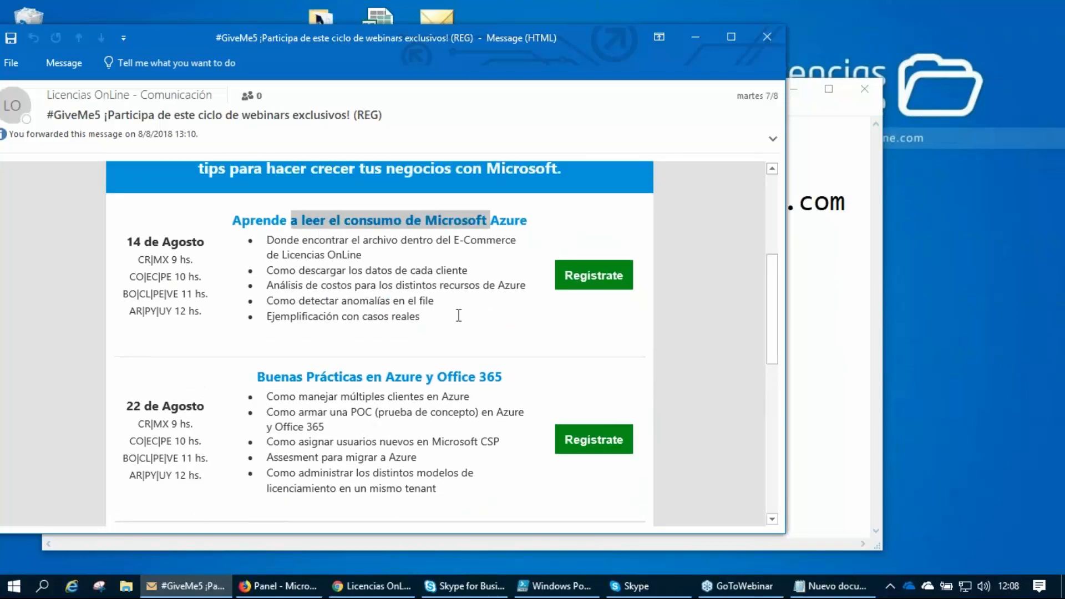
scroll(536, 361, "down", 2)
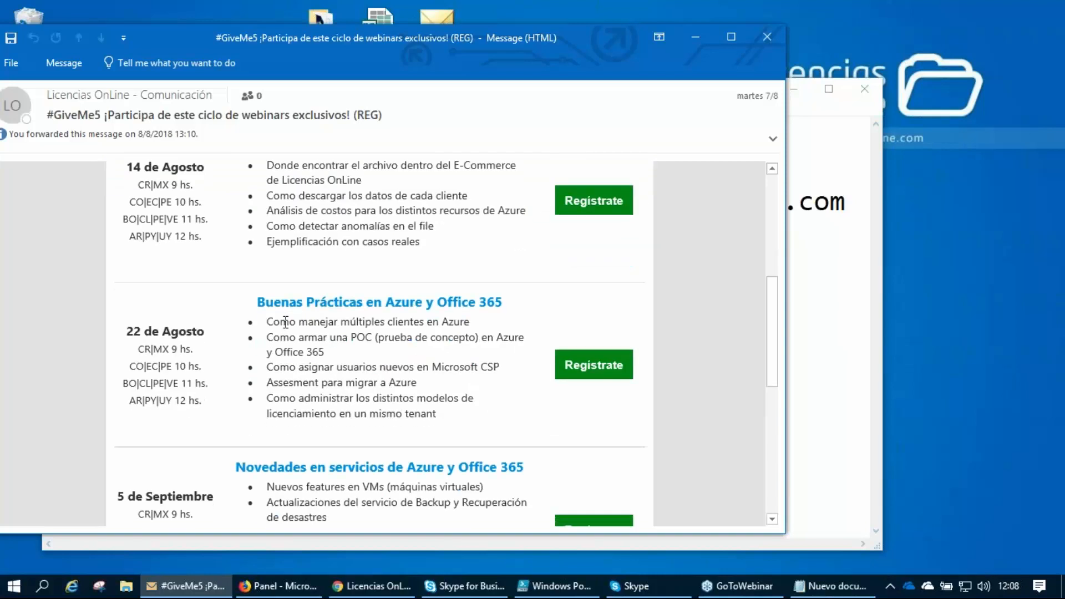
left_click_drag(299, 302, 494, 297)
scroll(455, 306, "down", 2)
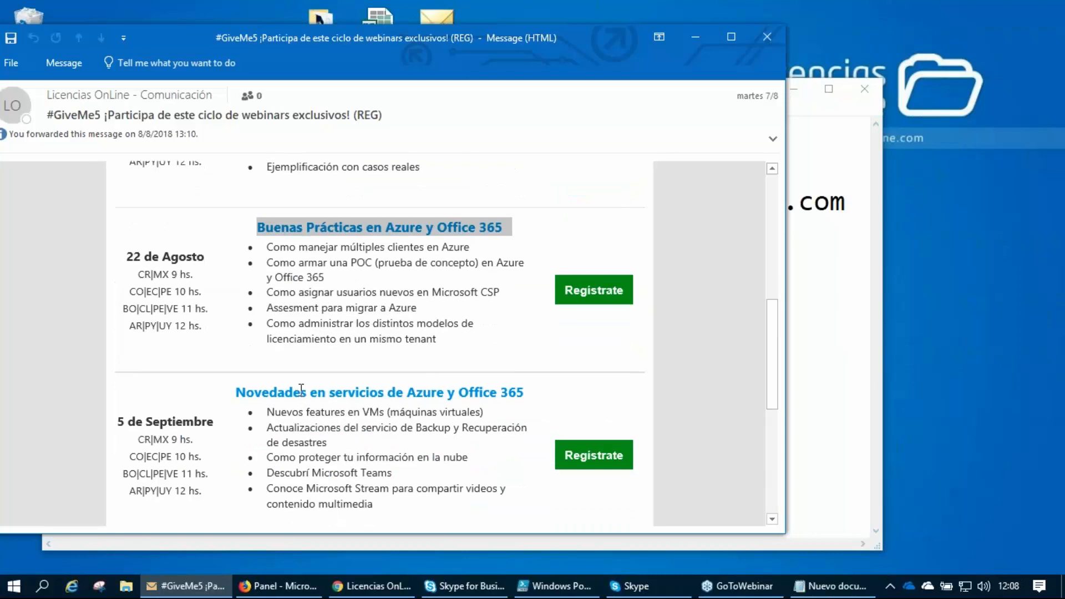
left_click_drag(255, 391, 518, 391)
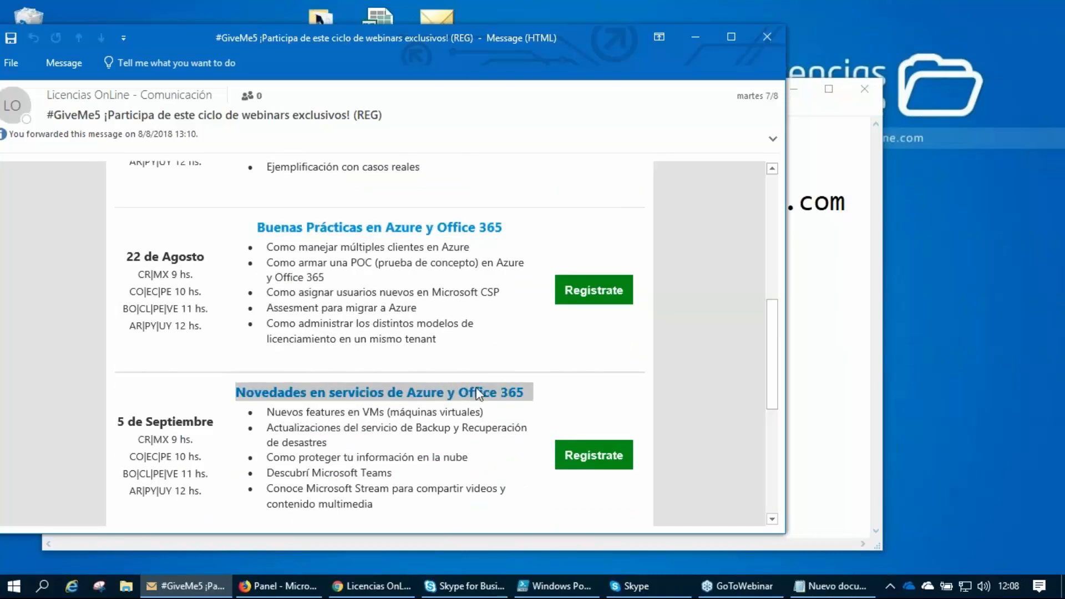
Minimize the #GiveMe5 invitation and highlight the contact e-mail address in the Notepad note.
scroll(714, 370, "up", 2)
scroll(714, 369, "up", 6)
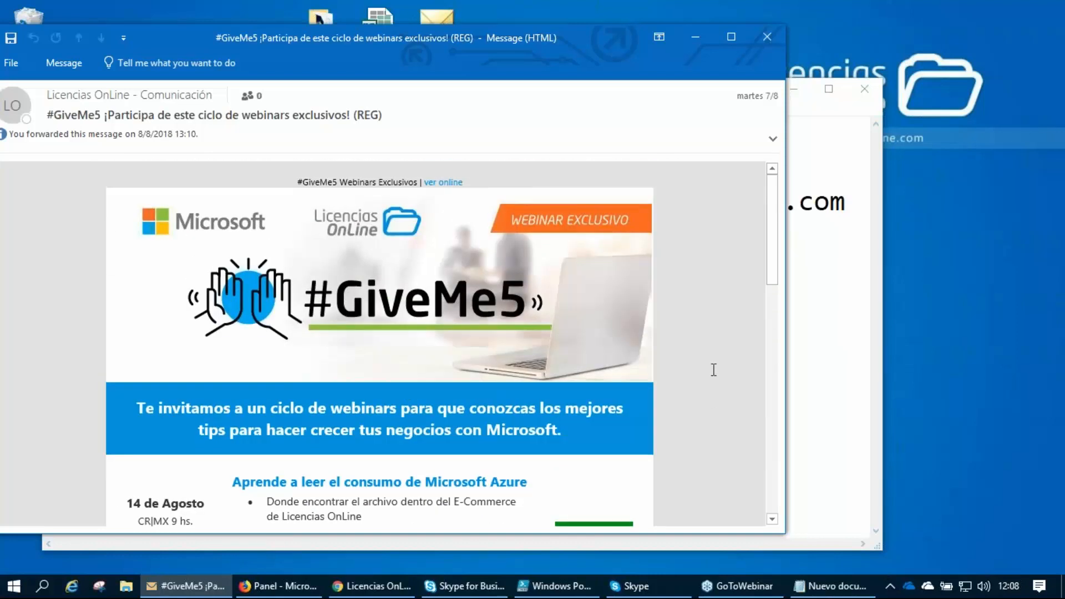
scroll(714, 370, "down", 2)
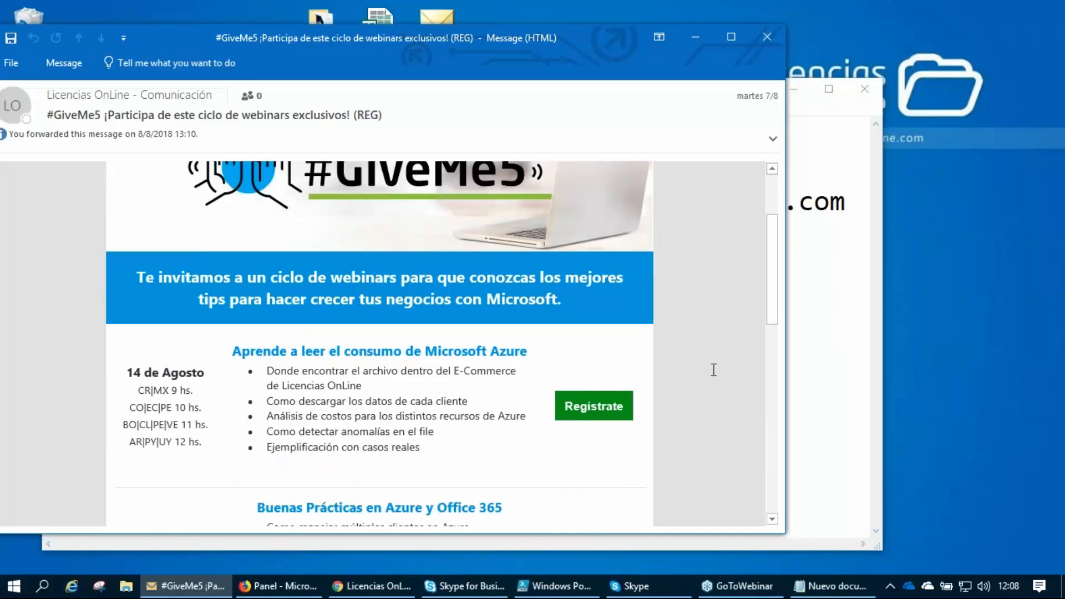
scroll(593, 405, "up", 2)
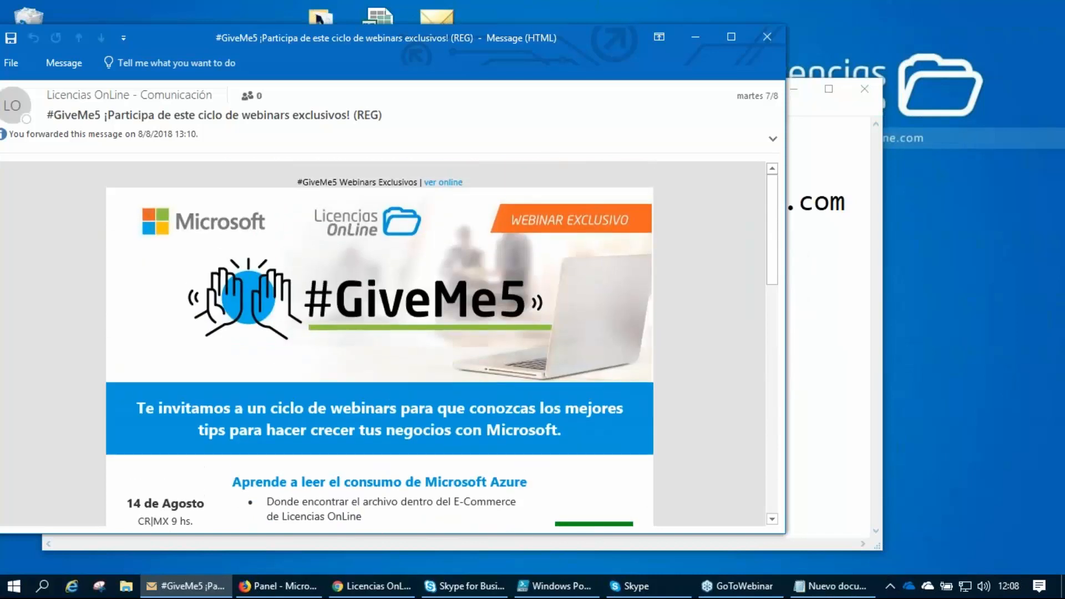
left_click(688, 45)
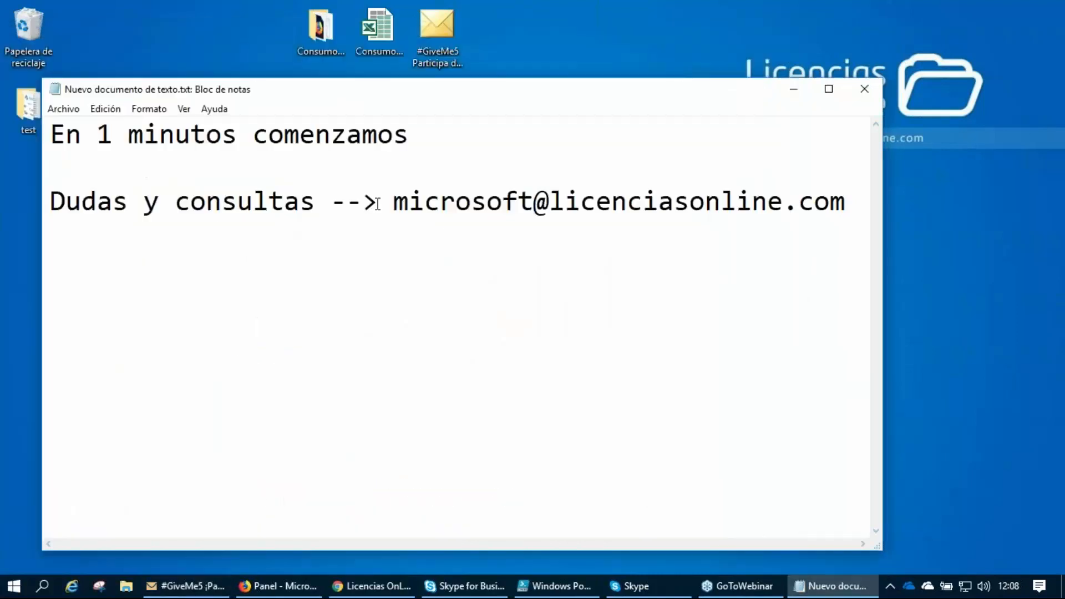
left_click_drag(394, 200, 842, 203)
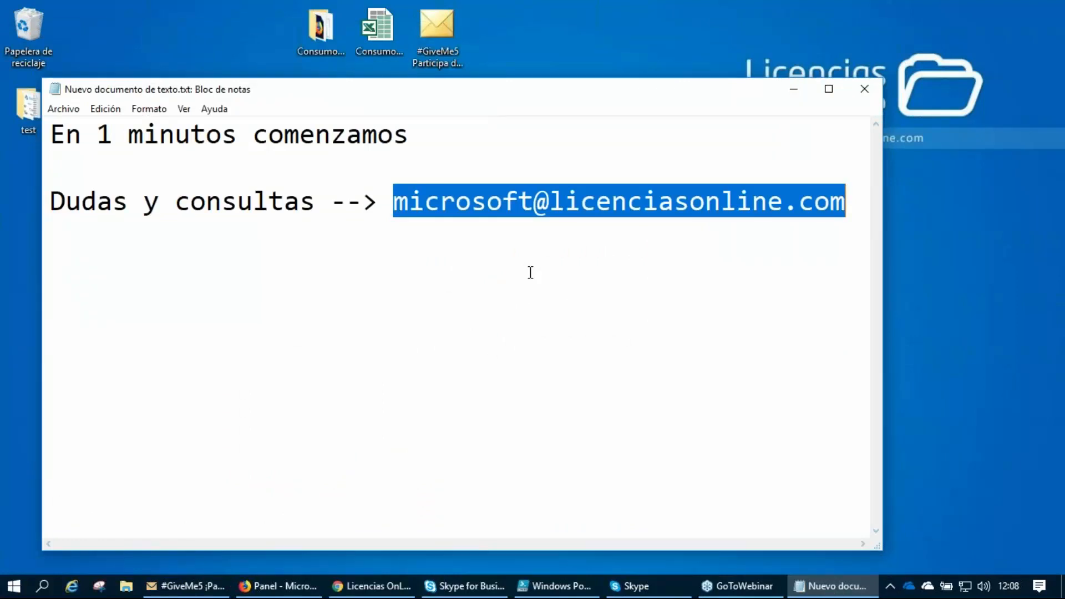
left_click(537, 205)
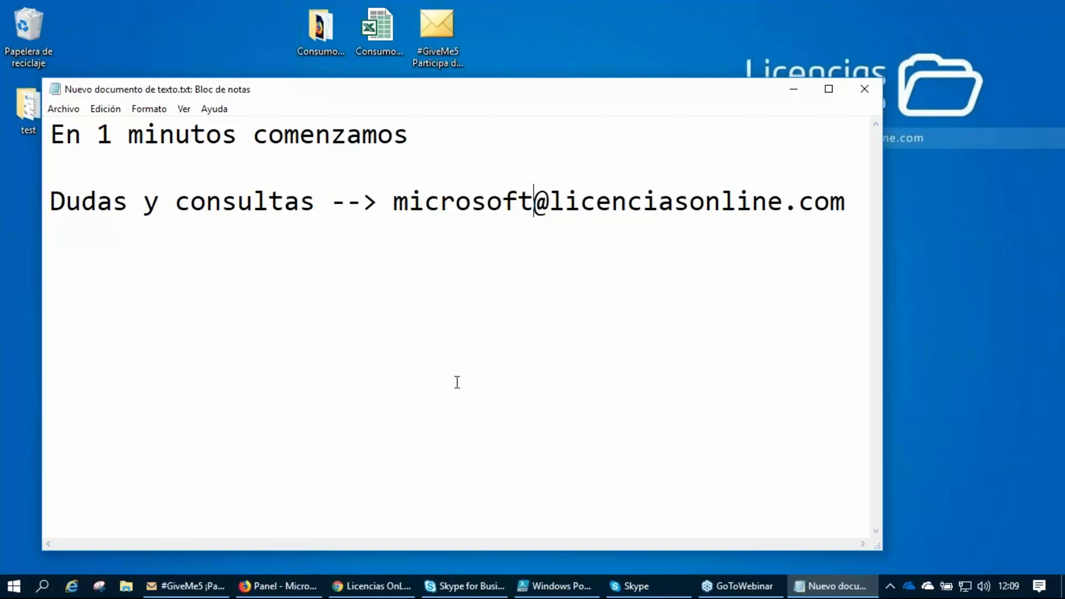
Switch to the Licencias OnLine YouTube channel in Chrome and highlight the search term "licencias online".
mouse_move(372, 593)
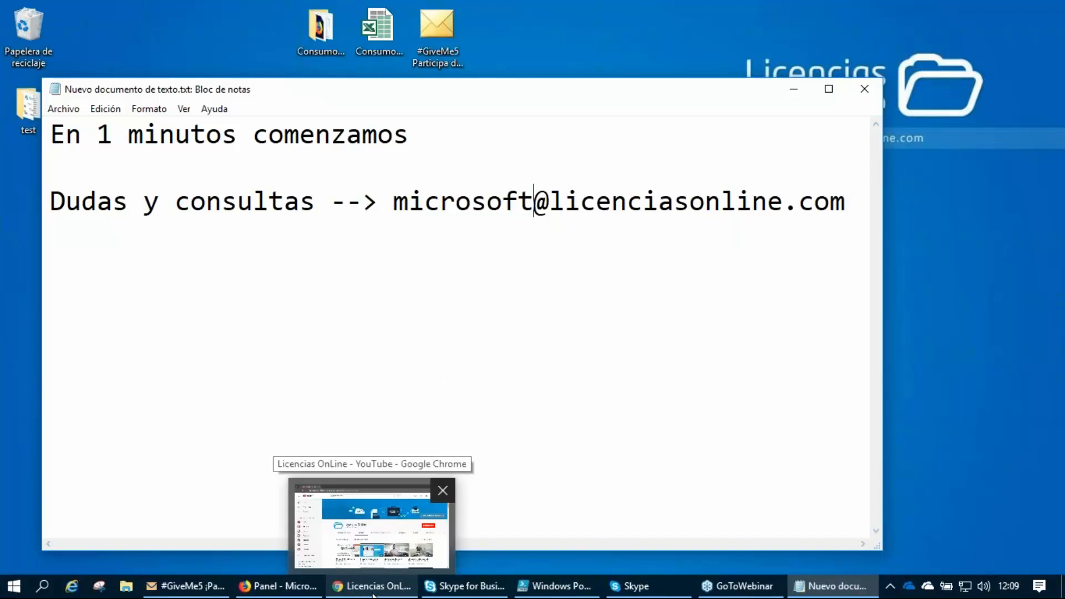
left_click(373, 593)
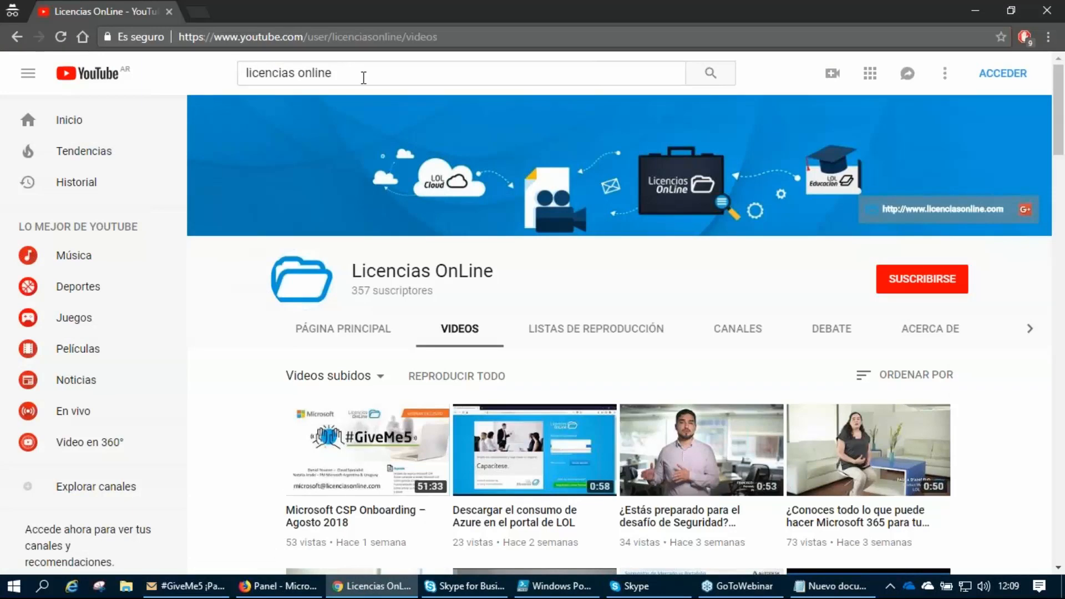
left_click_drag(368, 76, 244, 74)
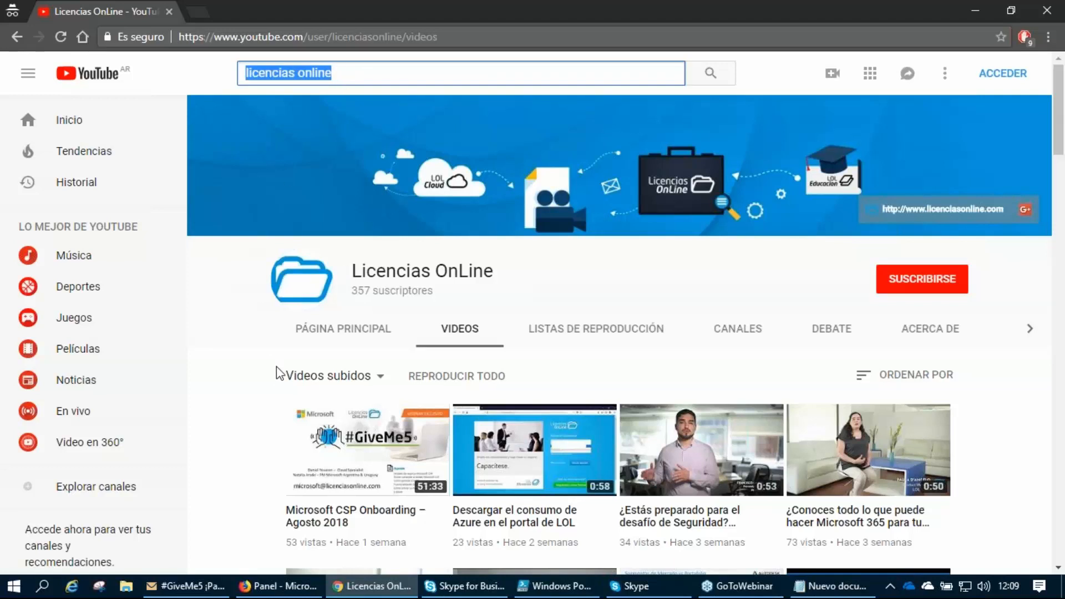
scroll(266, 373, "down", 2)
scroll(263, 360, "up", 1)
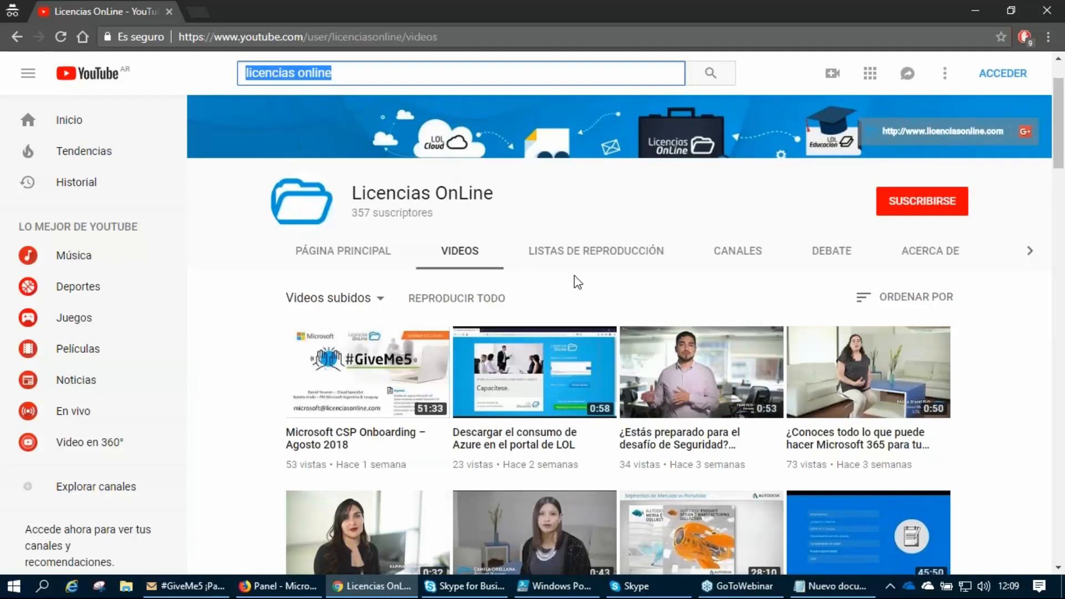
Check the Licencias OnLine channel's playlists and browse through its uploaded videos.
left_click(582, 256)
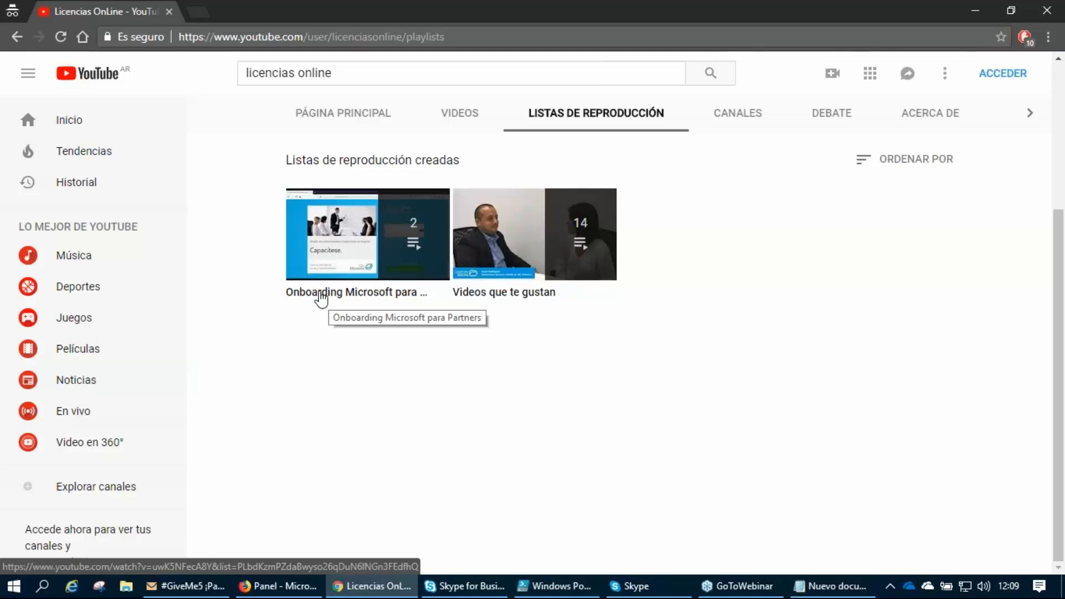
left_click(454, 114)
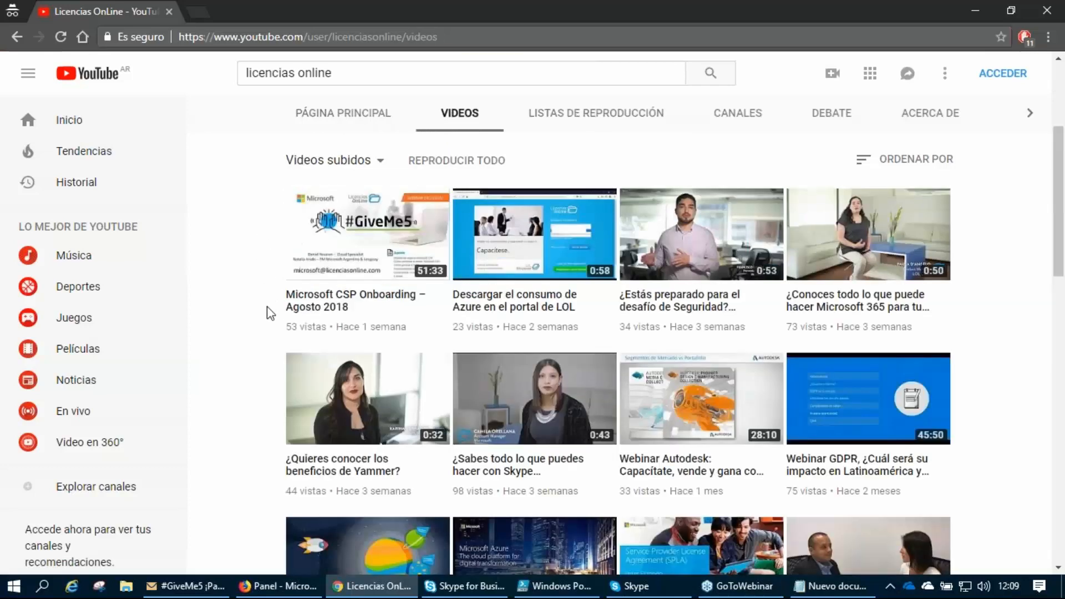
scroll(274, 327, "down", 10)
scroll(274, 327, "down", 7)
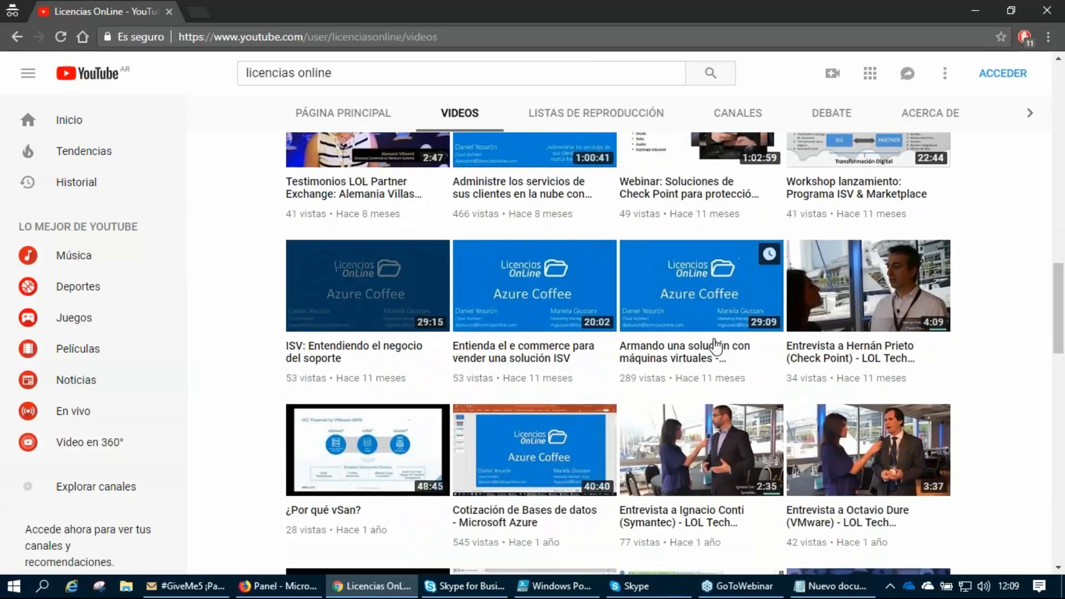
scroll(545, 411, "down", 1)
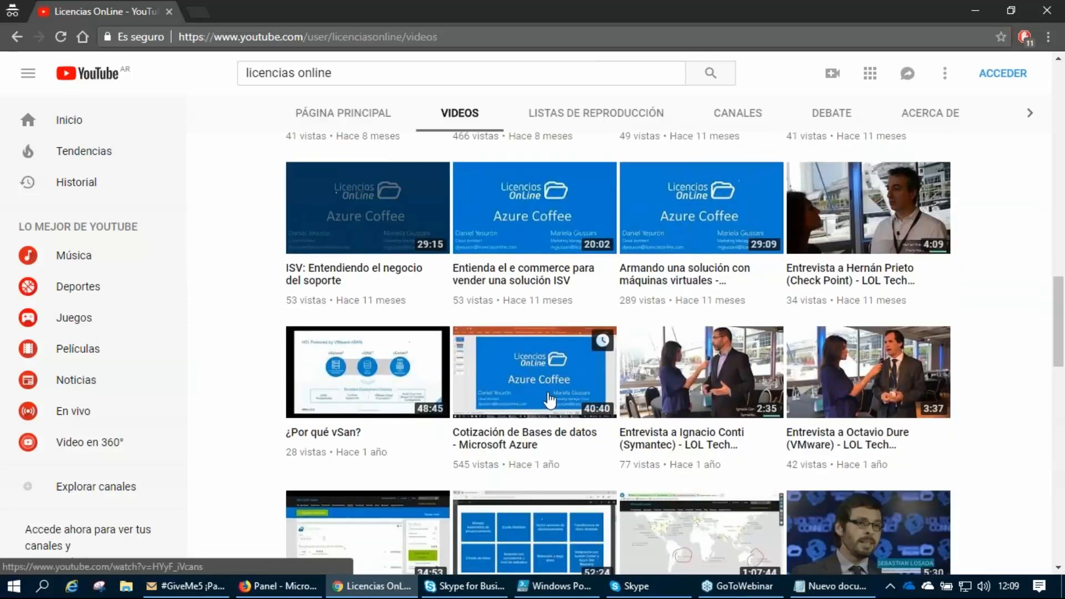
scroll(520, 443, "down", 4)
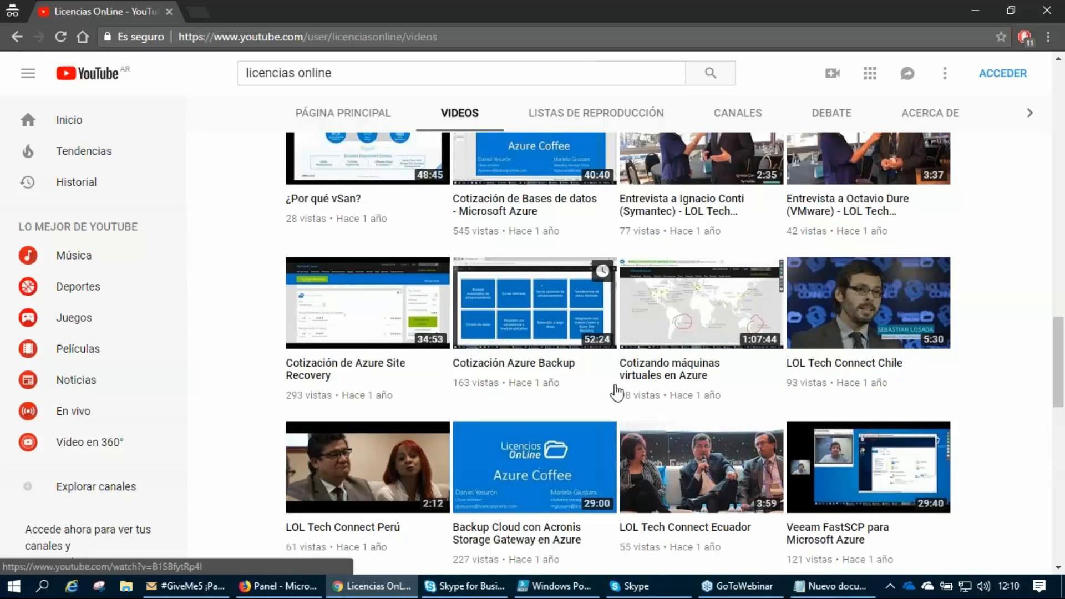
scroll(602, 395, "up", 10)
scroll(606, 394, "up", 12)
scroll(606, 393, "up", 3)
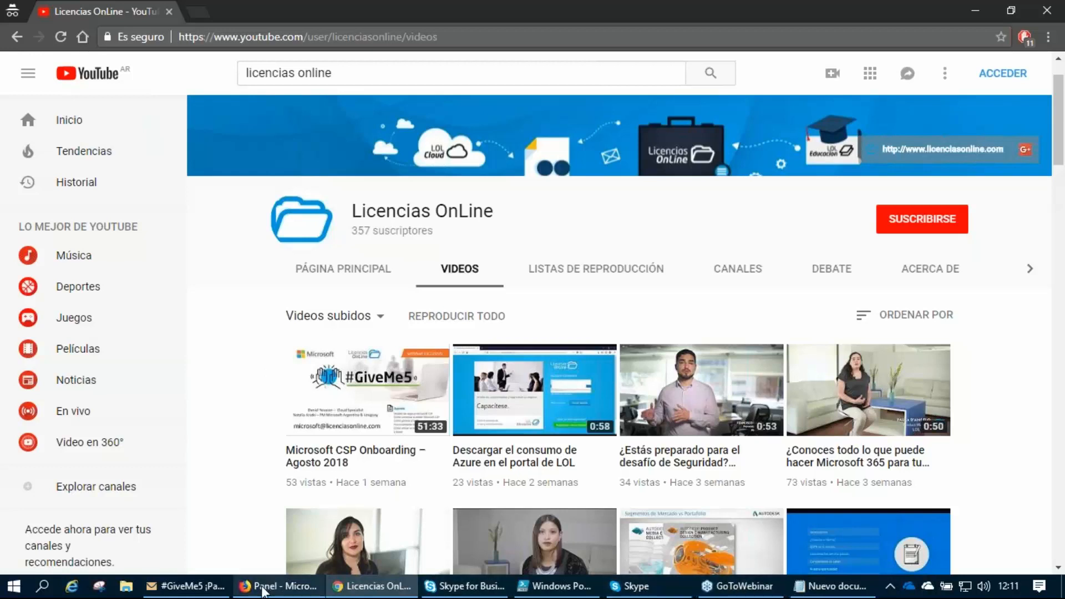
Bring up the #GiveMe5 invitation and the Notepad note, and highlight the note's contact e-mail address.
left_click(187, 586)
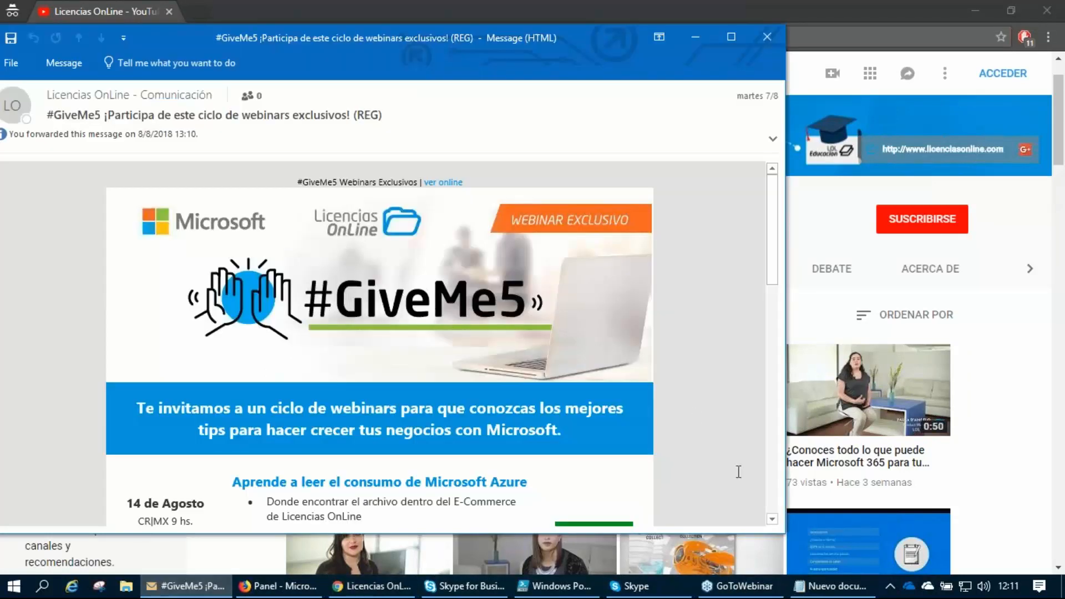
left_click(831, 582)
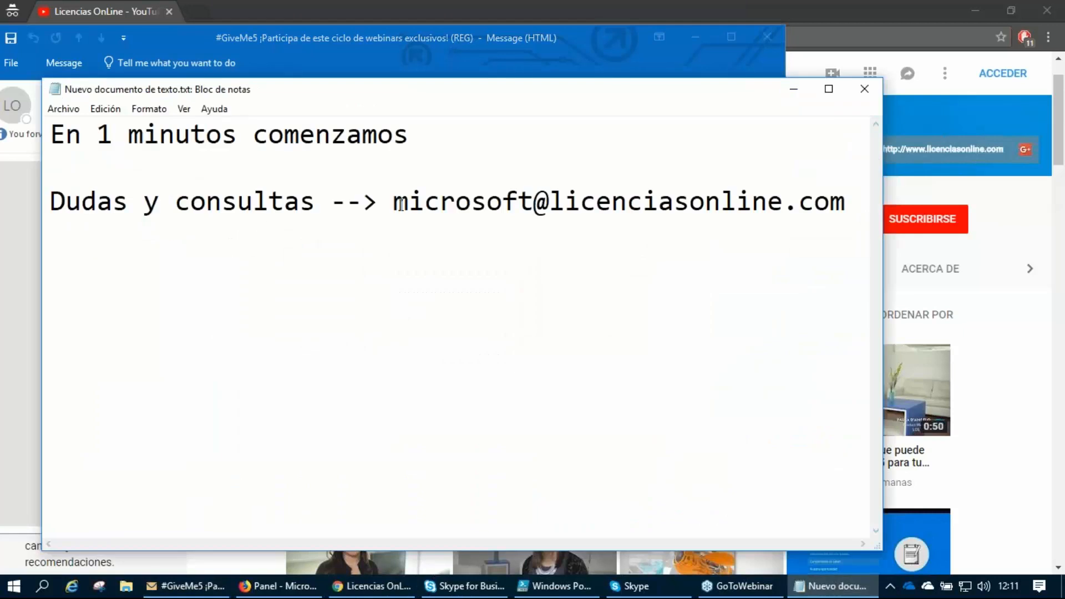
left_click_drag(392, 201, 849, 204)
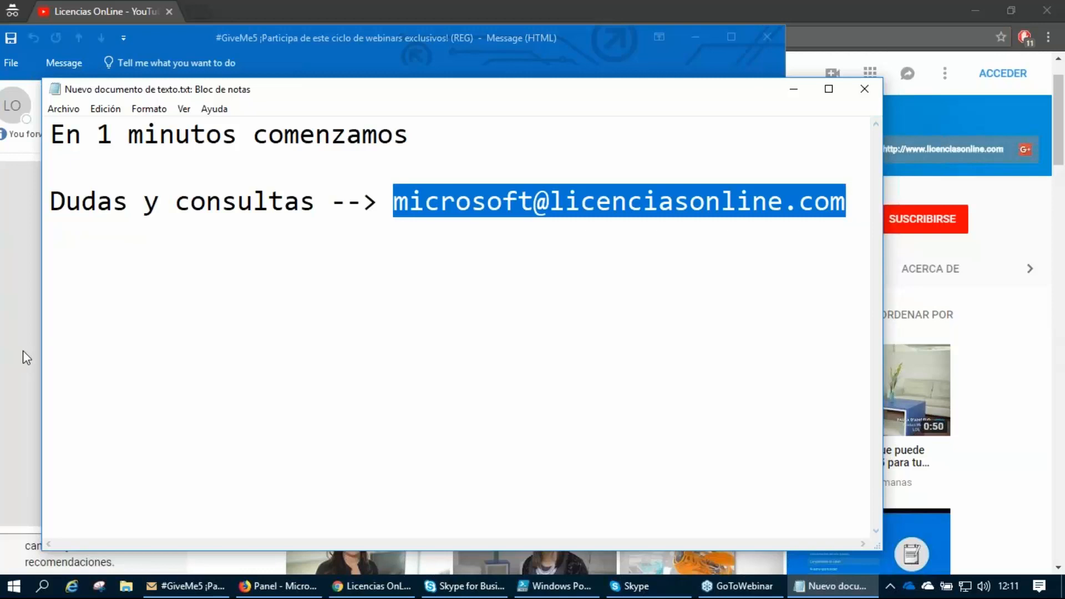
Return to the YouTube channel in Chrome and open its "Onboarding Microsoft para Partners" playlist.
left_click(1014, 442)
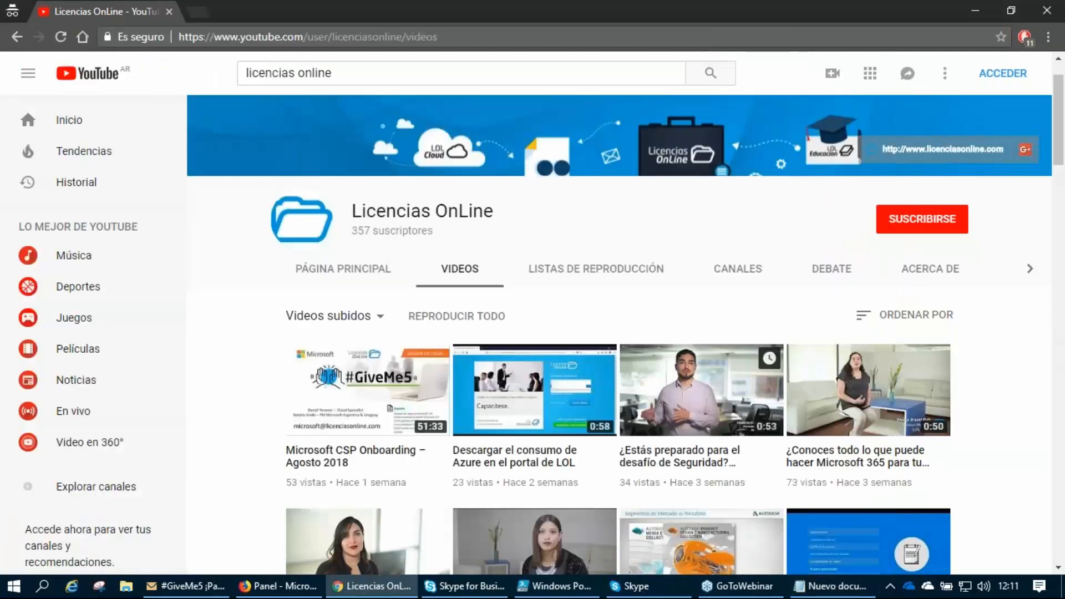
left_click(622, 272)
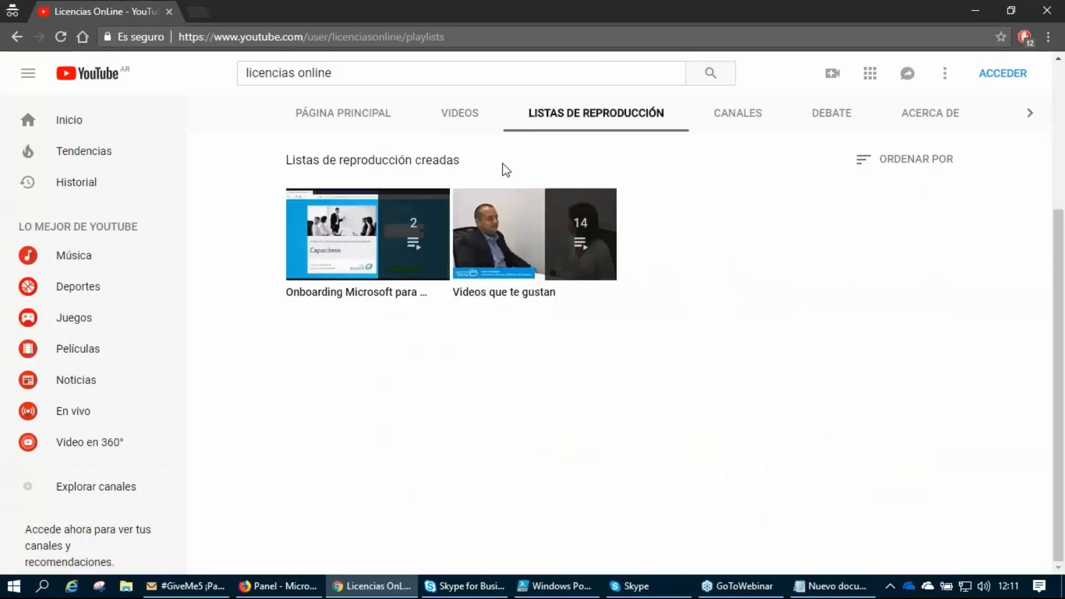
left_click(318, 299)
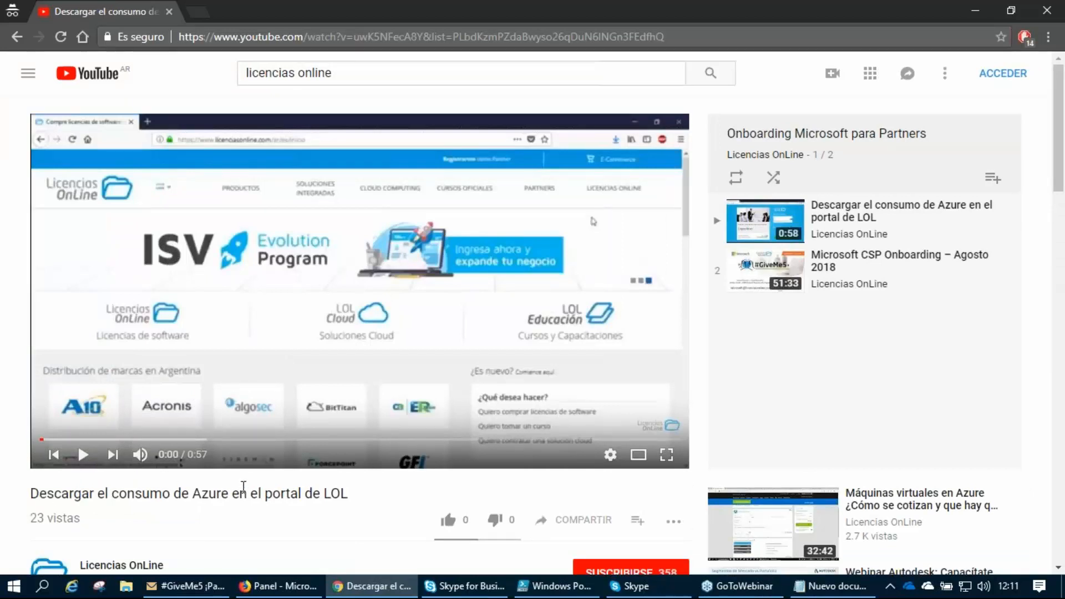
Highlight the title "Descargar el consumo de Azure en el portal de LOL" and advance the video to 0:05.
left_click_drag(347, 493, 33, 486)
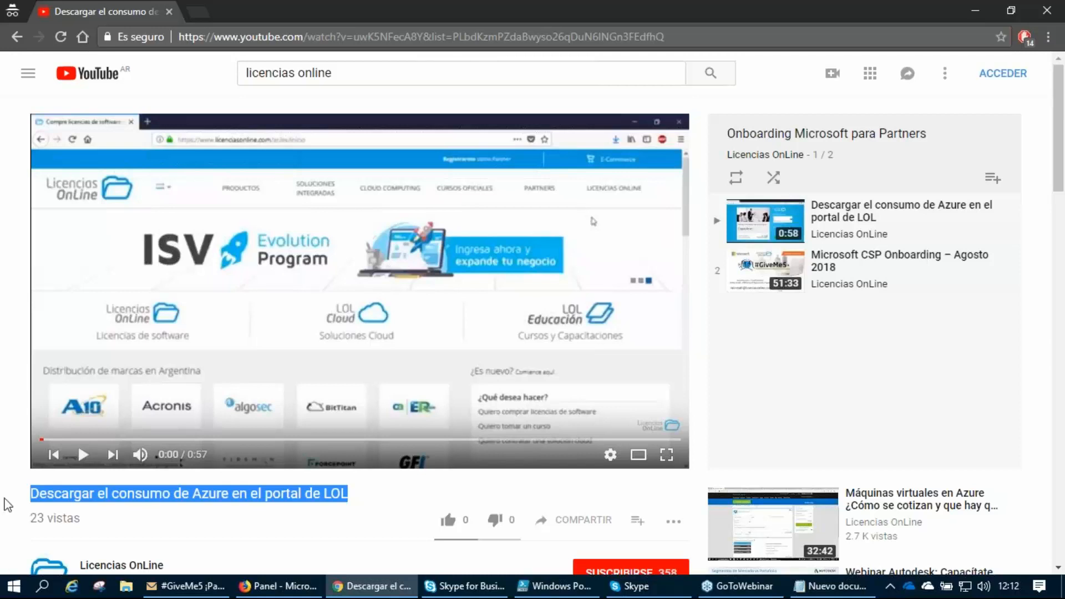
left_click(12, 407)
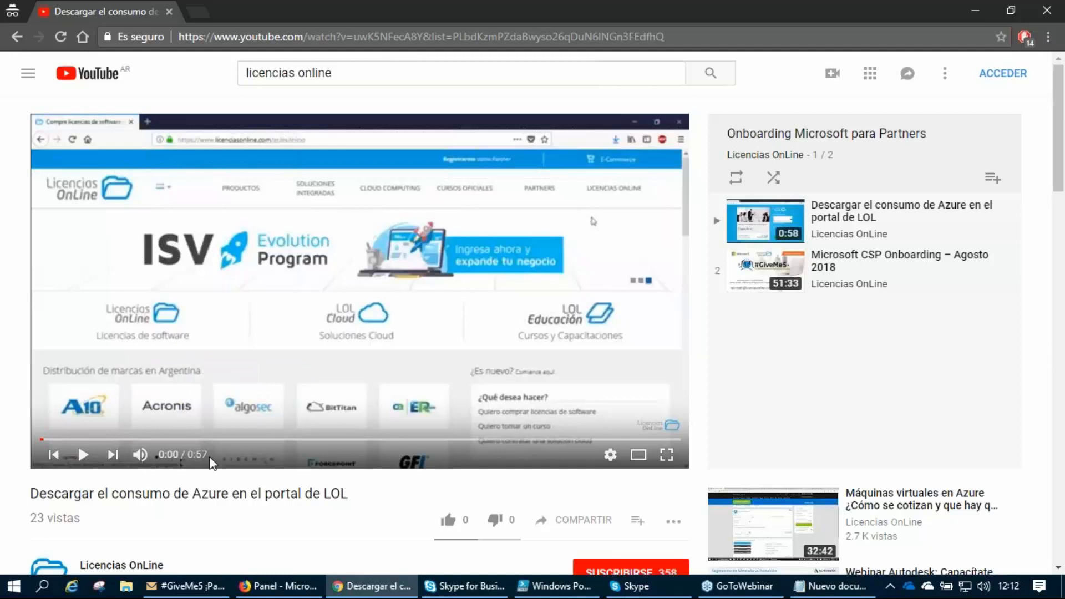
left_click(62, 439)
left_click_drag(62, 439, 100, 439)
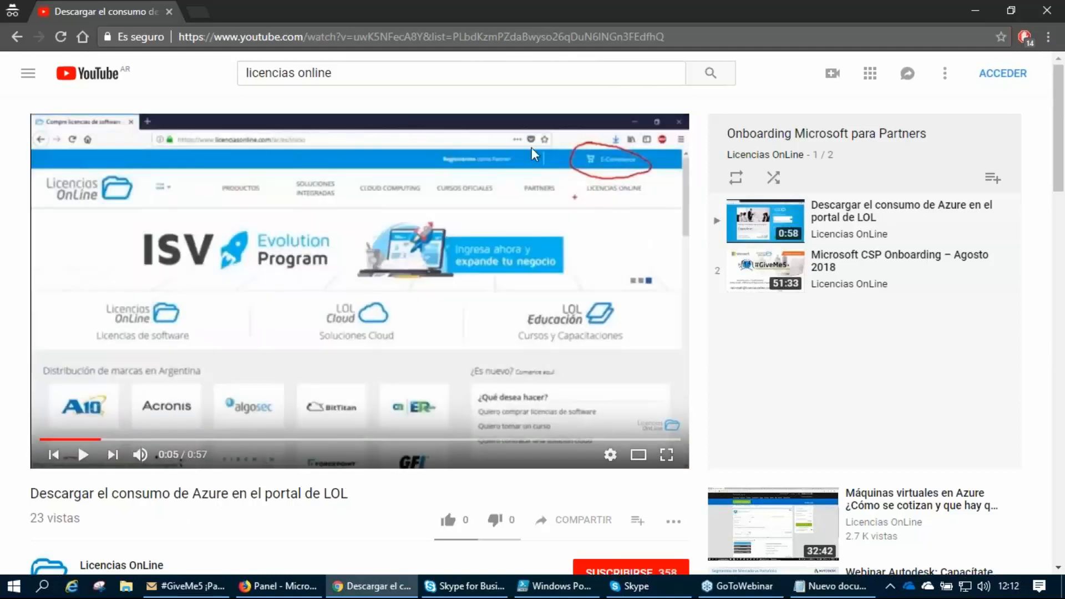
Enlarge the video to full screen and raise its playback quality to HD.
left_click(638, 456)
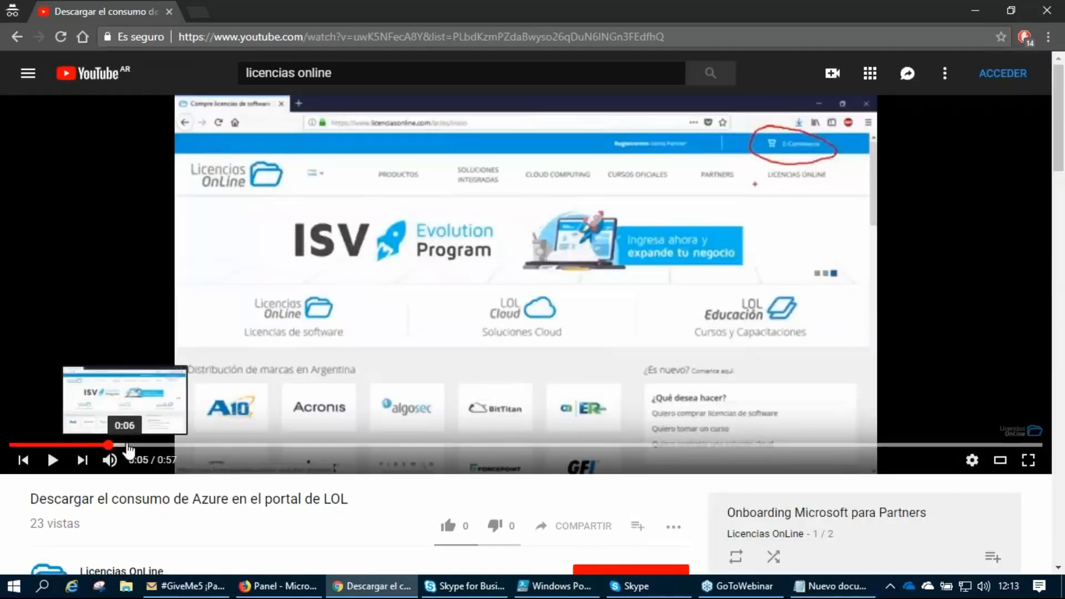
key("F11")
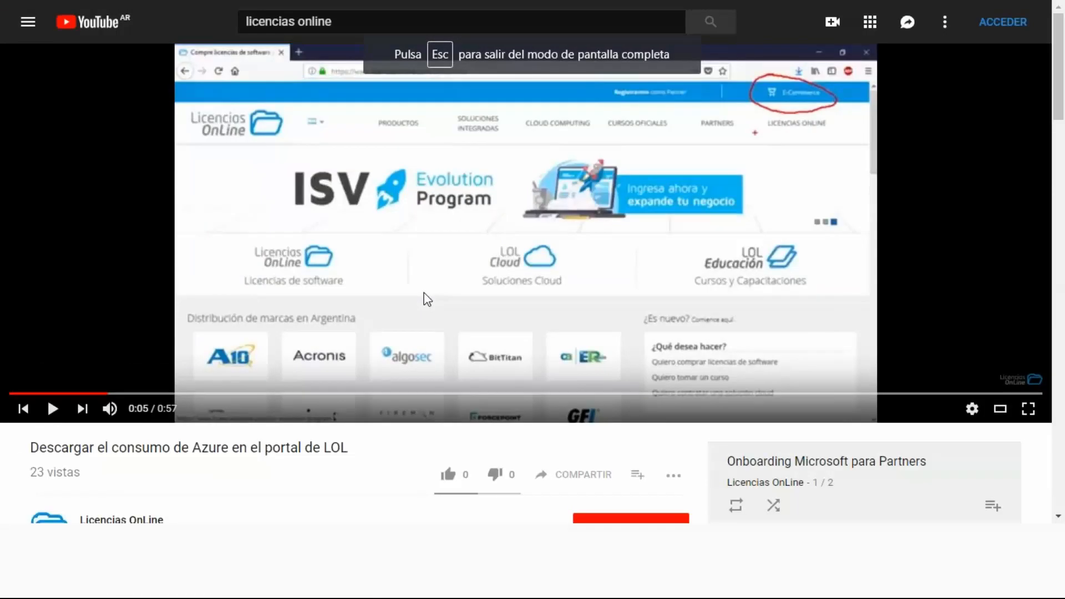
double_click(426, 298)
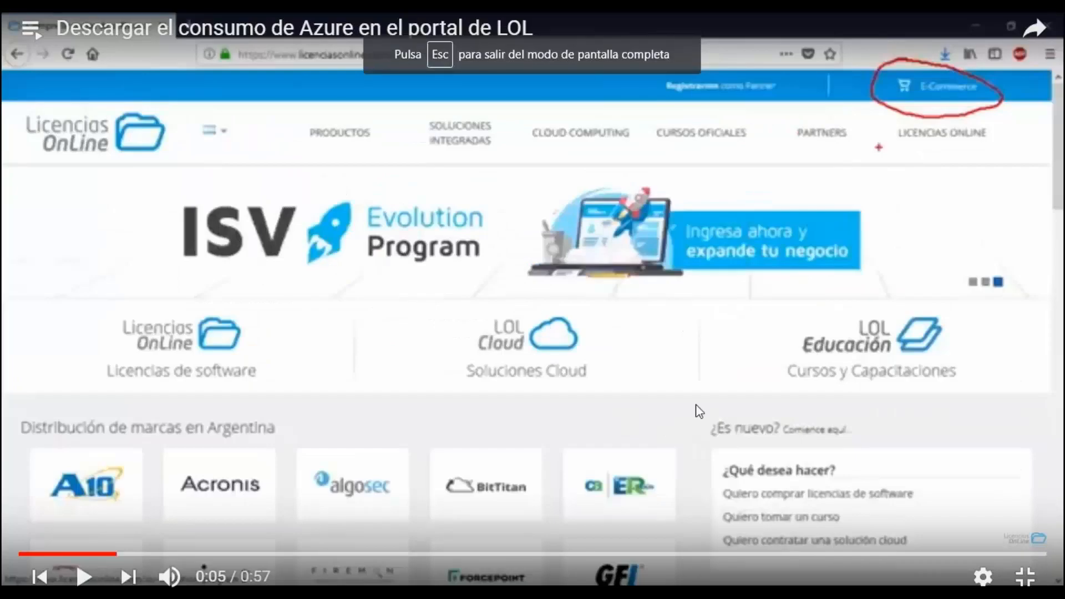
left_click(980, 575)
left_click(981, 518)
left_click(996, 329)
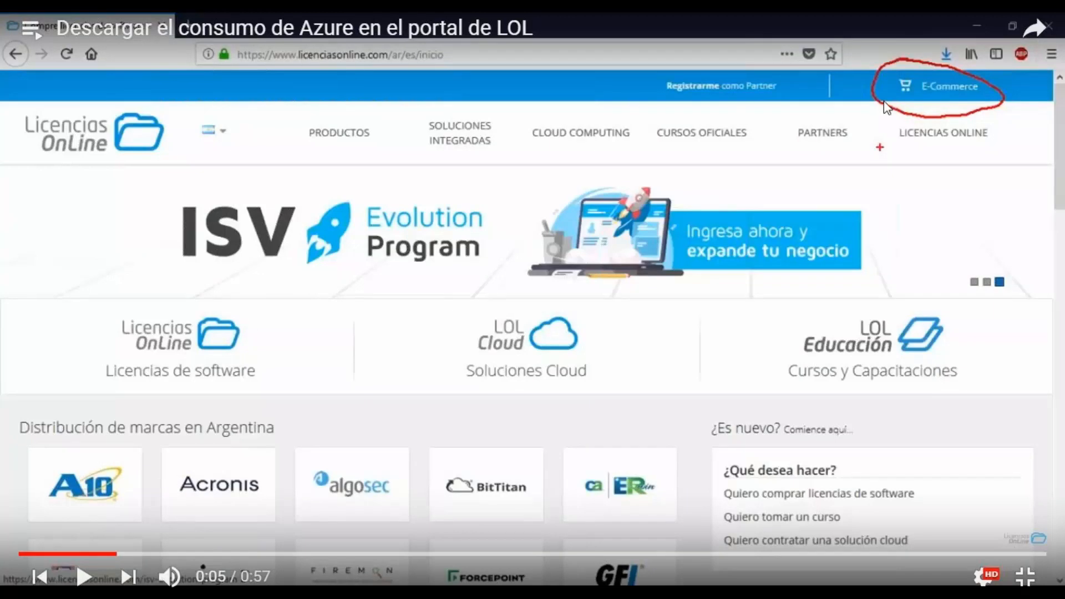
Skip to 0:06 and play the walkthrough through the MS CSP client list to the marked Microsoft Azure subscription.
left_click_drag(126, 555, 143, 554)
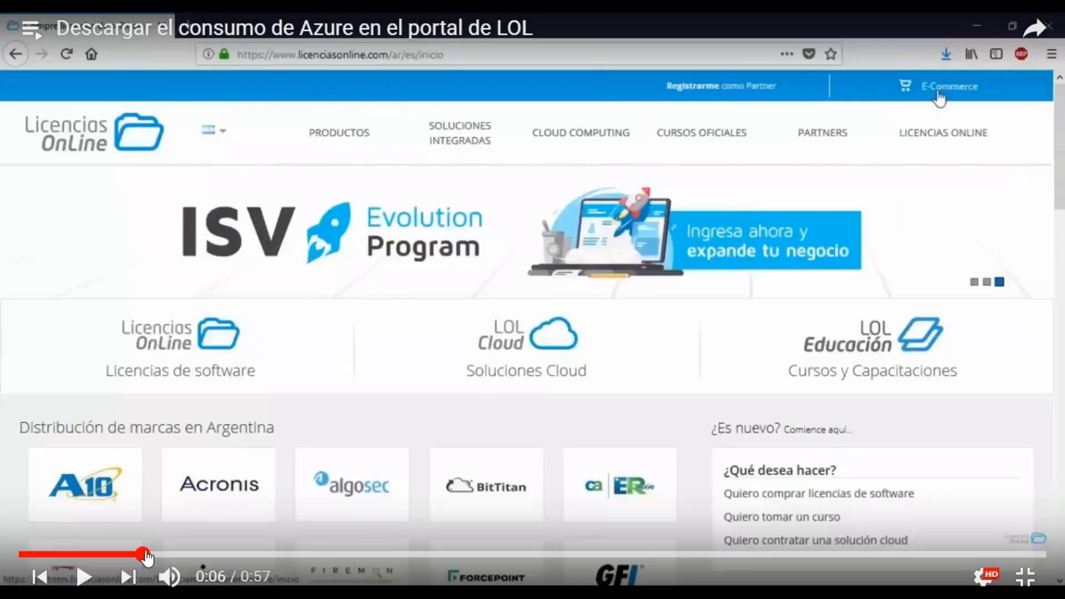
left_click(84, 576)
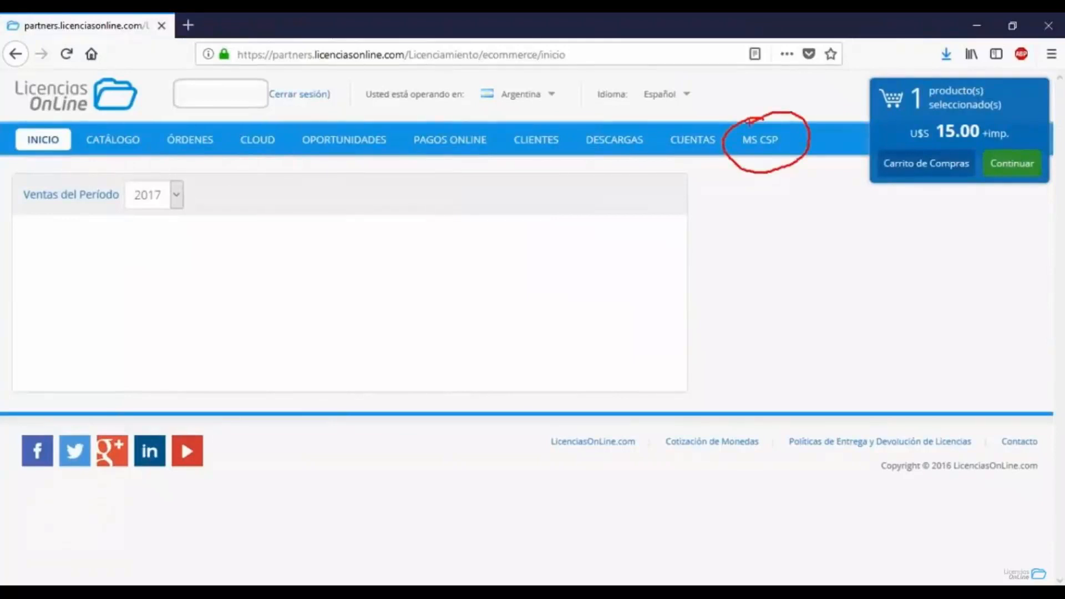
left_click(764, 149)
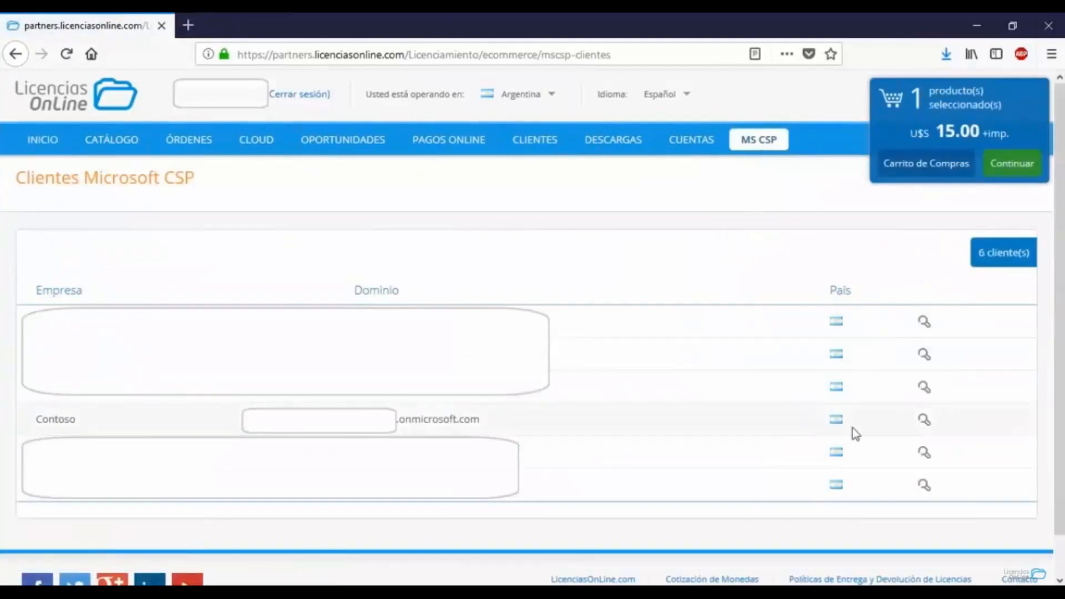
mouse_move(918, 409)
left_mouse_down()
mouse_move(914, 432)
mouse_move(937, 413)
mouse_move(912, 400)
mouse_move(907, 413)
left_mouse_up()
key("Escape")
left_click(925, 420)
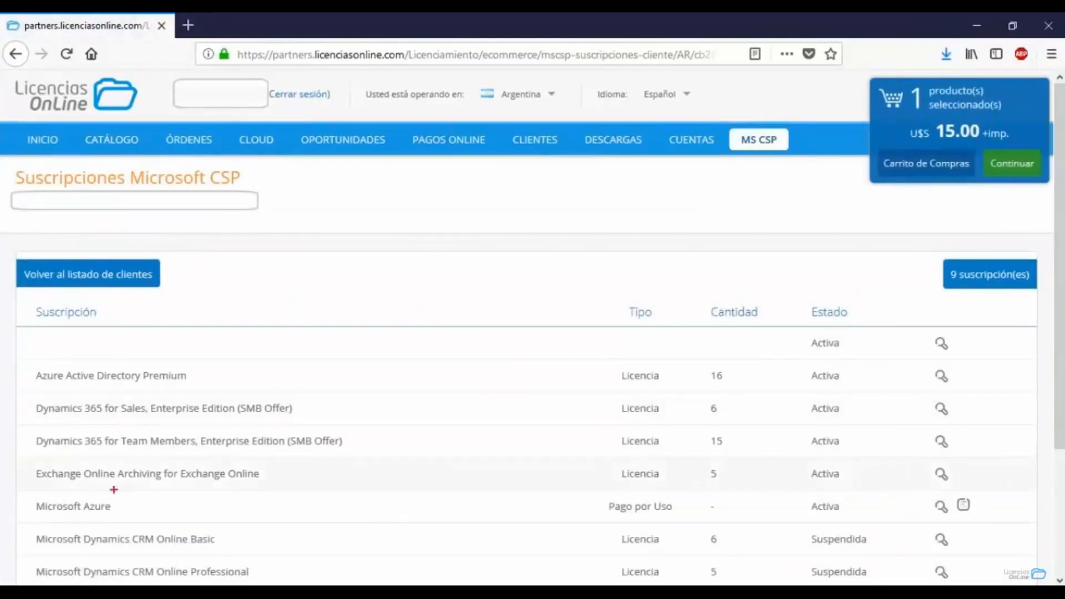
mouse_move(31, 493)
left_mouse_down()
mouse_move(17, 500)
mouse_move(40, 520)
left_mouse_up()
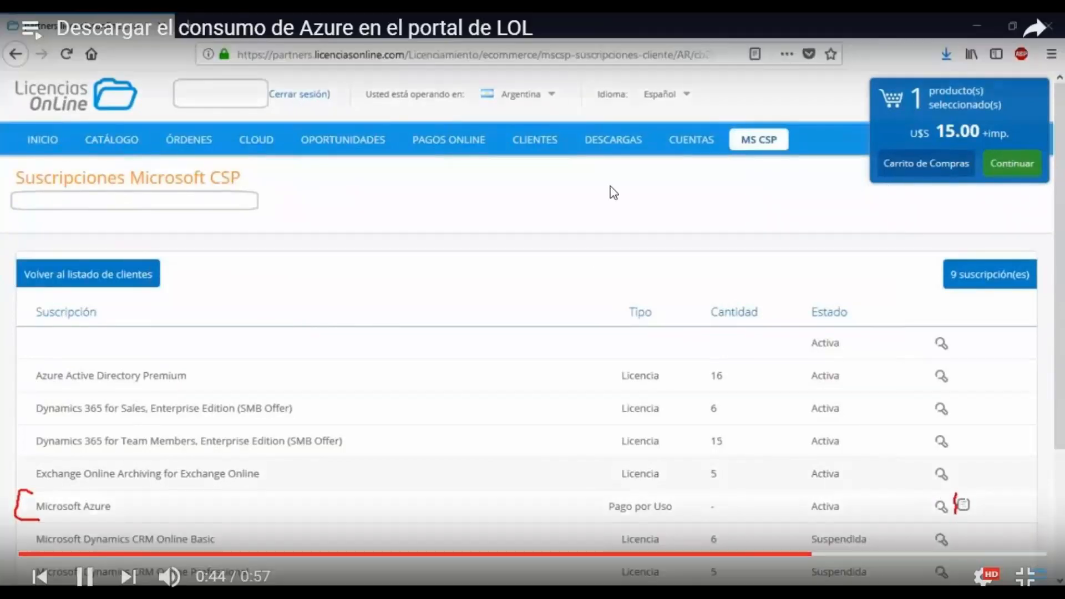
Pause the video at the Azure consumption download, resume it up to the file-opening dialog at 0:53, and leave full screen.
left_click(503, 320)
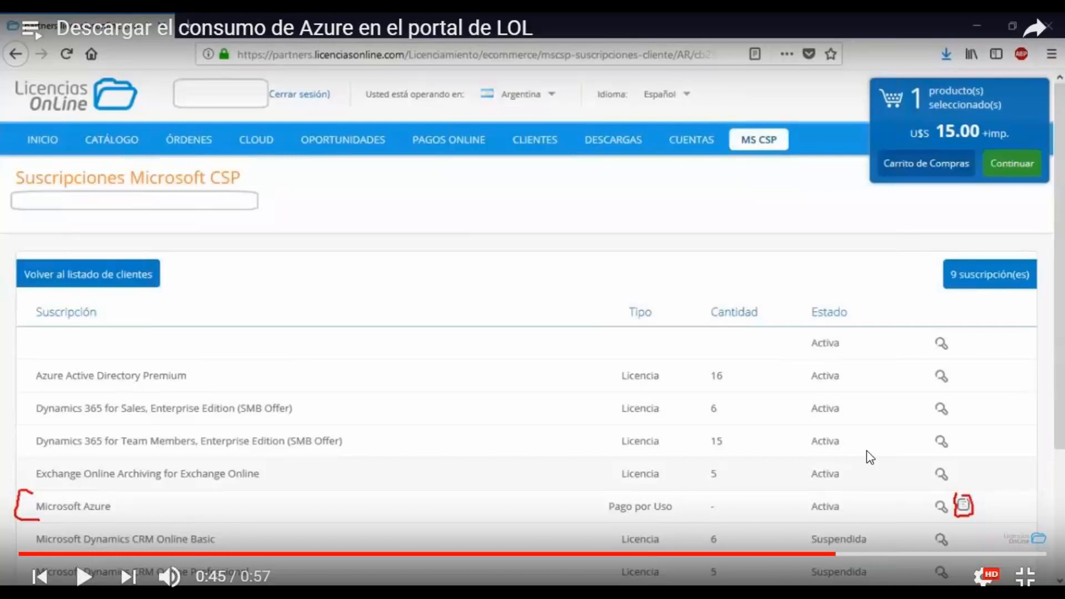
left_click(815, 397)
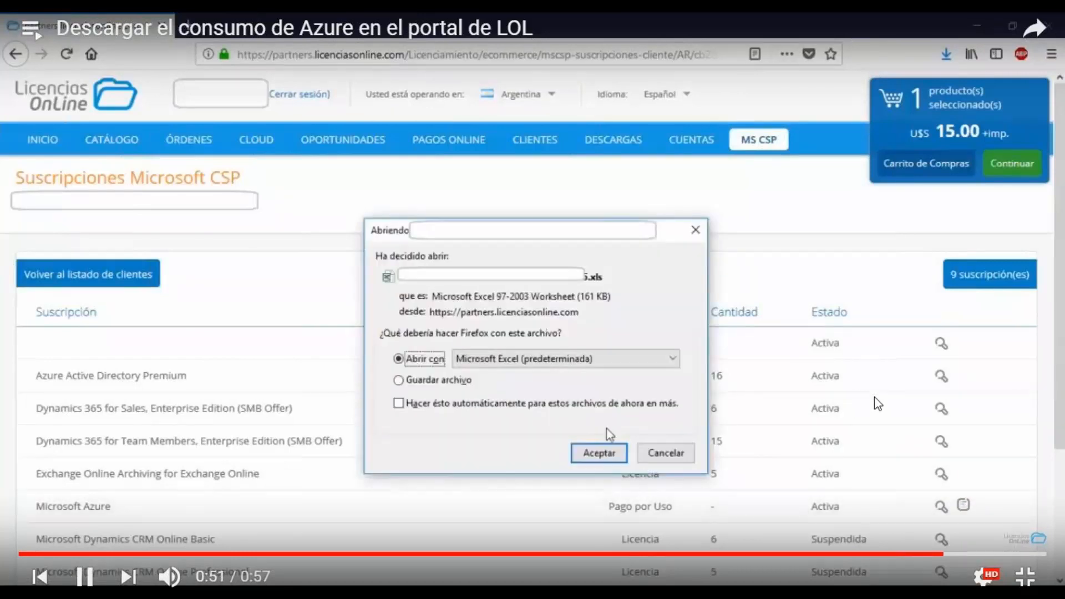
key("space")
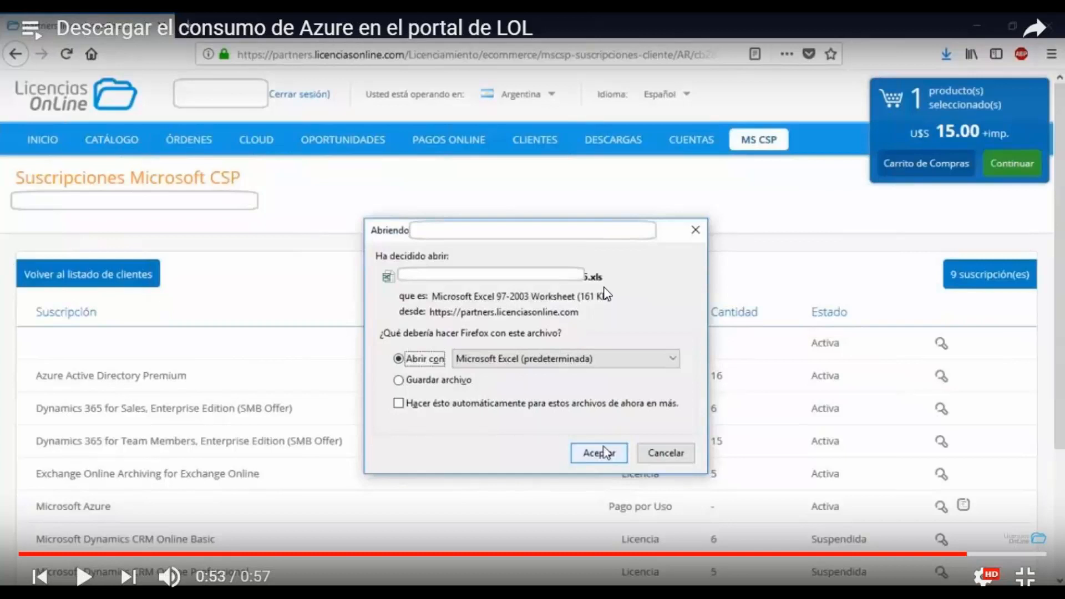
key("Escape")
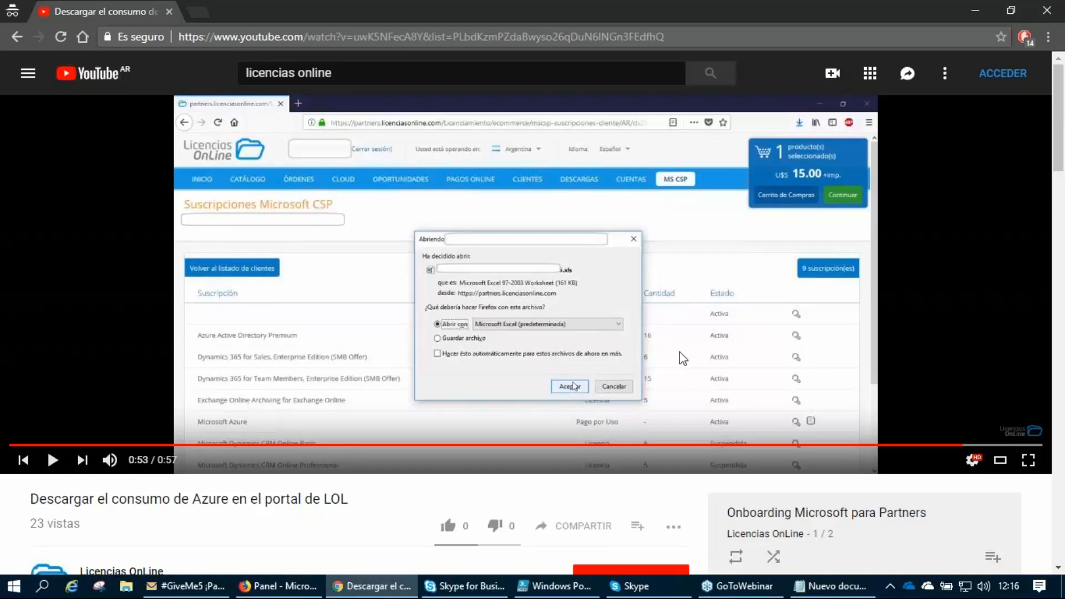
Minimize Chrome, the note and the invitation, and rearrange the ConsumoAzure.xls and text document icons on the desktop.
left_click(976, 11)
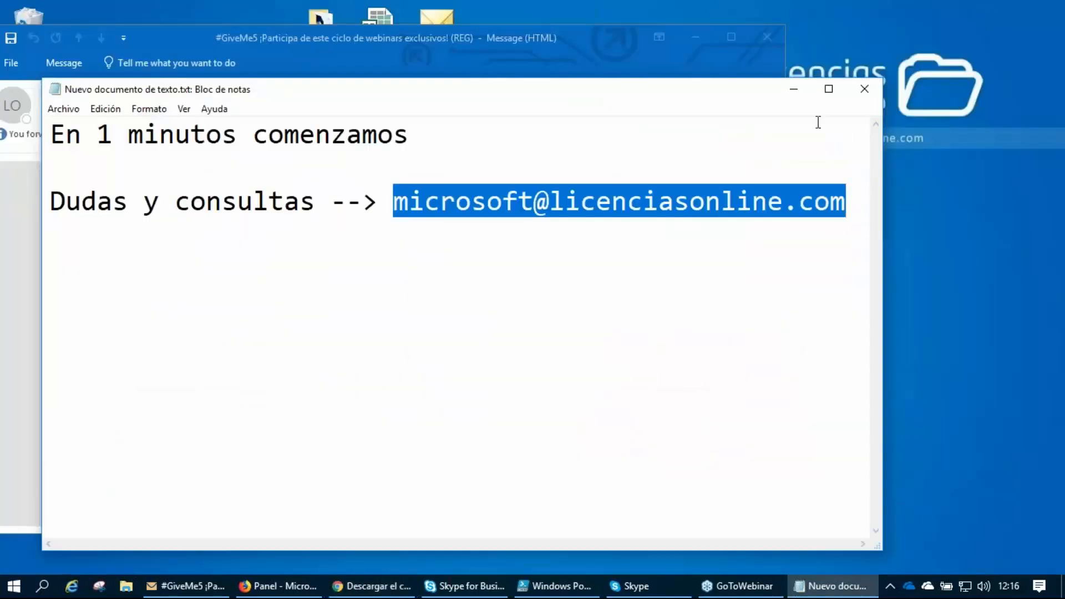
left_click(793, 96)
left_click(693, 36)
left_click_drag(381, 32, 594, 250)
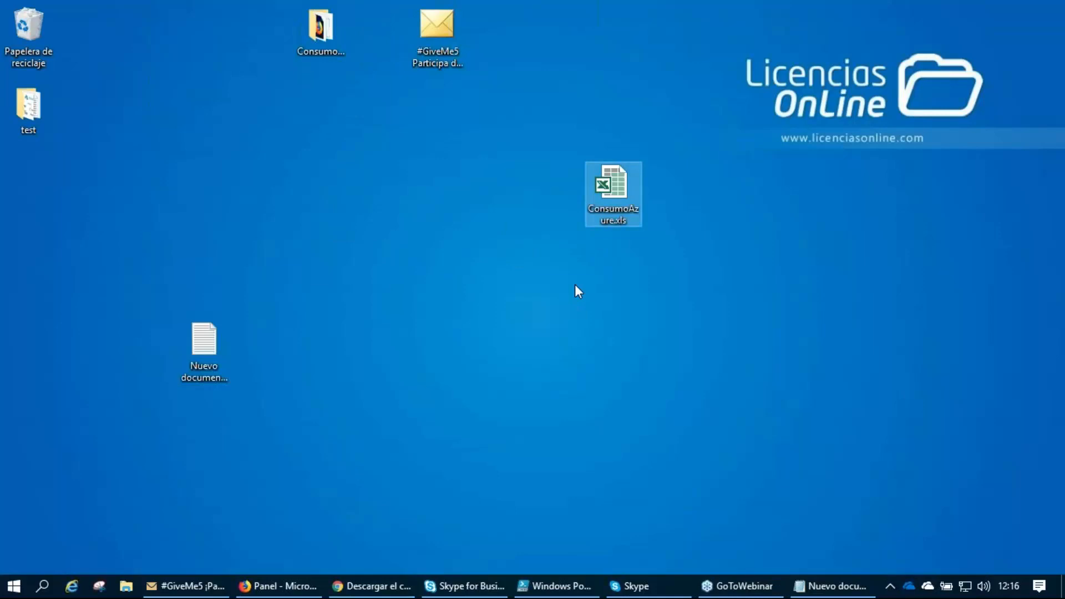
left_click(1046, 48)
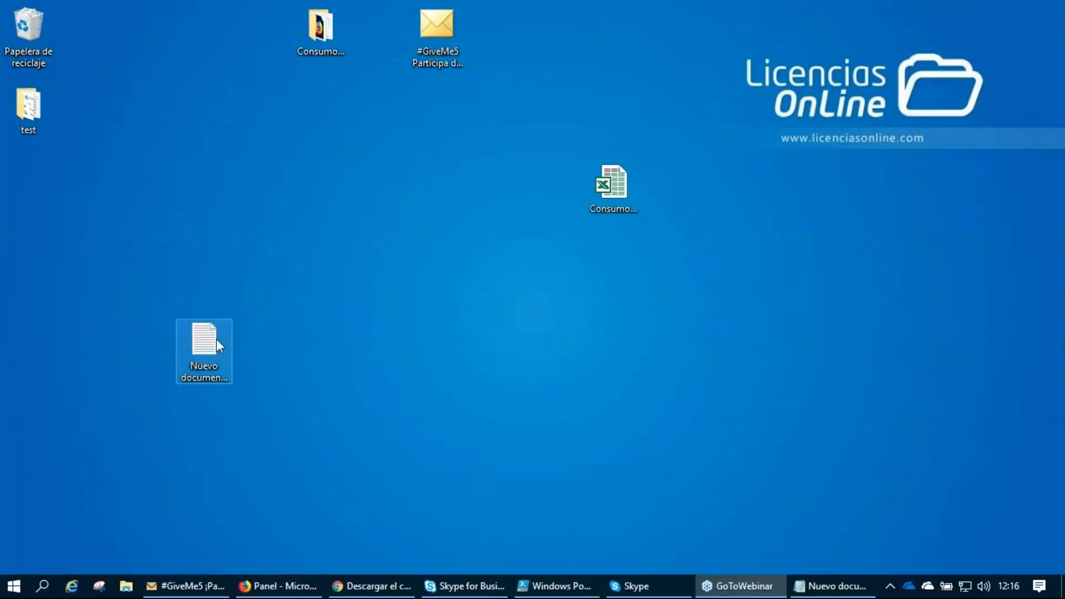
left_click_drag(209, 336, 271, 44)
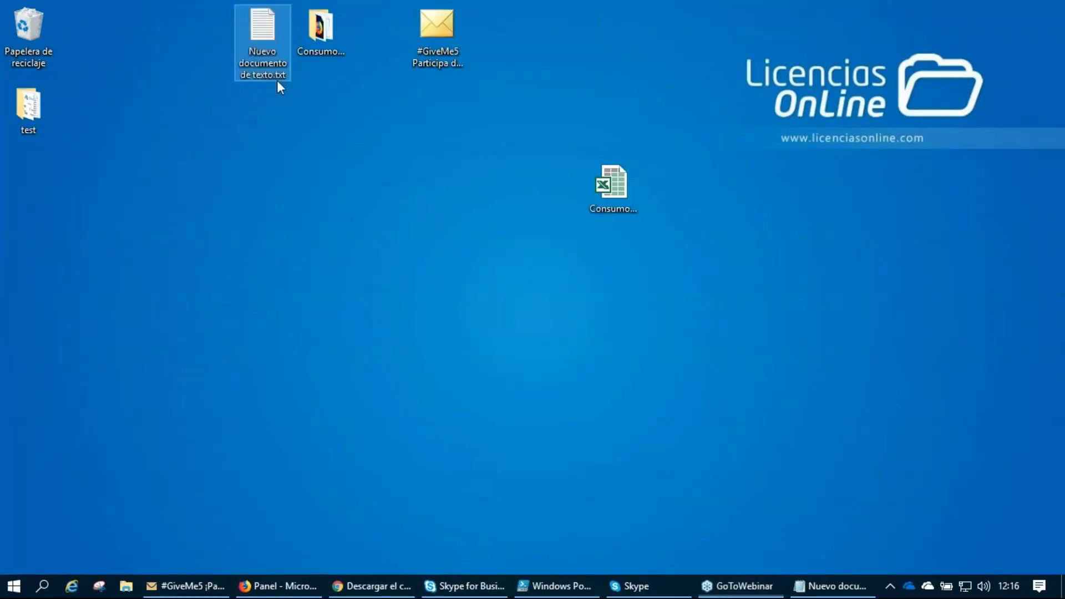
Open ConsumoAzure.xls in Excel, underlining "don't match" and "corrupted or unsafe" in the dialog before agreeing to open the file.
left_click(614, 201)
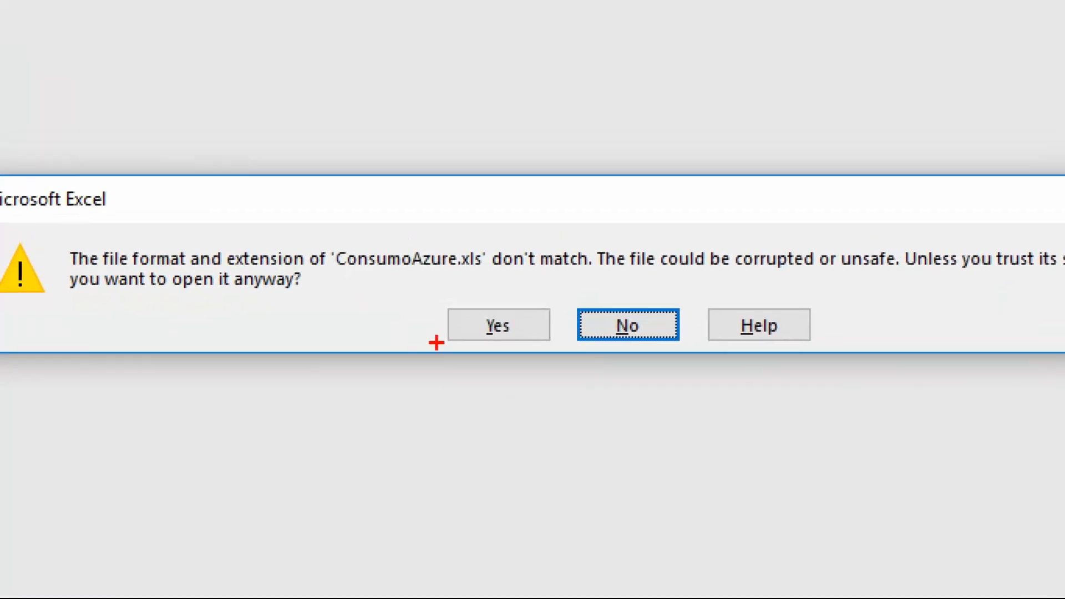
left_click_drag(390, 289, 563, 281)
left_click_drag(751, 283, 918, 285)
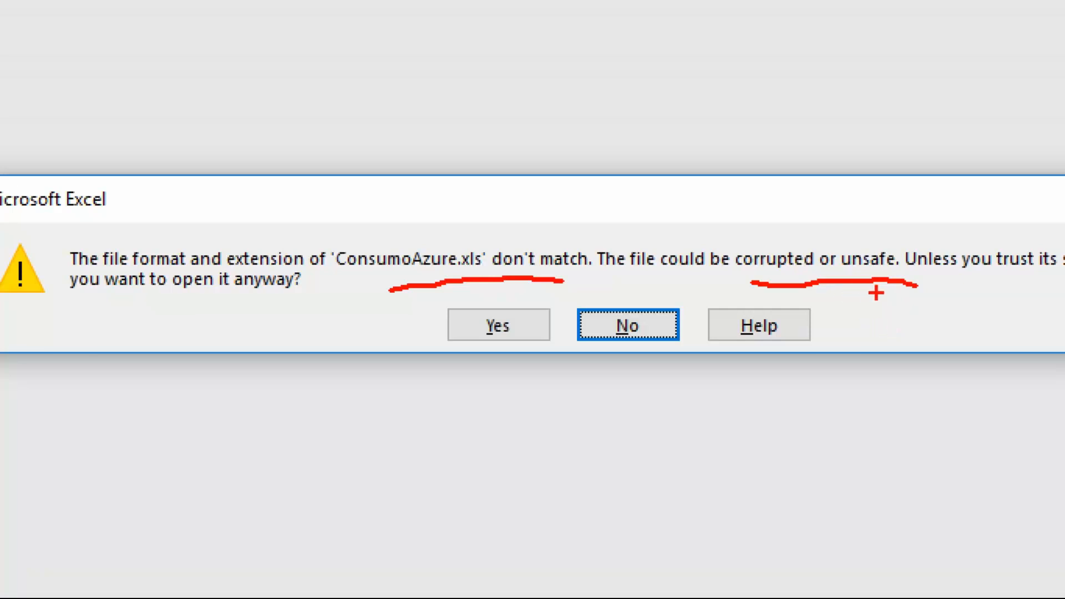
mouse_move(457, 299)
left_mouse_down()
mouse_move(425, 350)
mouse_move(550, 366)
mouse_move(557, 296)
mouse_move(431, 298)
left_mouse_up()
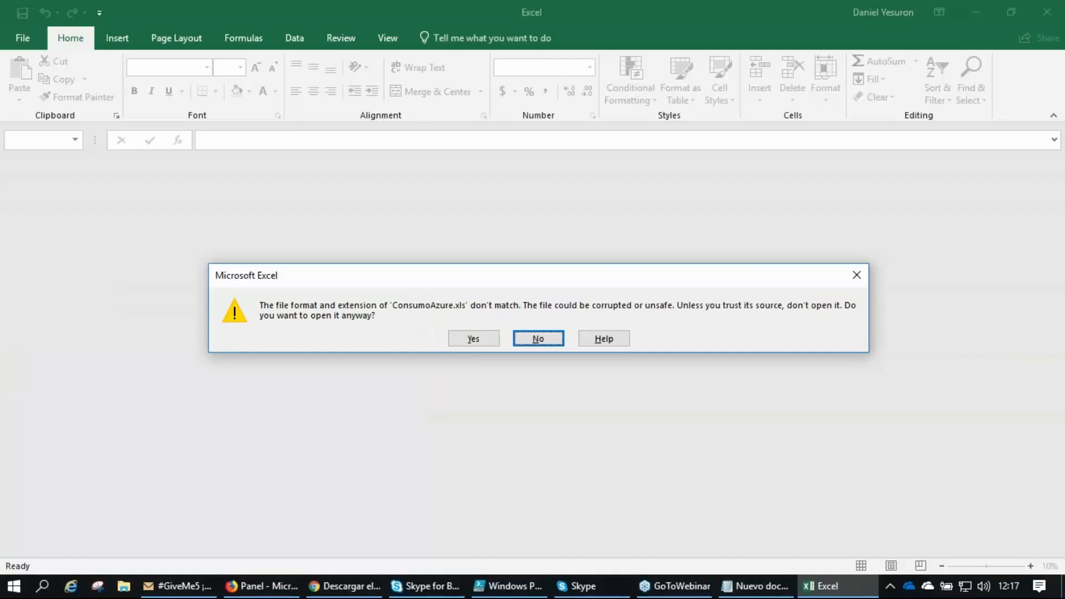
left_click(496, 327)
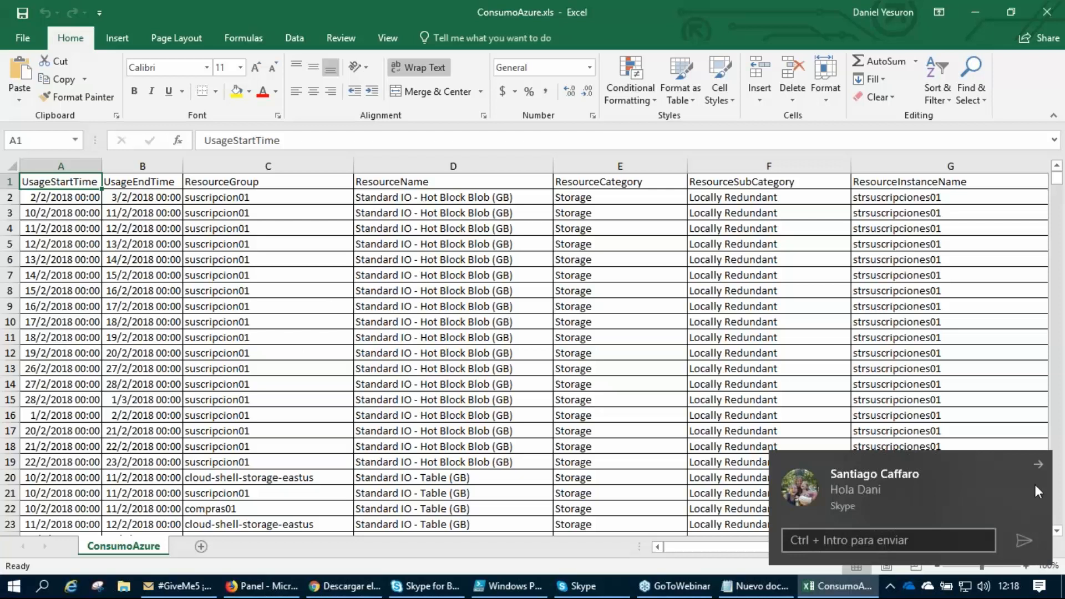
Dismiss the Skype message notification and check the hidden system tray icons.
left_click(1039, 466)
left_click(890, 586)
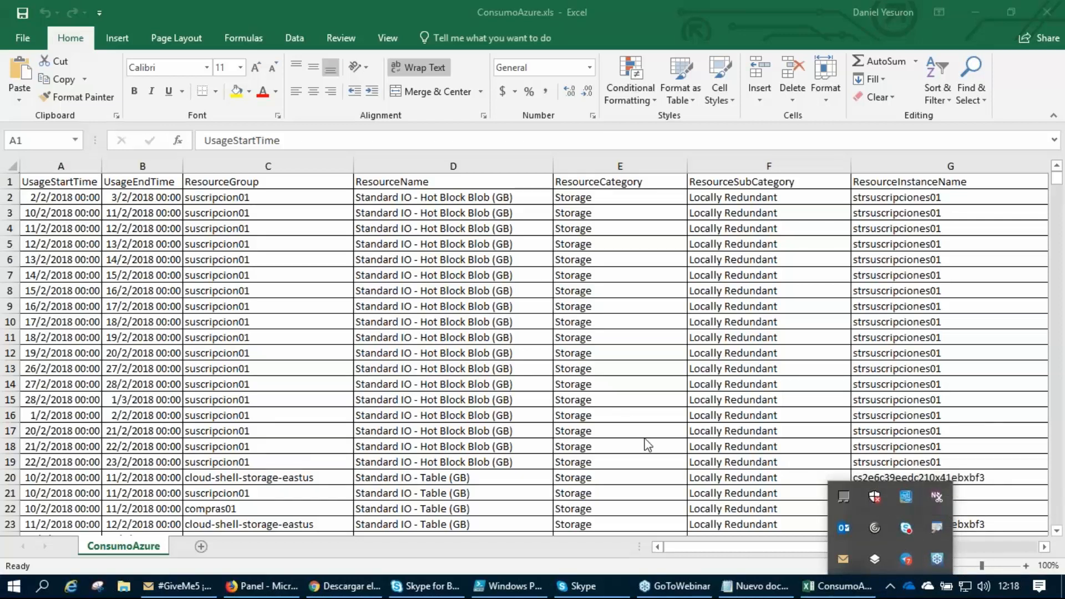
left_click(888, 585)
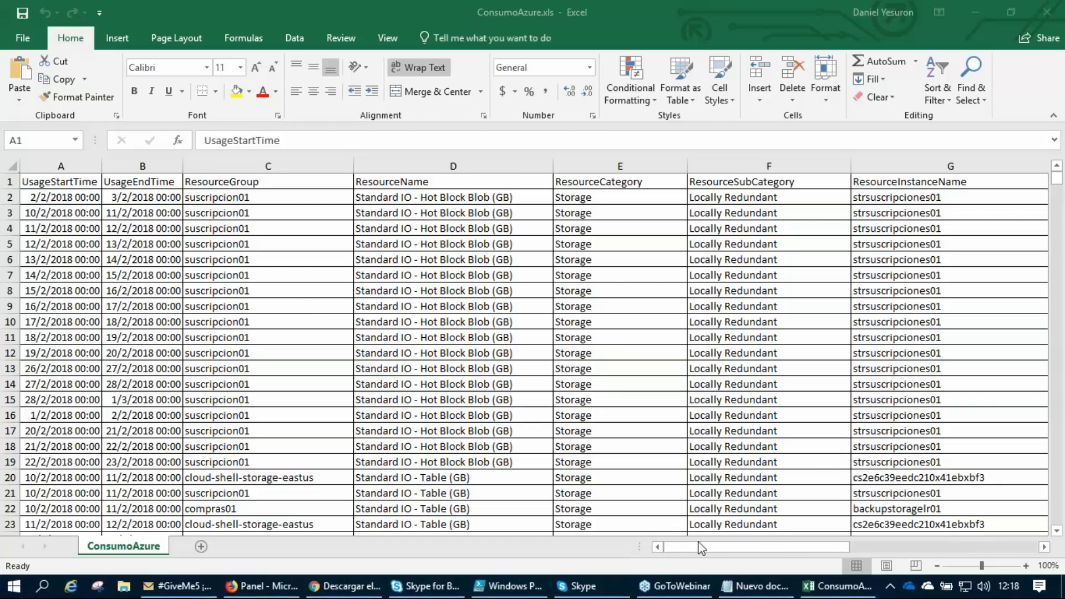
Examine the EndUserUnitRate and EndUserTotalRate columns of the ConsumoAzure sheet and the decimal format of their values.
left_click(721, 549)
left_click_drag(727, 548, 860, 550)
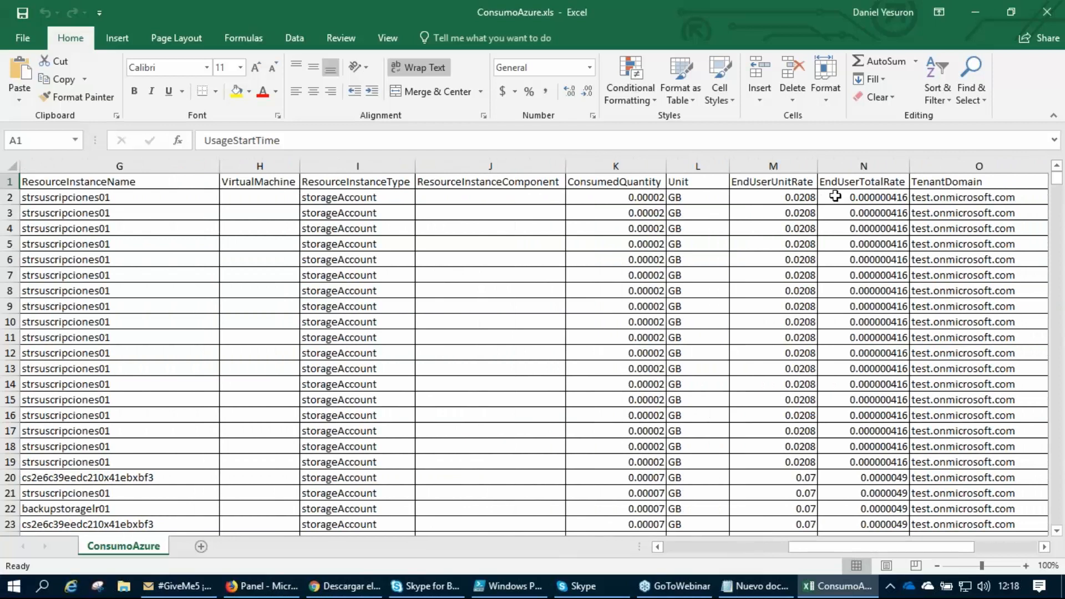
left_click(782, 181)
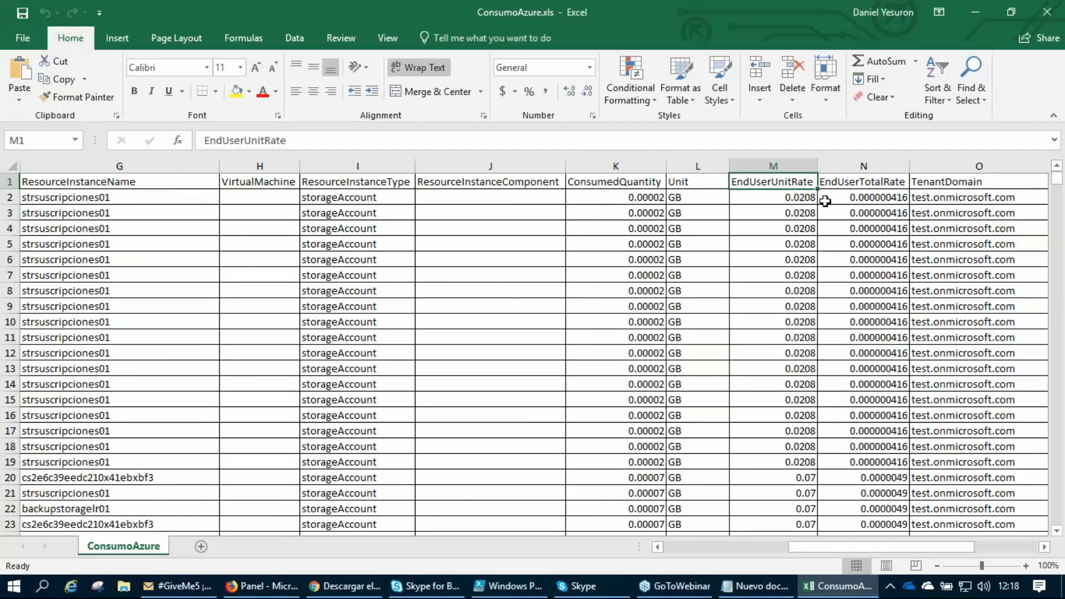
left_click(843, 183)
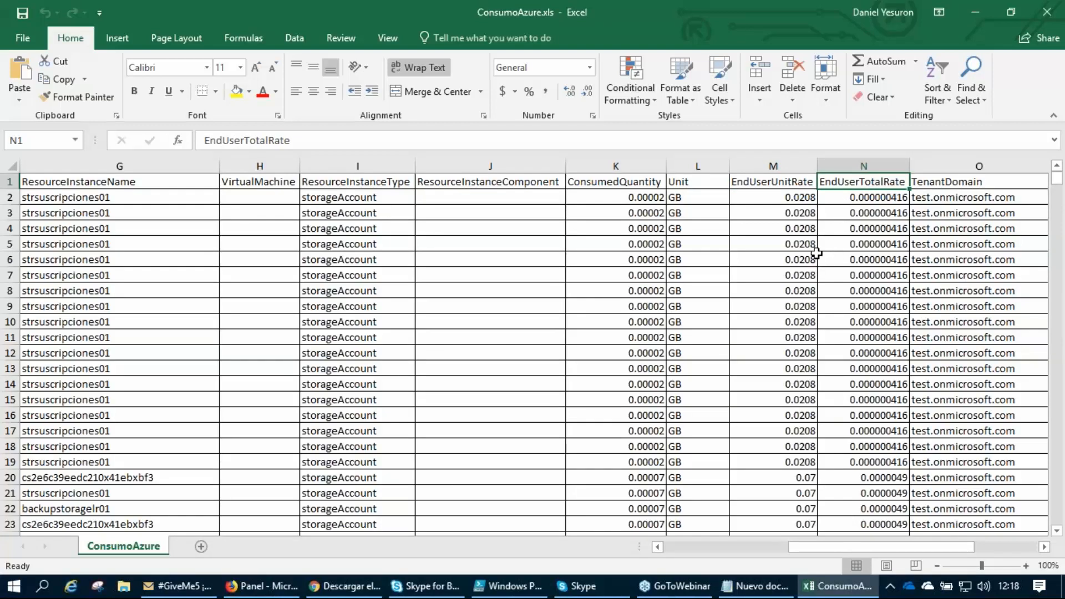
left_click(837, 201)
left_click_drag(763, 198, 841, 294)
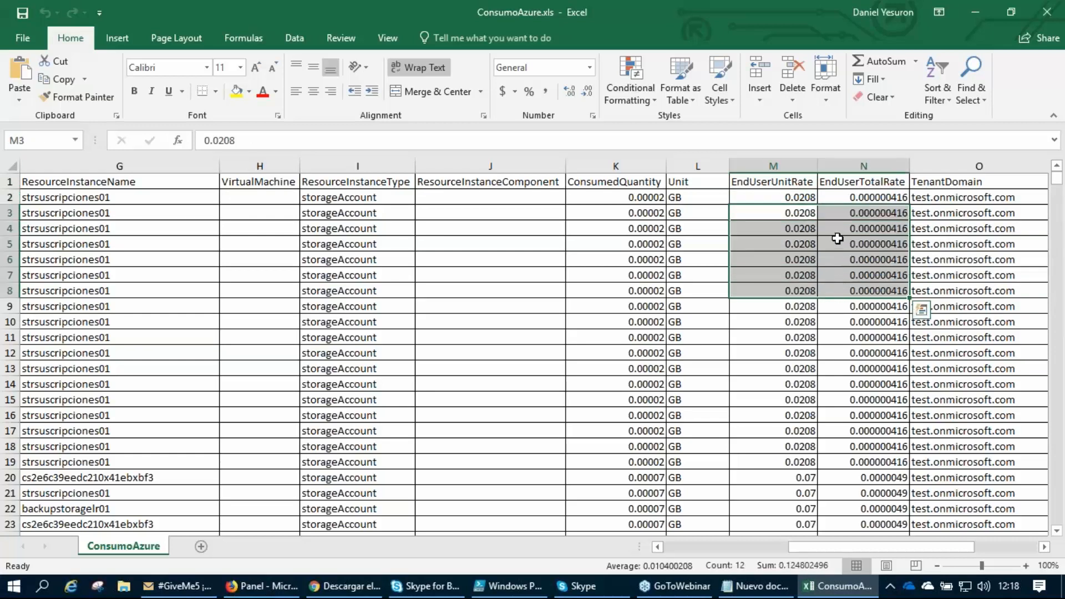
left_click(829, 213)
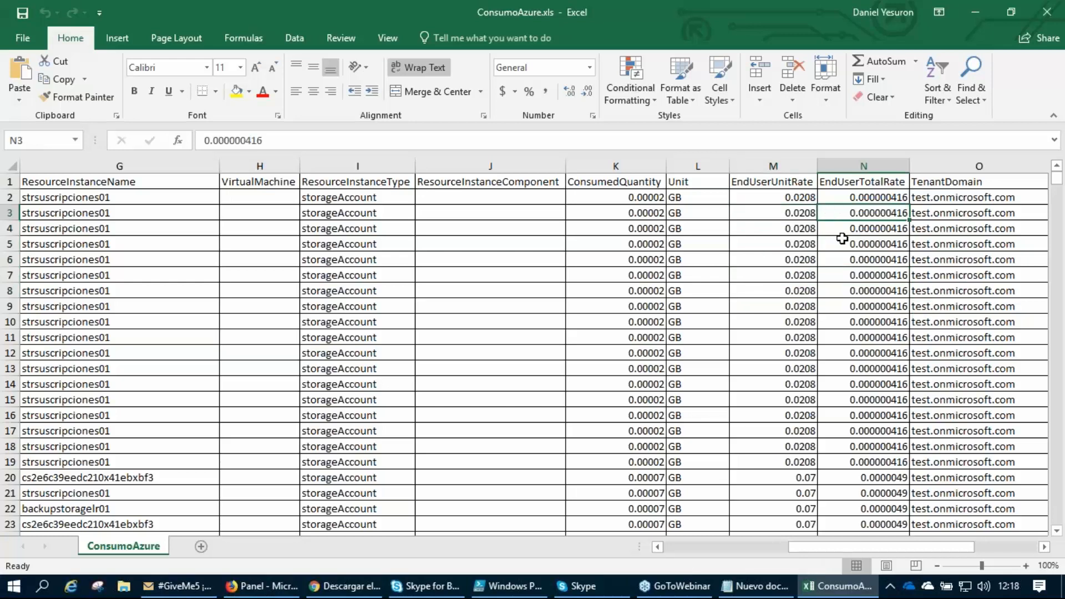
Open Excel's Advanced options and bracket the system, decimal and thousands separator settings in red.
left_click(32, 35)
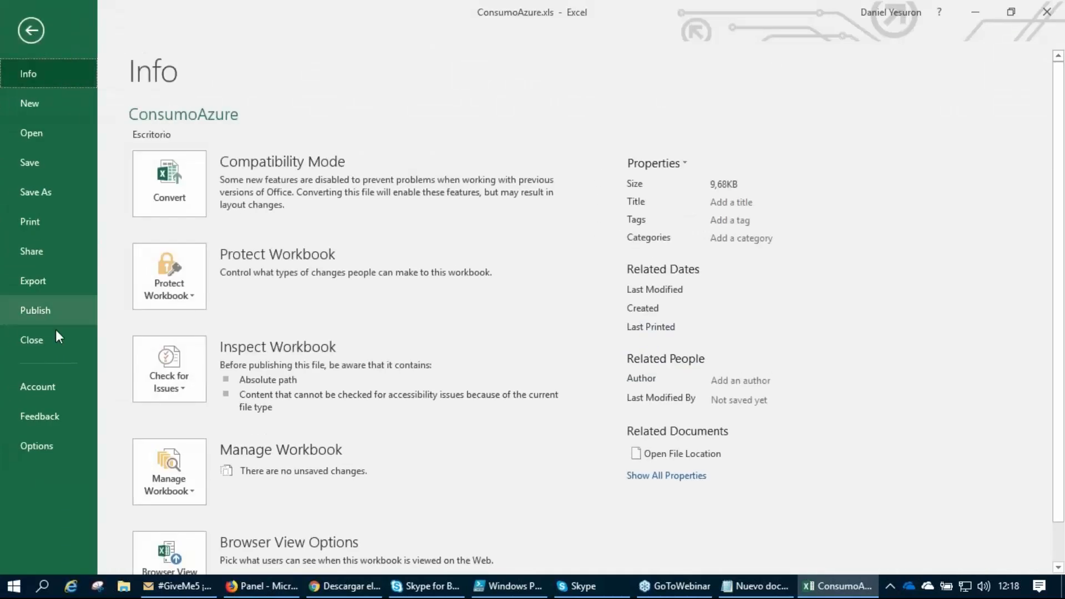
left_click(33, 445)
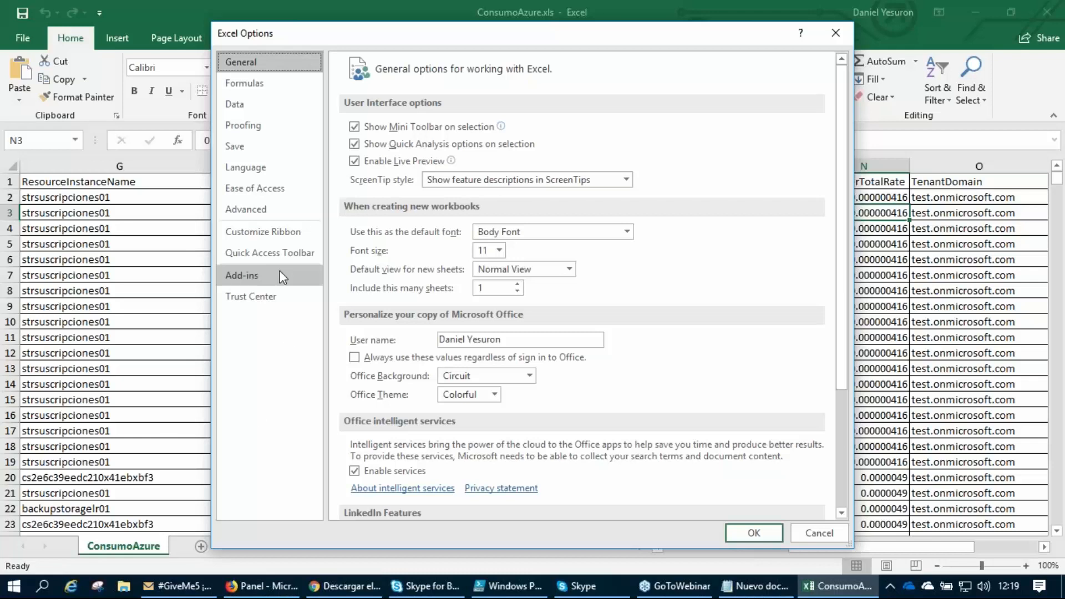
left_click(258, 214)
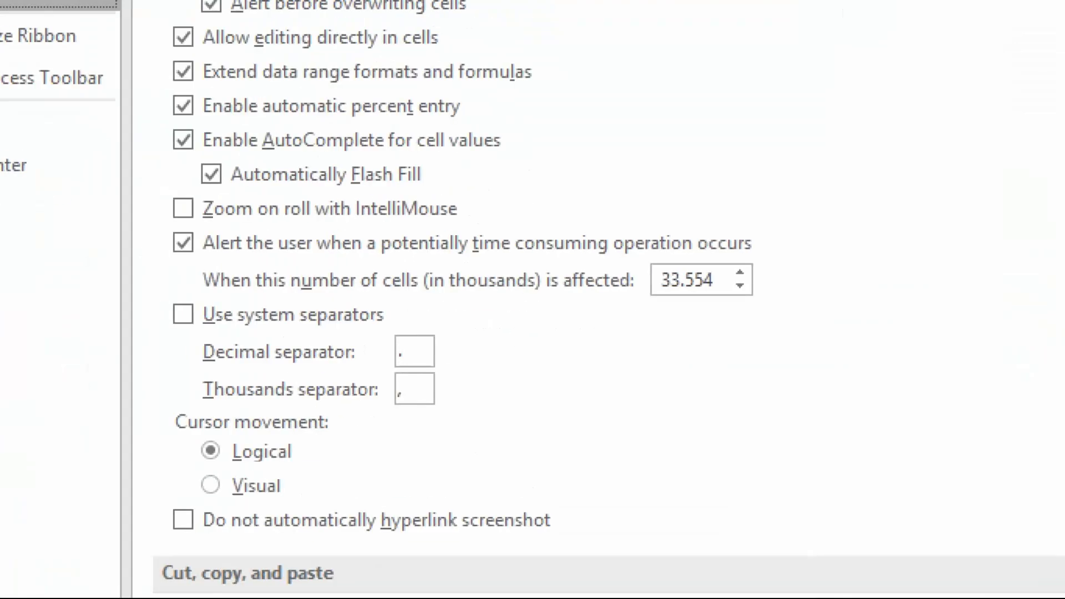
mouse_move(229, 278)
left_mouse_down()
mouse_move(202, 289)
mouse_move(203, 383)
mouse_move(225, 390)
left_mouse_up()
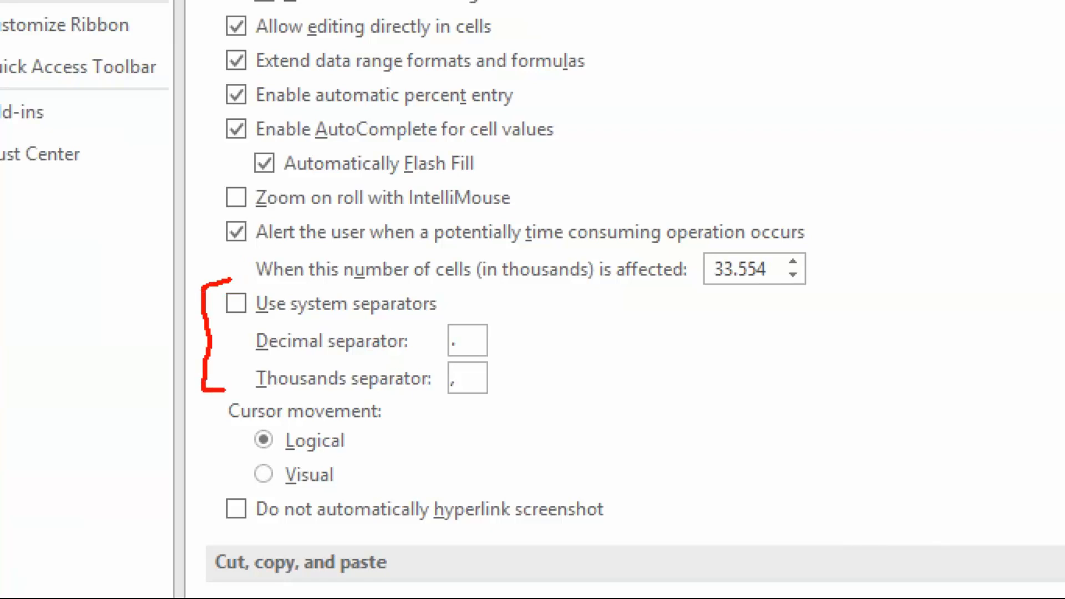
Mark the decimal and thousands separator fields in red, check each of them, and close Excel Options without changing anything.
mouse_move(442, 329)
left_mouse_down()
mouse_move(470, 362)
mouse_move(452, 319)
mouse_move(413, 347)
mouse_move(442, 395)
mouse_move(495, 405)
mouse_move(500, 357)
mouse_move(497, 367)
left_mouse_up()
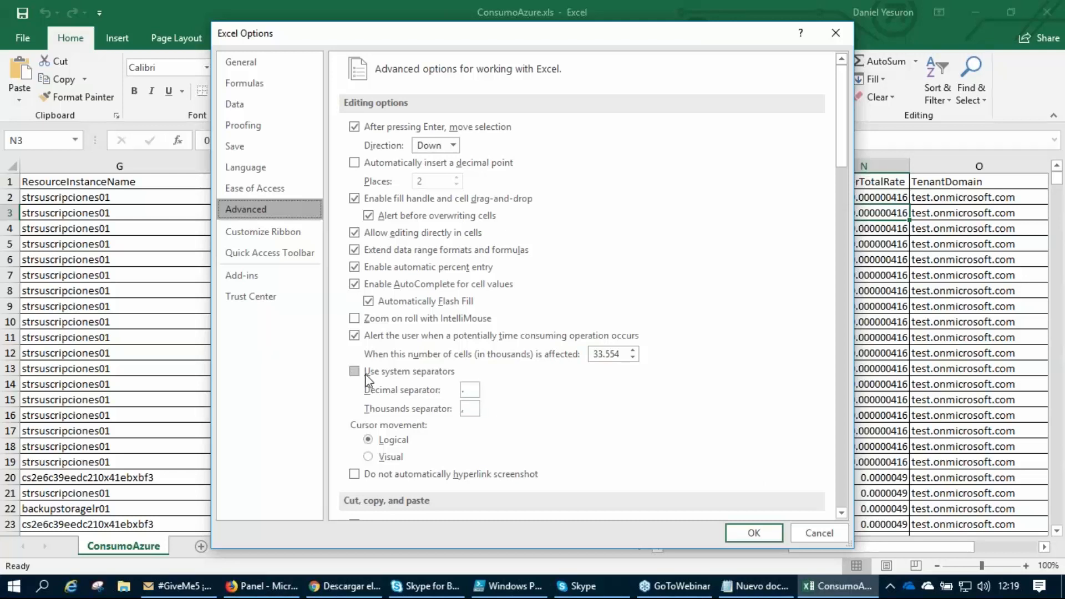
left_click(470, 391)
left_click(470, 405)
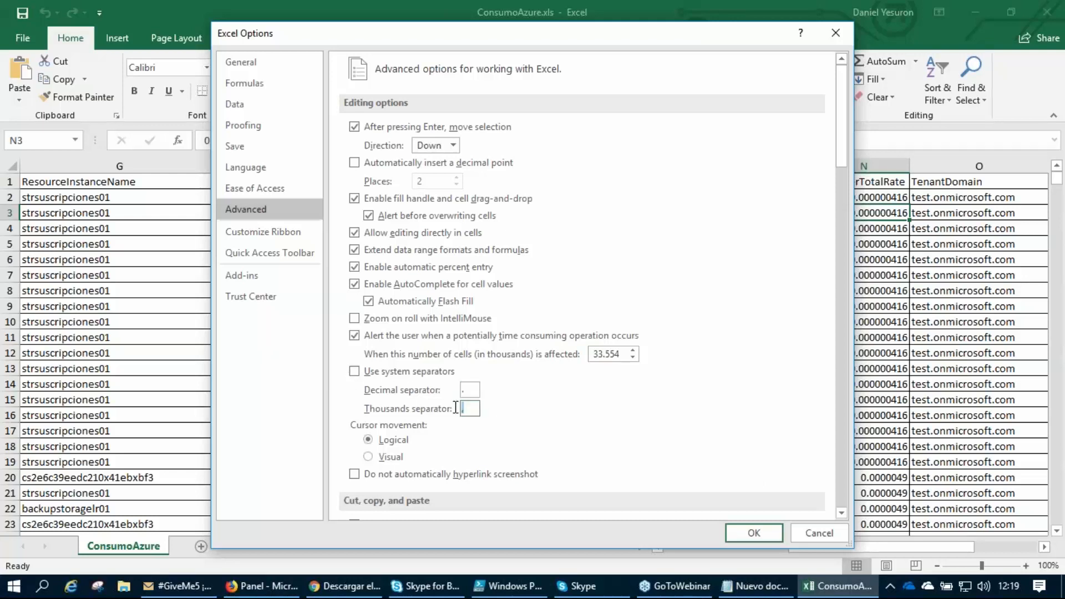
left_click(811, 535)
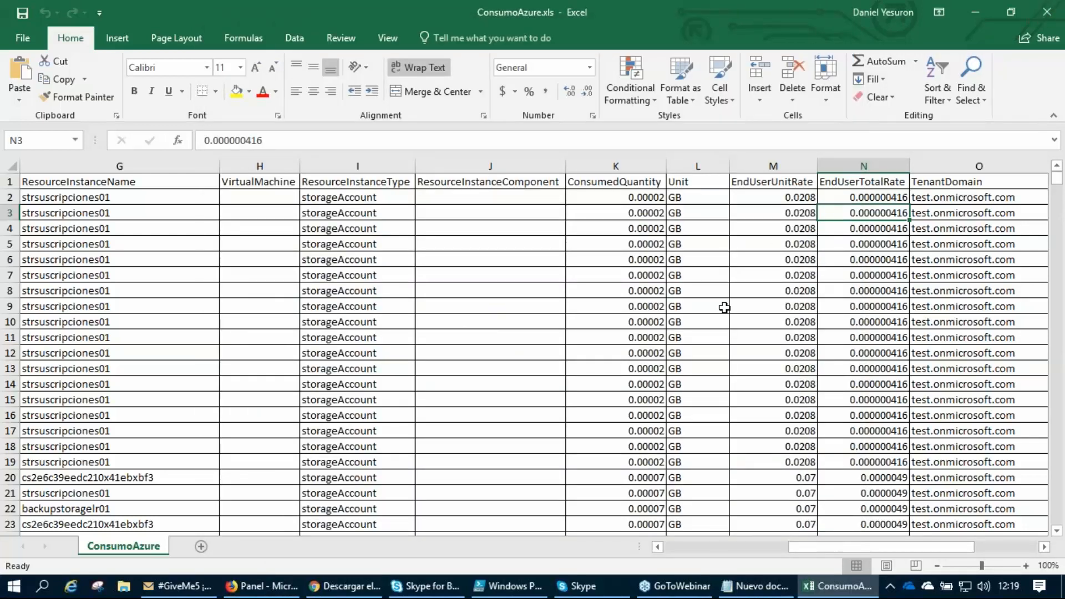
Highlight the EndUserTotalRate values in N2:N19 and the EndUserUnitRate values in M2:M19 to check their decimal format.
left_click(869, 201)
left_click_drag(869, 201, 845, 461)
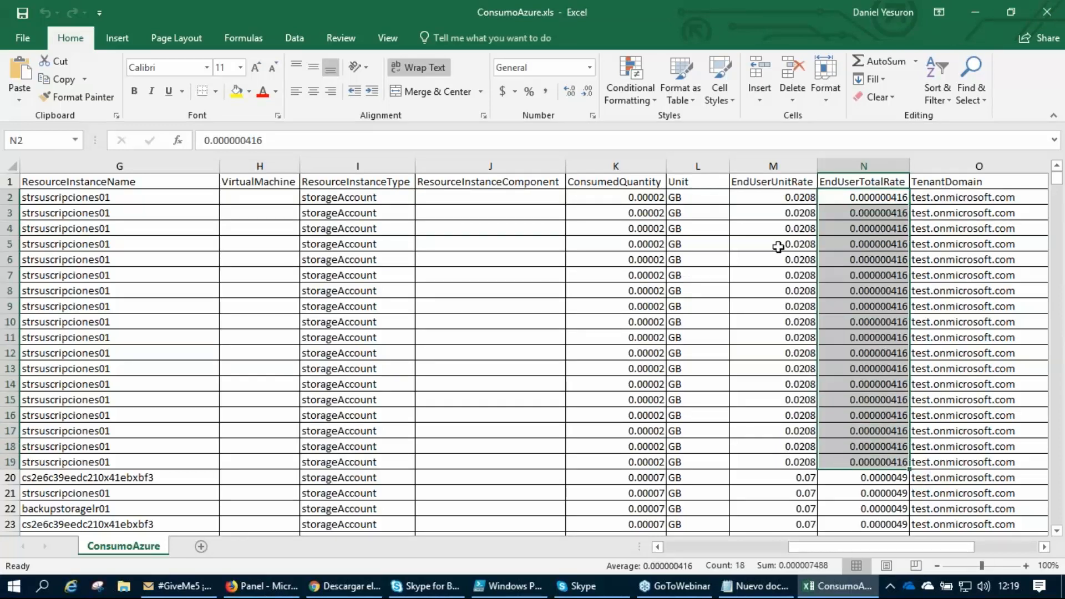
left_click_drag(765, 198, 774, 458)
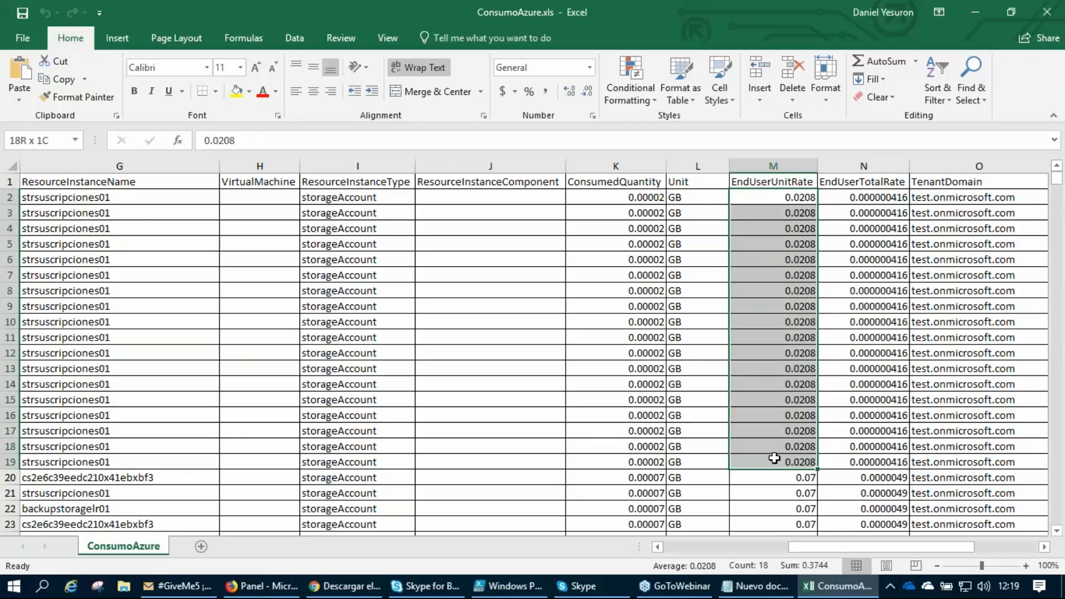
Switch to the open "Nuevo doc" text document, highlight a line in it, and return to the ConsumoAzure sheet in Excel.
left_click(757, 592)
left_click(409, 204)
left_click_drag(395, 203, 847, 206)
left_click(799, 96)
left_click(842, 228)
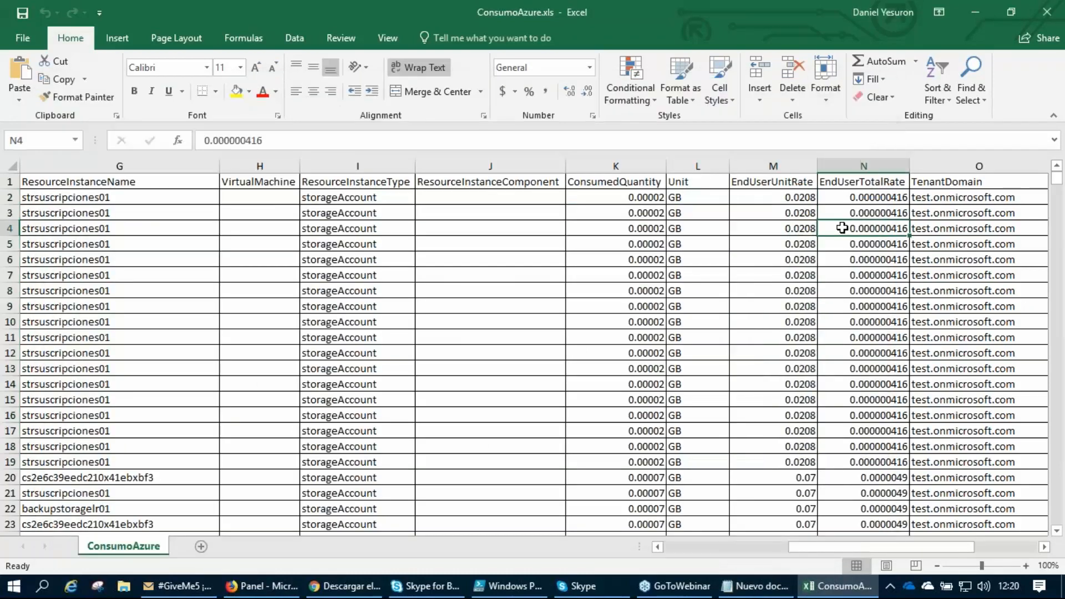
Go back to the first column of the ConsumoAzure sheet and add filters to the header row.
key("Left")
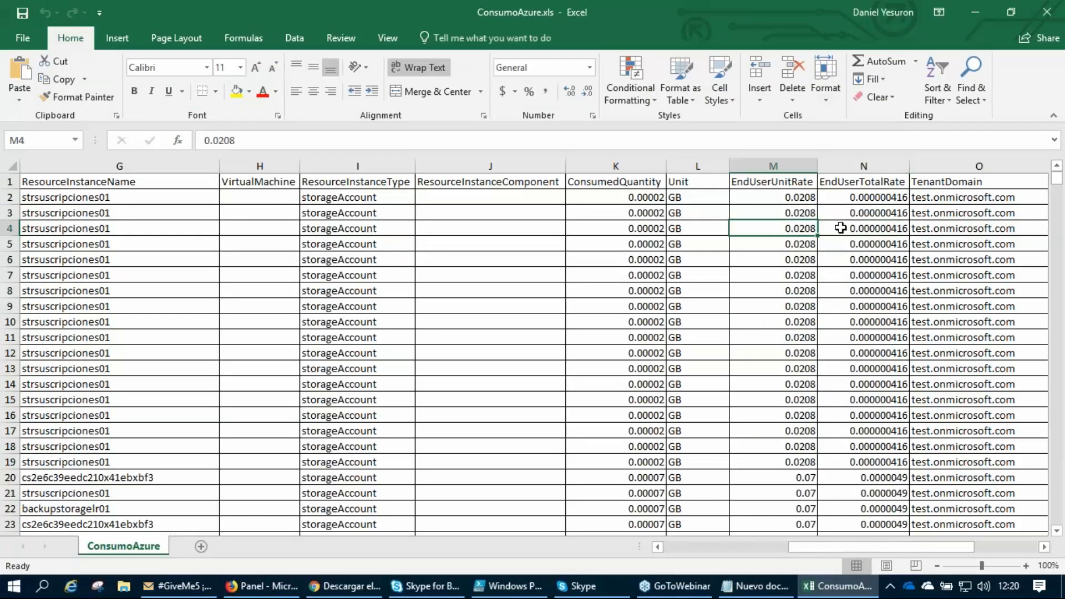
key("Left")
key("Left")
key("Left")
key("Left")
key("Left")
key("Left")
key("Left")
key("Left")
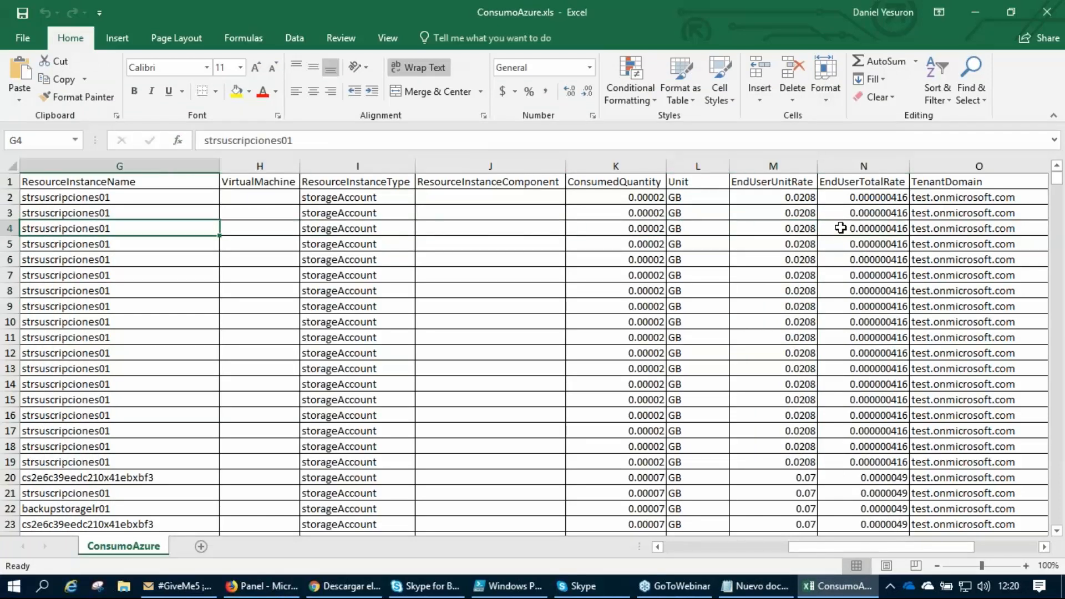
key("Left")
key("Left")
key("Left")
key("Left")
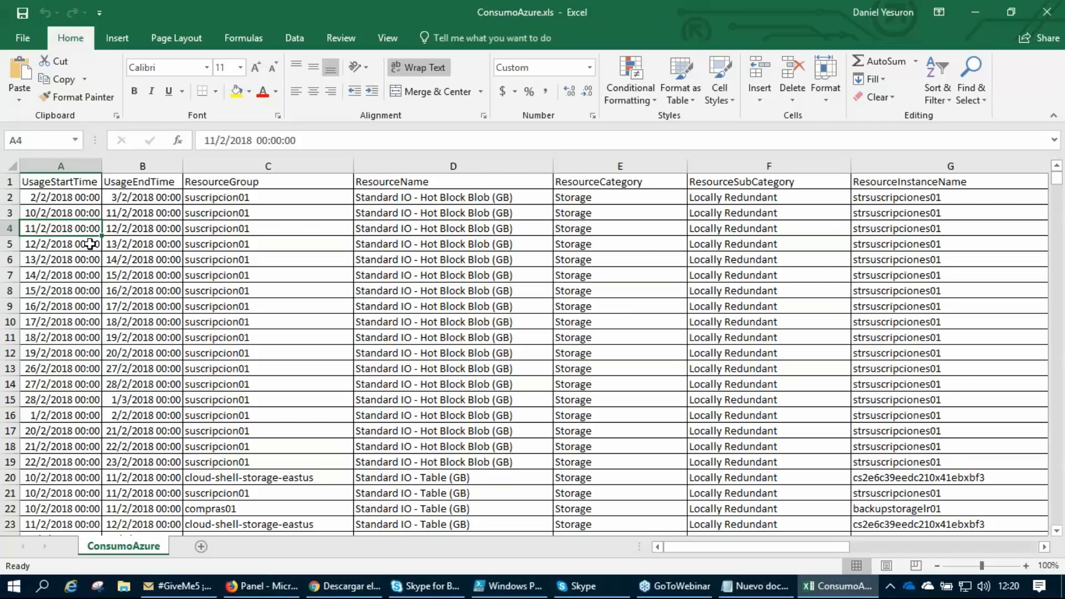
left_click(9, 181)
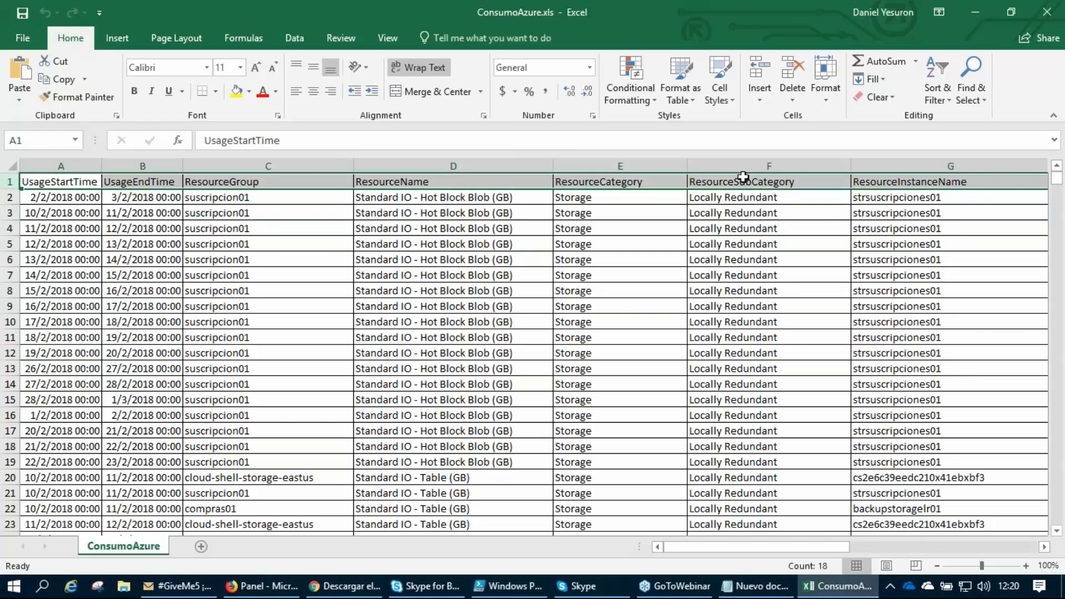
left_click(939, 72)
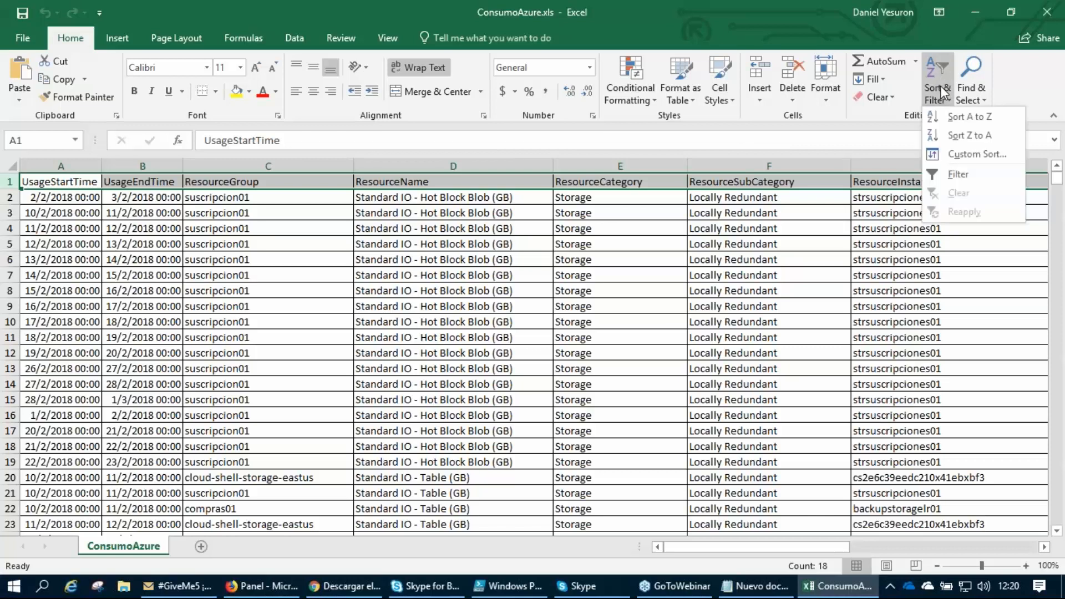
left_click(960, 175)
left_click(312, 240)
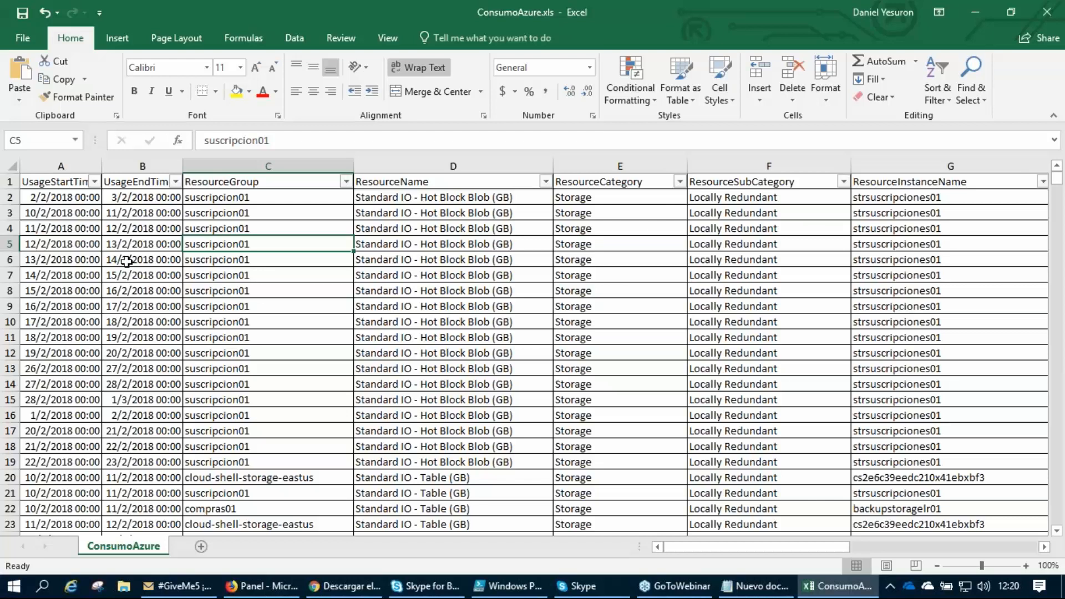
left_click(396, 265)
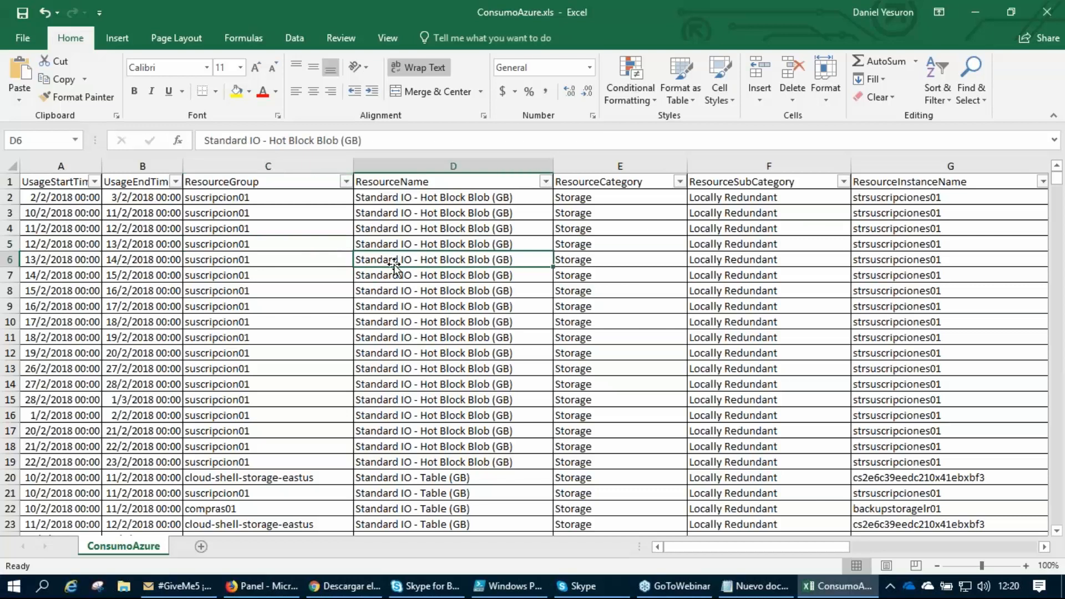
left_click(10, 181)
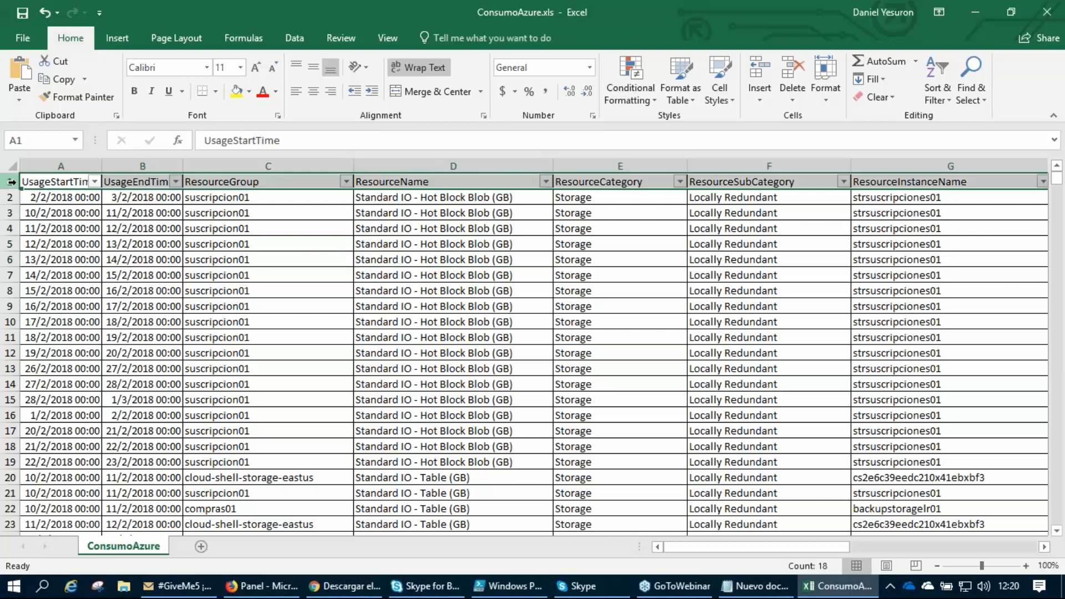
left_click(216, 231)
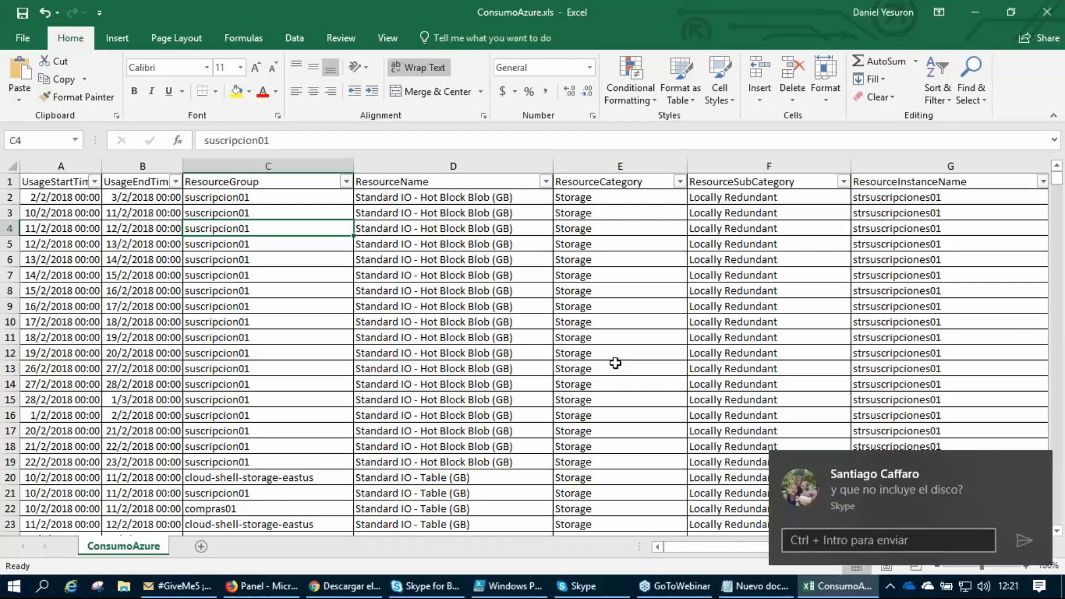
Dismiss the Skype message notification and check the first dates in the UsageStartTime column.
left_click(1047, 469)
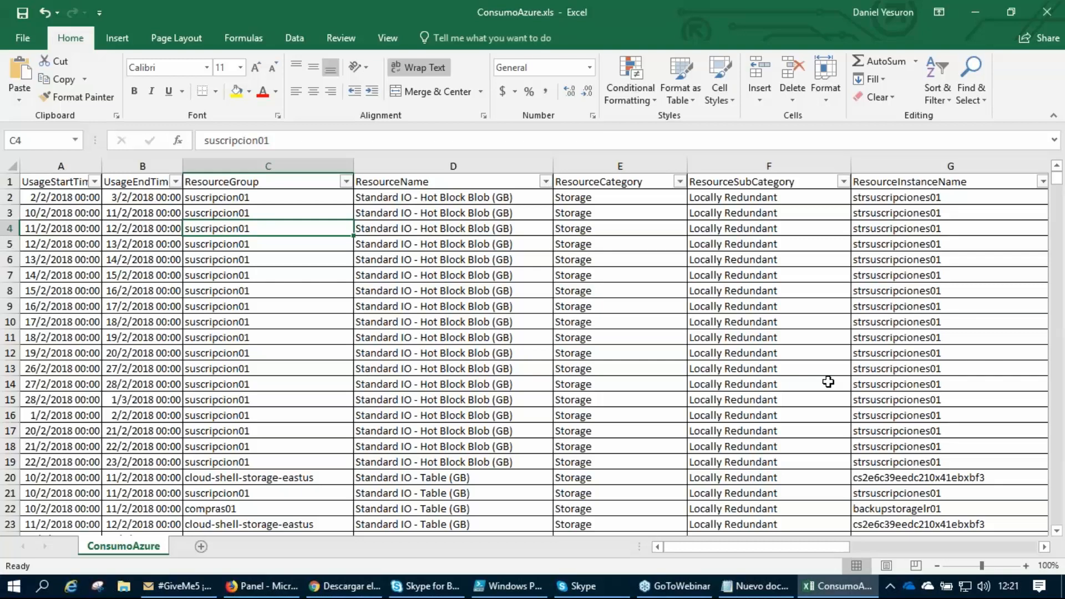
left_click(76, 215)
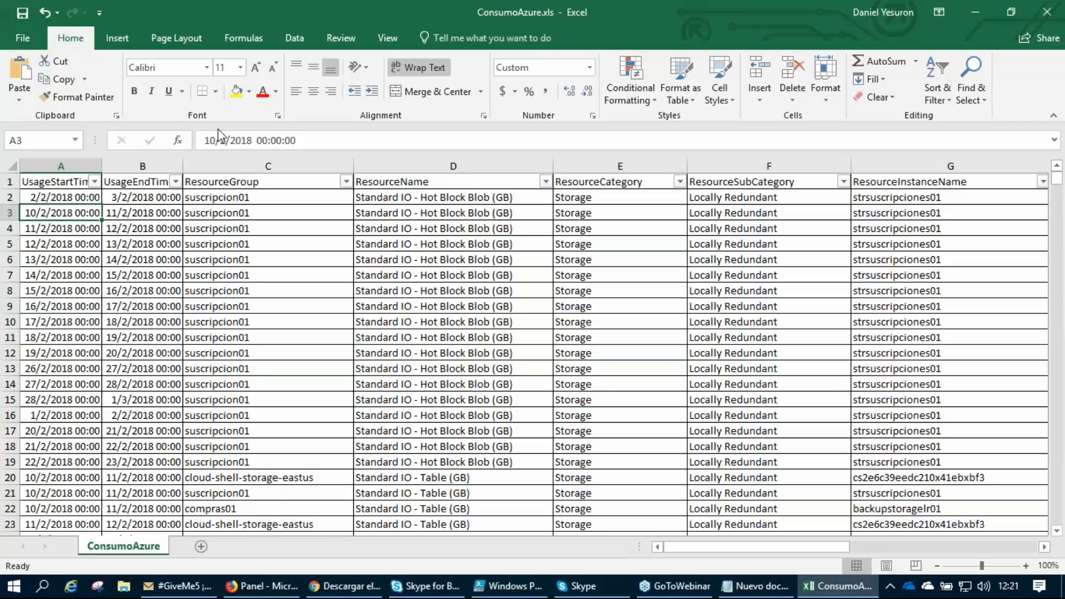
left_click(77, 228)
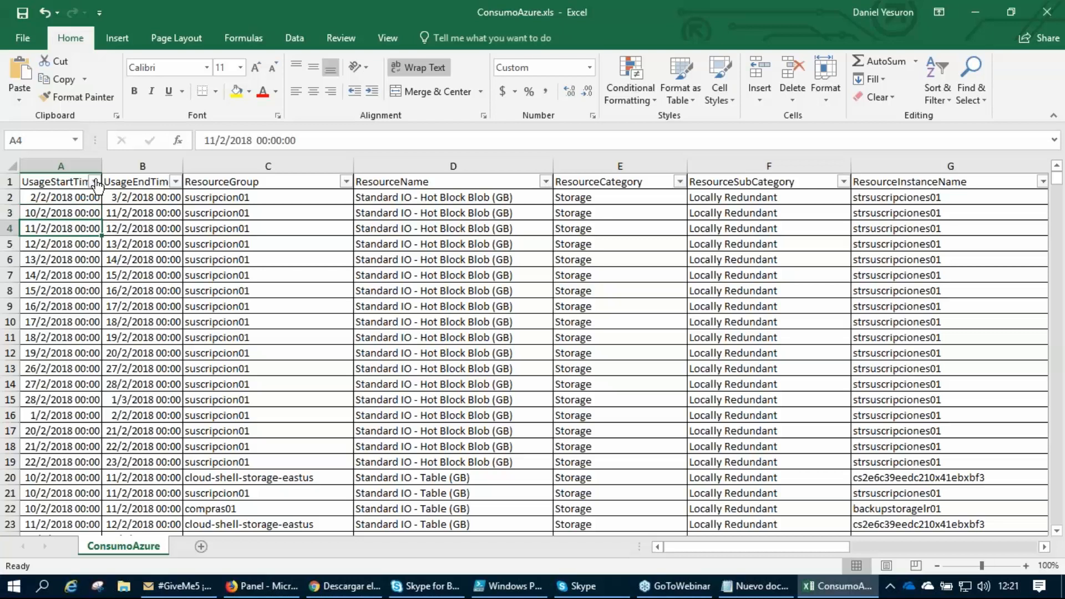
Show the UsageStartTime filter list, write 28 beside abril and 27 beside mayo in red, and clear the annotations.
left_click(95, 182)
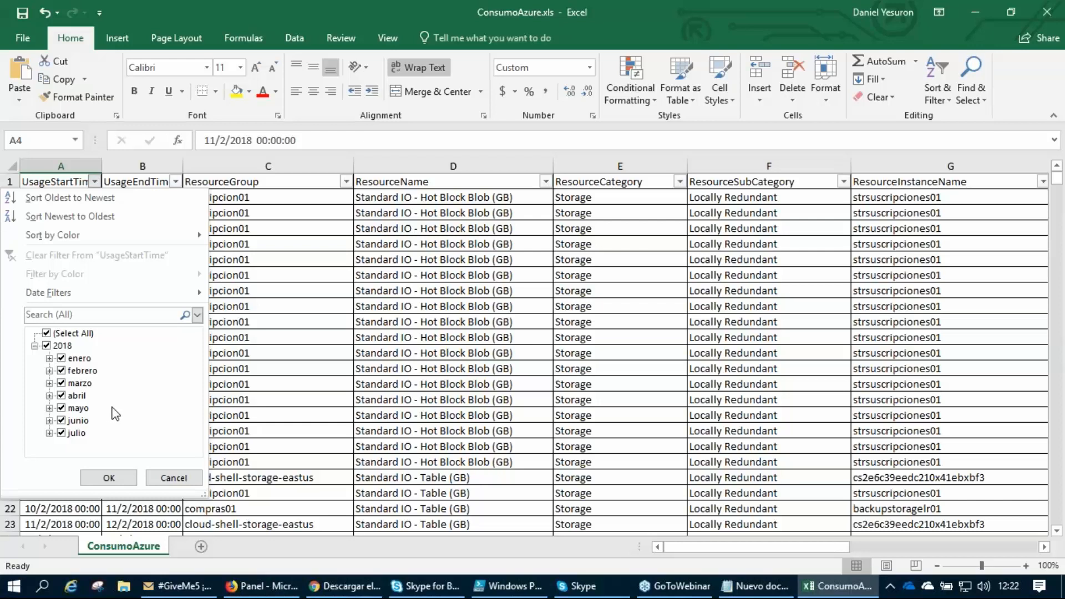
key("ctrl+2")
left_click_drag(92, 421, 101, 421)
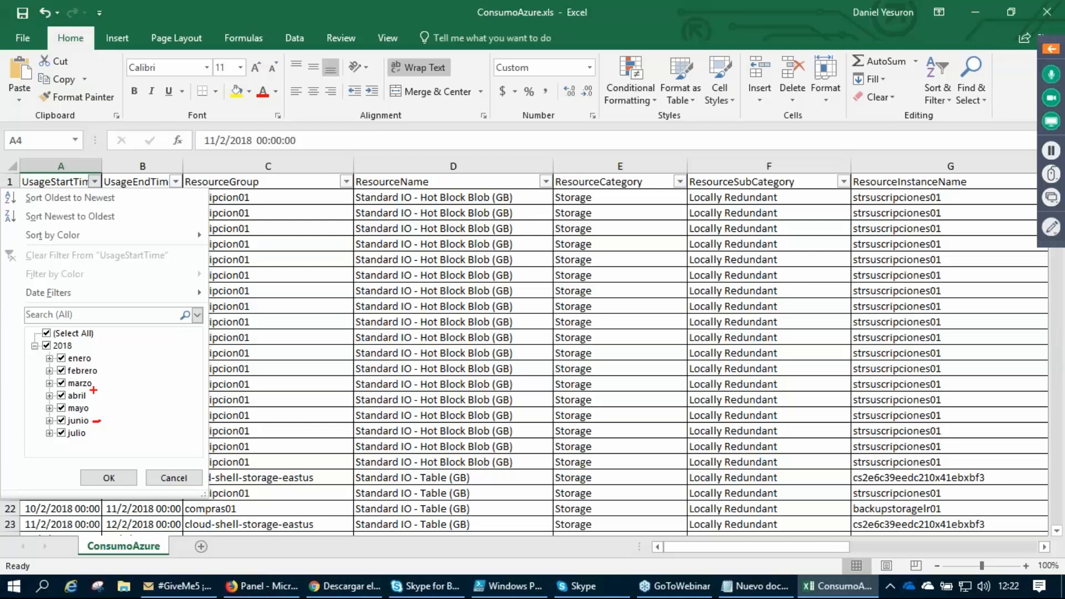
mouse_move(91, 396)
left_mouse_down()
mouse_move(132, 395)
mouse_move(116, 381)
mouse_move(147, 401)
mouse_move(136, 393)
left_mouse_up()
left_click_drag(130, 407, 128, 420)
left_click_drag(124, 406, 134, 406)
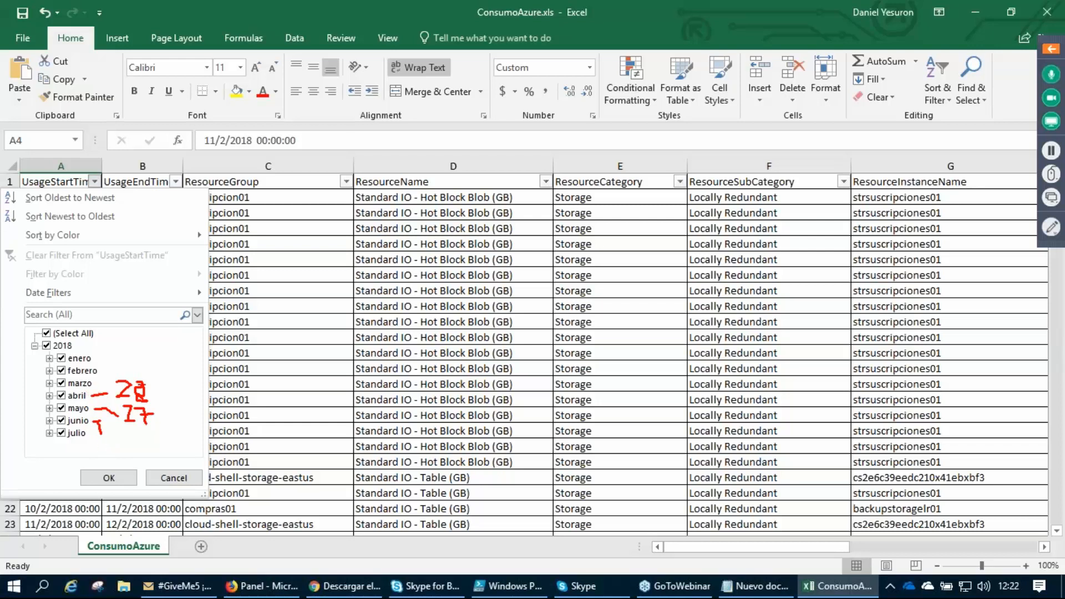
left_click_drag(151, 382, 150, 422)
key("Escape")
Clear all 2018 dates in the UsageStartTime filter and include only 28, 29 and 30 of abril.
left_click(94, 181)
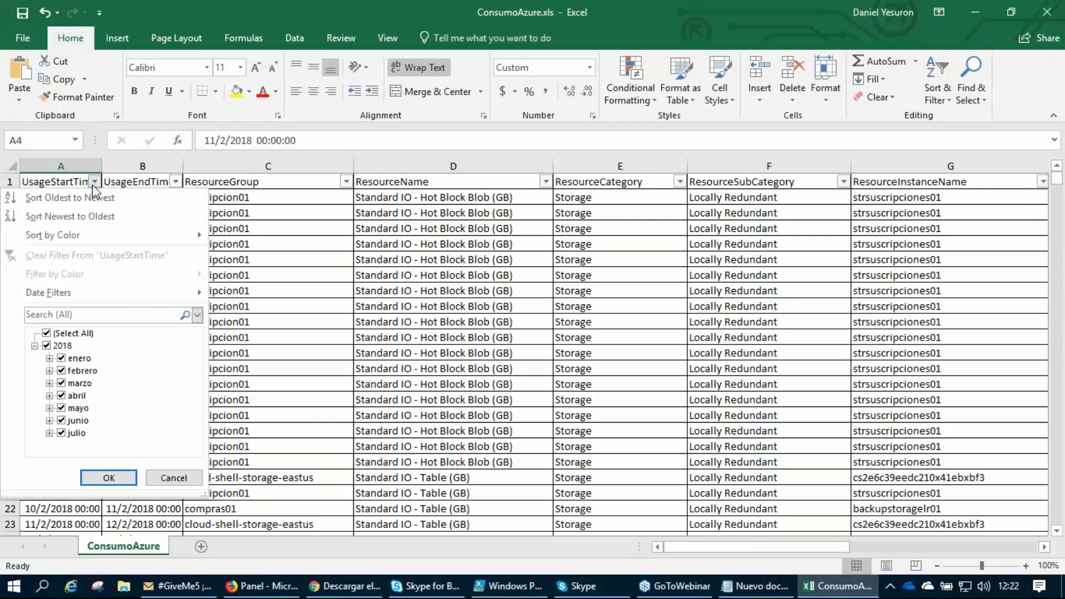
left_click(47, 346)
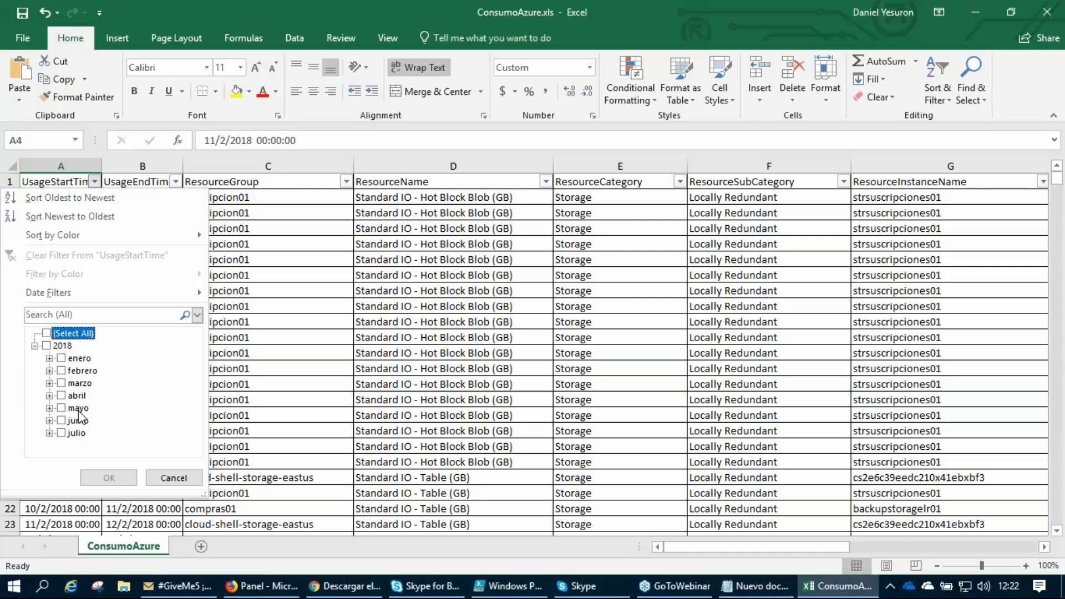
left_click(50, 395)
scroll(111, 404, "down", 8)
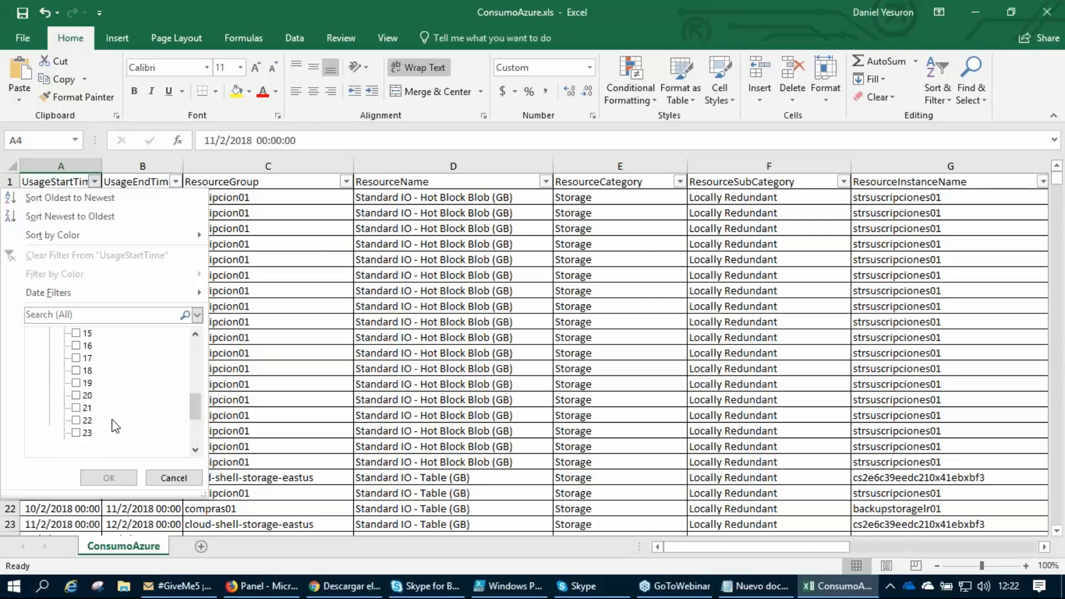
left_click(76, 370)
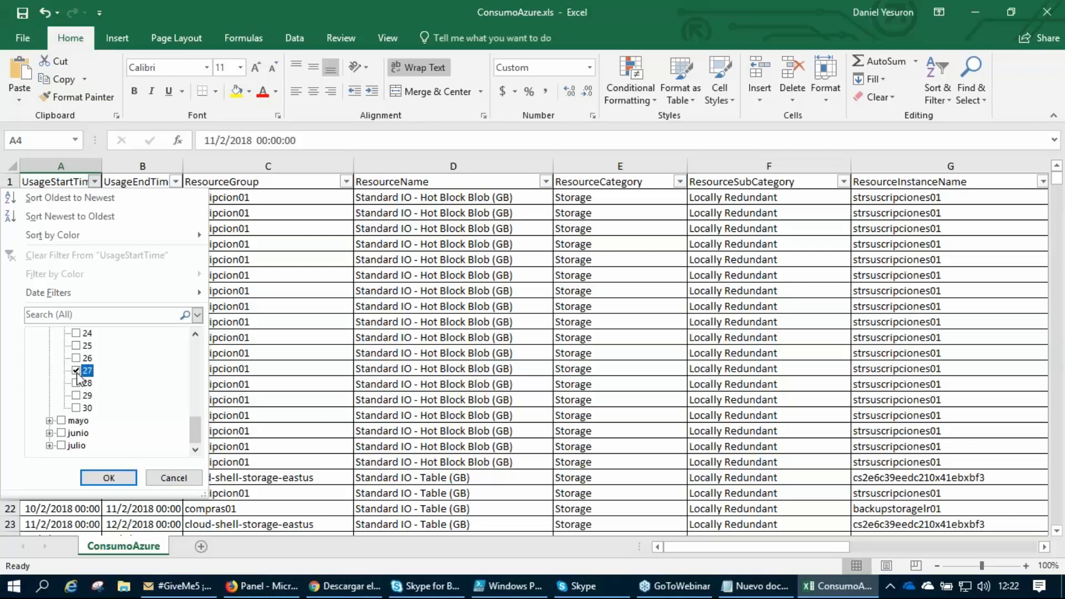
left_click(76, 371)
left_click(75, 382)
left_click(76, 395)
left_click(76, 408)
Include mayo in the UsageStartTime filter, excluding days 28 to 31.
left_click(50, 420)
scroll(113, 409, "down", 2)
scroll(113, 409, "up", 4)
left_click(61, 408)
scroll(113, 425, "down", 2)
scroll(103, 411, "down", 8)
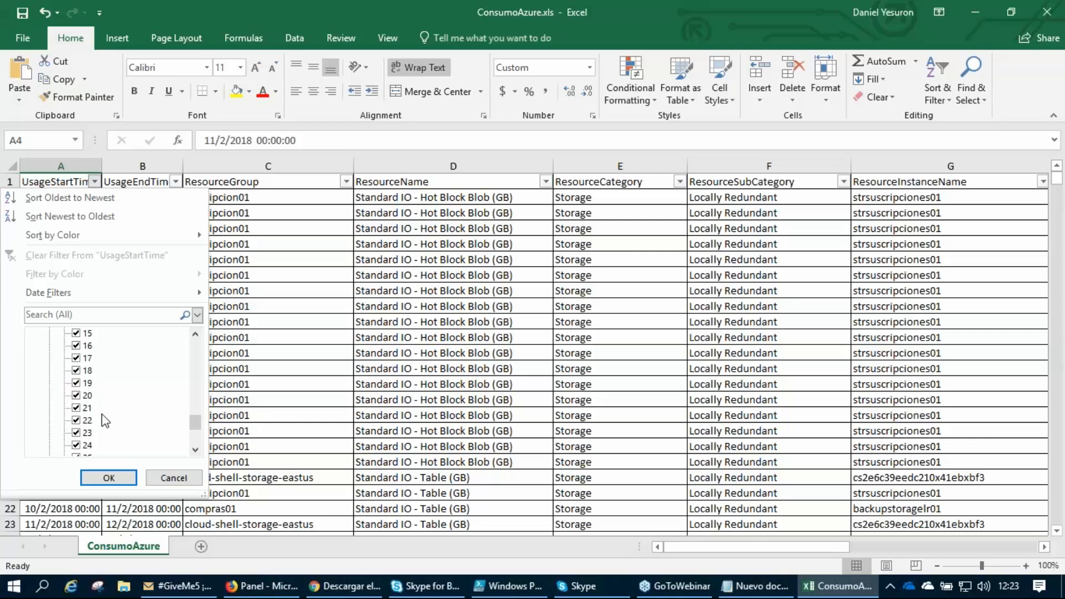
left_click(76, 420)
left_click(76, 407)
left_click(76, 395)
left_click(76, 382)
Review the chosen days from 28 abril to 27 mayo and apply the UsageStartTime filter.
scroll(142, 401, "up", 2)
scroll(142, 400, "up", 9)
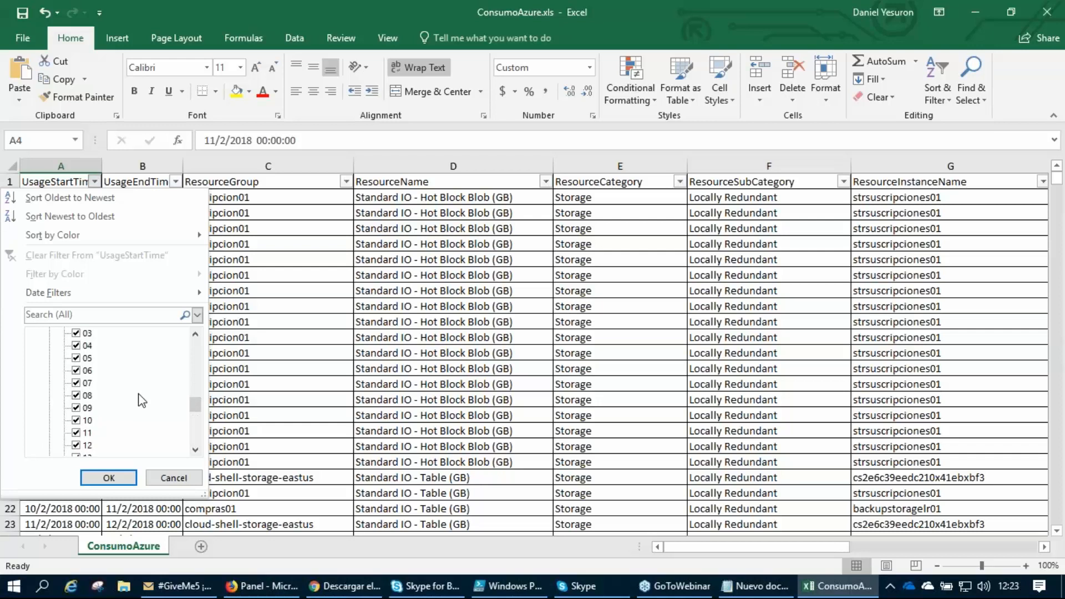
scroll(142, 400, "up", 6)
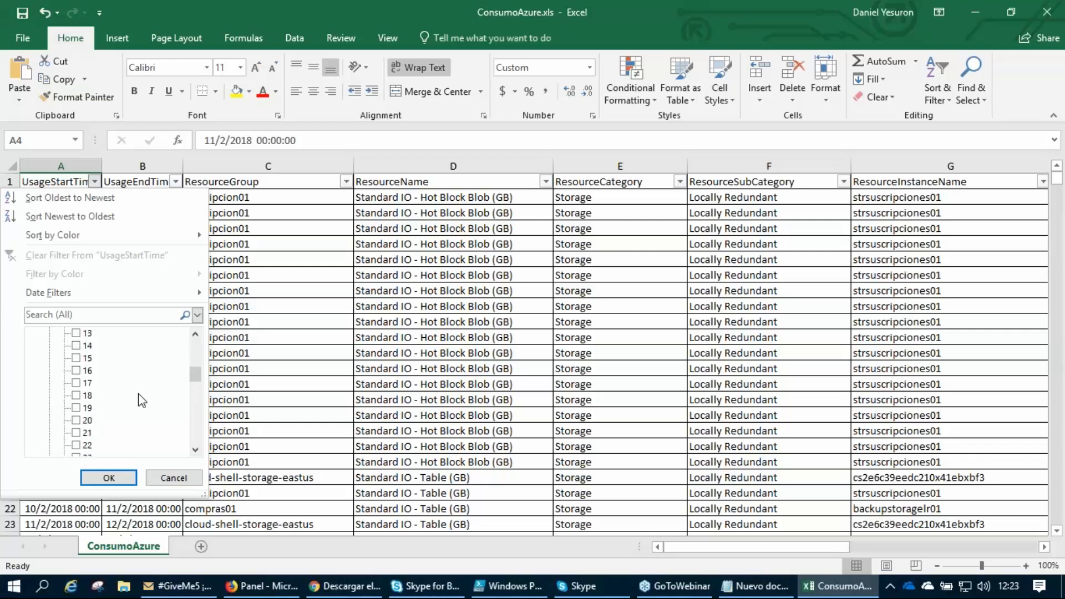
scroll(142, 400, "up", 2)
scroll(141, 401, "down", 5)
scroll(140, 401, "down", 4)
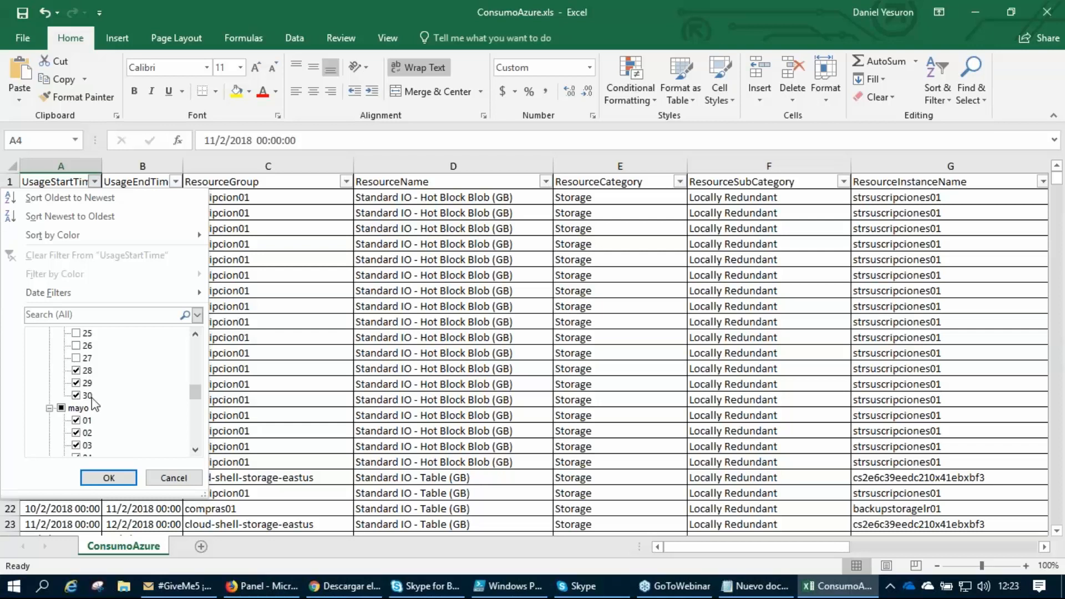
scroll(110, 408, "down", 9)
left_click(87, 420)
scroll(102, 422, "down", 1)
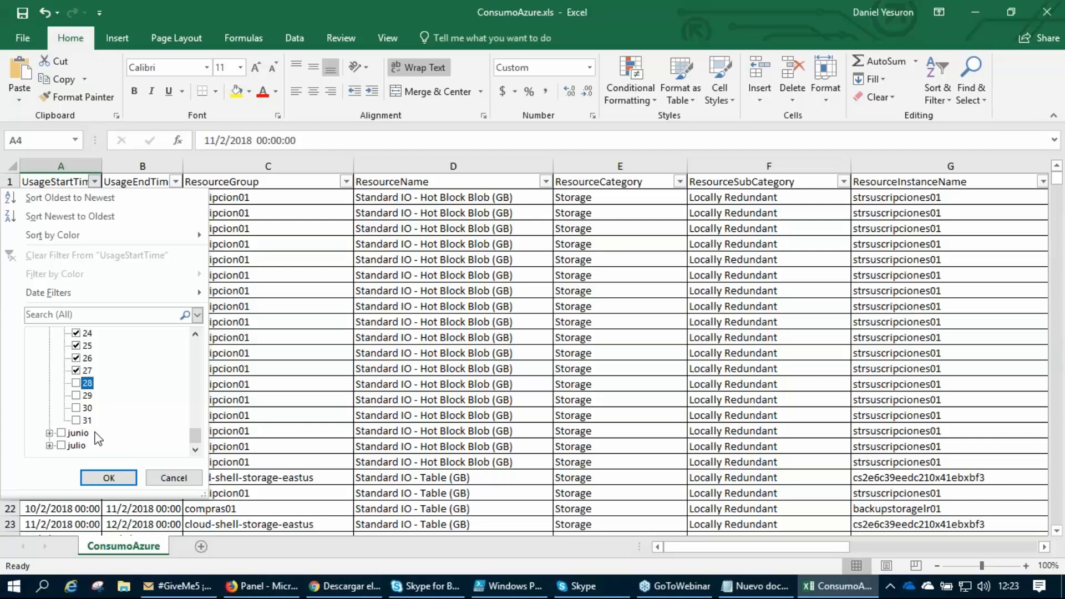
left_click(111, 478)
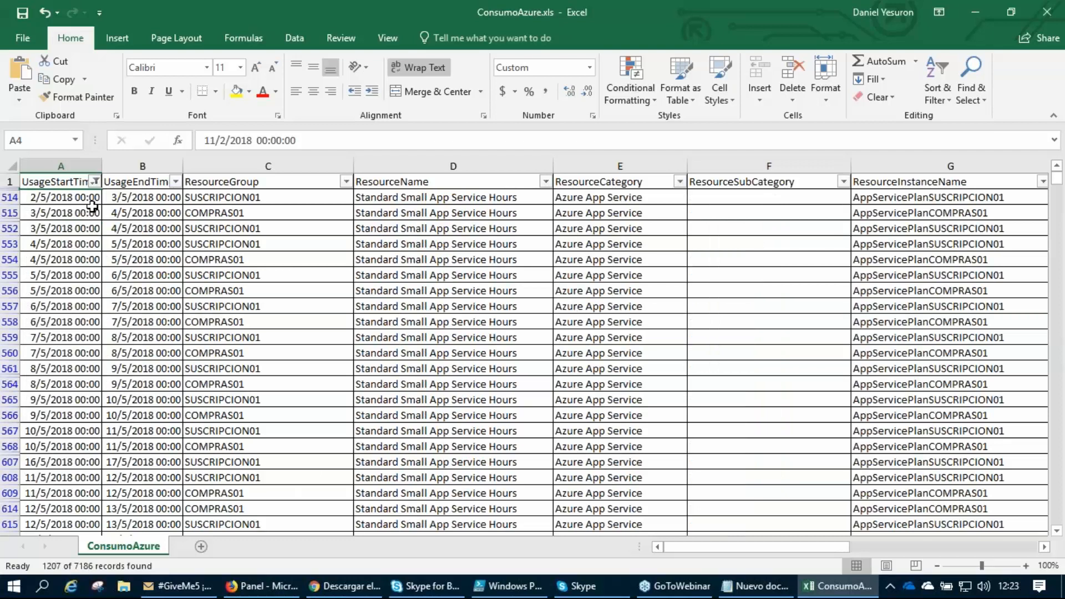
Sort the filtered rows by UsageStartTime from oldest to newest and check the resulting date order.
left_click(96, 182)
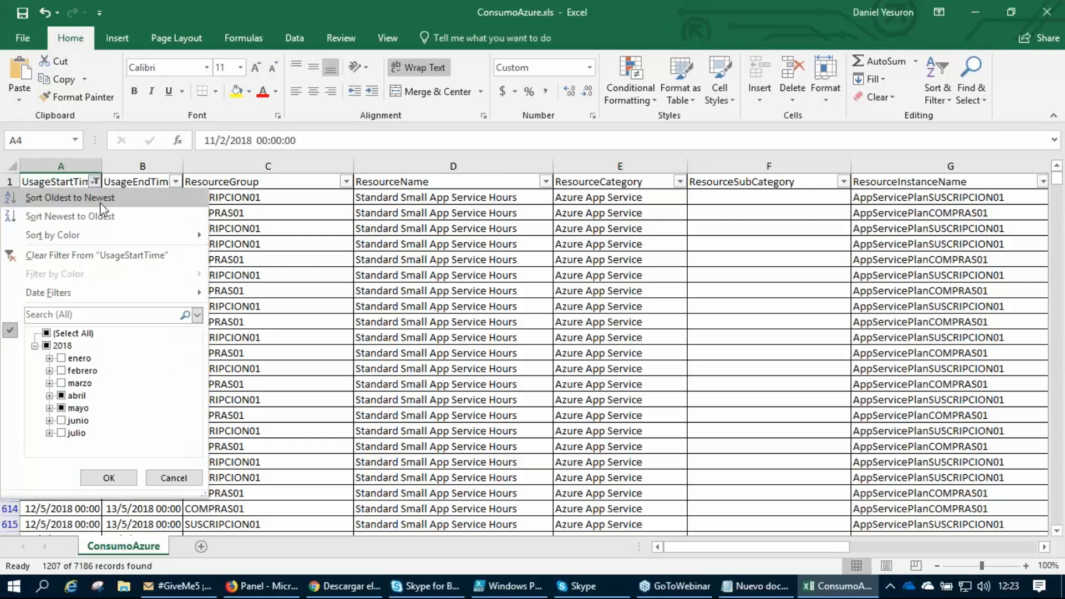
left_click(122, 201)
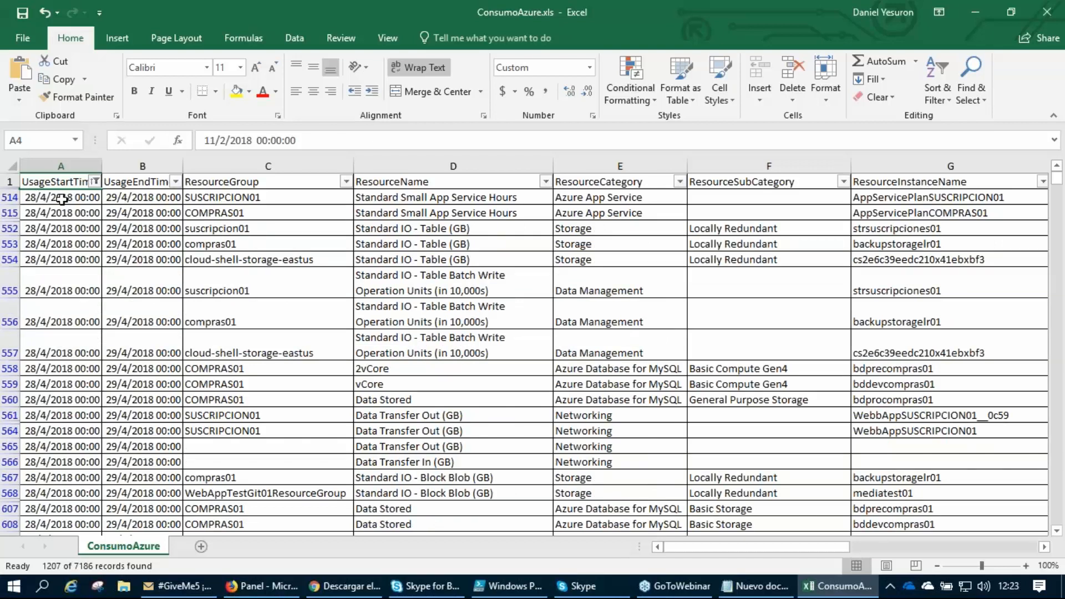
left_click_drag(61, 198, 62, 261)
scroll(64, 345, "down", 20)
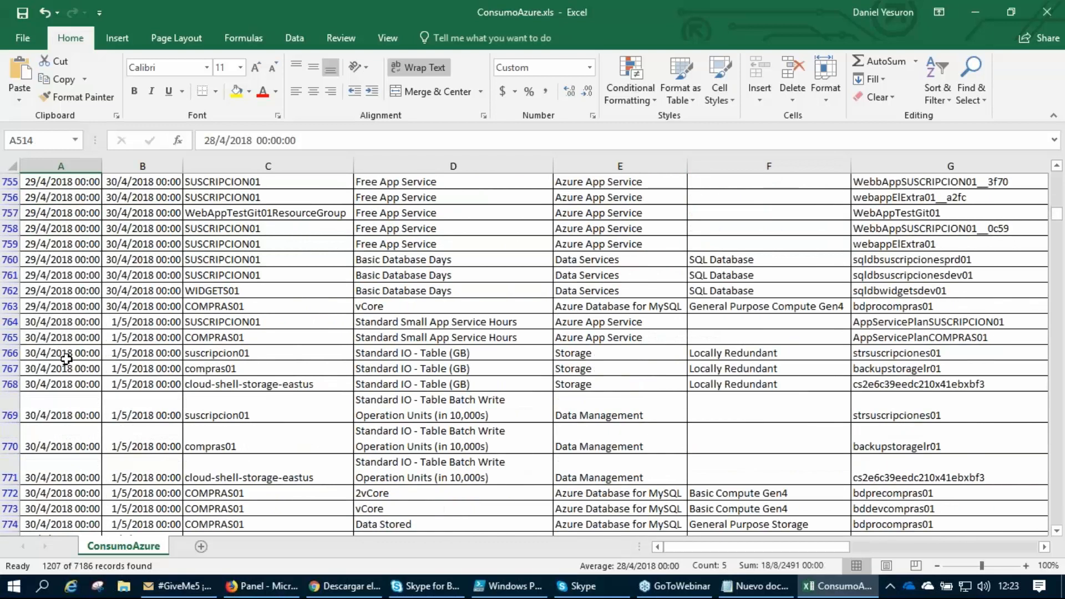
scroll(100, 309, "up", 15)
scroll(100, 309, "up", 5)
left_click(55, 225)
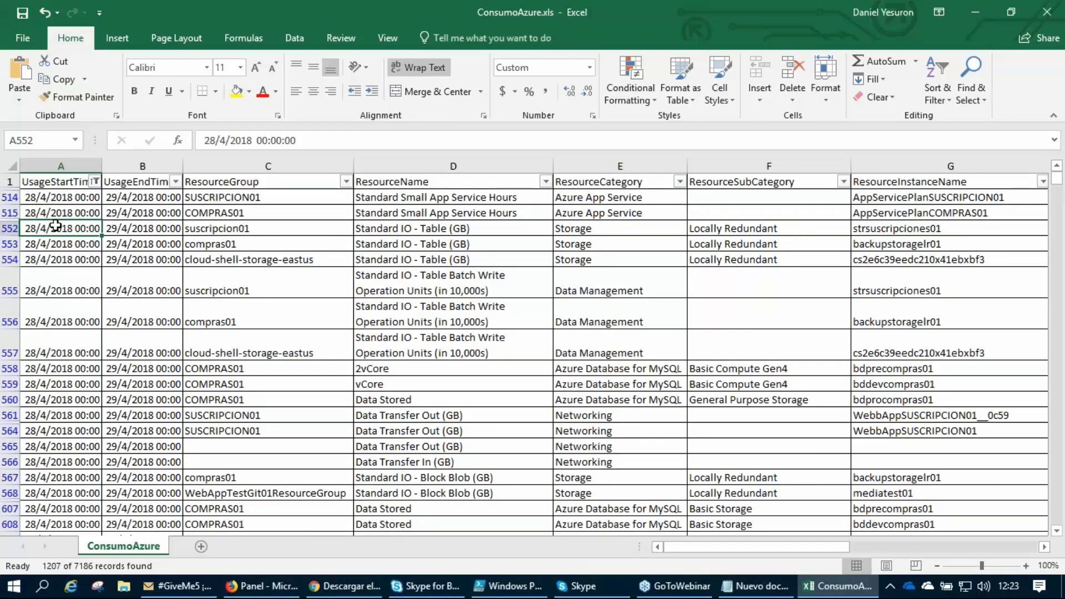
Examine the report's header row, the first UsageStartTime entry and the ResourceGroup heading.
left_click(9, 181)
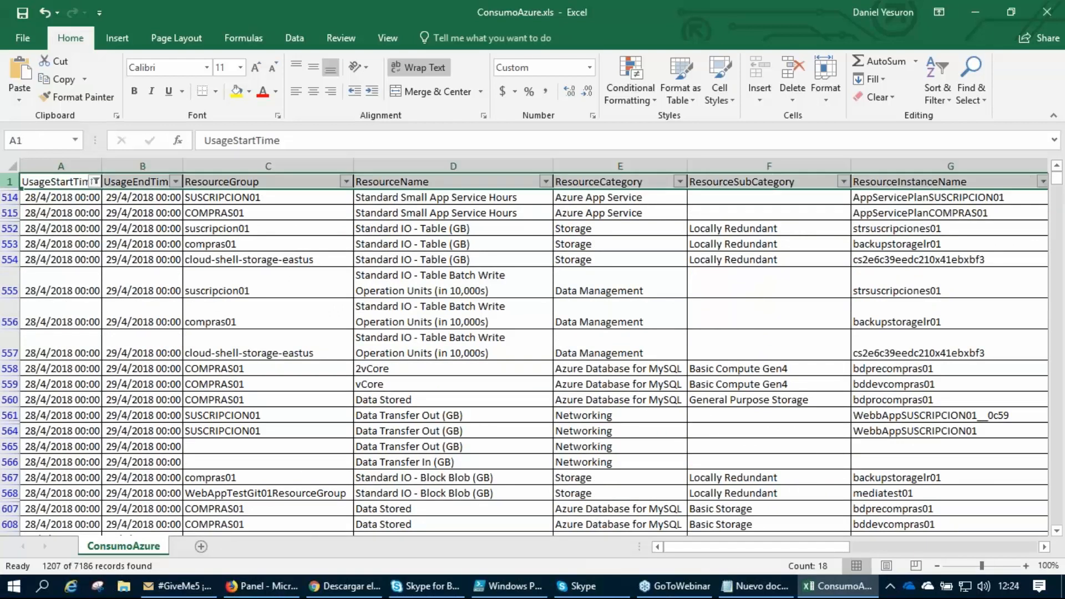
left_click(63, 201)
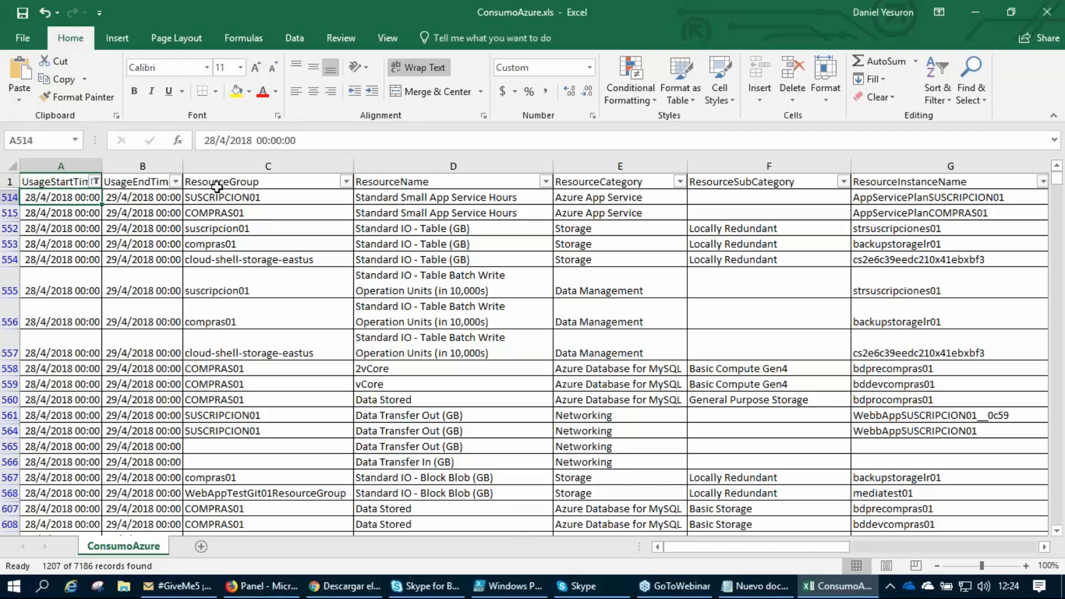
left_click(236, 184)
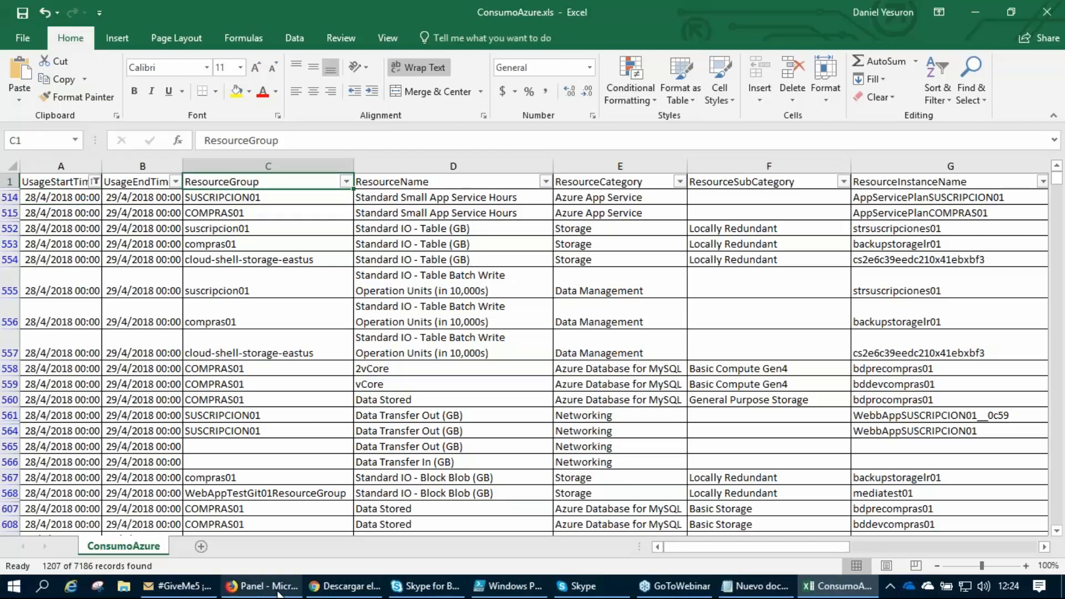
Switch to the Azure portal in Firefox and open the Web resource group from the list of resource groups.
left_click(261, 586)
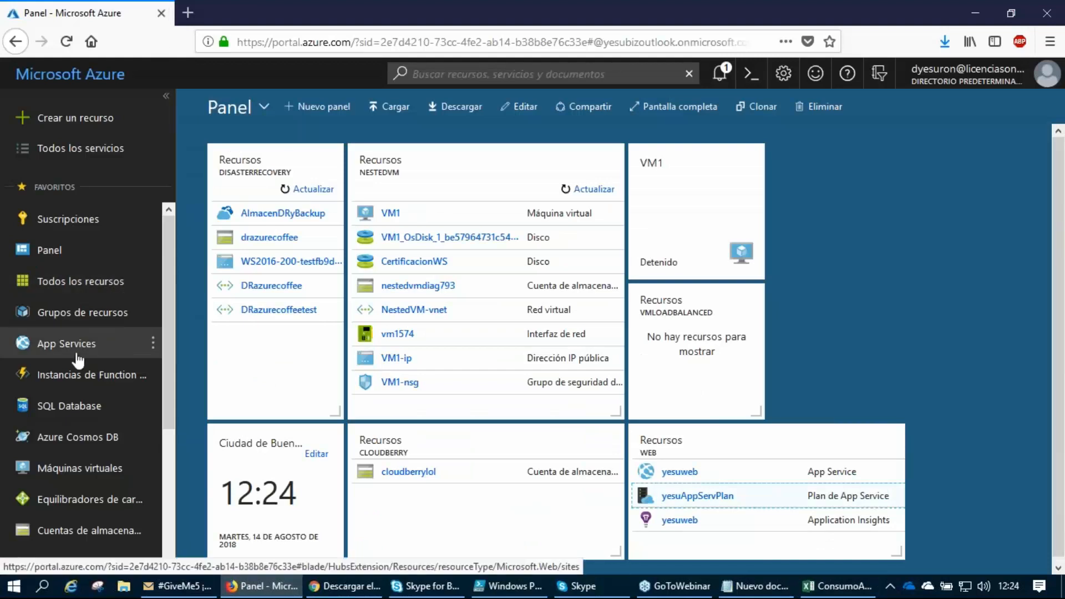
left_click(65, 321)
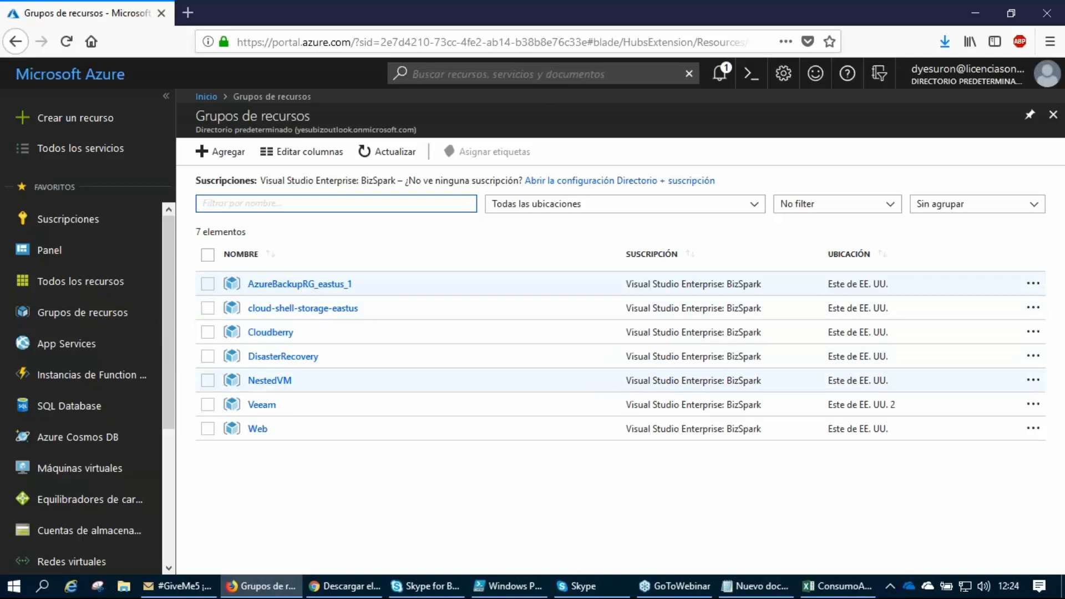
left_click(258, 430)
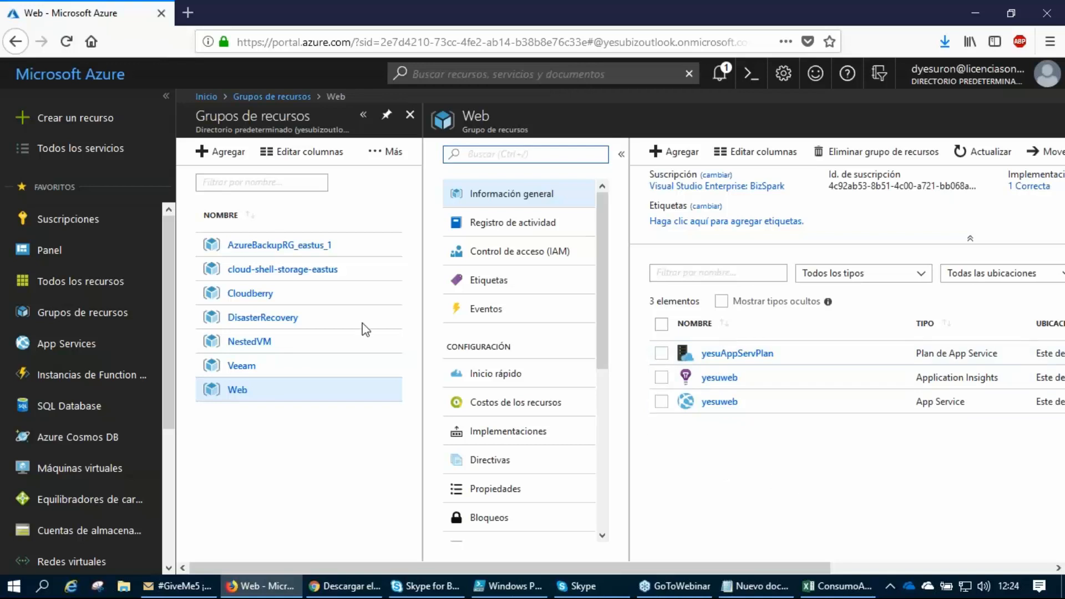
Return to the ConsumoAzure workbook in Excel and review the ResourceGroup filter's values without changing the filter.
left_click(835, 586)
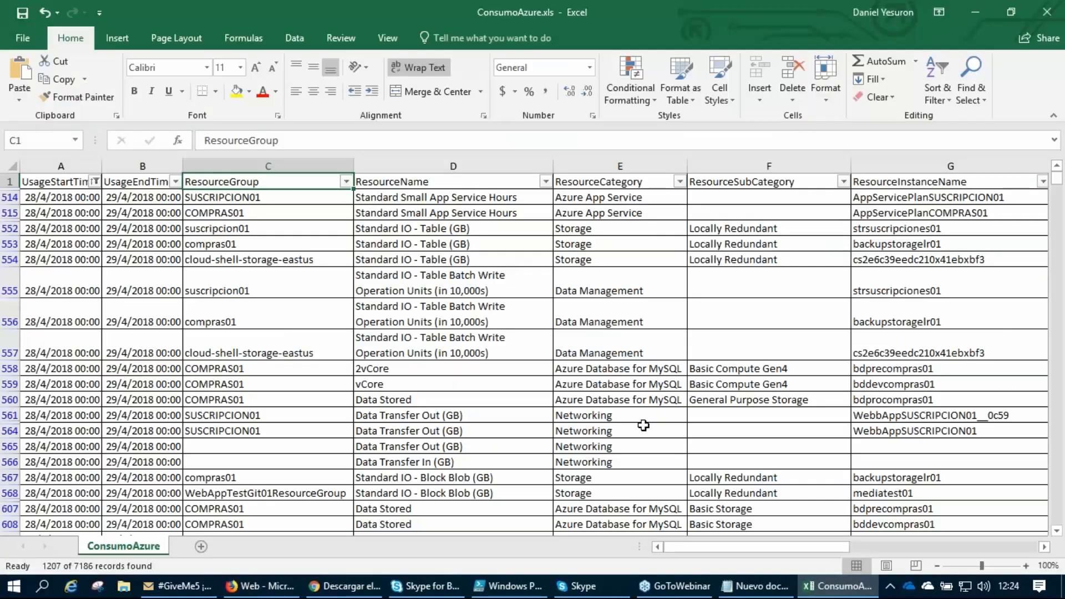
left_click(347, 182)
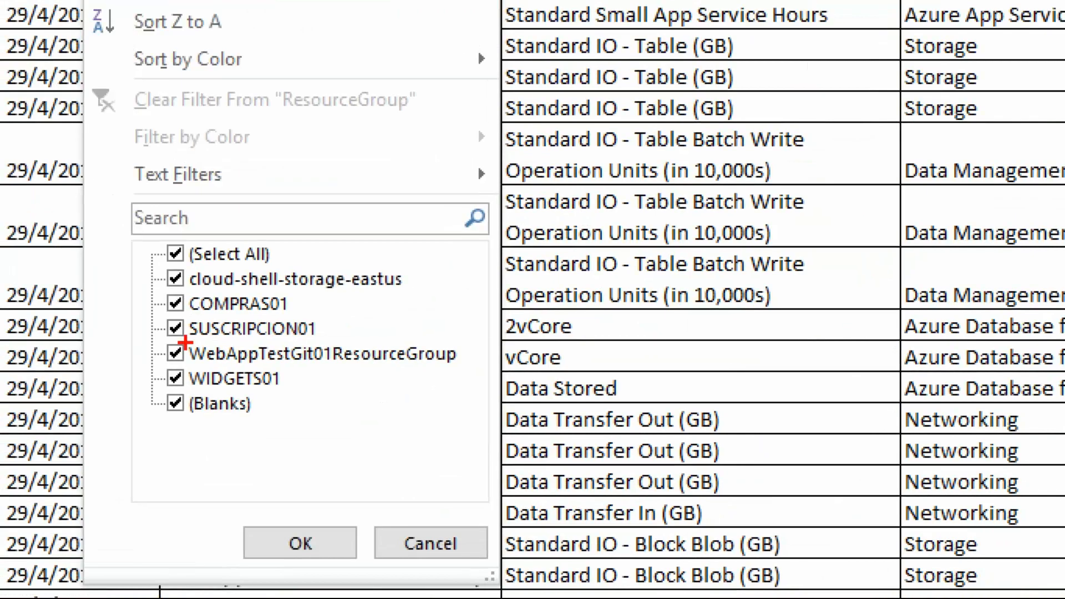
mouse_move(161, 257)
left_mouse_down()
mouse_move(145, 262)
mouse_move(134, 430)
mouse_move(164, 430)
left_mouse_up()
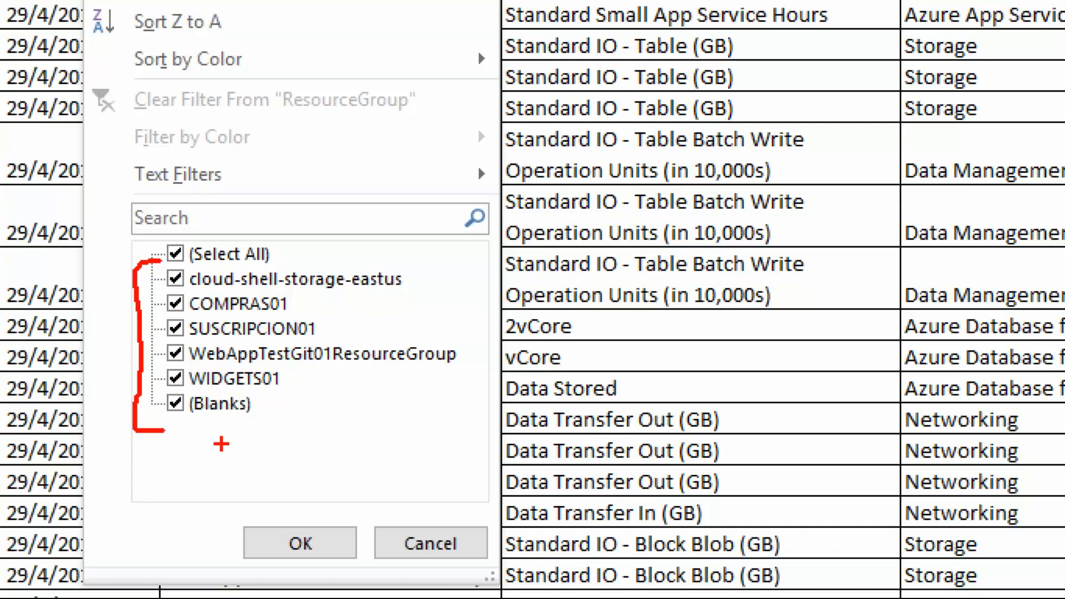
key("Escape")
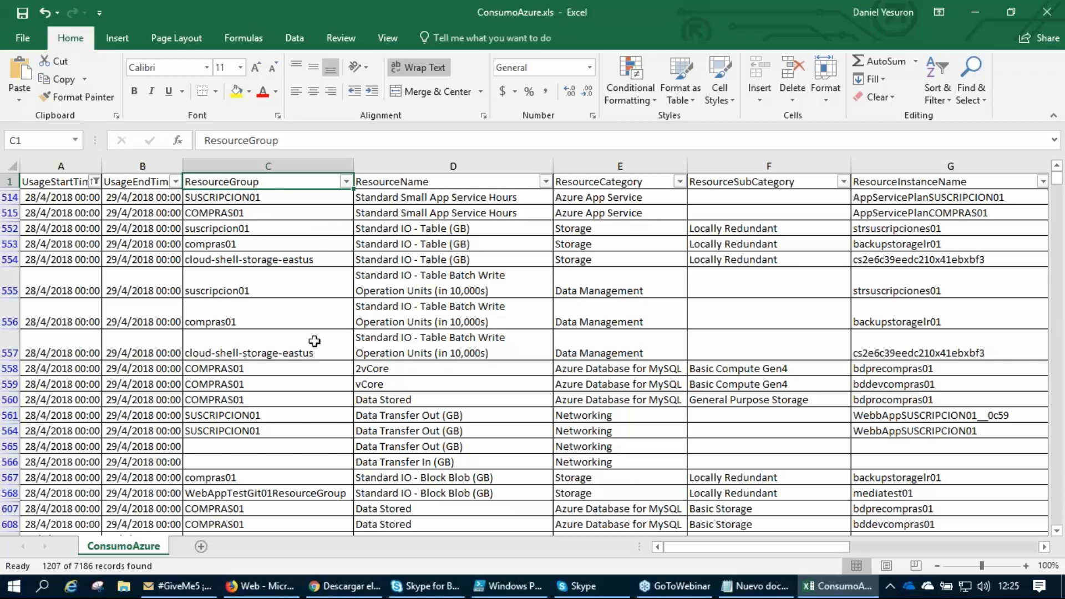
left_click(345, 182)
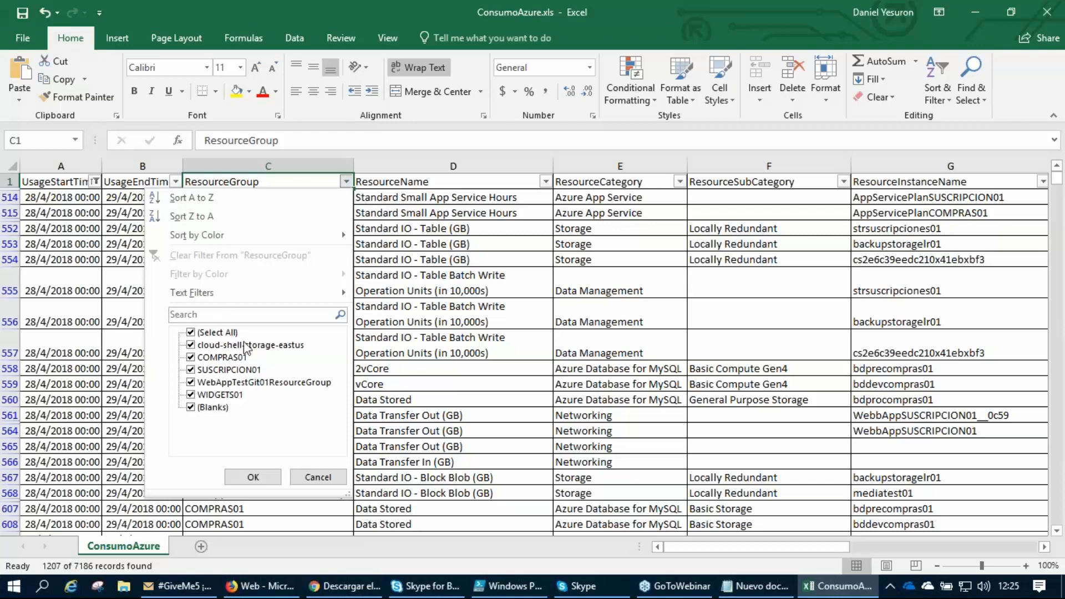
left_click(316, 480)
Check the ResourceName heading and review the ResourceCategory filter's values, leaving the filter unchanged.
left_click(405, 182)
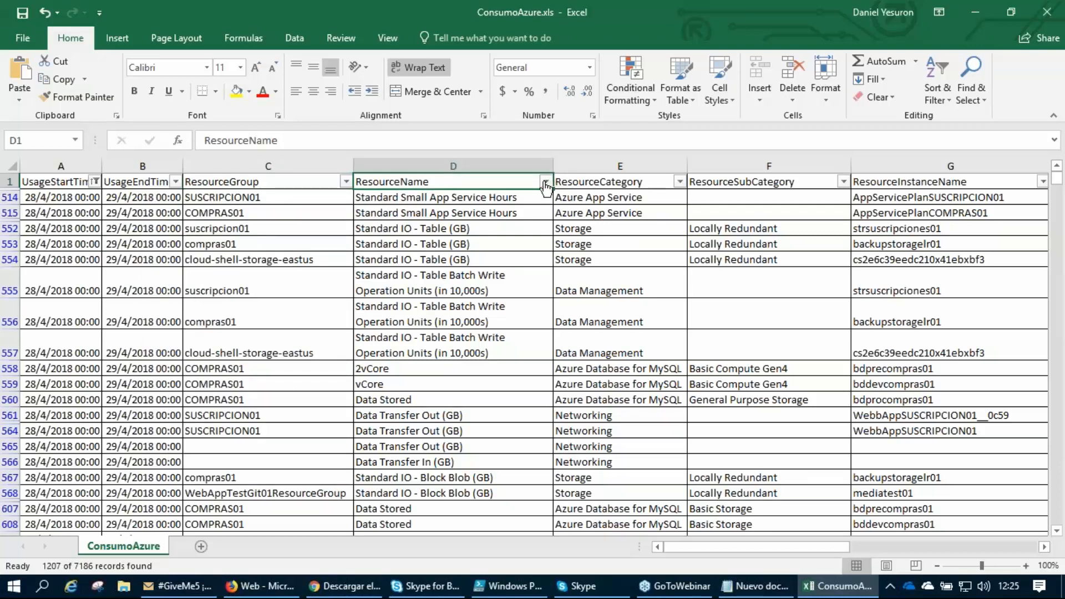
left_click(611, 183)
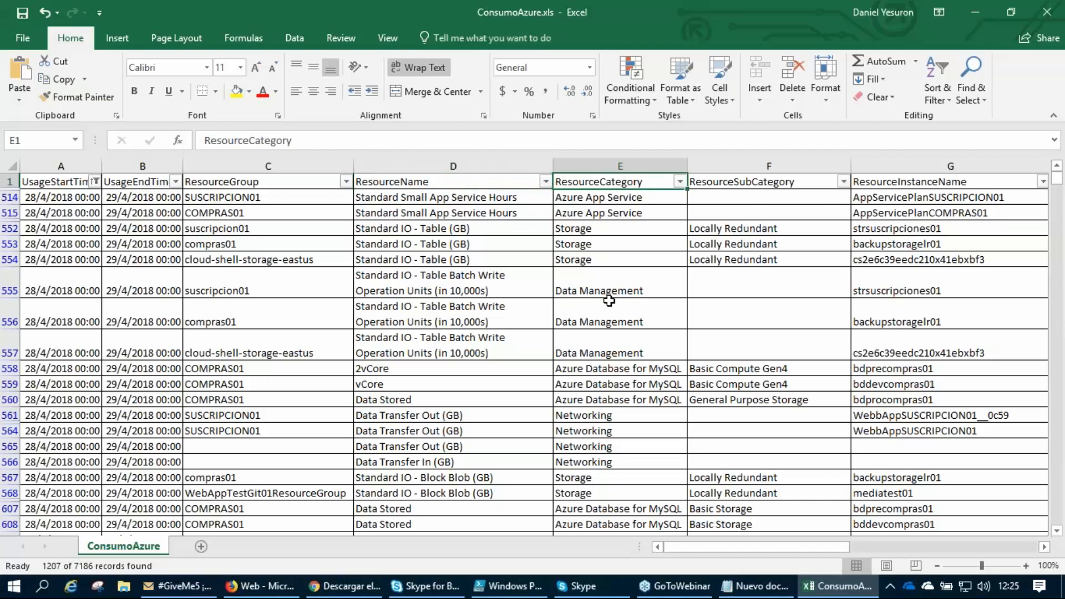
left_click(679, 182)
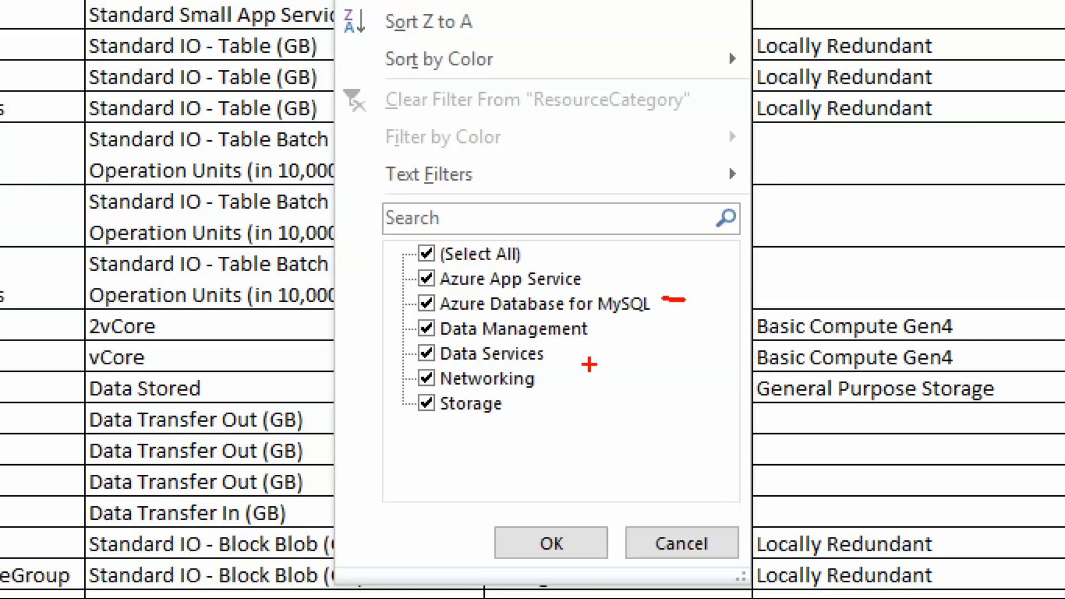
left_click_drag(545, 381, 573, 380)
left_click_drag(512, 409, 531, 427)
left_click_drag(590, 280, 614, 256)
key("Escape")
Compare the resource headings from ResourceGroup to VirtualMachine, ending on ResourceInstanceName.
left_click(722, 183)
key("Right")
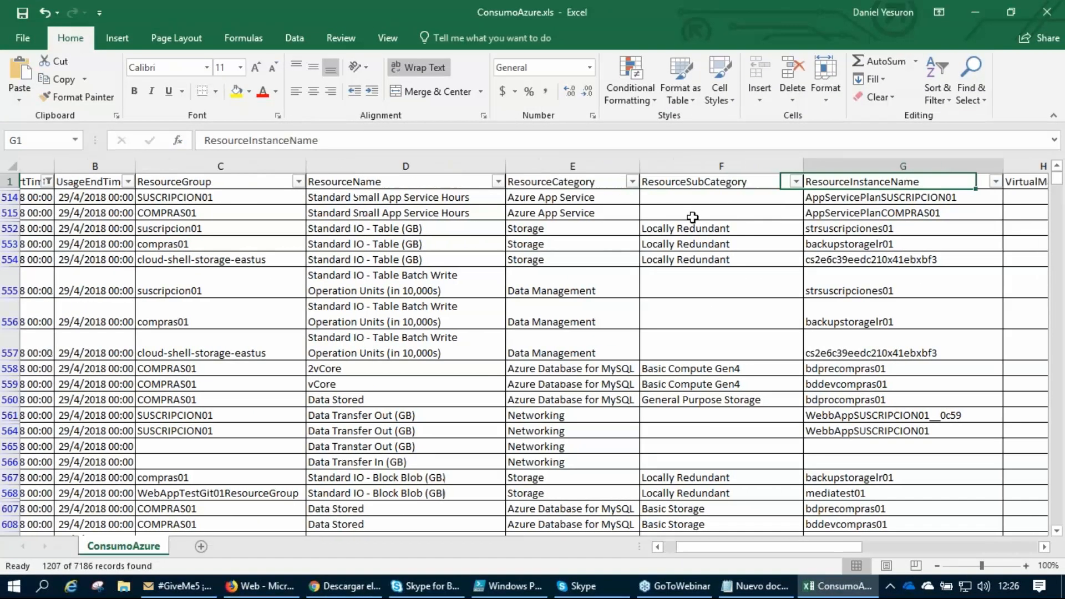
key("Right")
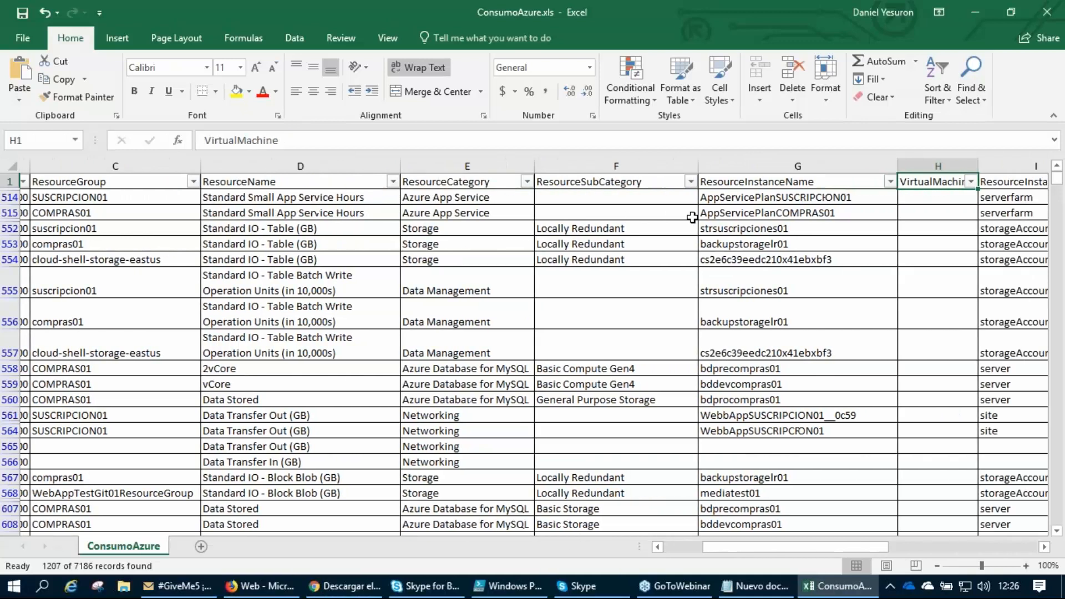
key("Left")
key("Left")
key("Left")
key("Left")
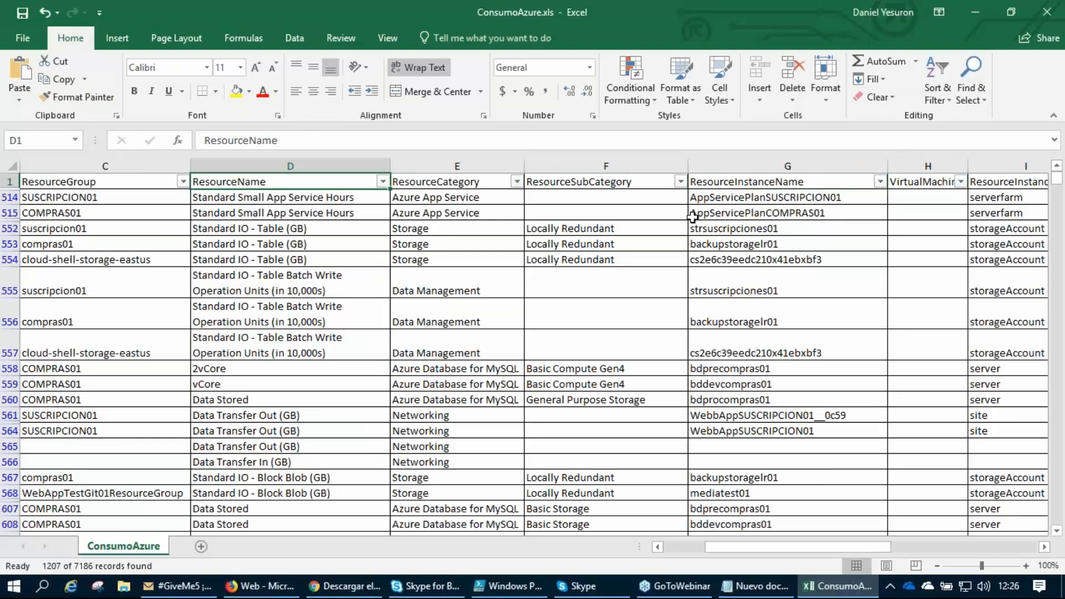
key("Left")
key("Right")
key("Right")
key("Right")
key("Right")
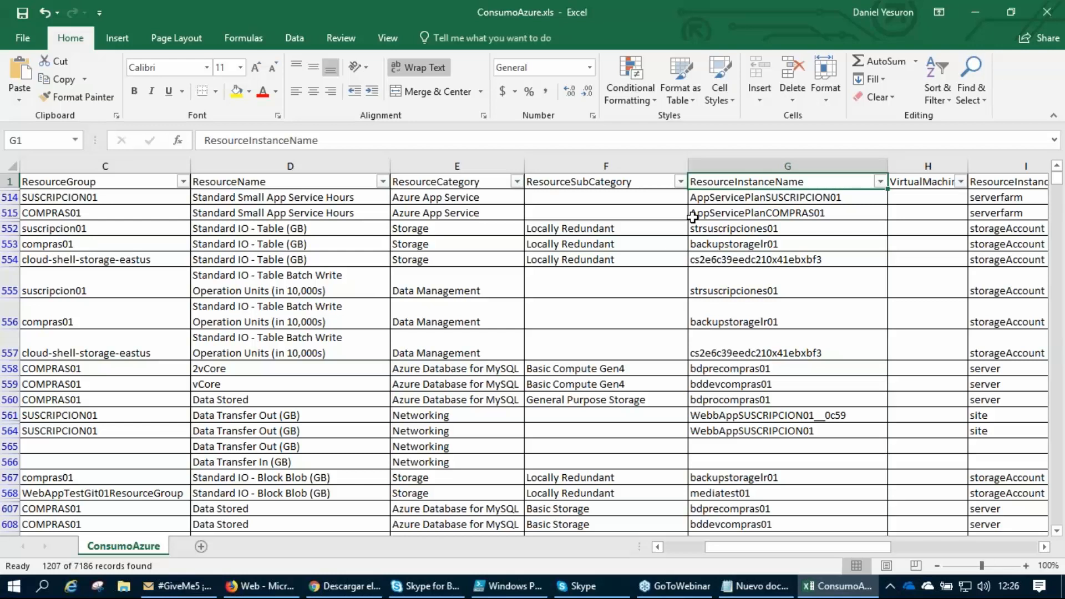
Go through the headings from VirtualMachine across to EndUserTotalRate.
key("Right")
key("Right")
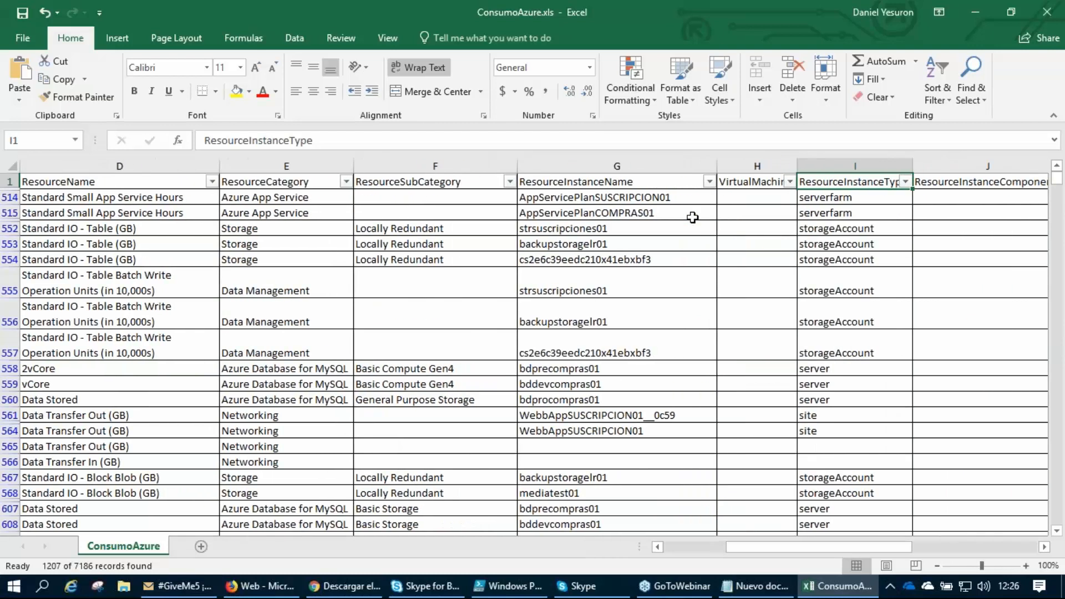
key("Right")
key("Right")
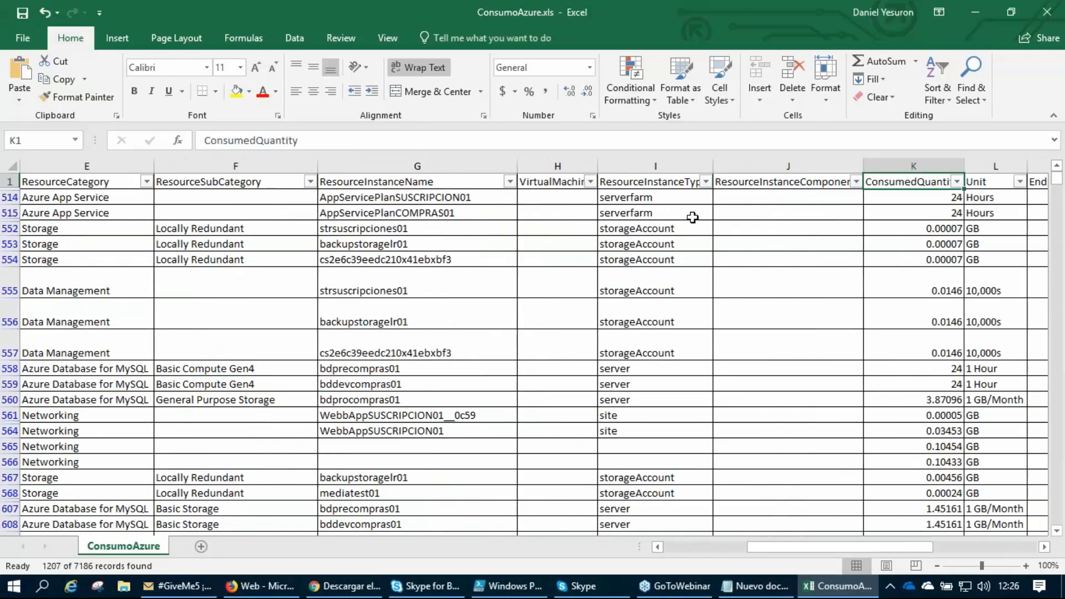
key("Right")
key("Right")
key("Right")
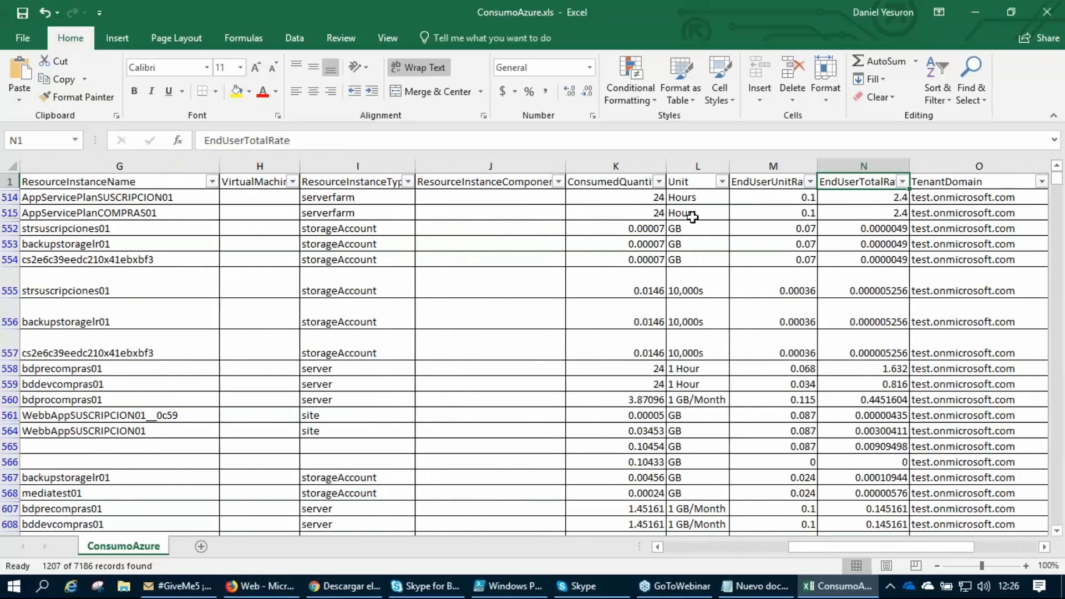
Select the ConsumedQuantity to EndUserTotalRate columns, and examine the quantity and unit in row 514.
left_click_drag(618, 167, 832, 166)
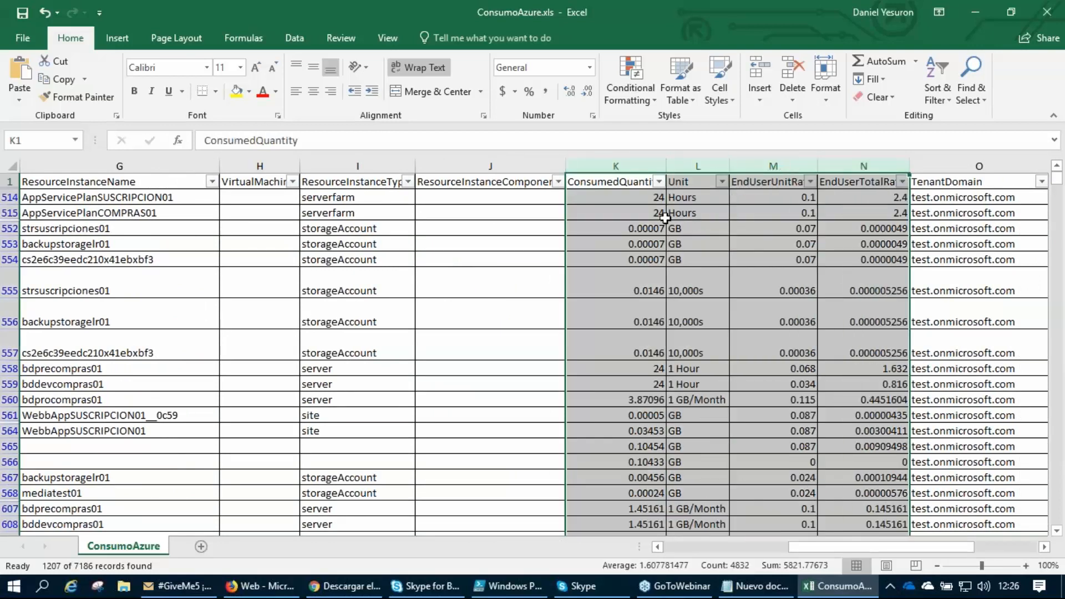
left_click(610, 201)
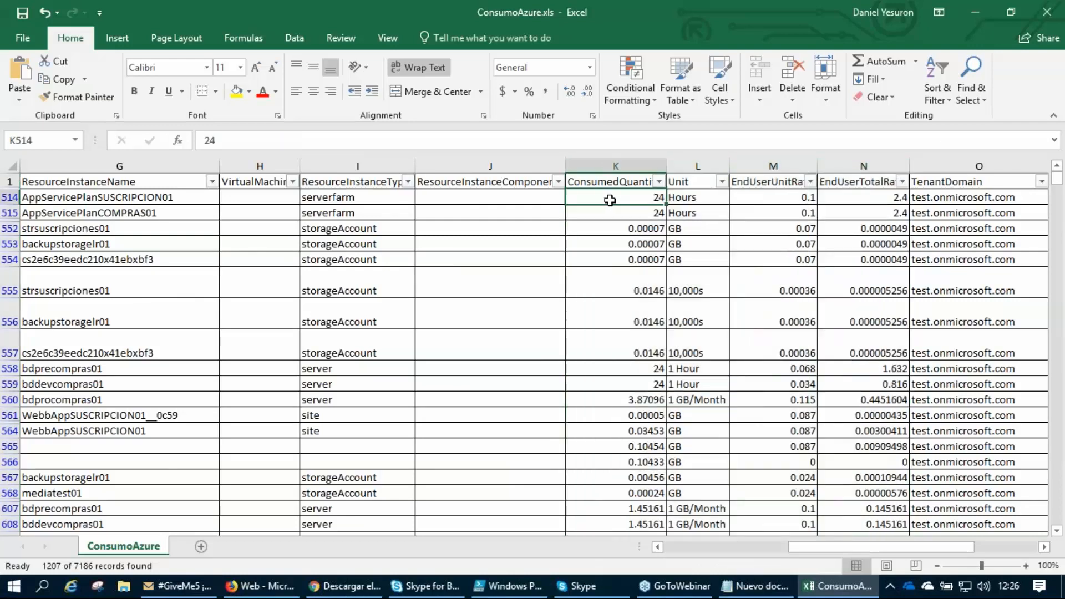
mouse_move(623, 204)
left_mouse_down()
mouse_move(625, 220)
mouse_move(625, 206)
left_mouse_up()
left_click(700, 197)
left_click(644, 198)
left_click(702, 200)
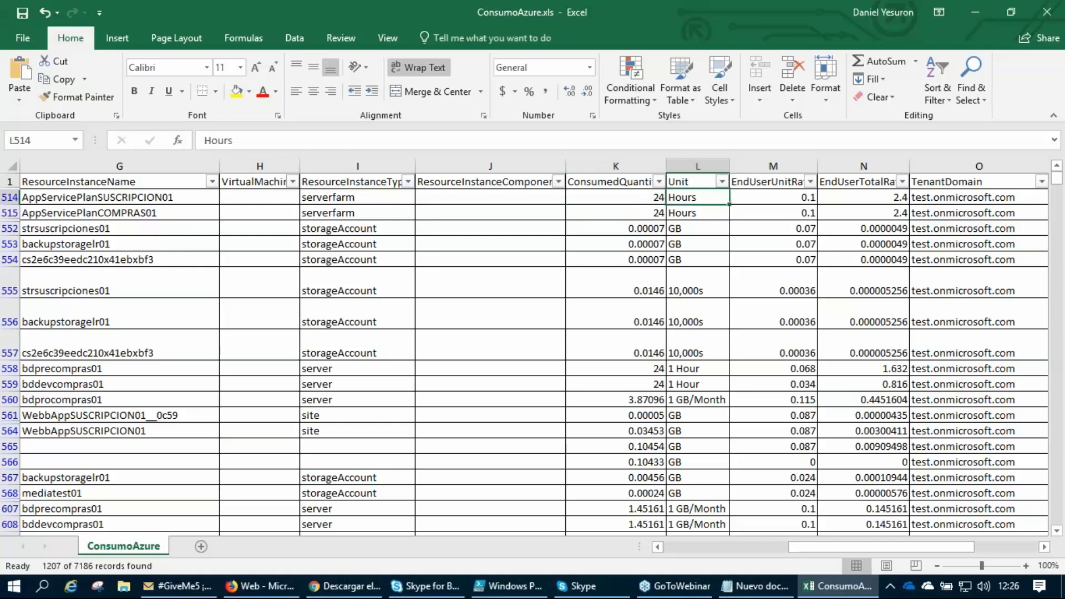
Magnify the sheet to 214% and compare row 514's consumed quantity, unit, unit rate and total rate.
left_click(997, 566)
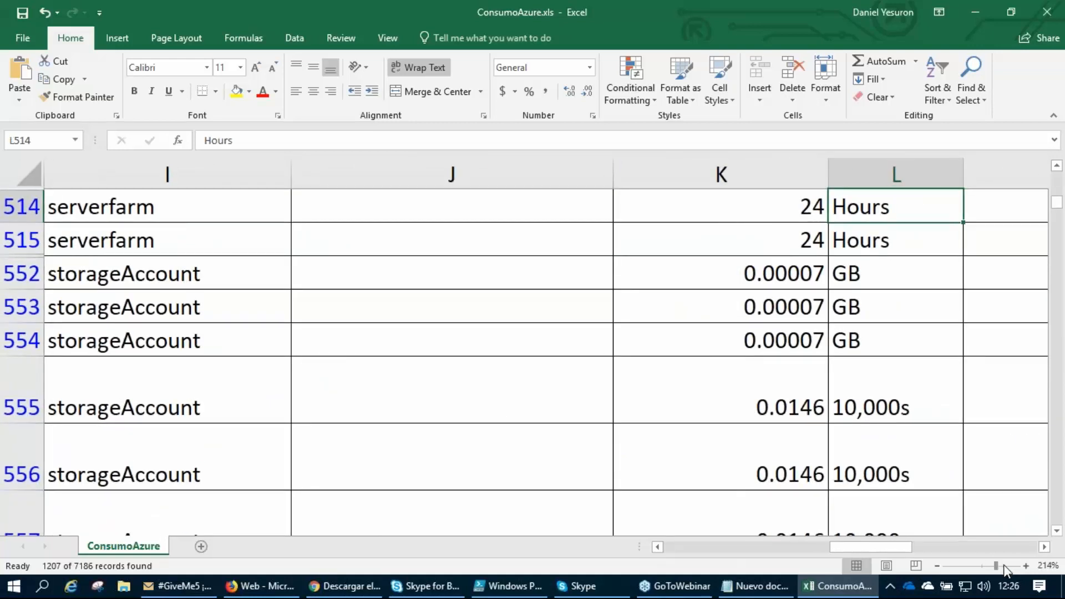
left_click_drag(897, 548, 943, 556)
left_click(519, 242)
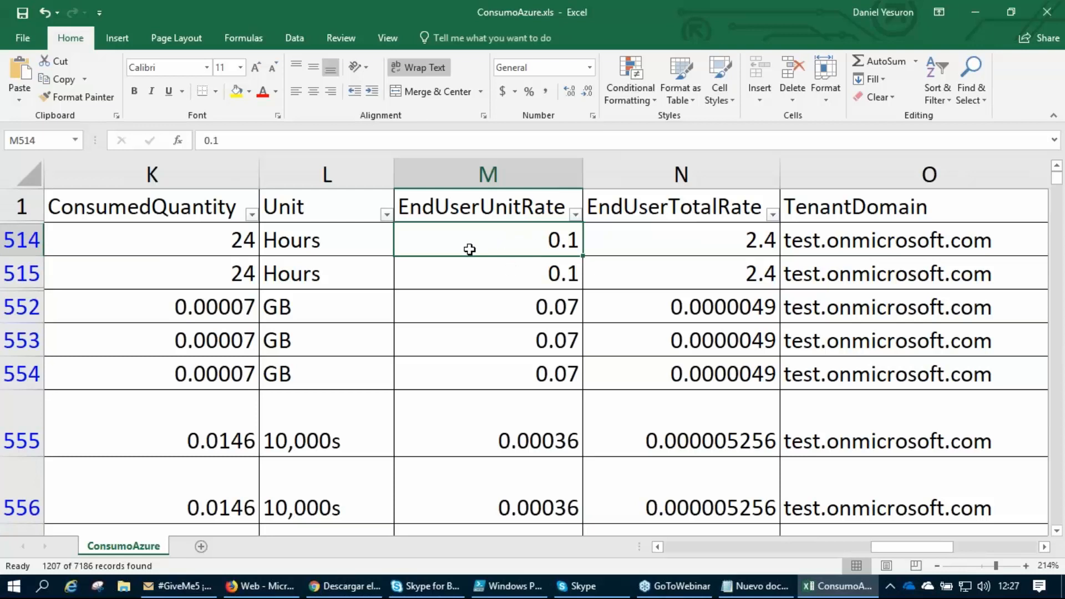
left_click(336, 247)
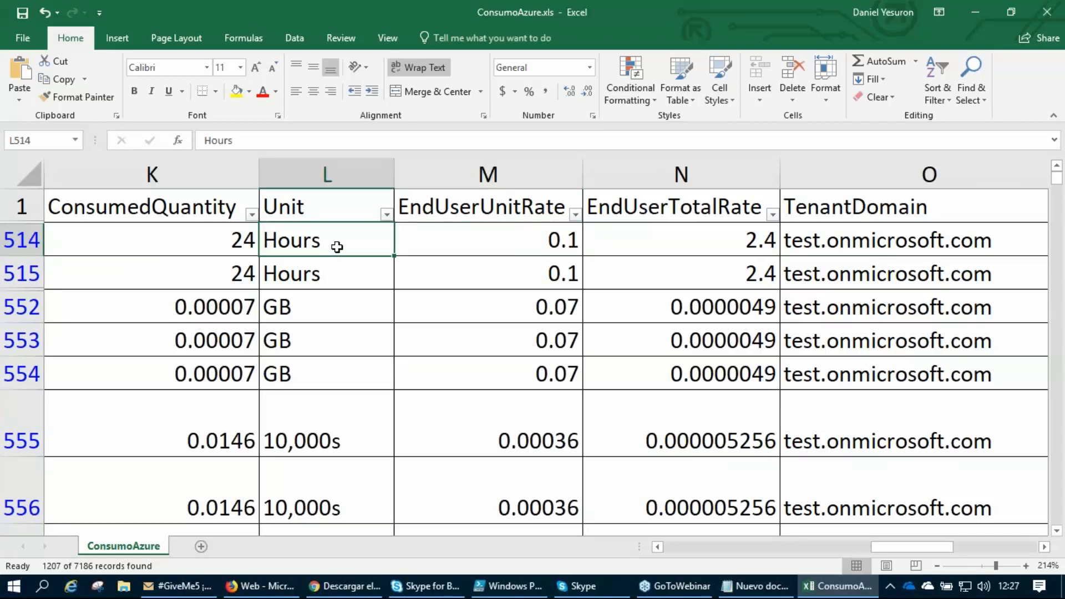
left_click(715, 243)
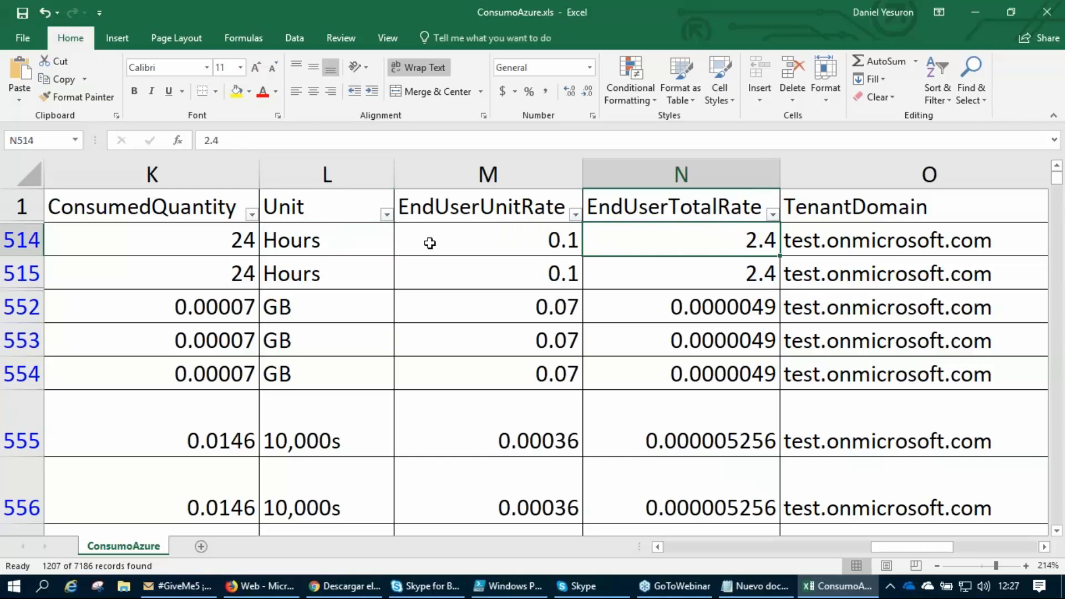
left_click(175, 242)
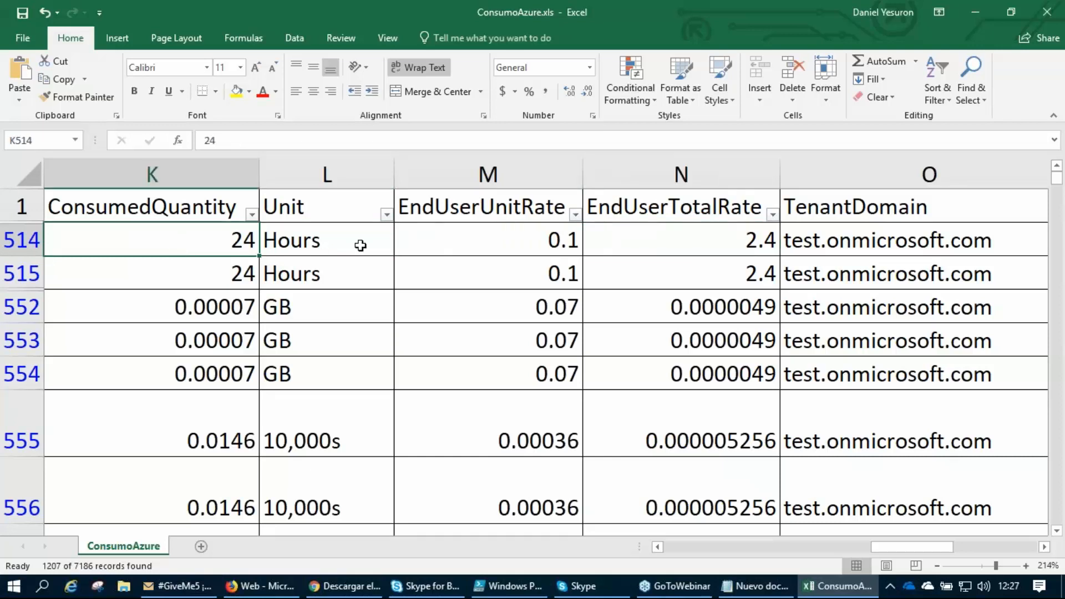
left_click(488, 240)
left_click(733, 241)
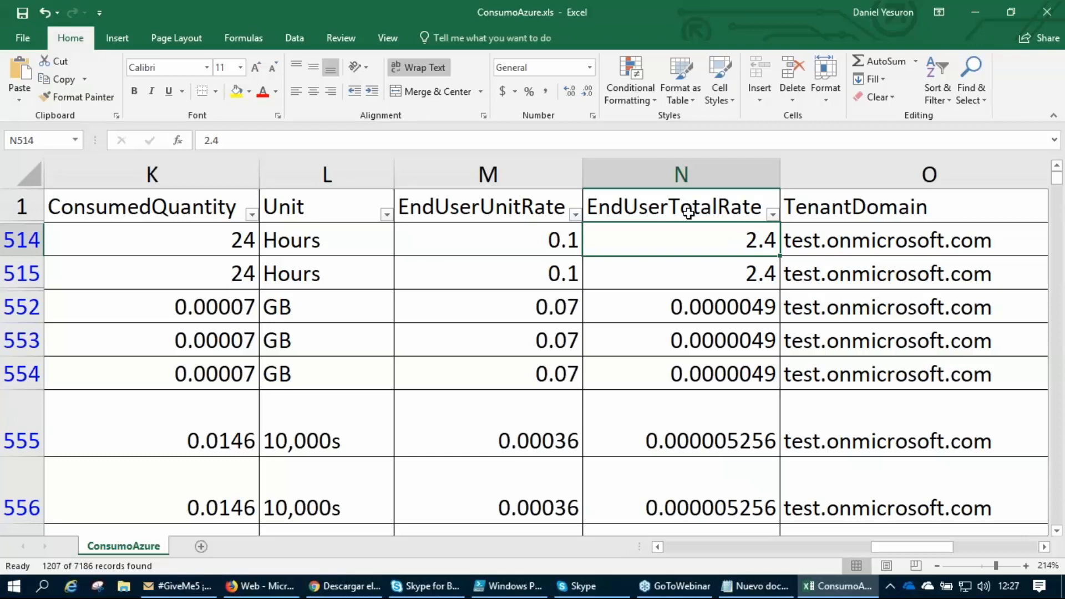
Examine the EndUserTotalRate and TenantDomain values in the first filtered rows, and restore the sheet to 100% zoom.
left_click_drag(714, 242, 698, 482)
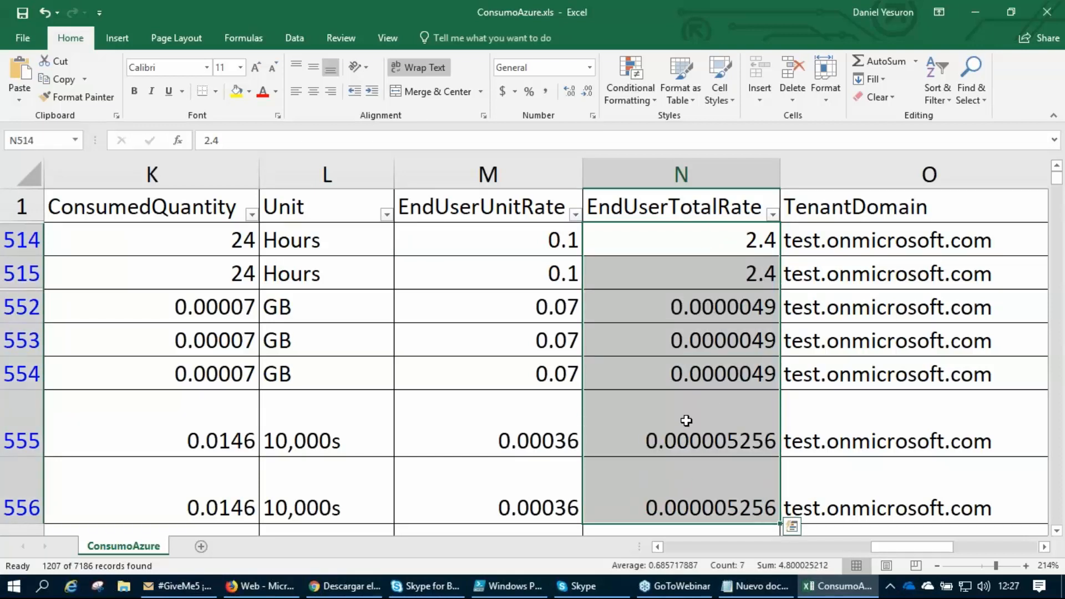
left_click(683, 242)
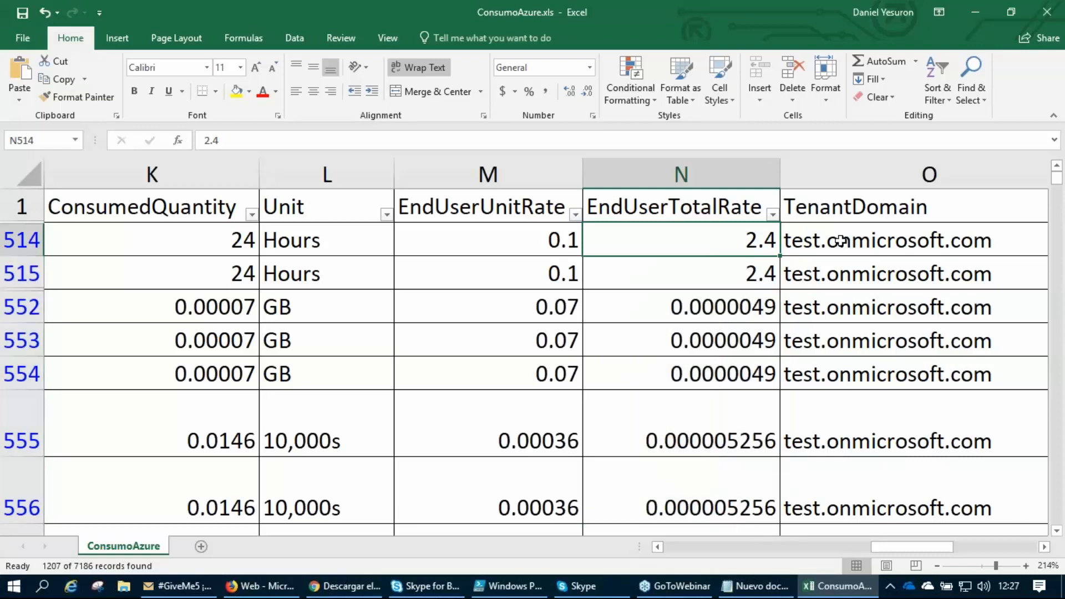
left_click(867, 236)
left_click_drag(864, 236, 877, 430)
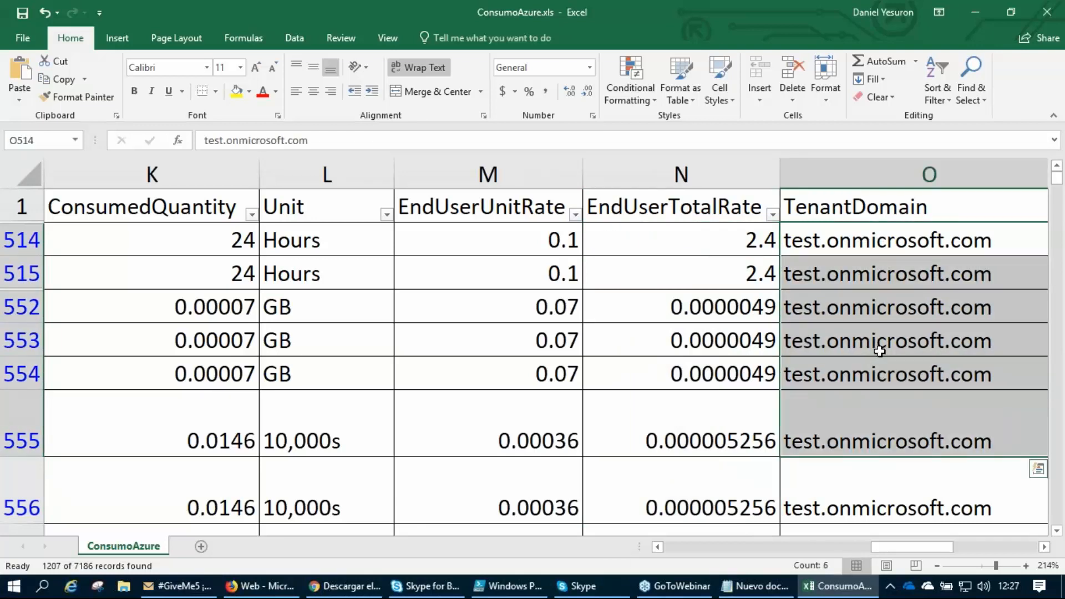
left_click(864, 249)
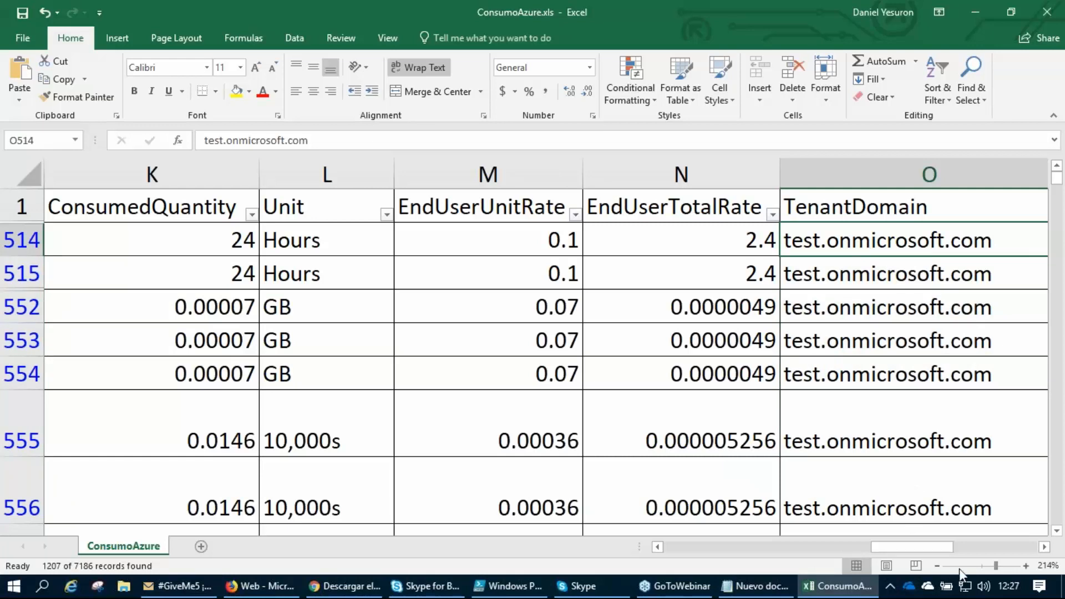
left_click_drag(995, 565, 984, 564)
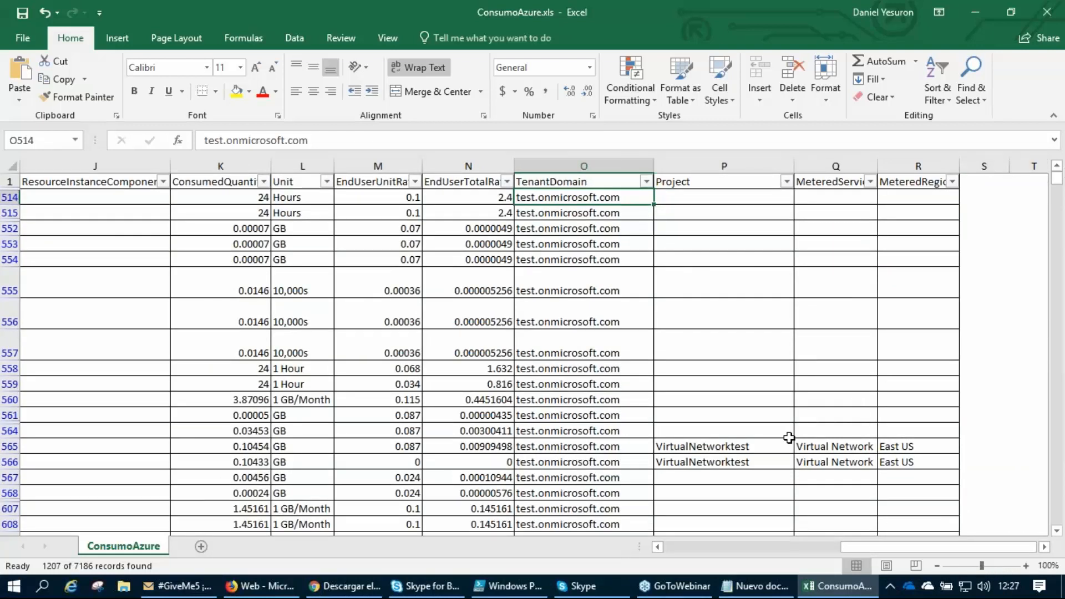
Filter the ResourceCategory column to show only Networking.
left_click_drag(760, 544, 668, 541)
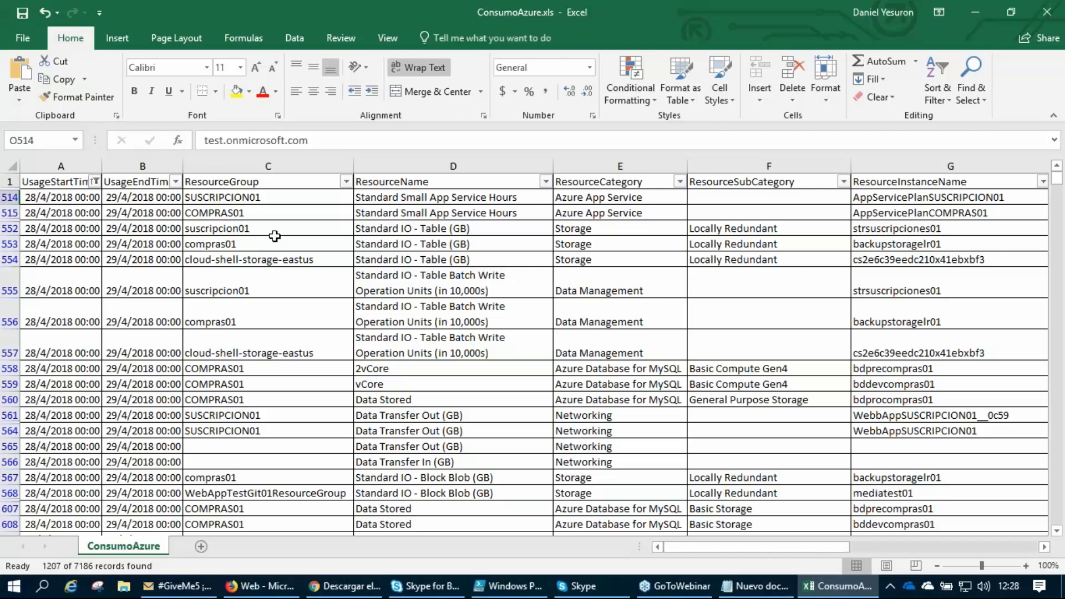
left_click(679, 182)
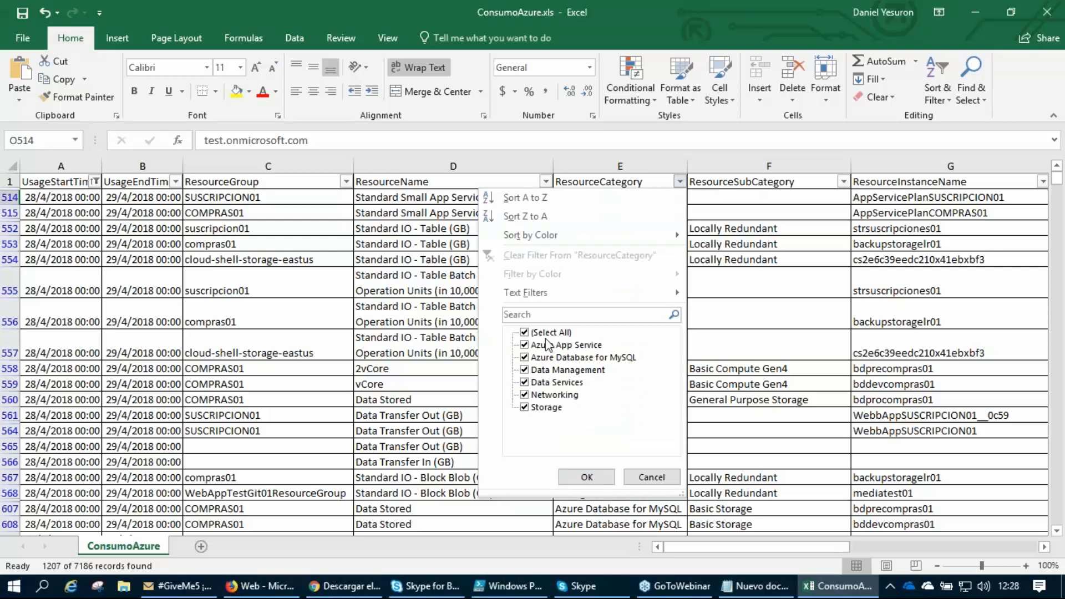
left_click(524, 332)
left_click(525, 395)
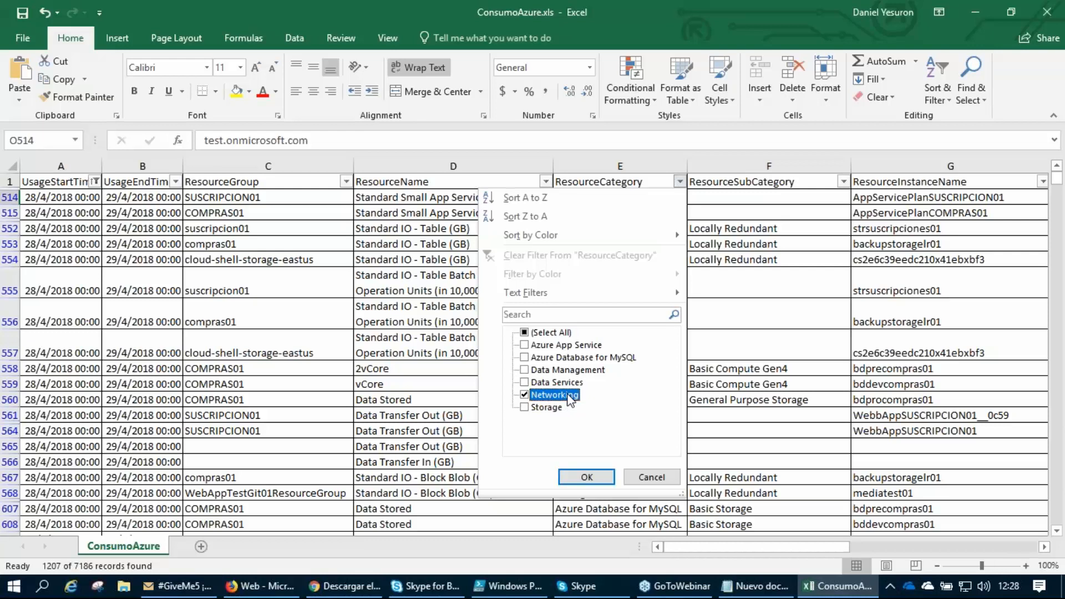
left_click(599, 479)
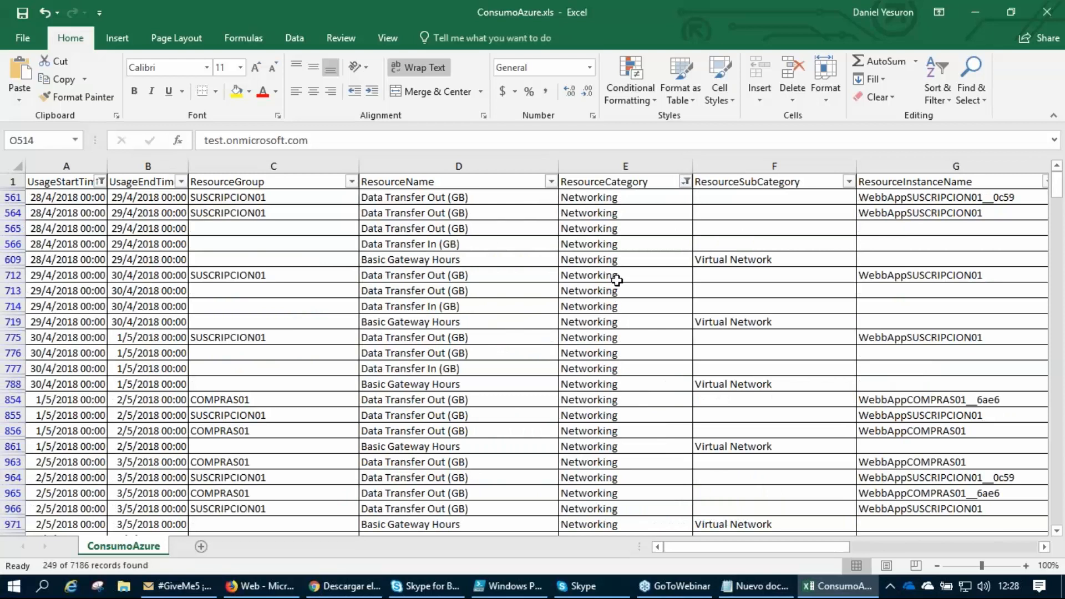
Inspect the ResourceName filter values, marking Data Transfer In (GB) with a cross and Data Transfer Out (GB) with a check mark.
left_click(461, 182)
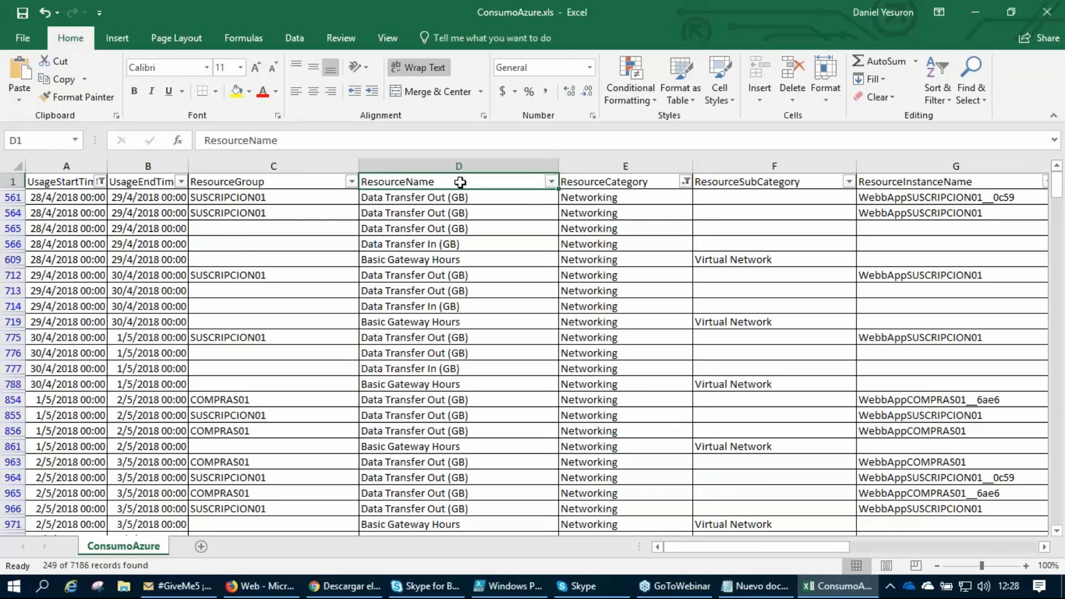
left_click(551, 182)
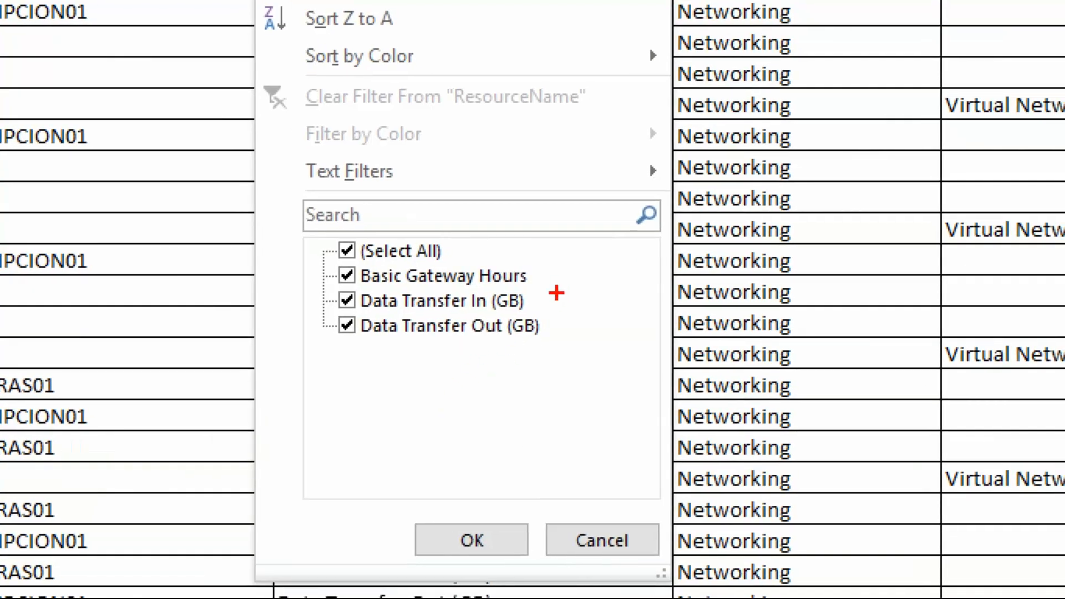
mouse_move(533, 300)
left_mouse_down()
mouse_move(564, 297)
mouse_move(547, 328)
left_mouse_up()
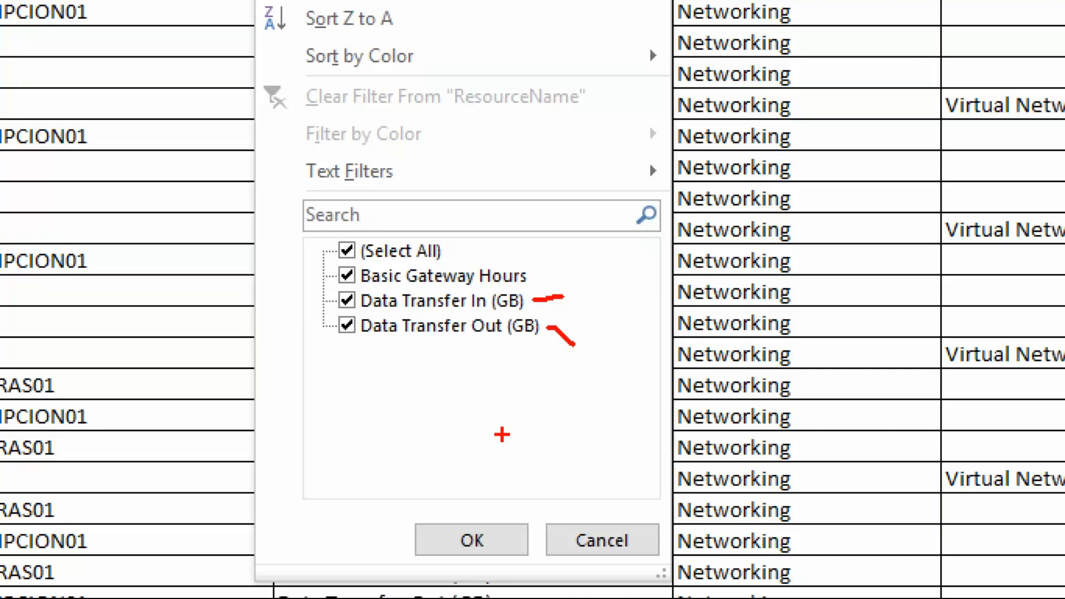
left_click_drag(588, 356, 620, 334)
left_click_drag(581, 284, 609, 280)
left_click_drag(591, 271, 600, 293)
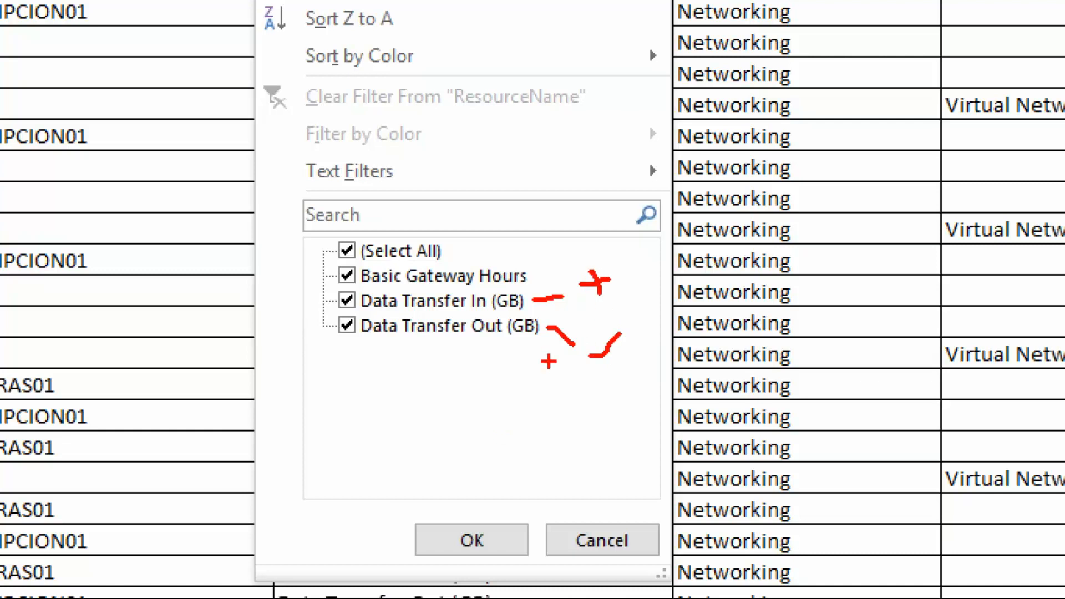
key("Escape")
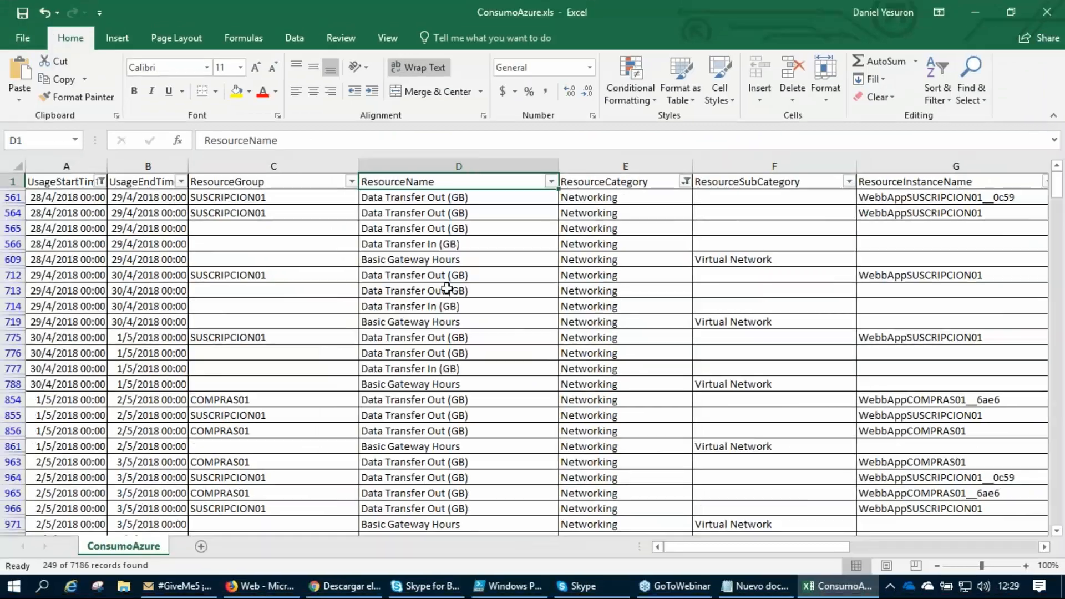
Filter the ResourceName column to show only Data Transfer In (GB).
left_click(551, 181)
left_click(395, 333)
left_click(396, 357)
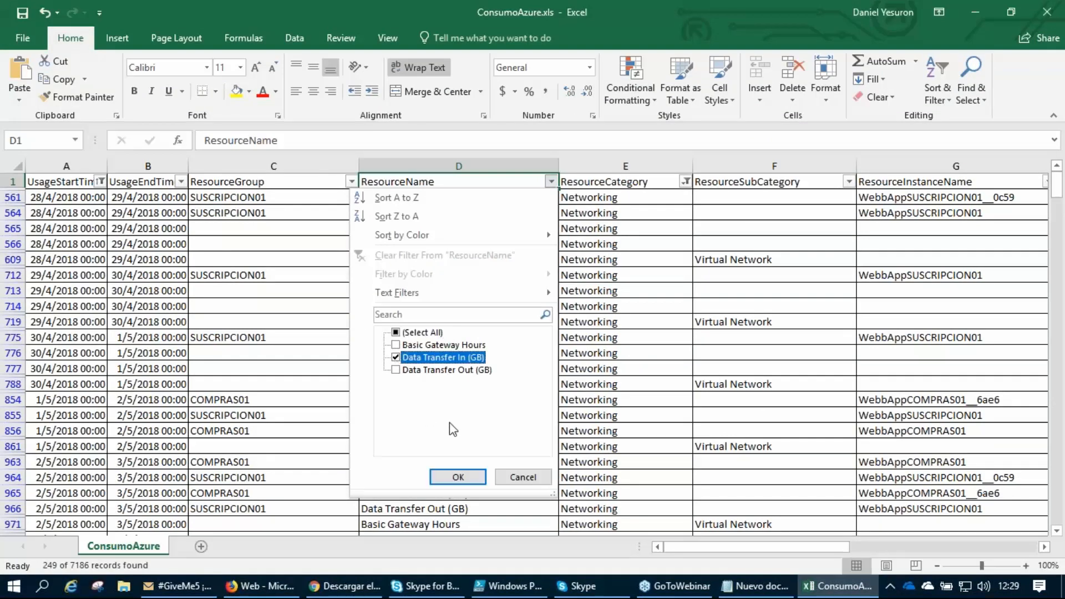
left_click(457, 477)
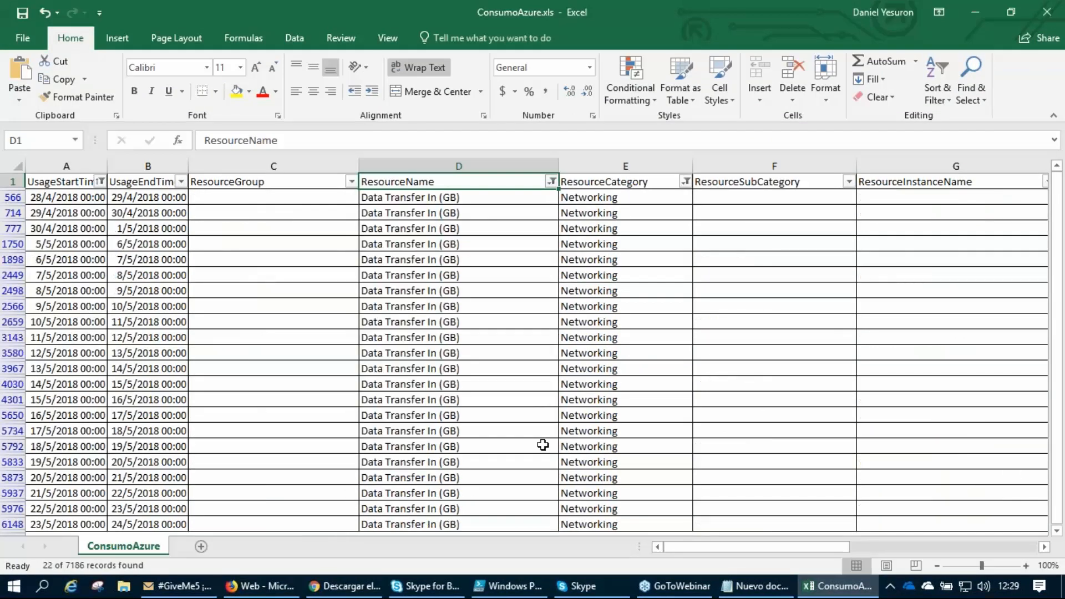
Magnify the sheet to 130% and examine the ConsumedQuantity values in the first Data Transfer In rows.
left_click_drag(814, 540, 946, 550)
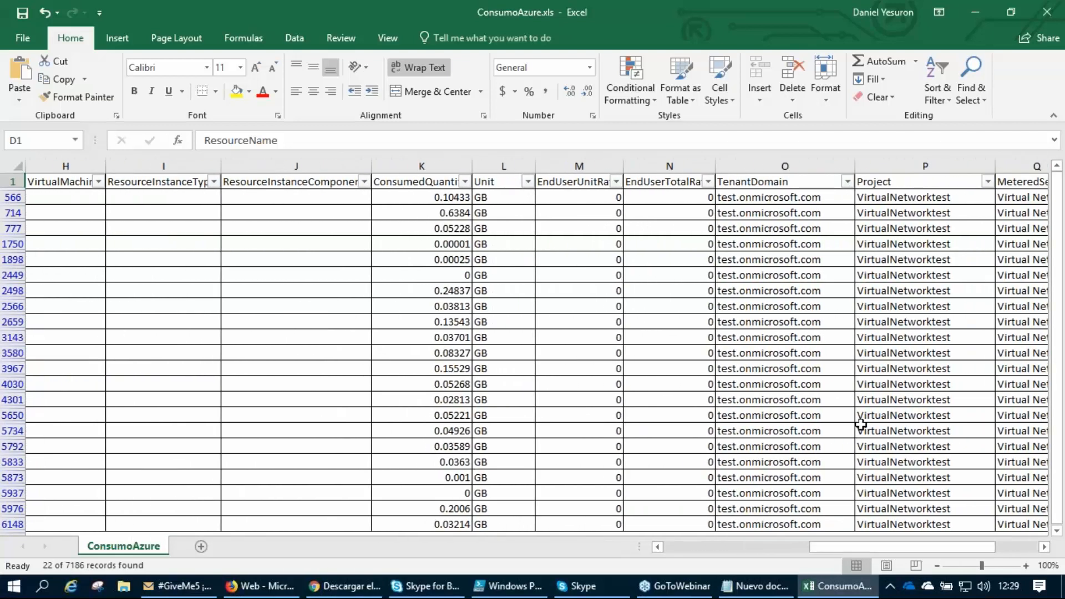
left_click(1026, 565)
left_click(1026, 566)
left_click(1026, 565)
scroll(282, 355, "up", 1)
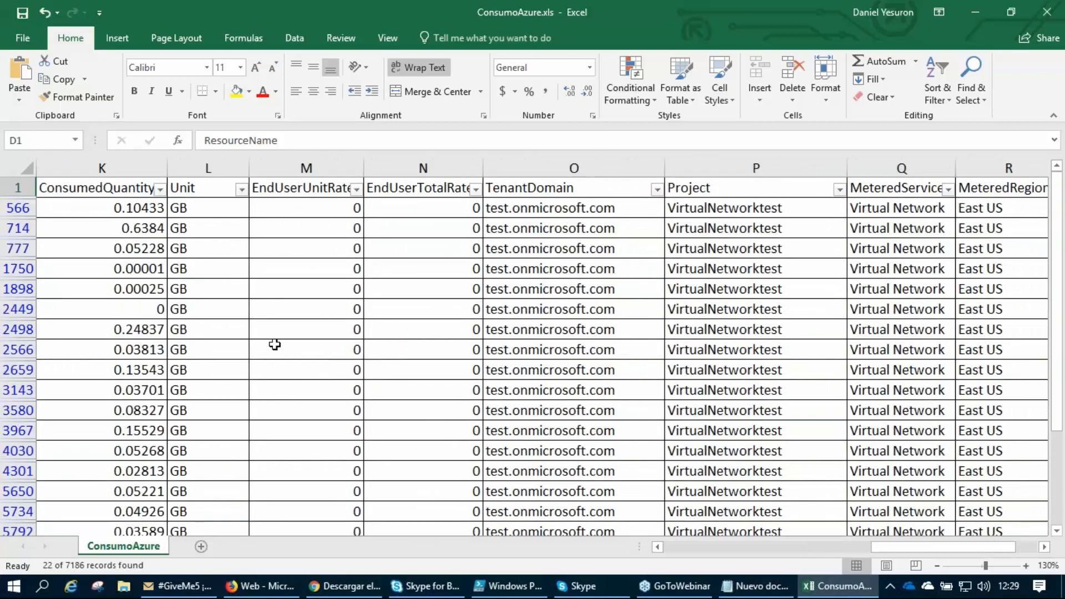
left_click_drag(119, 207, 119, 228)
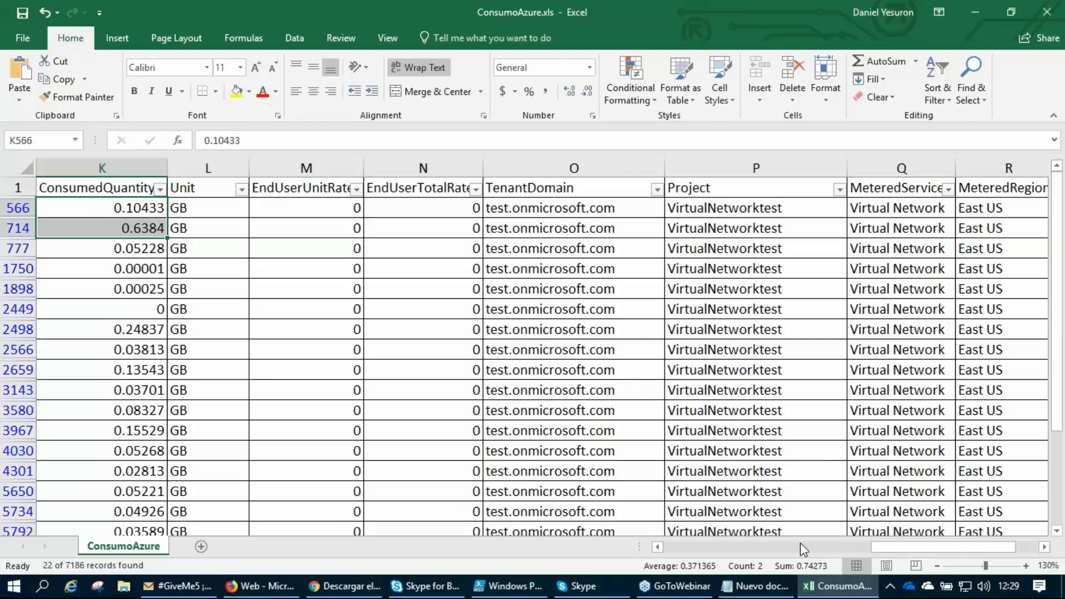
left_click(123, 248)
left_click_drag(118, 207, 115, 268)
left_click(140, 207)
left_click(117, 228)
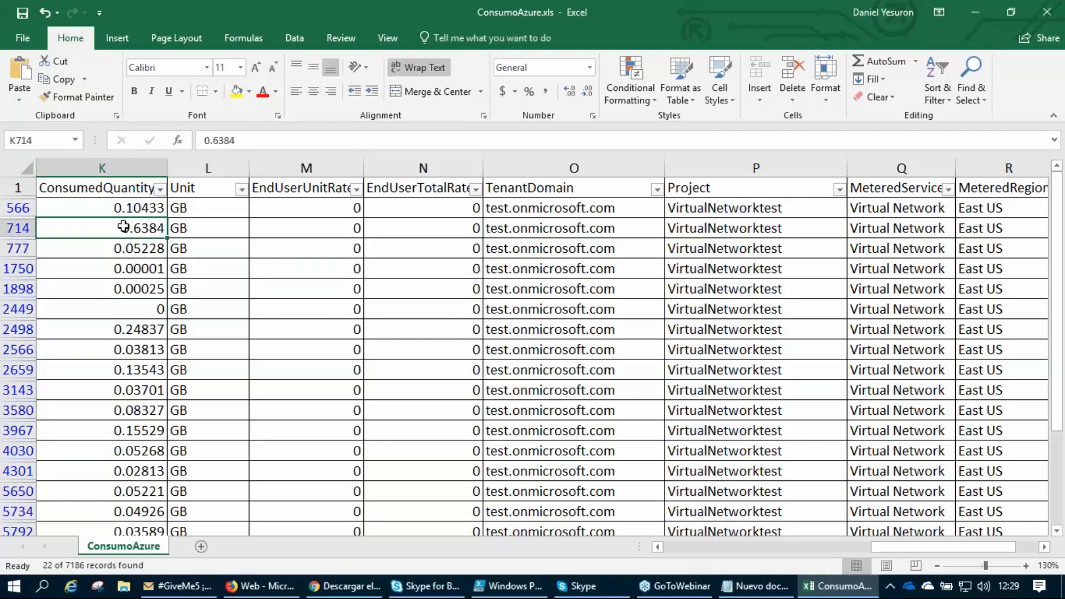
Compare row 566's consumed quantity, unit rate and total rate, check the remaining inbound rows, and restore the sheet to 100% zoom.
left_click(330, 215)
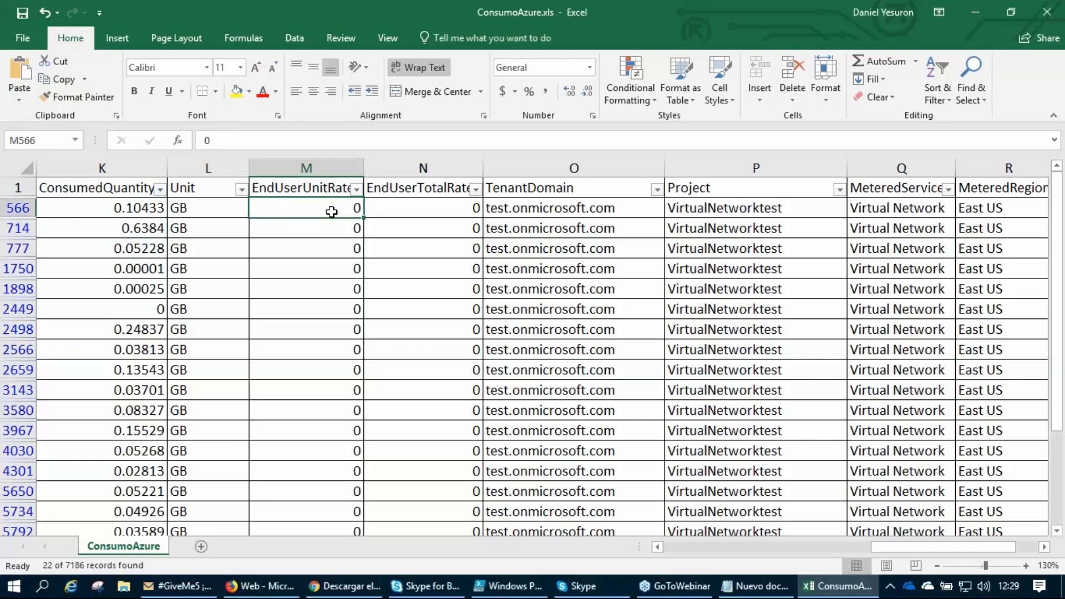
left_click(143, 207)
left_click(291, 209)
left_click(448, 214)
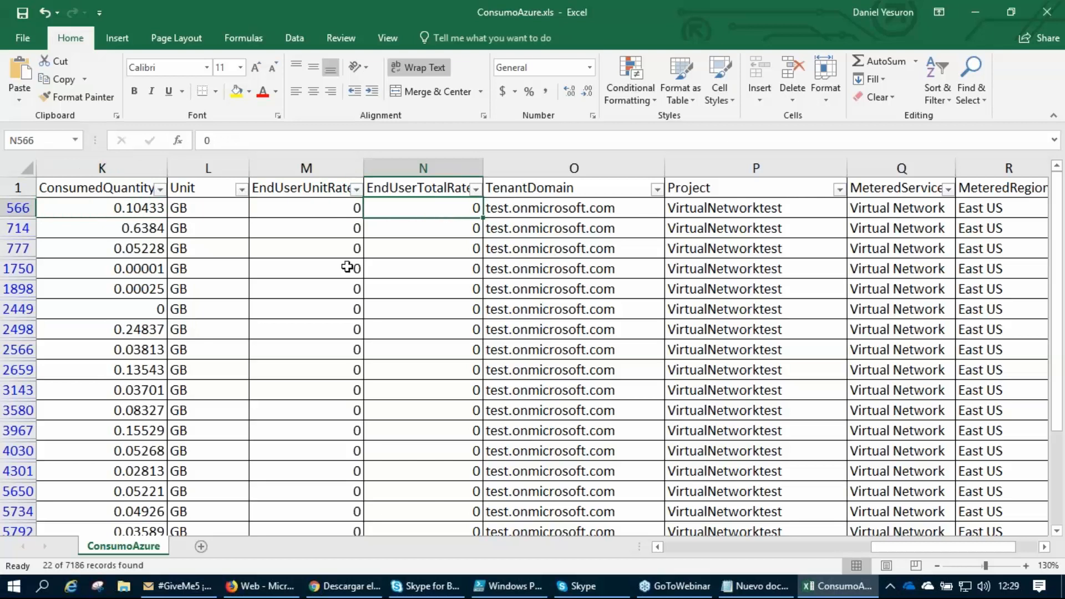
scroll(140, 323, "down", 3)
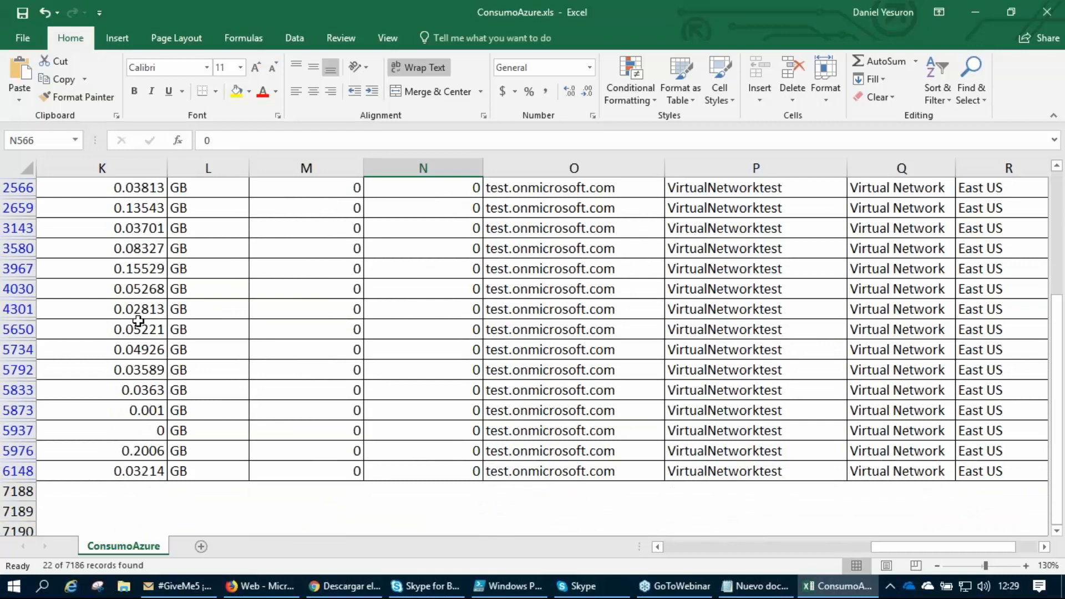
scroll(138, 319, "up", 3)
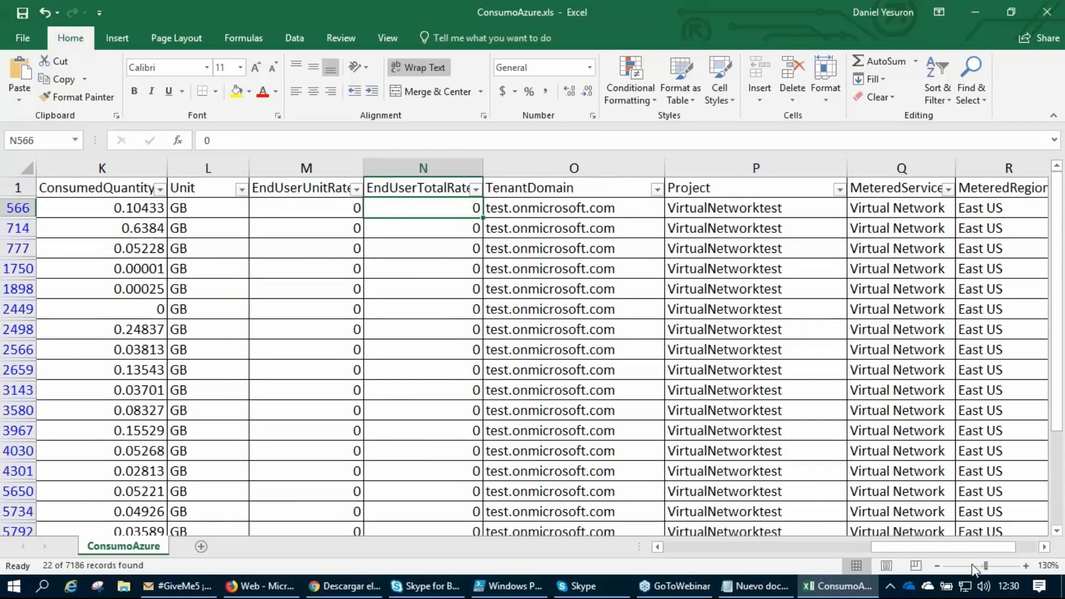
left_click(982, 565)
left_click_drag(981, 566, 982, 569)
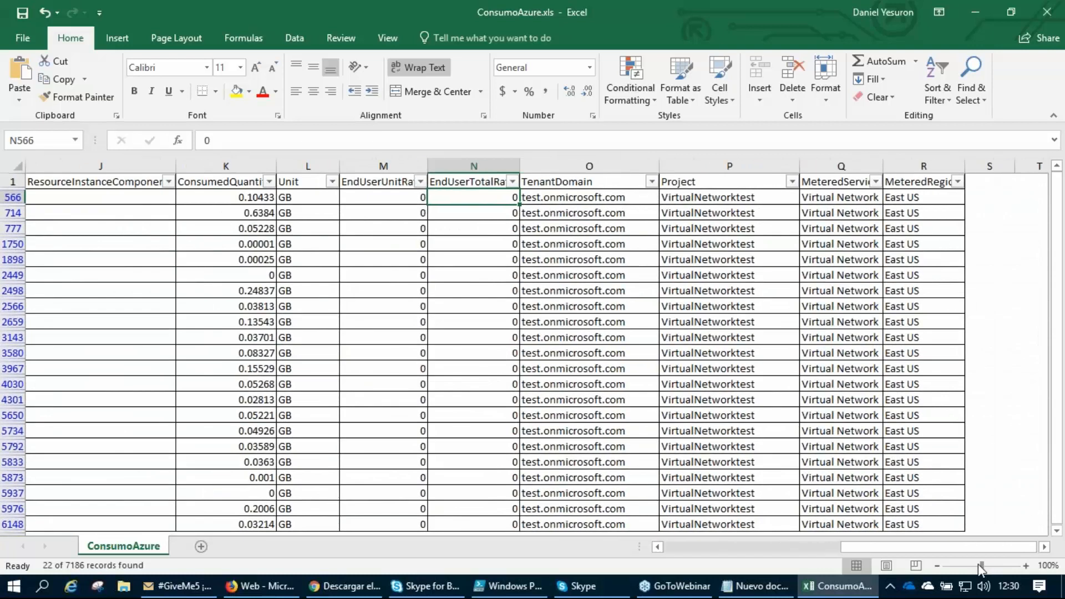
Change the ResourceName filter to show only Data Transfer Out (GB).
left_click_drag(857, 550, 854, 548)
left_click_drag(854, 548, 693, 501)
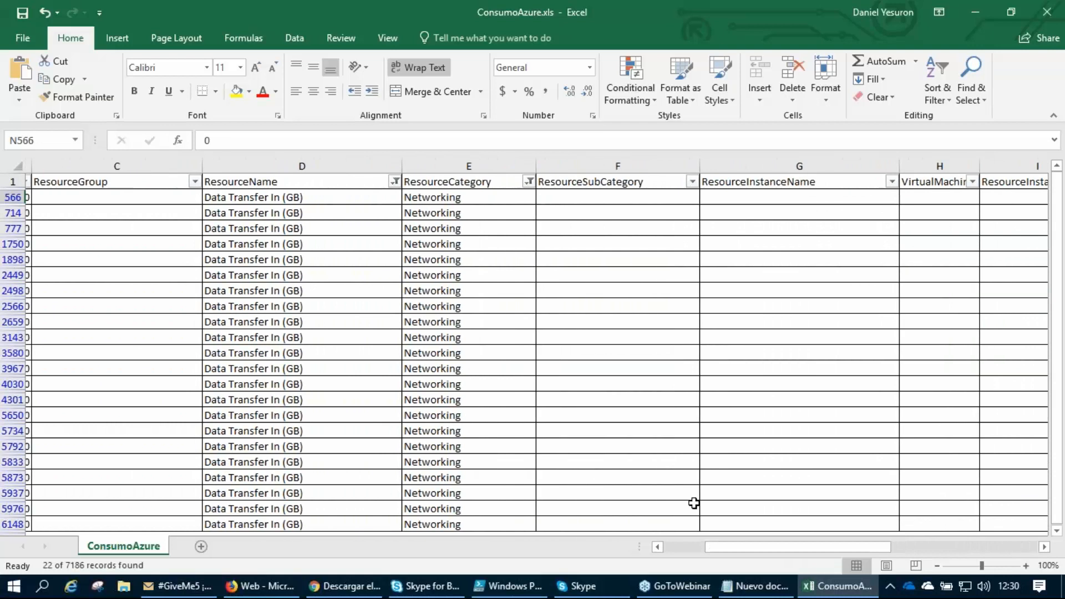
left_click(388, 183)
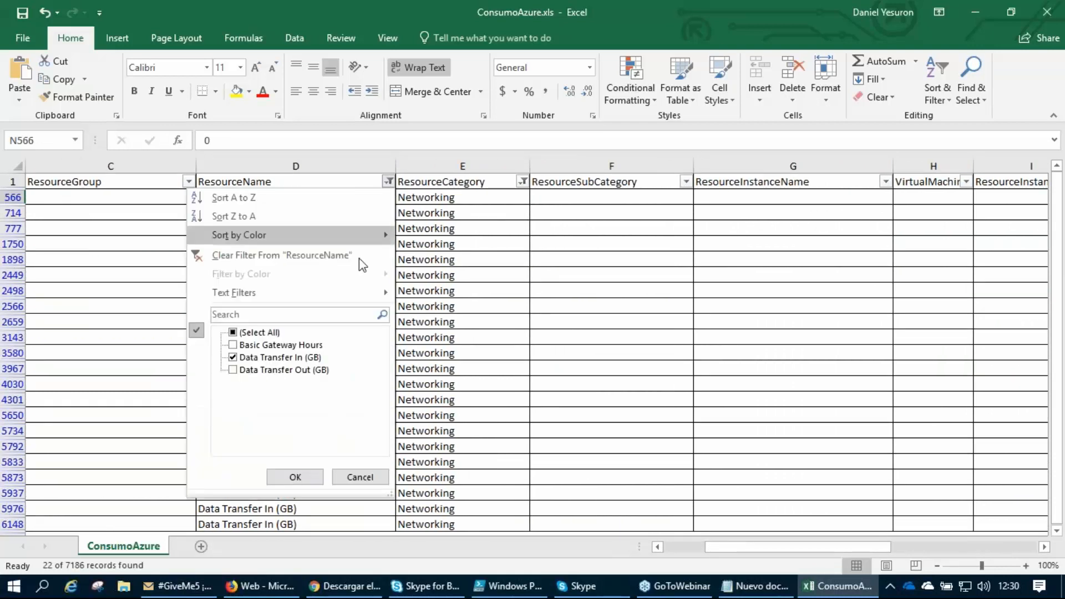
left_click(233, 357)
left_click(233, 358)
left_click(233, 370)
left_click(293, 477)
Magnify the sheet to 130% and examine the consumed quantity, unit and unit rate in the first Data Transfer Out rows.
left_click_drag(884, 553, 983, 563)
left_click(1025, 566)
left_click(1025, 565)
left_click(1025, 566)
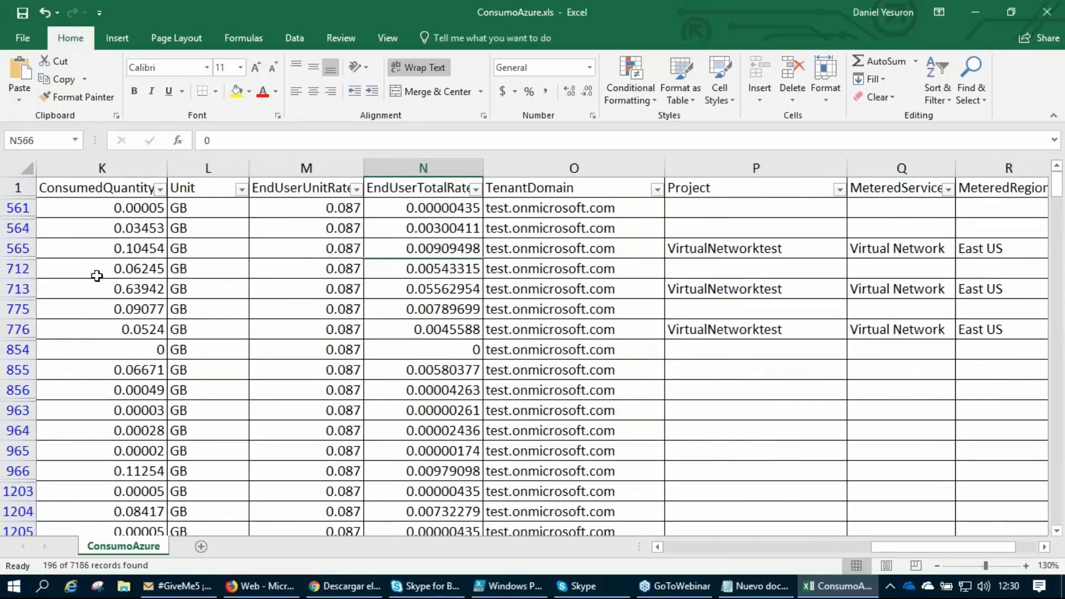
left_click_drag(125, 208, 128, 269)
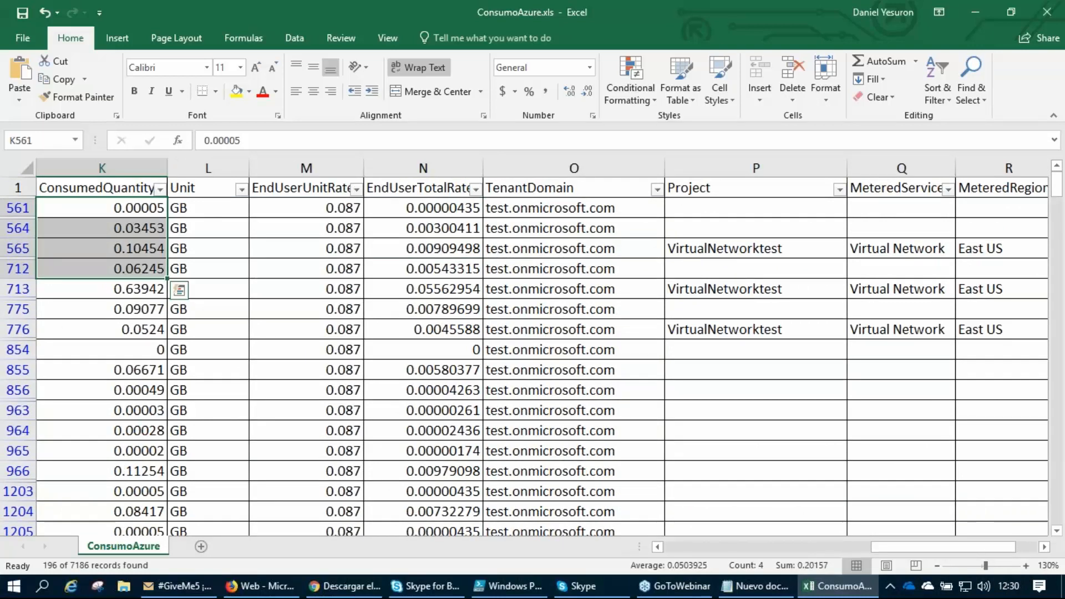
left_click_drag(190, 211, 173, 268)
left_click(325, 209)
left_click_drag(315, 218, 302, 244)
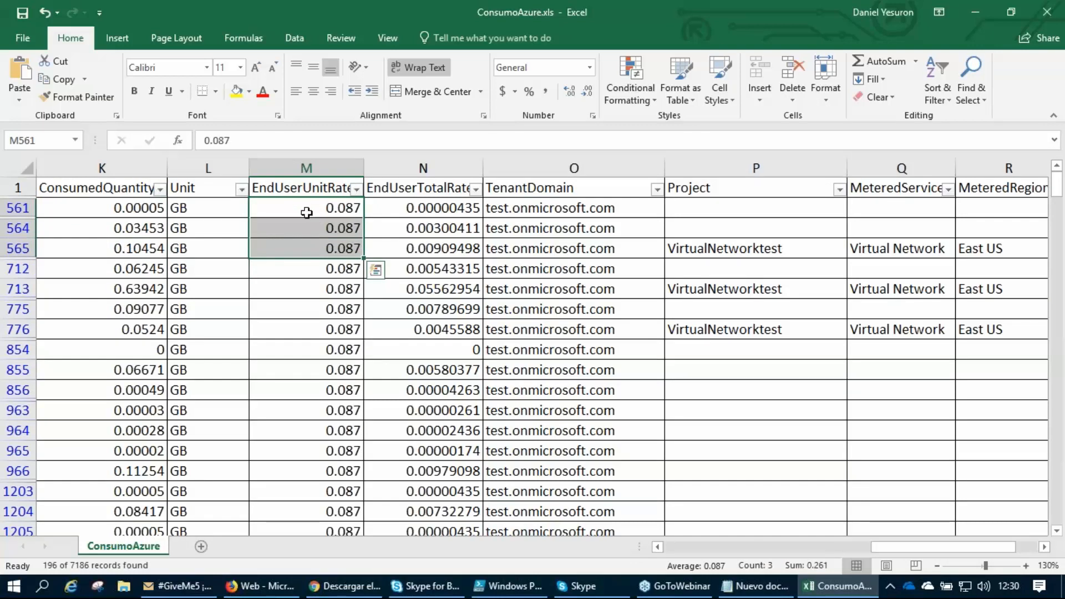
Compare row 561's consumed quantity, unit rate and total rate, and examine the EndUserTotalRate values down to row 776.
left_click(119, 210)
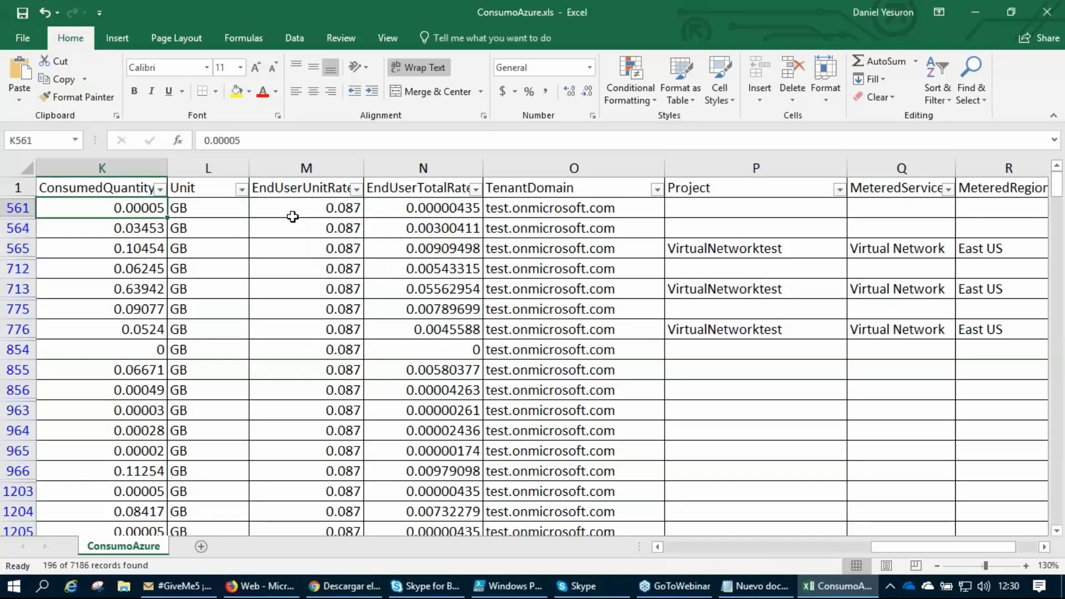
left_click(320, 211)
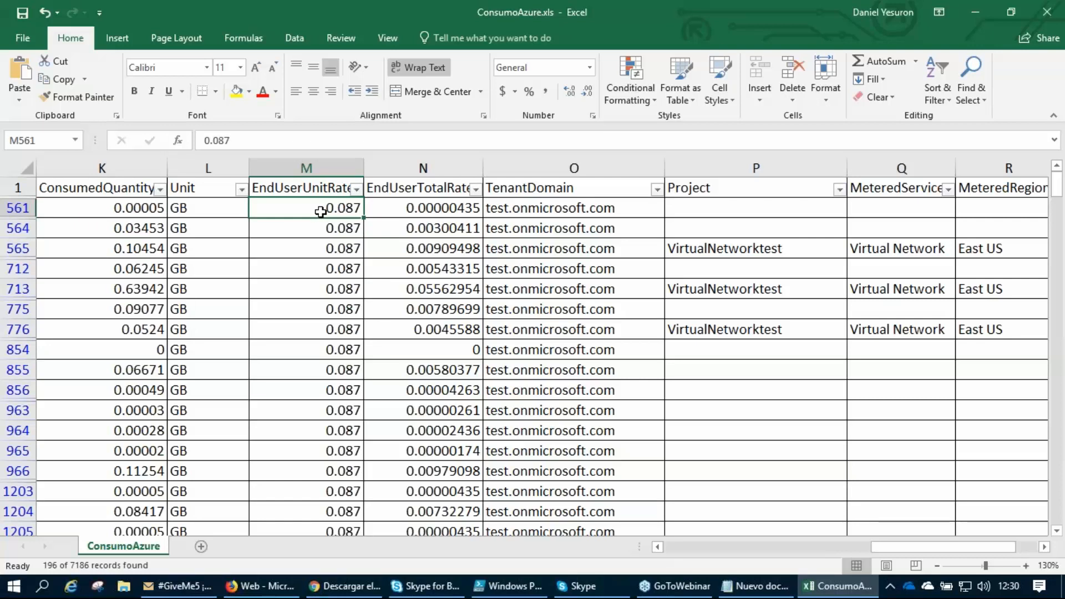
left_click(465, 210)
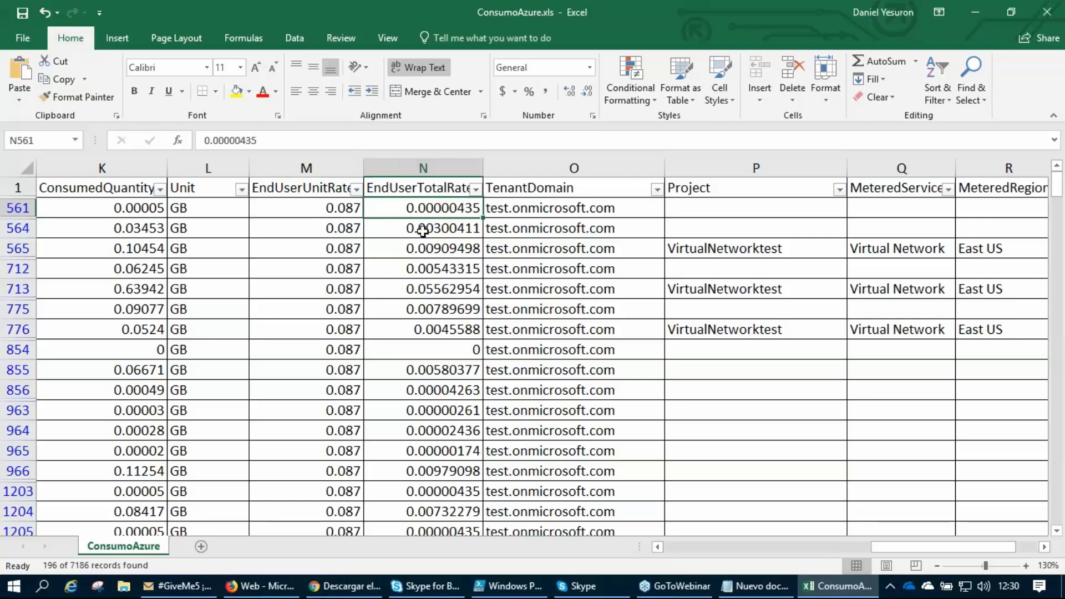
left_click_drag(437, 207, 438, 287)
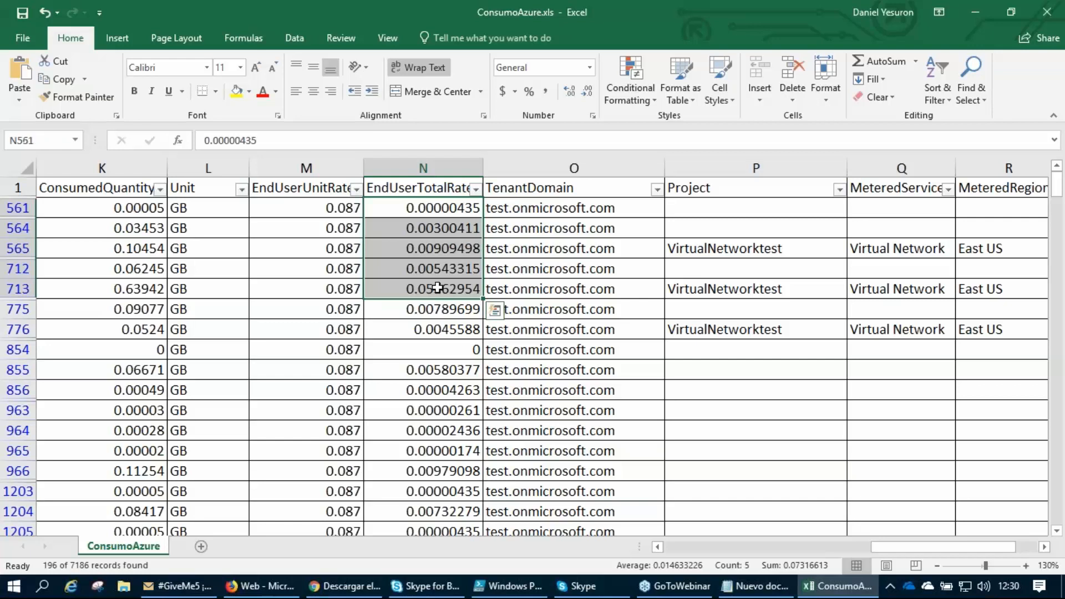
left_click(430, 332)
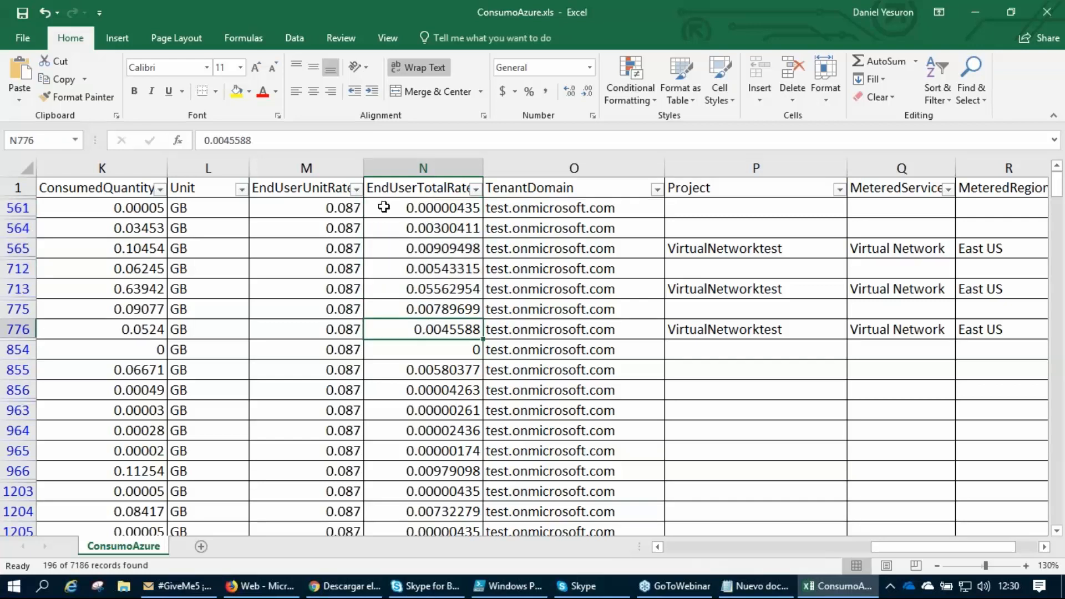
Examine the EndUserUnitRate column for the outbound rows alongside their consumed quantities and units.
left_click(296, 210)
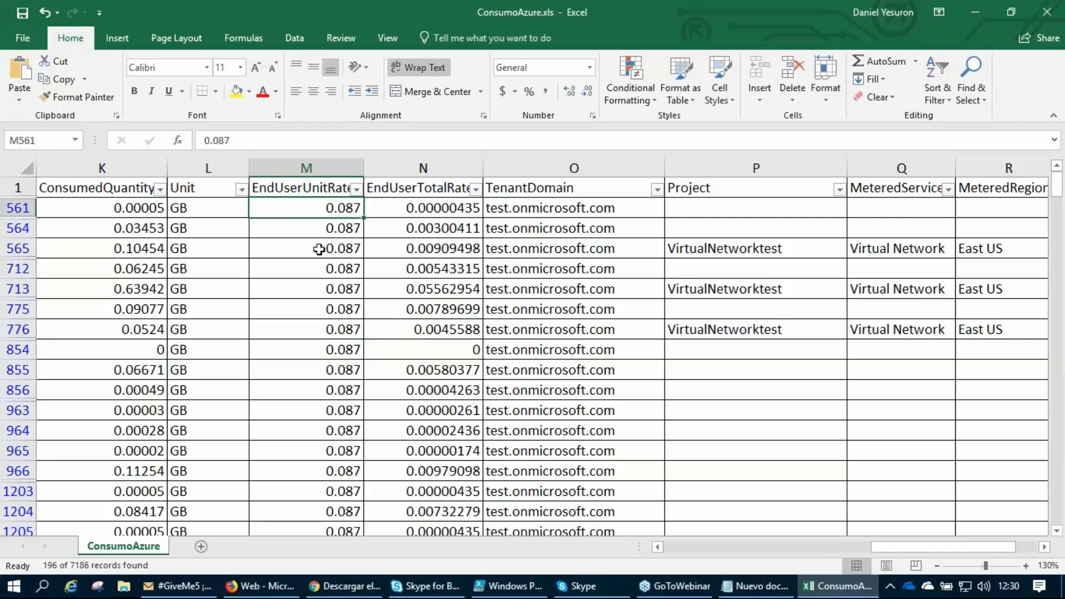
left_click_drag(128, 208, 190, 387)
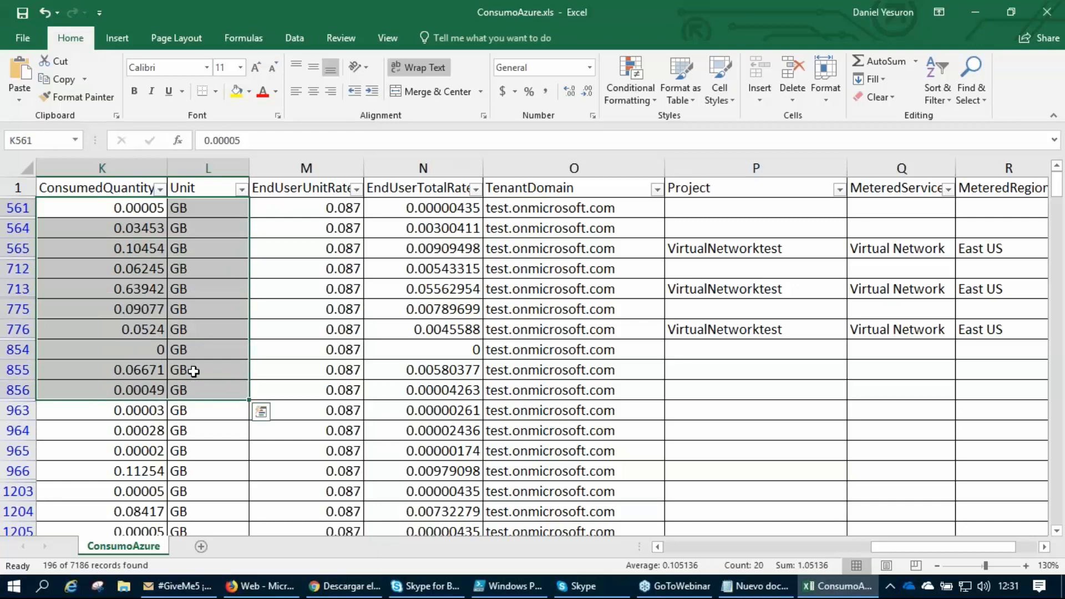
left_click(322, 210)
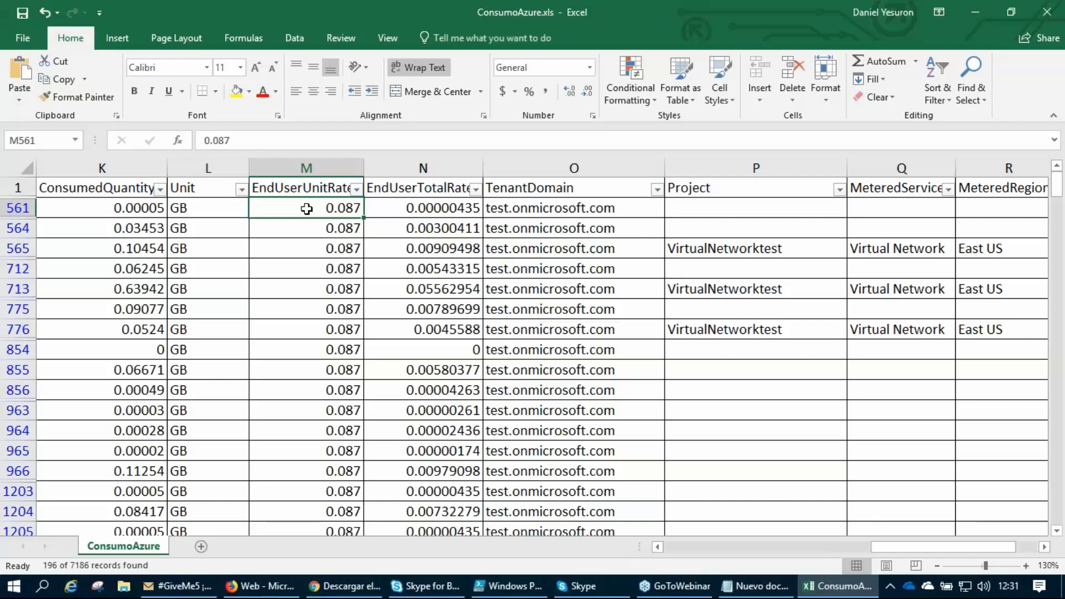
left_click_drag(306, 189, 323, 513)
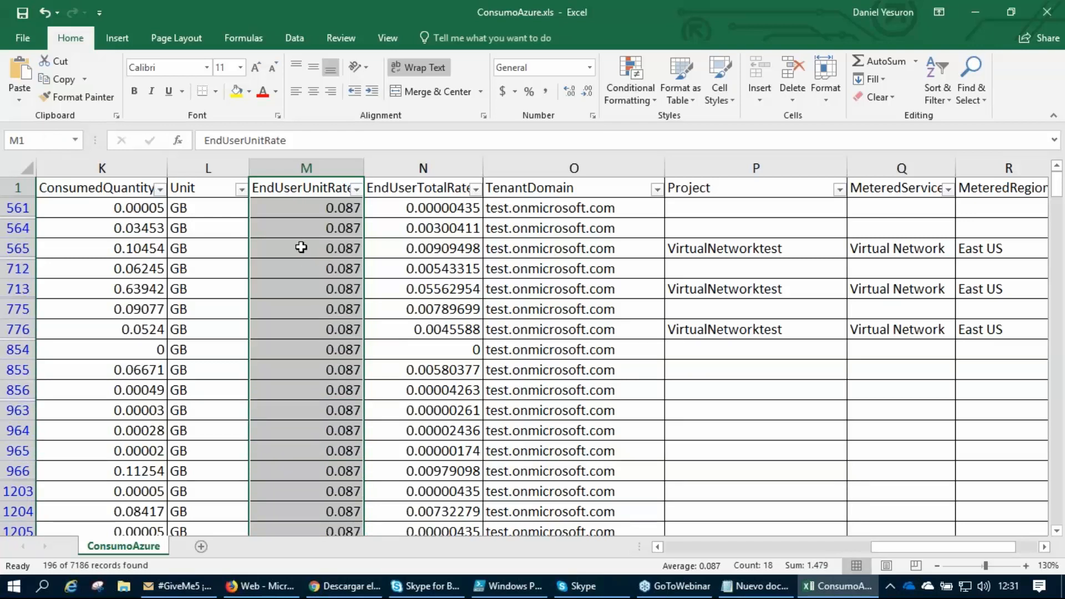
left_click(328, 207)
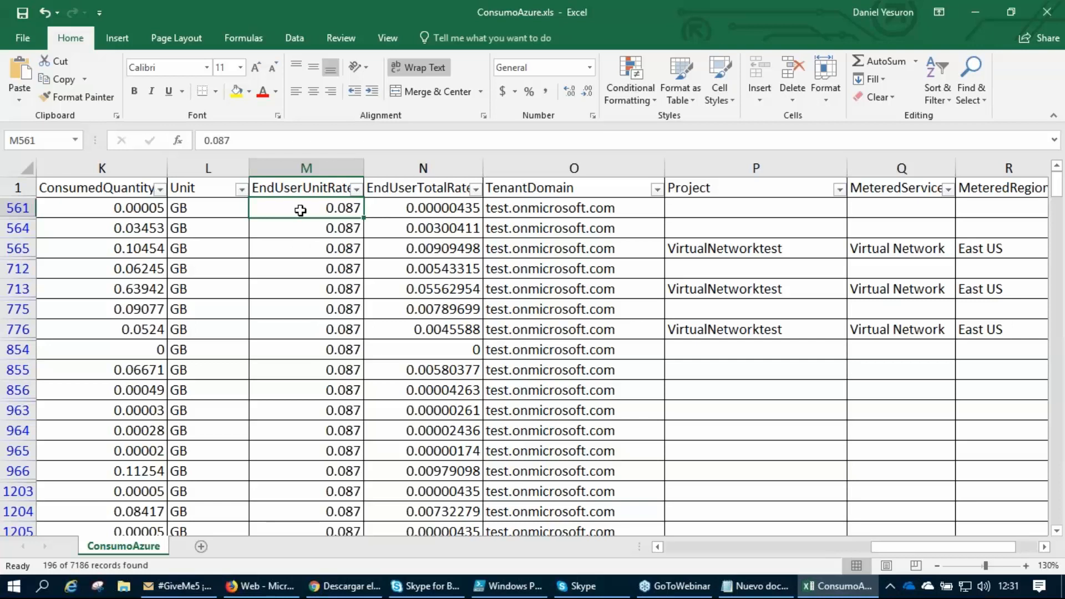
Examine the EndUserUnitRate values from row 561 to row 1204 and compare row 561's rate with its consumed quantity.
left_click_drag(289, 187, 312, 509)
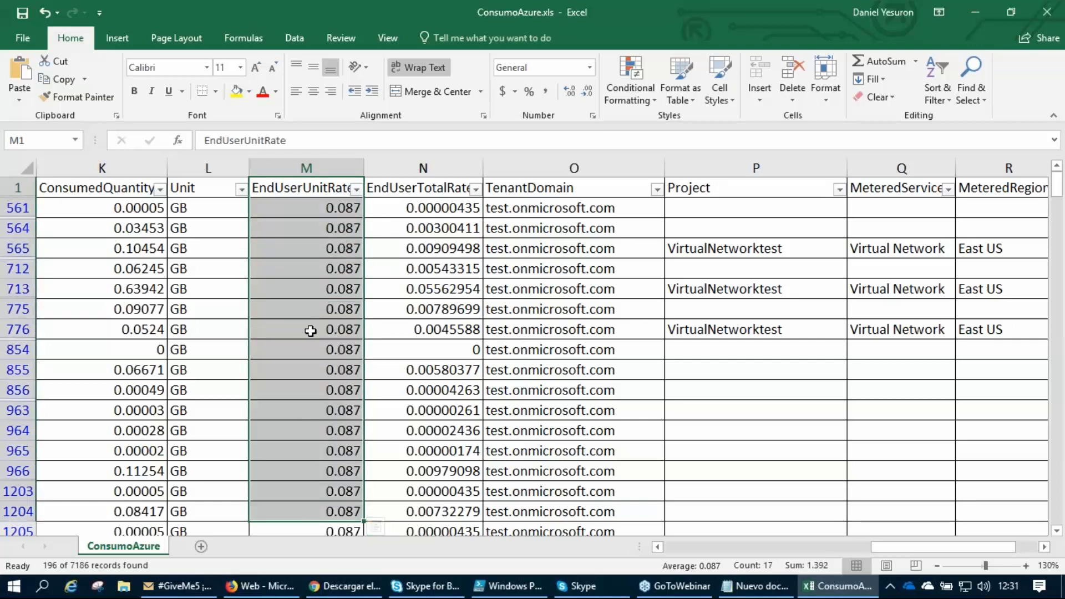
left_click(299, 306)
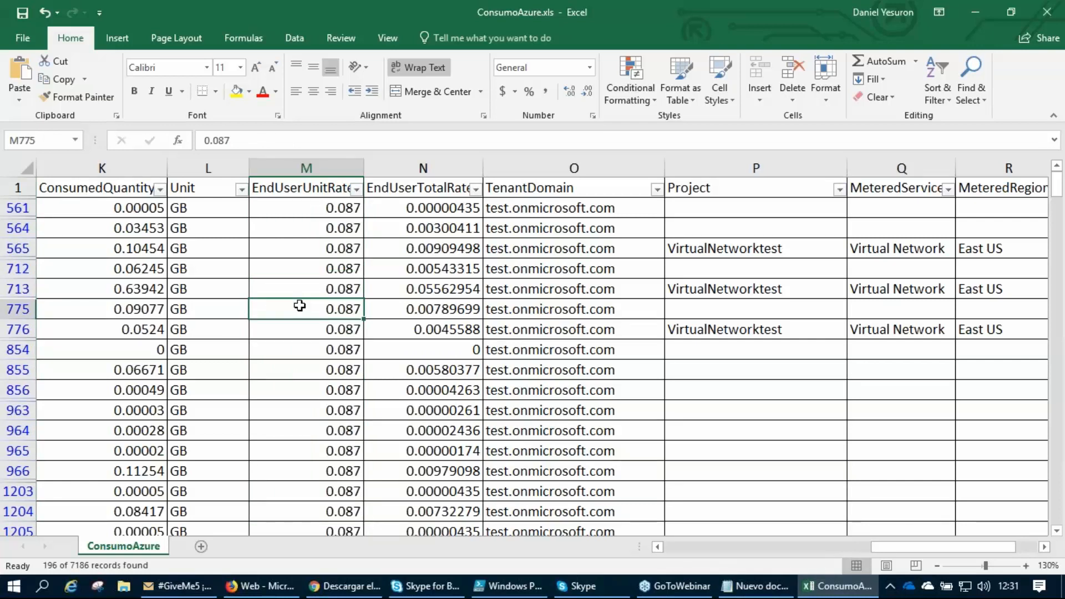
left_click(297, 209)
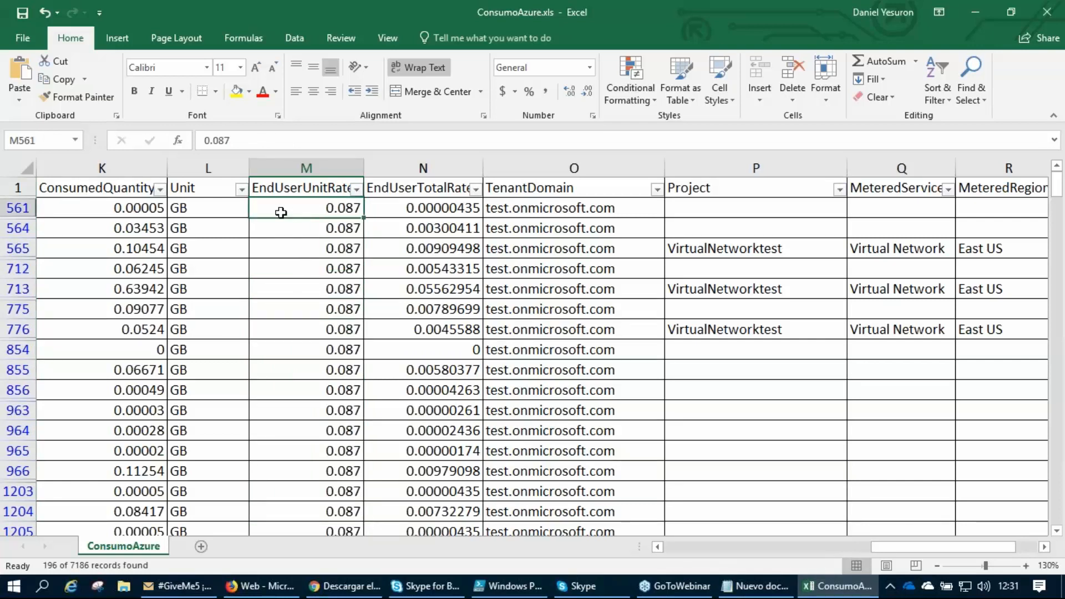
left_click(117, 208)
left_click(321, 209)
Switch to Firefox and open the Azure pricing calculator (azure.microsoft.com/es-es/pricing/calculator/) in a new tab.
left_click(266, 588)
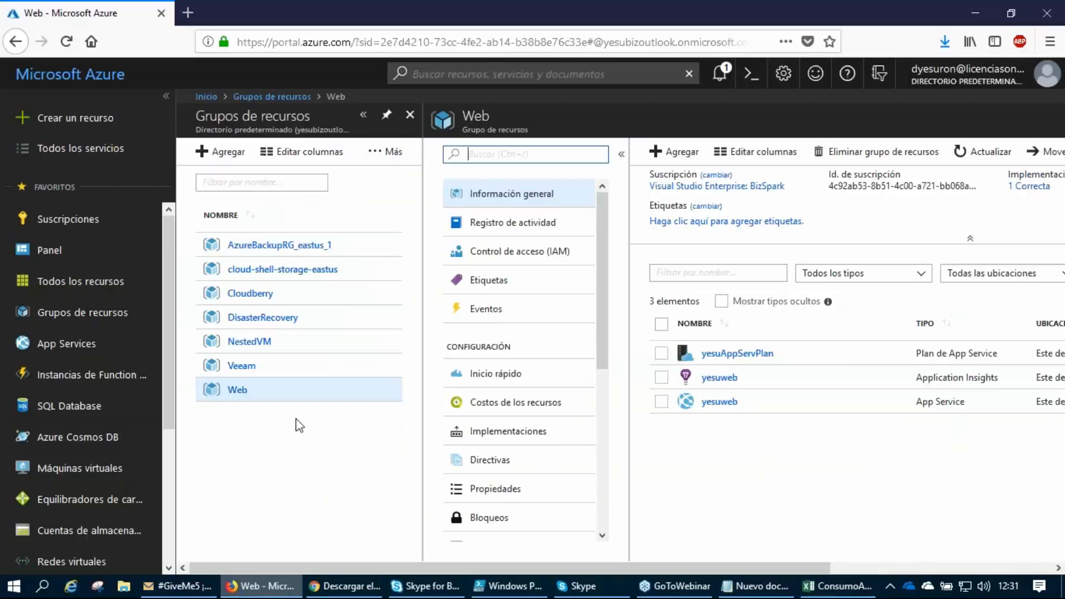
left_click(187, 12)
type("calc")
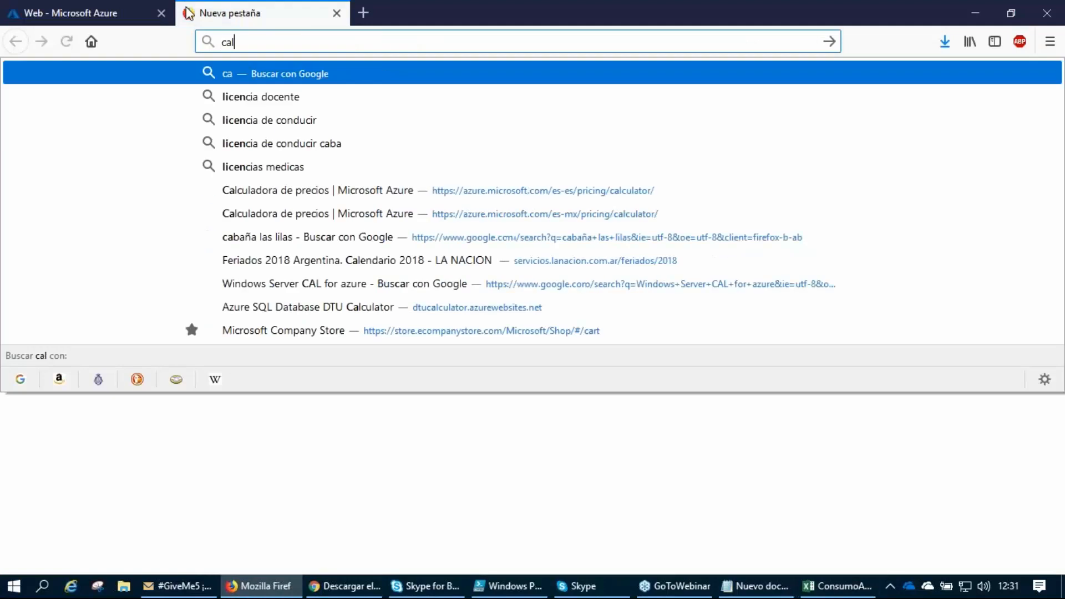
key("Down")
key("Down")
key("Down")
key("Down")
key("Down")
key("Return")
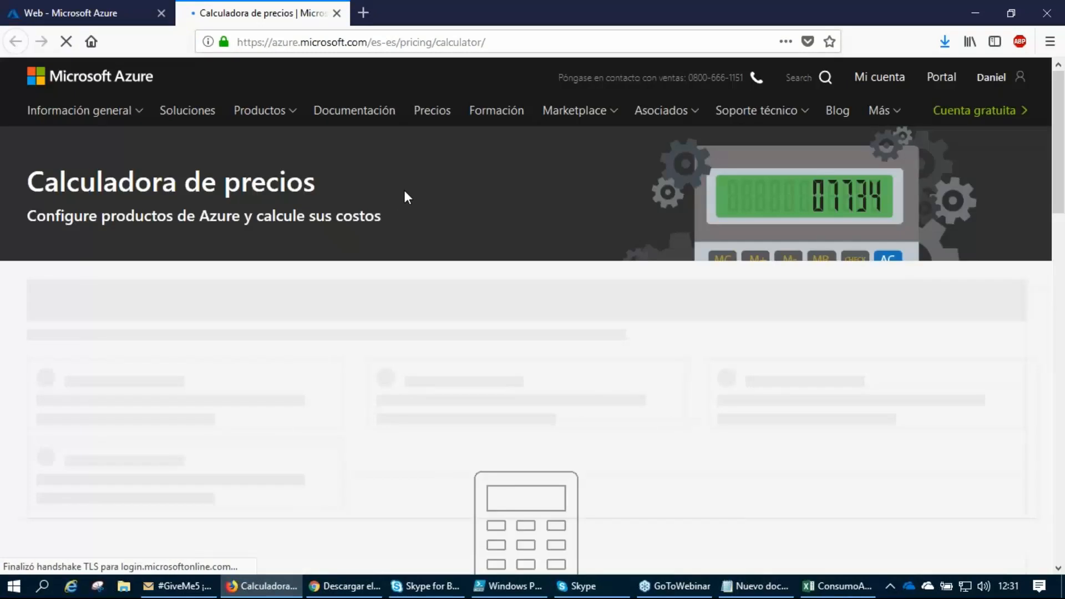
Add the Ancho de banda product from the Redes category to the estimate and bring up its settings.
scroll(508, 276, "down", 4)
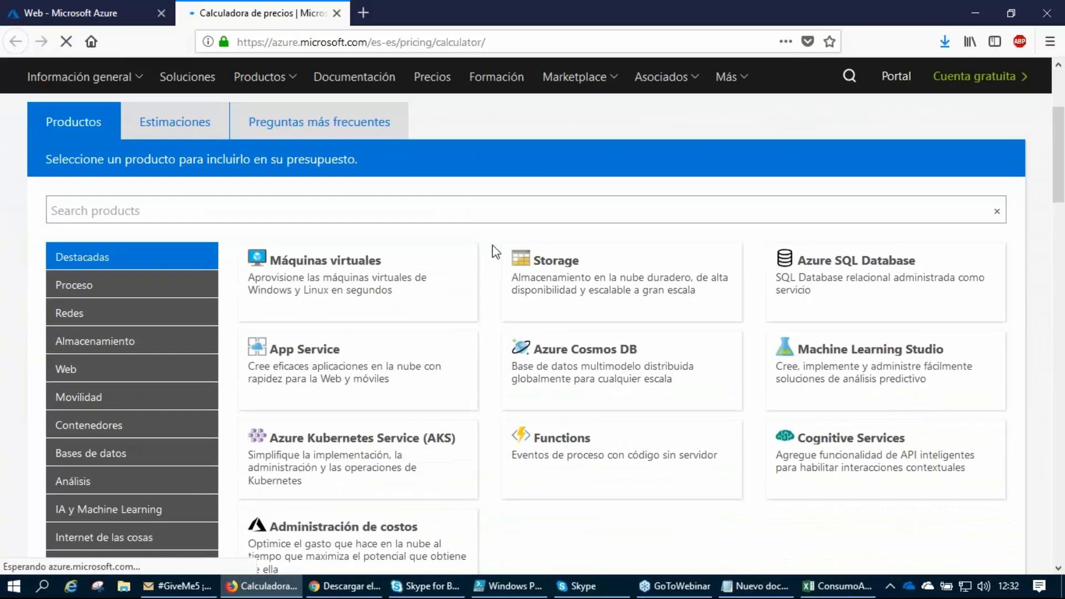
scroll(150, 428, "down", 2)
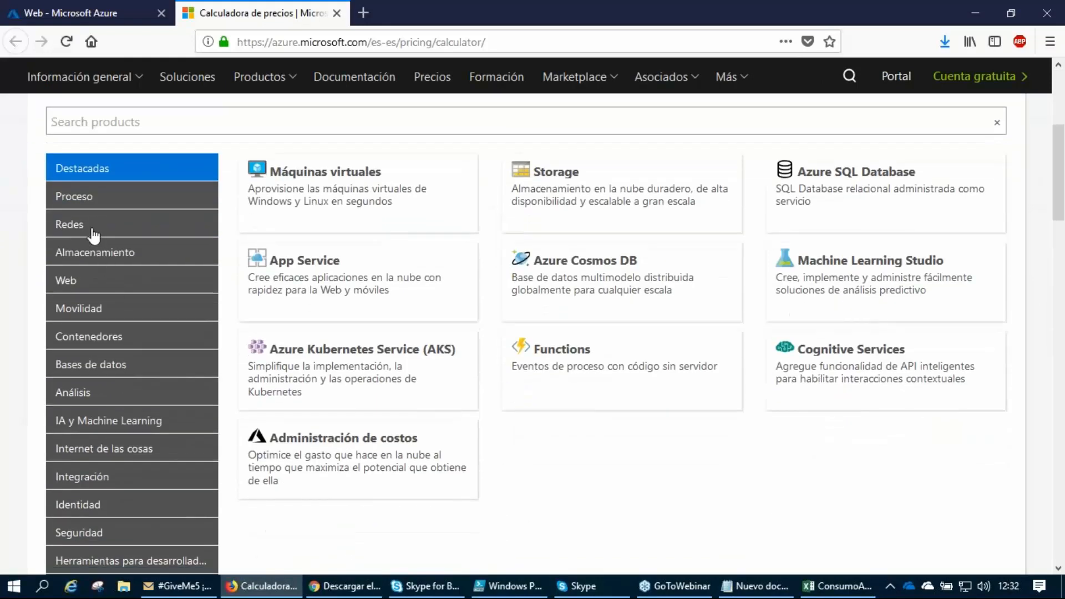
left_click(95, 228)
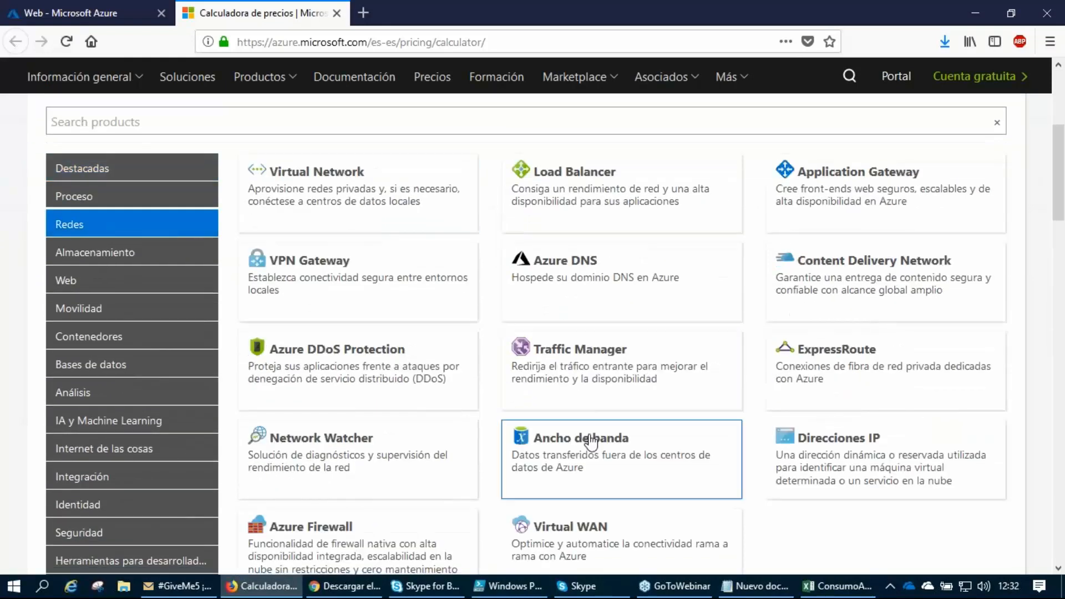
left_click(597, 473)
scroll(643, 420, "down", 3)
left_click(950, 318)
scroll(406, 299, "down", 2)
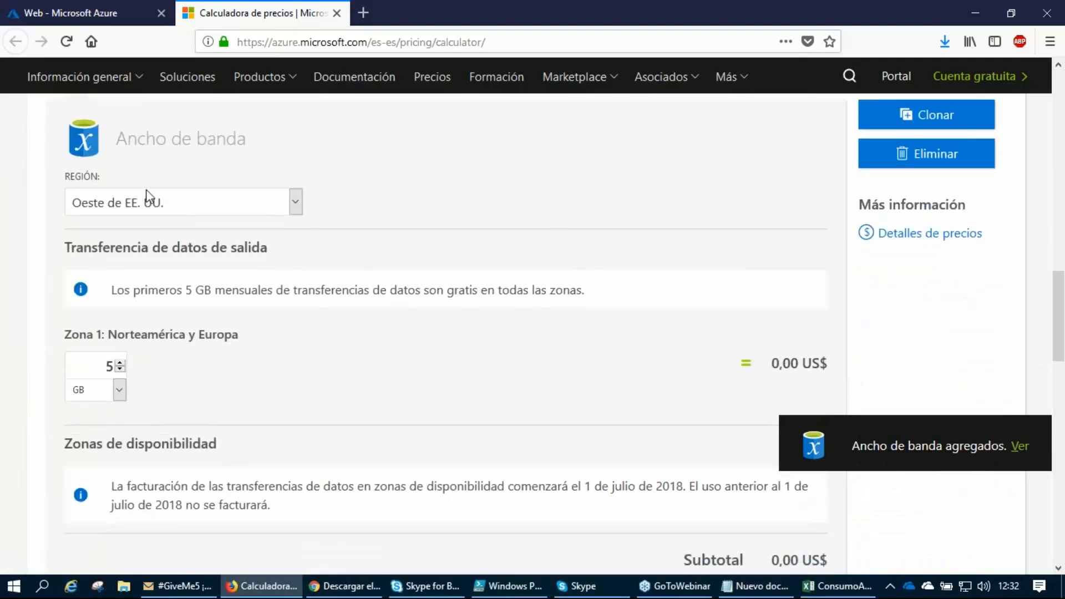
Set the bandwidth region to Este de EE. UU. and the Zona 1 outbound transfer to 6 GB, and check its price.
left_click(160, 203)
left_click(127, 527)
left_click(35, 278)
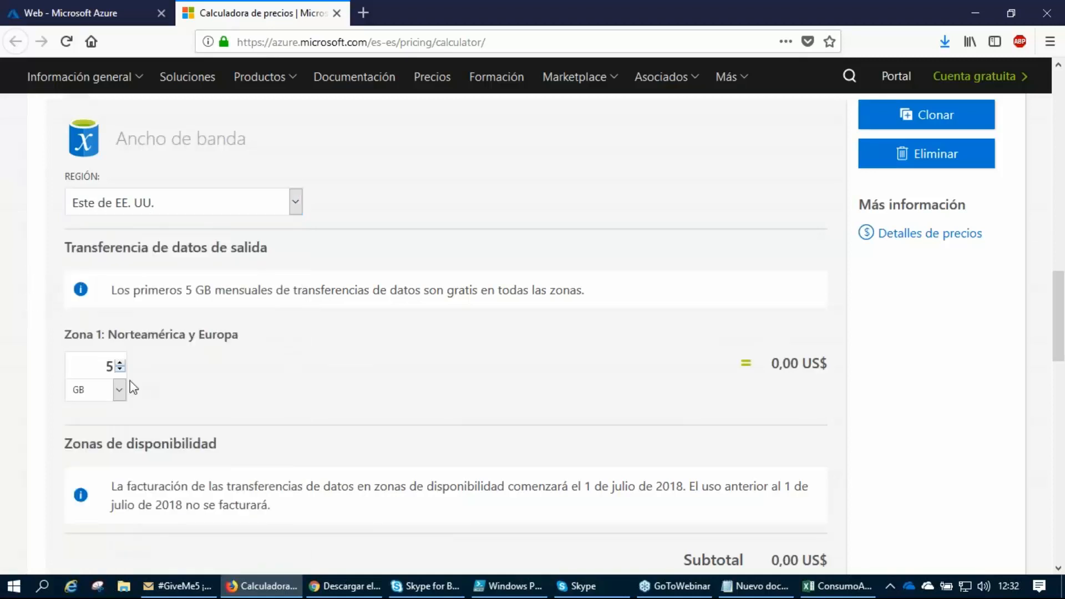
left_click_drag(140, 286, 572, 284)
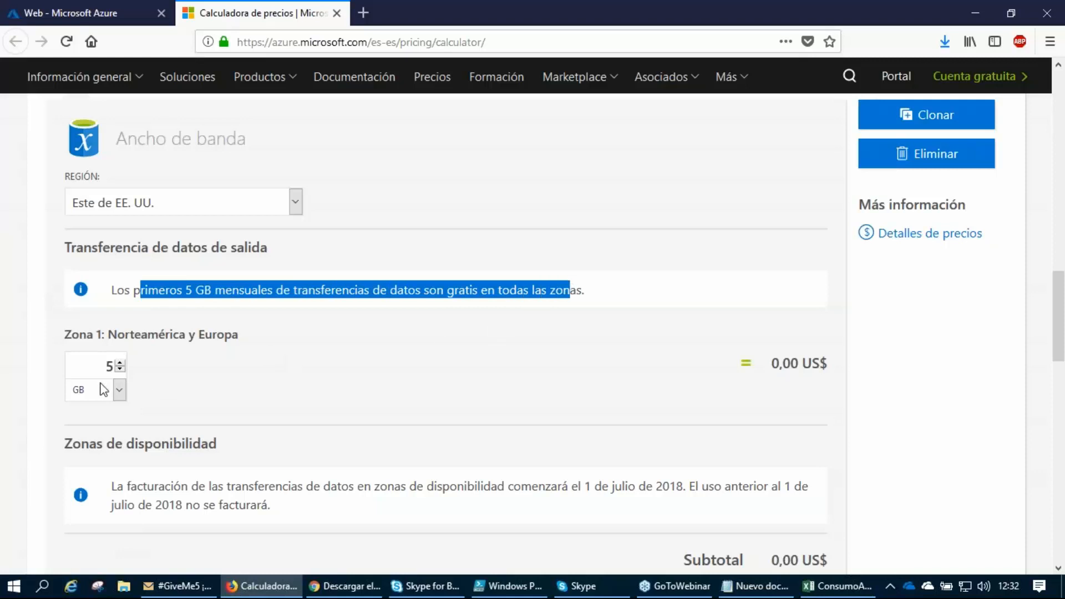
left_click(120, 363)
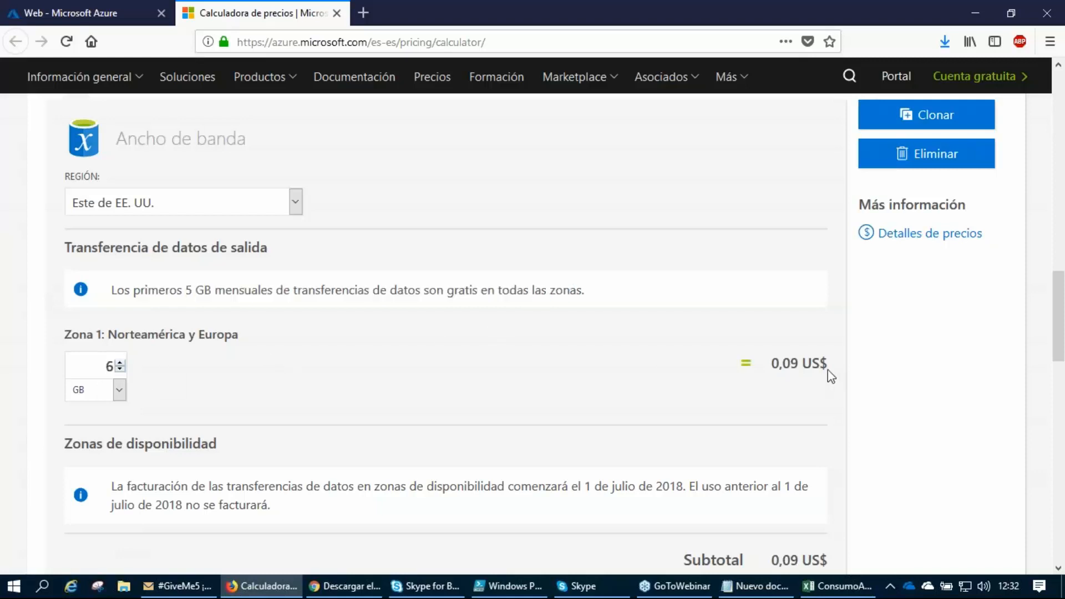
left_click_drag(772, 367, 800, 364)
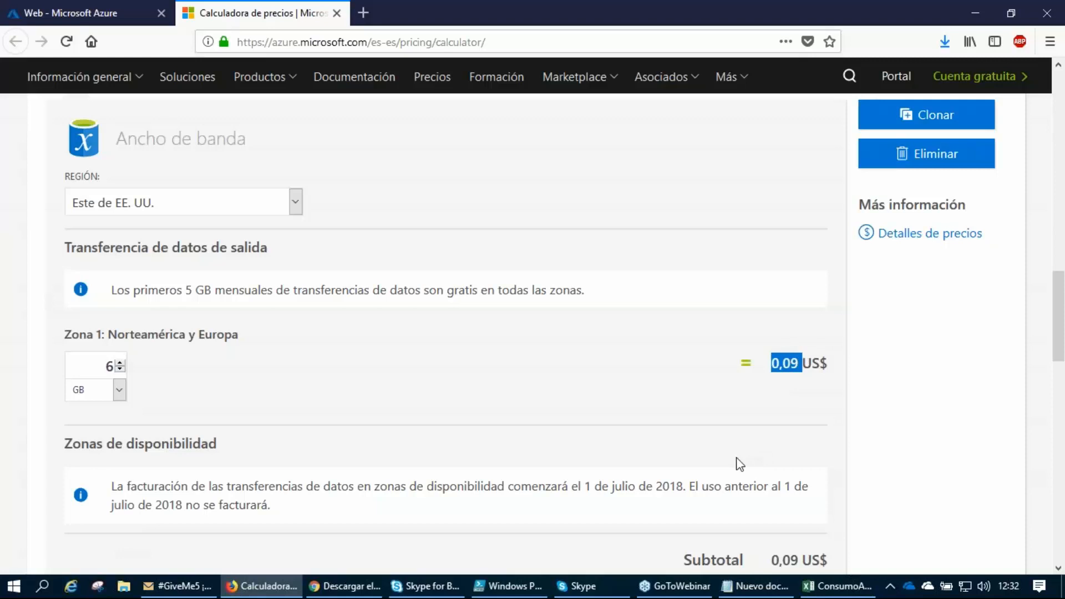
Switch back to the ConsumoAzure workbook in Excel and review the unit rate, usage dates and resource groups of the Data Transfer Out rows.
left_click(824, 587)
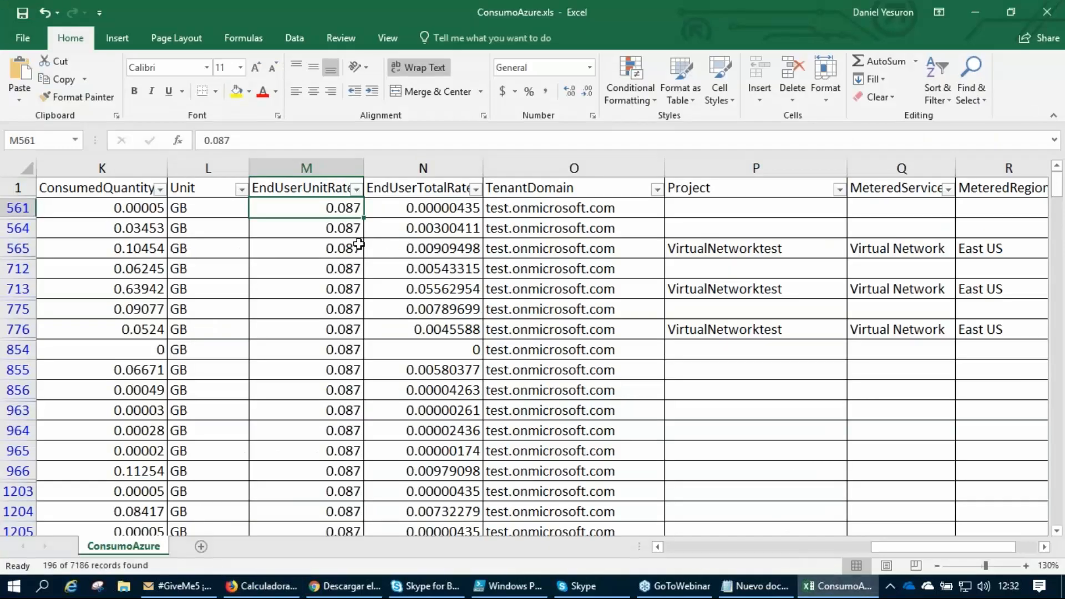
left_click(327, 228)
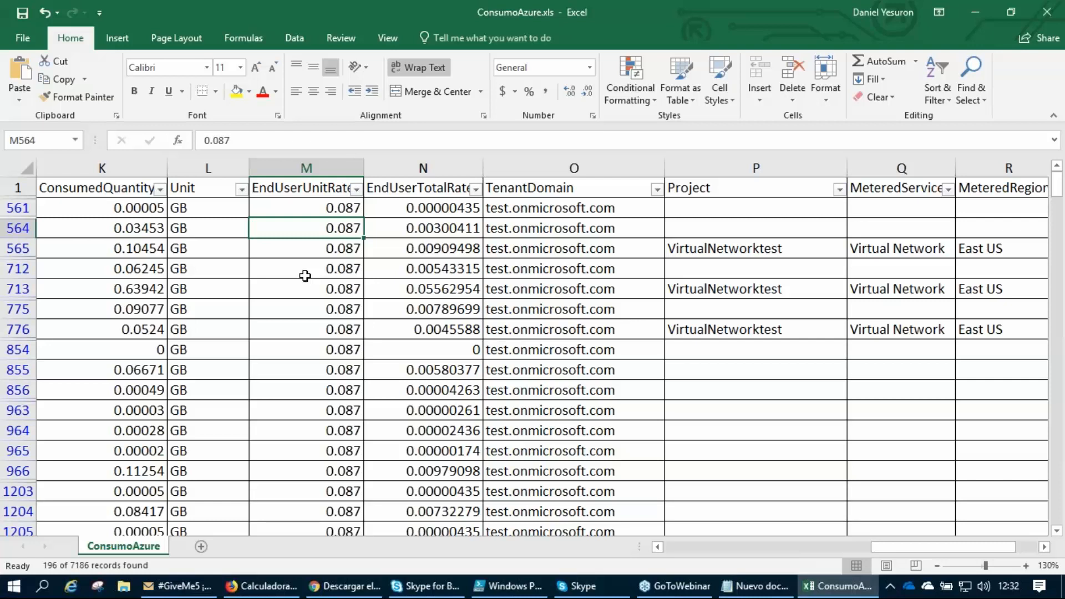
left_click_drag(937, 547, 694, 552)
scroll(256, 310, "down", 1)
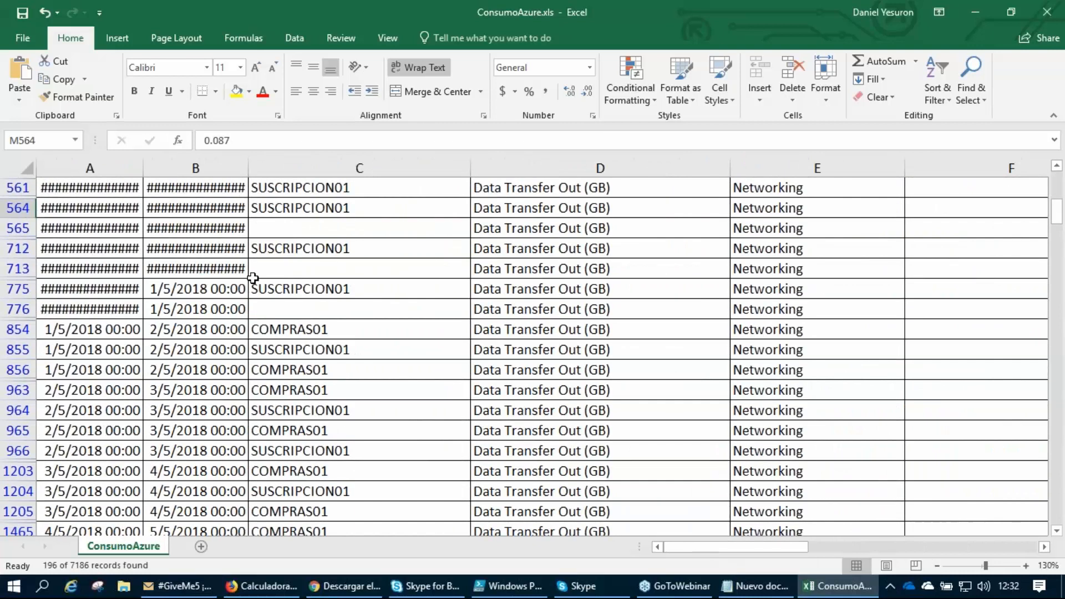
left_click_drag(777, 542, 942, 548)
Add an AutoSum subtotal of the filtered EndUserUnitRate values in cell M7188.
scroll(648, 302, "down", 18)
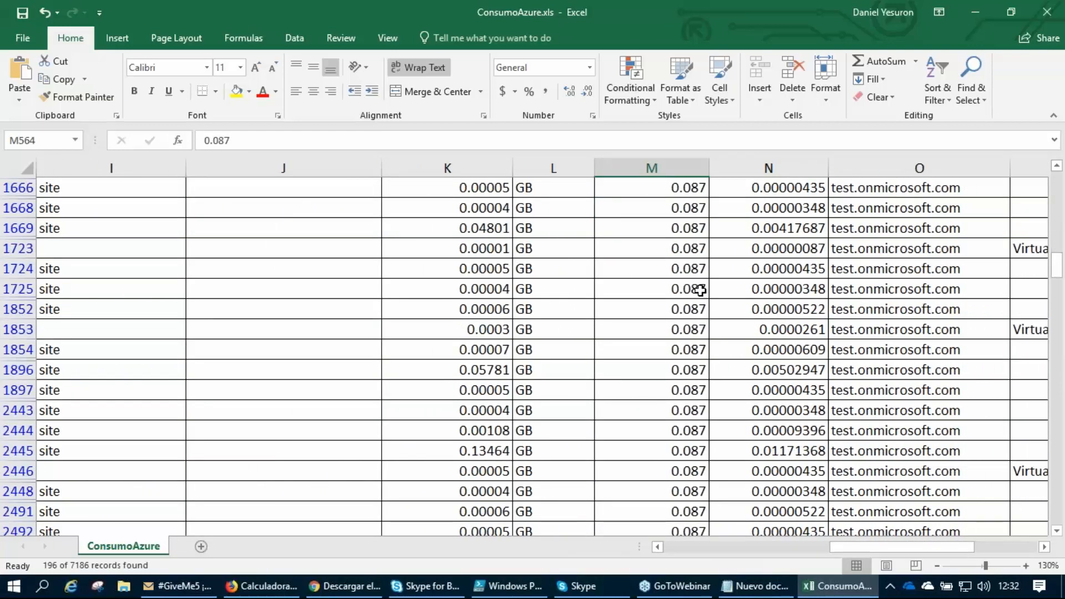
scroll(690, 327, "down", 15)
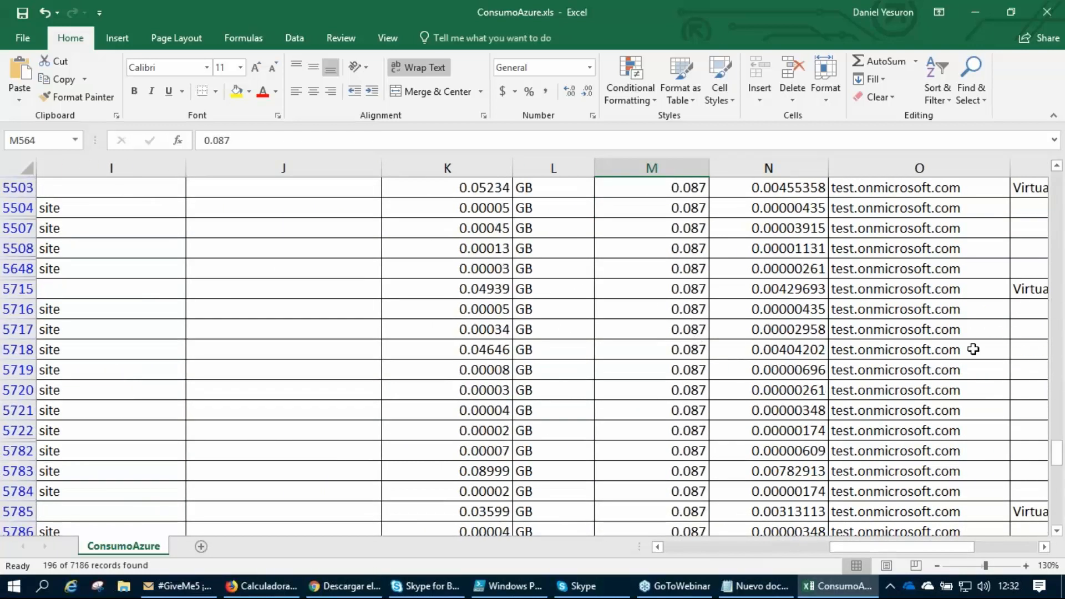
scroll(782, 402, "down", 6)
scroll(762, 397, "down", 10)
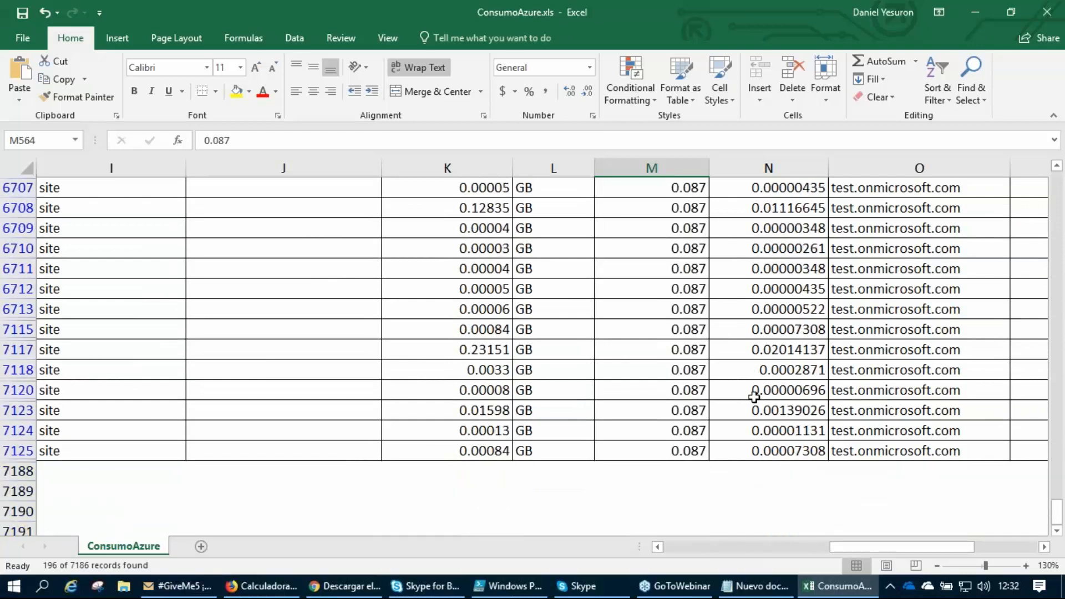
left_click(682, 469)
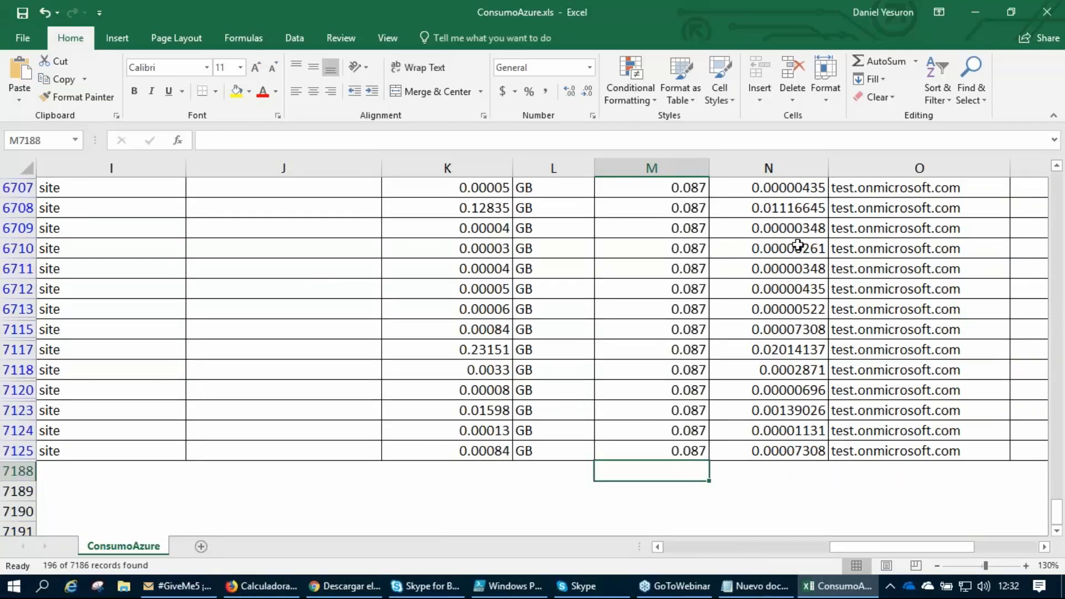
left_click(876, 61)
key("Return")
left_click(655, 469)
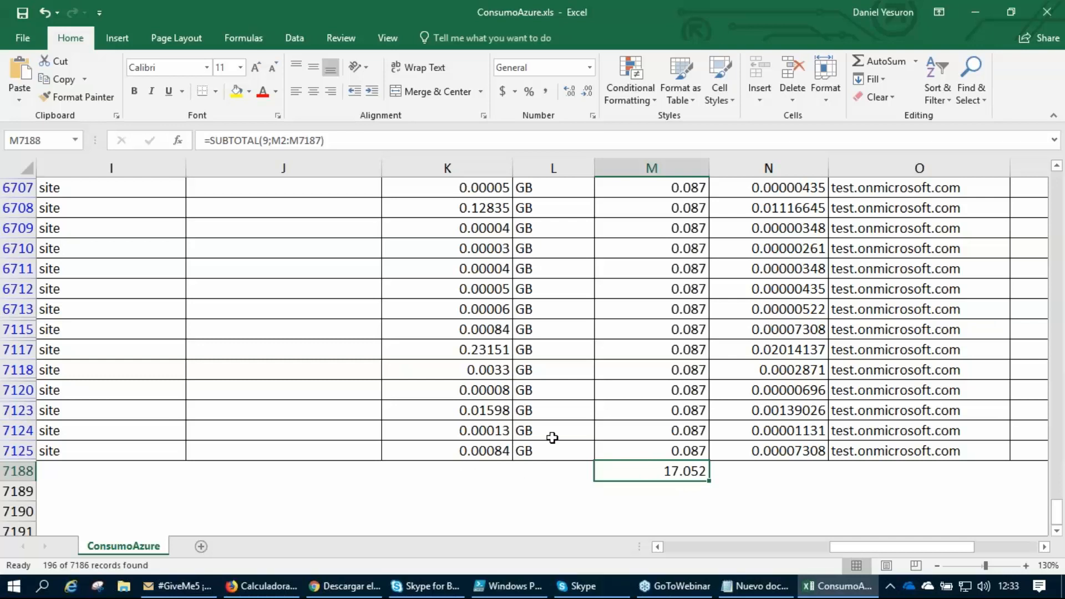
Add an AutoSum subtotal of the filtered ConsumedQuantity values in cell K7188.
left_click(476, 470)
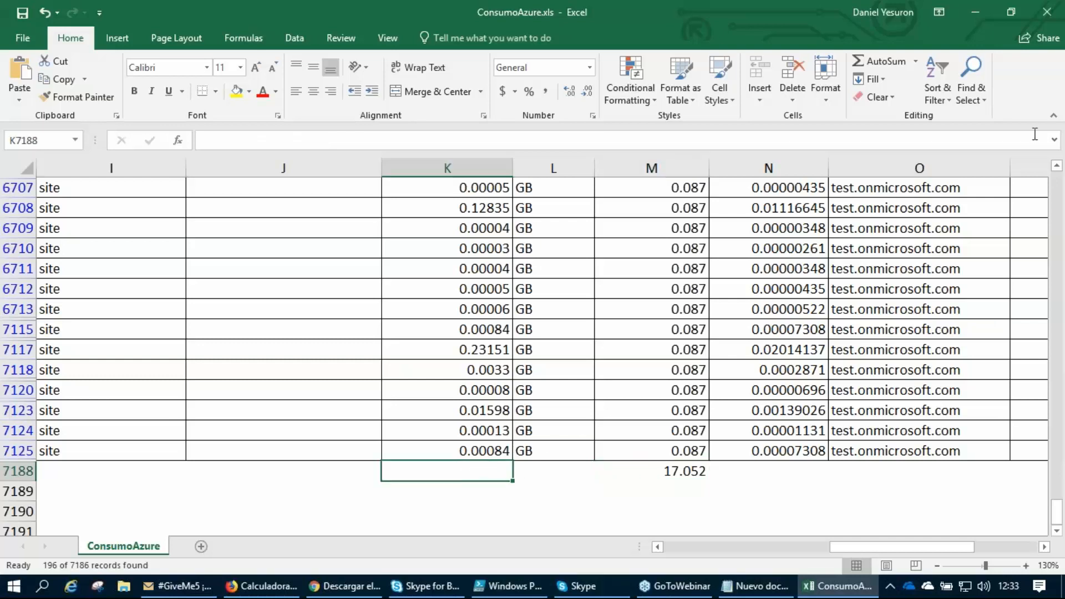
left_click(885, 60)
key("Return")
left_click(445, 470)
Examine the ConsumedQuantity subtotal against the rows above it, its unit and the EndUserUnitRate subtotal.
scroll(431, 473, "up", 20)
scroll(431, 473, "up", 20)
scroll(431, 473, "up", 4)
scroll(431, 475, "down", 20)
scroll(452, 411, "down", 20)
scroll(453, 411, "down", 12)
scroll(452, 412, "up", 2)
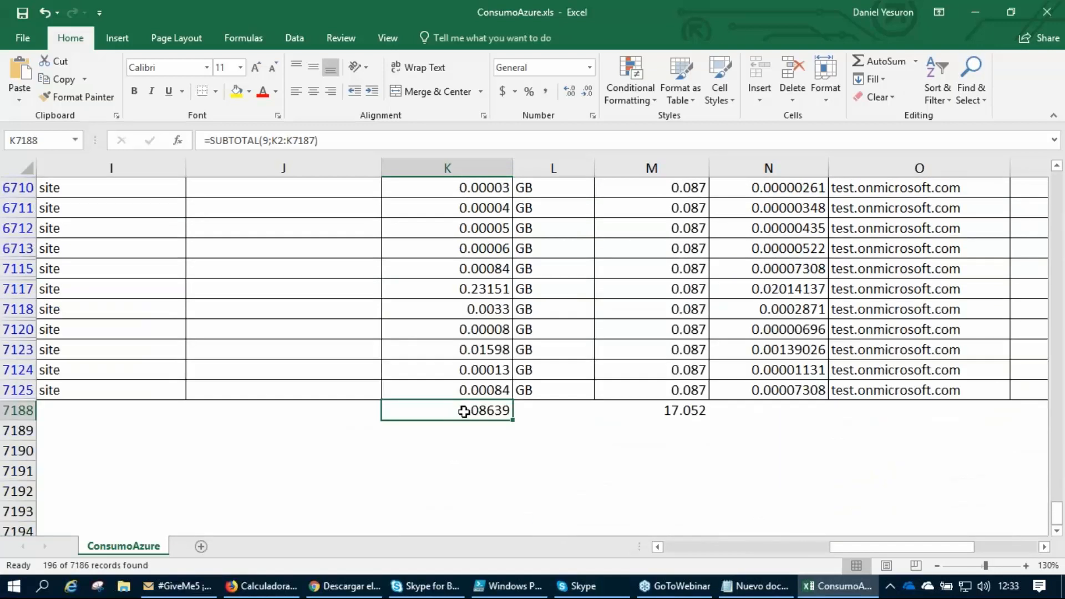
left_click(544, 415)
left_click(477, 411)
left_click(653, 411)
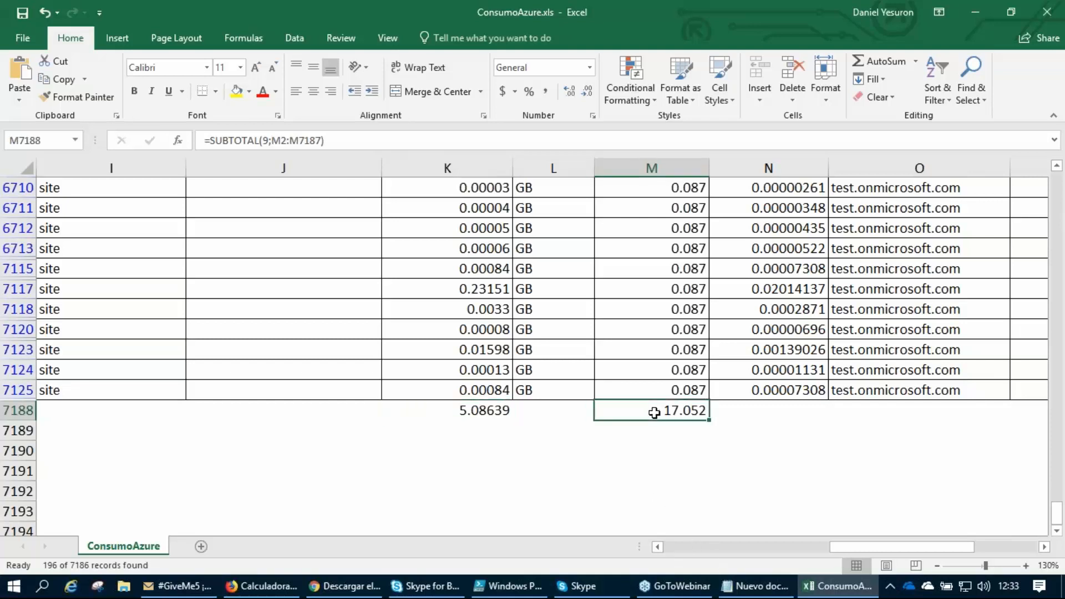
left_click(470, 412)
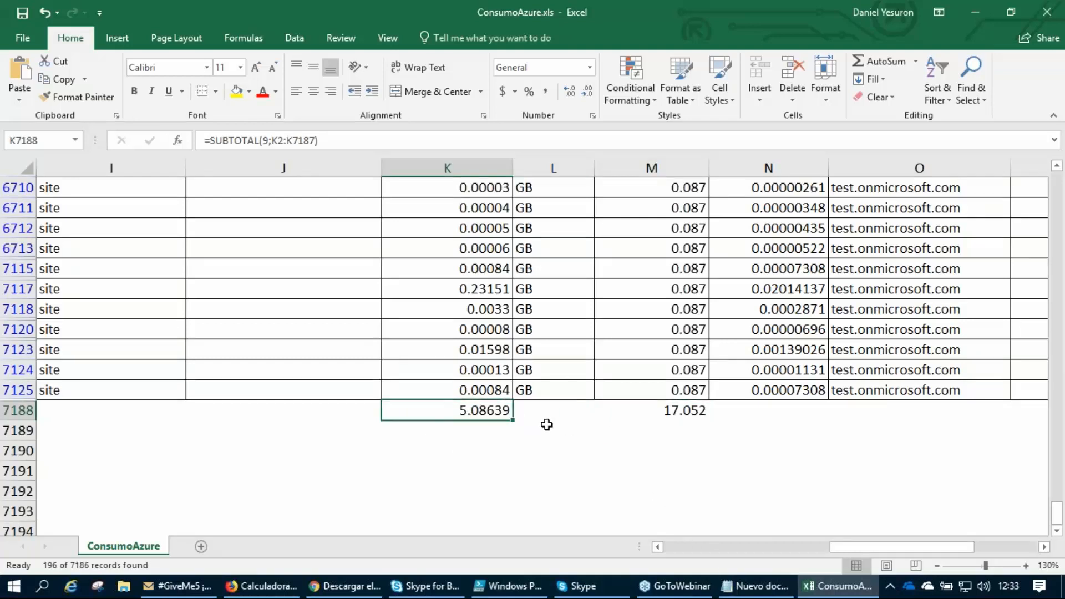
Move the ConsumedQuantity subtotal from K7188 to L7188 and clear it from the sheet.
left_click_drag(481, 420, 547, 408)
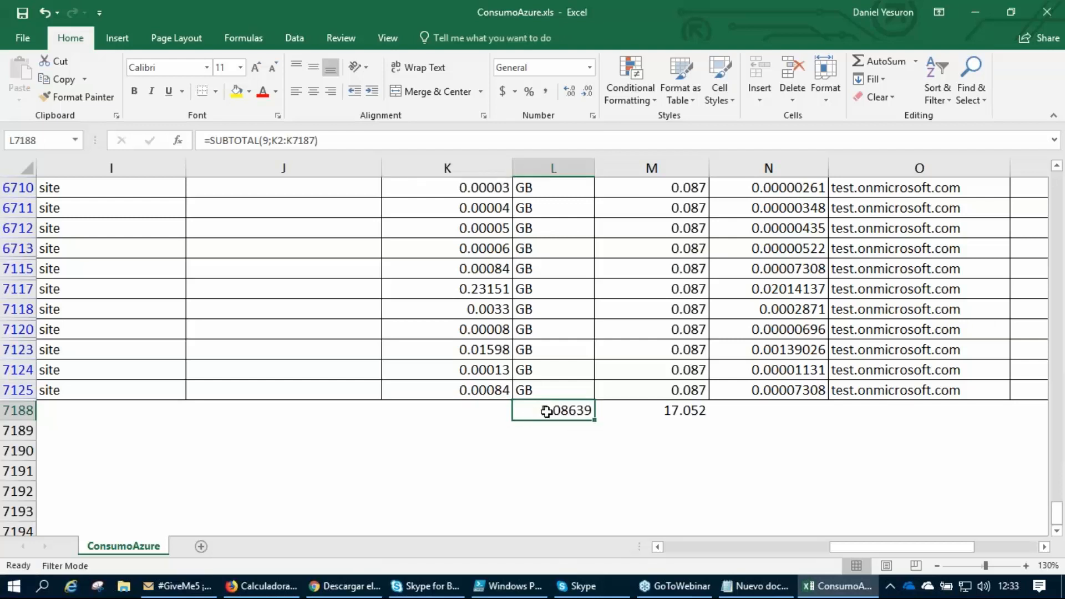
left_click(680, 411)
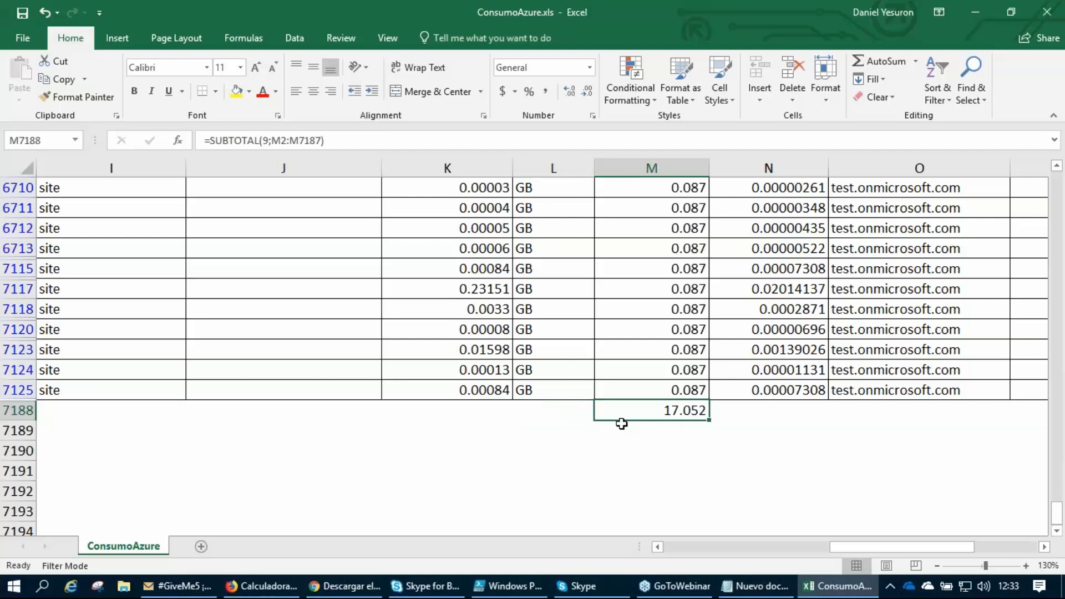
scroll(642, 410, "up", 20)
scroll(642, 411, "up", 20)
scroll(642, 410, "up", 10)
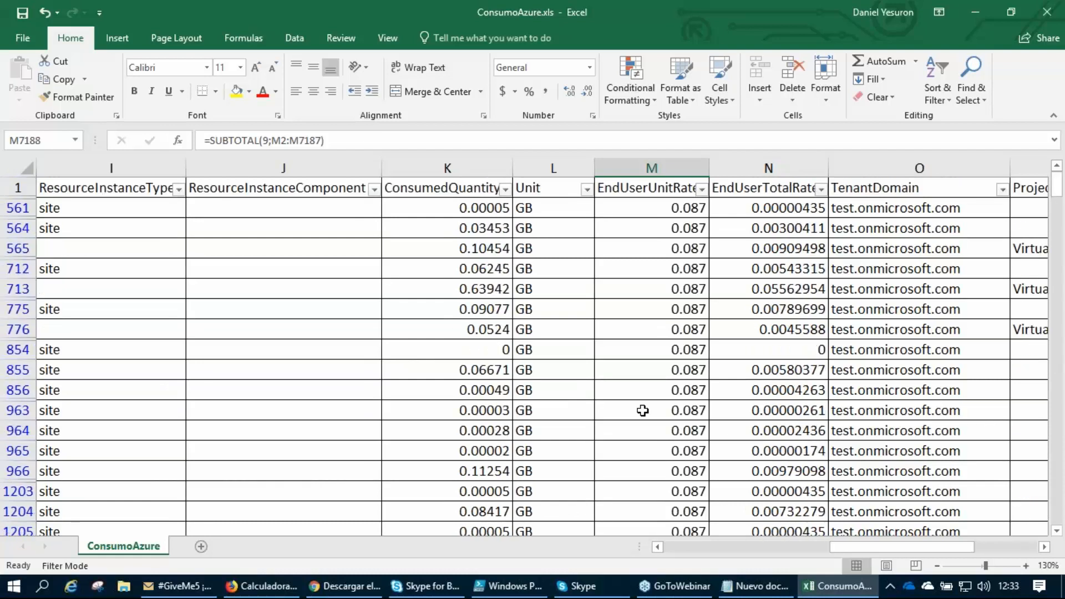
Reset the ResourceName filter to include all resource names.
left_click(332, 349)
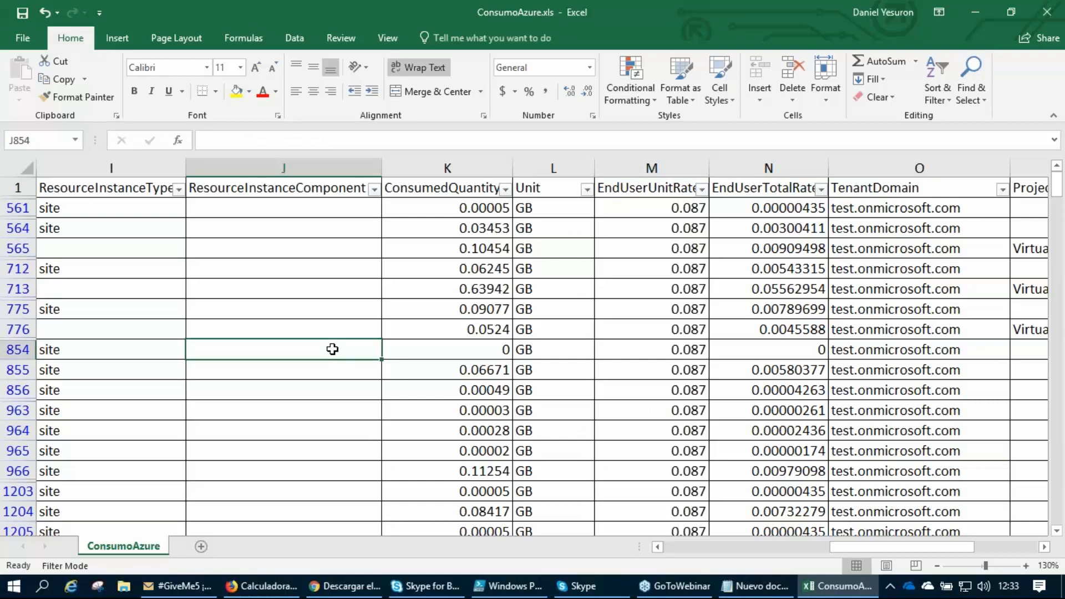
left_click_drag(834, 546, 664, 543)
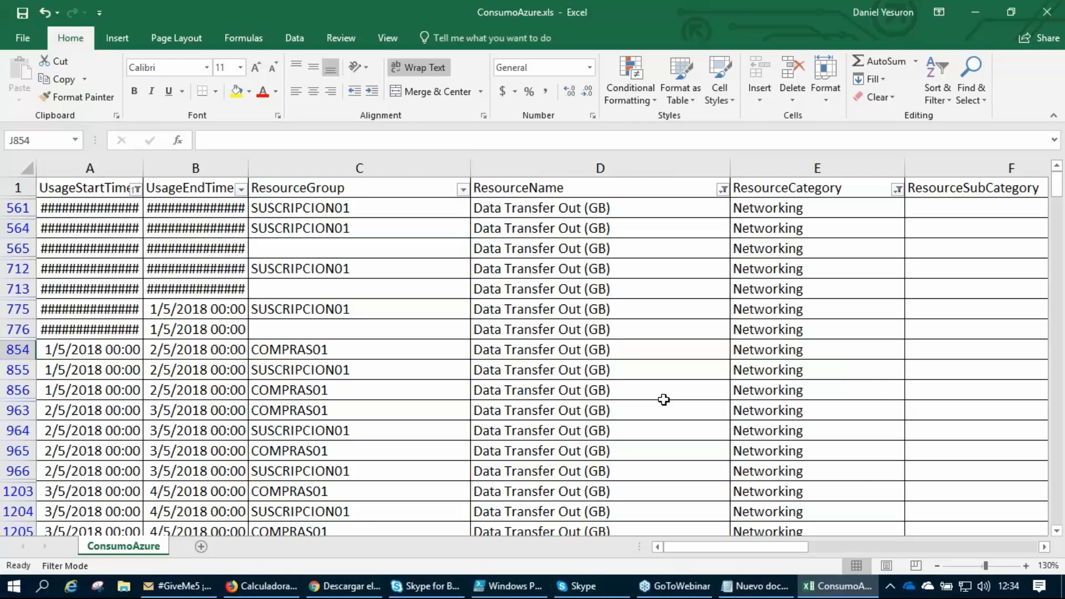
left_click(723, 190)
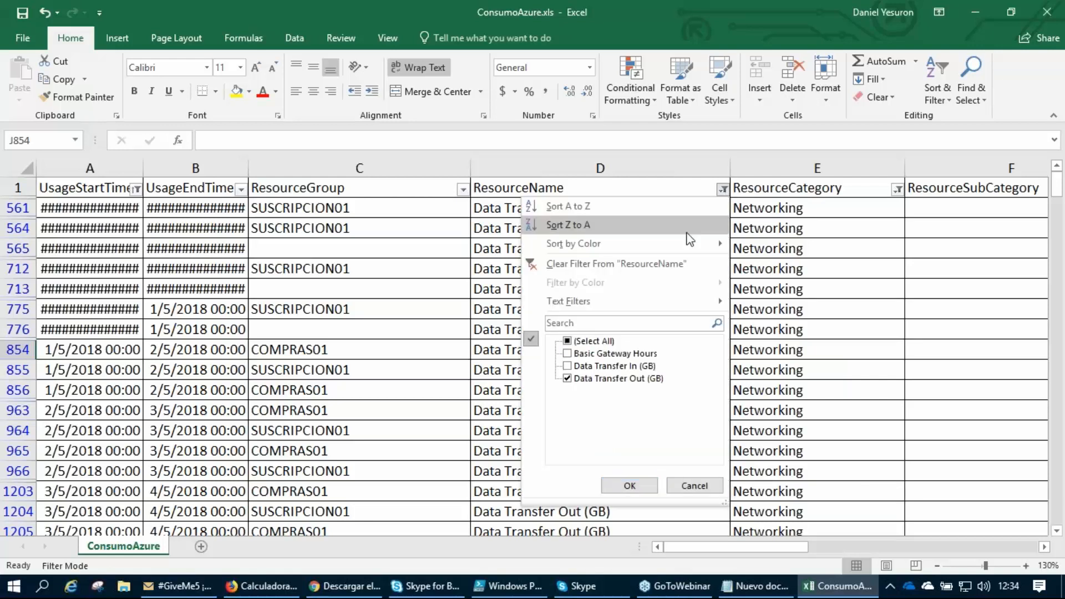
left_click(567, 341)
left_click(627, 486)
Reset the ResourceCategory filter to include all categories and review its list of categories.
left_click(889, 190)
left_click(734, 341)
left_click(798, 485)
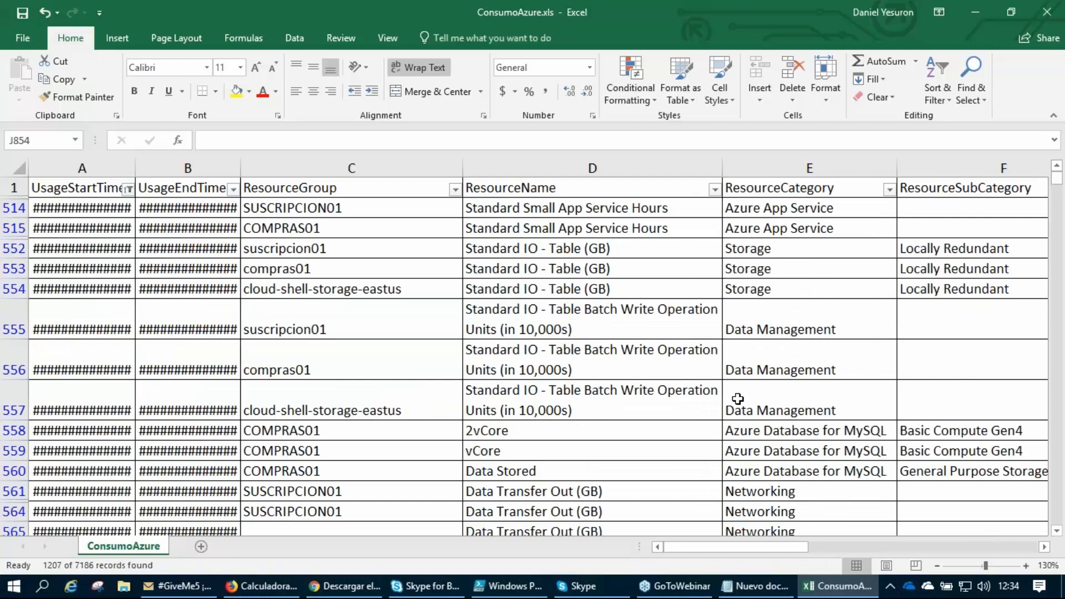
left_click(889, 189)
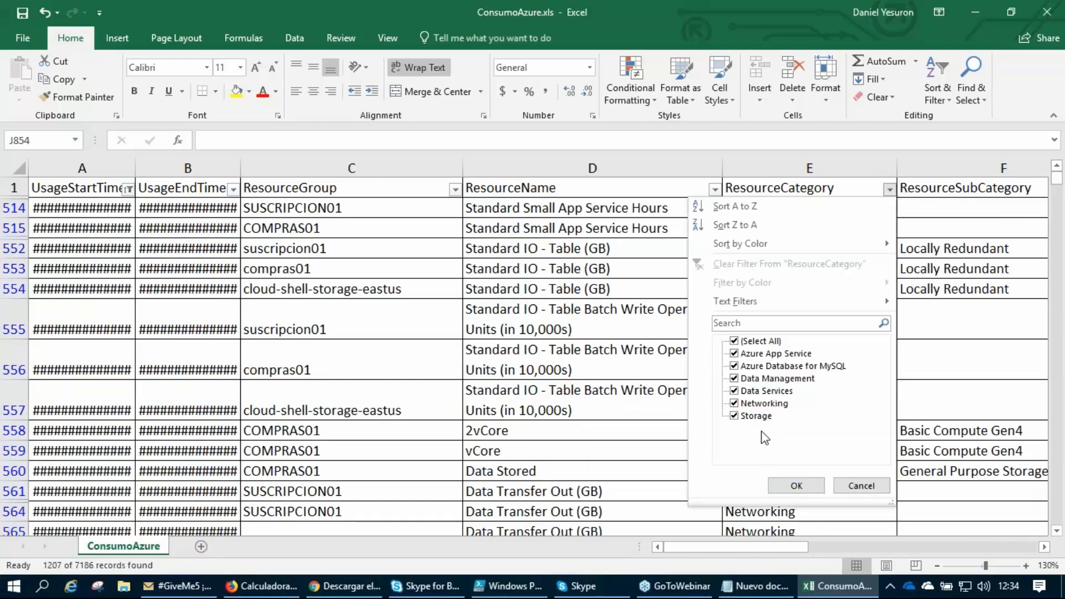
left_click(849, 482)
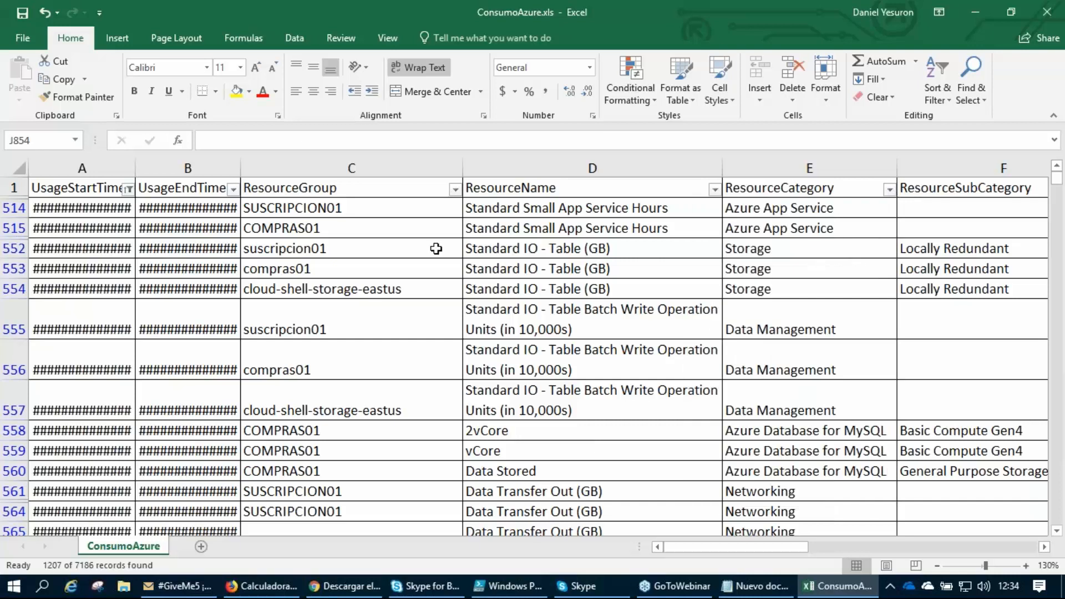
Filter the ResourceGroup column to show only WebAppTestGit01ResourceGroup.
left_click(455, 189)
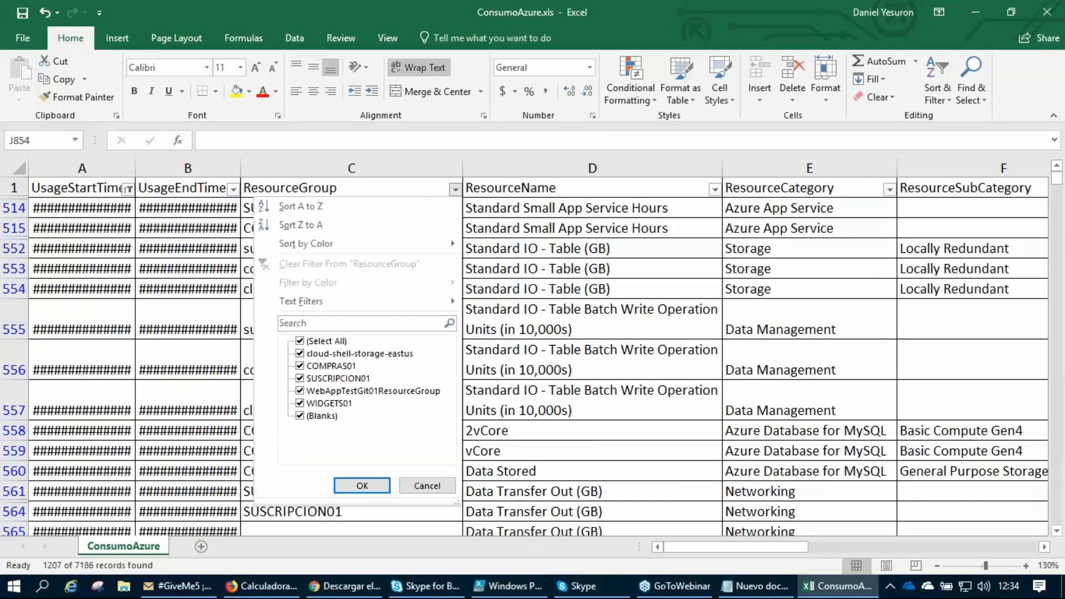
left_click(300, 342)
left_click(299, 391)
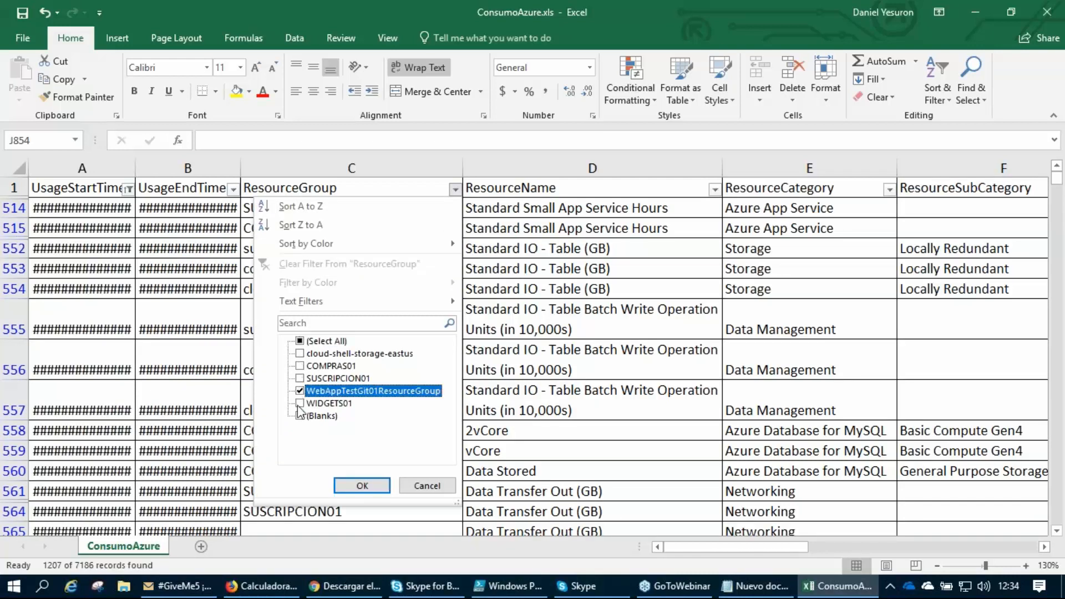
left_click(362, 486)
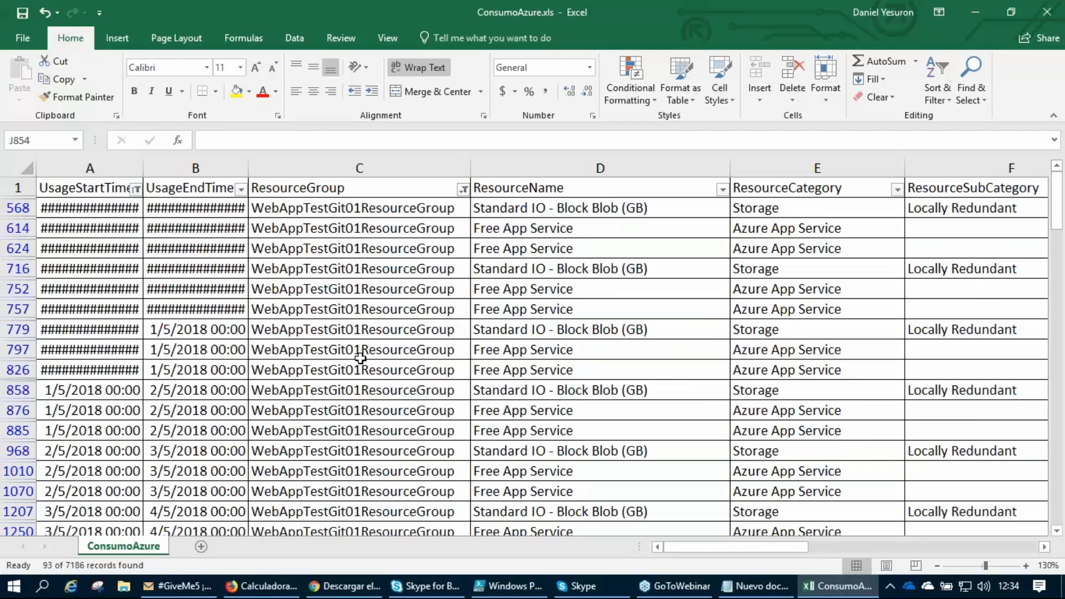
left_click(367, 188)
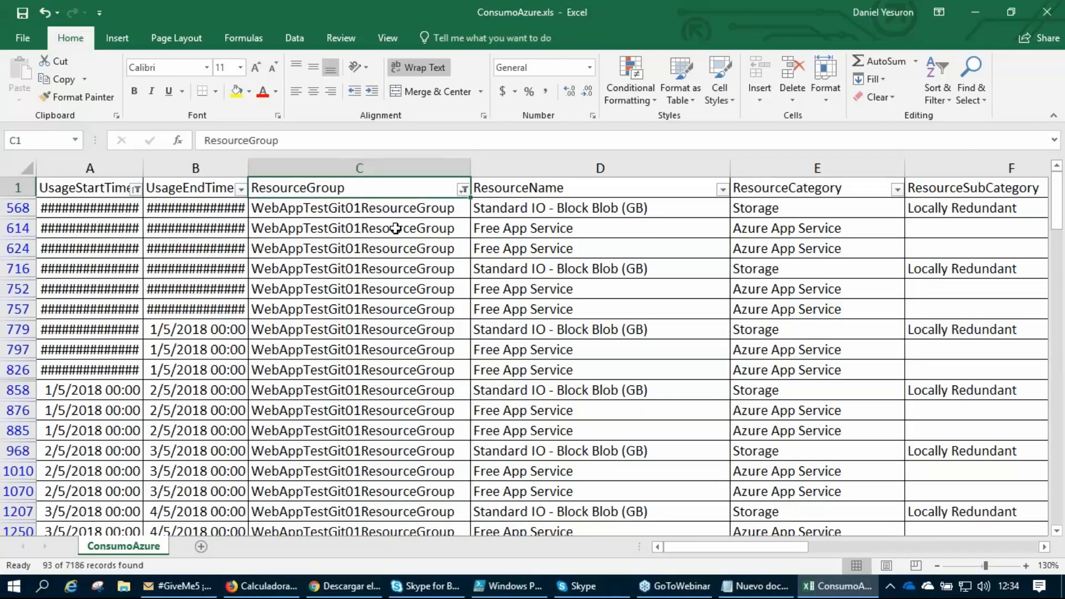
Review the ResourceName filter options for the filtered resource group and examine the neighbouring category and subcategory columns.
left_click(721, 189)
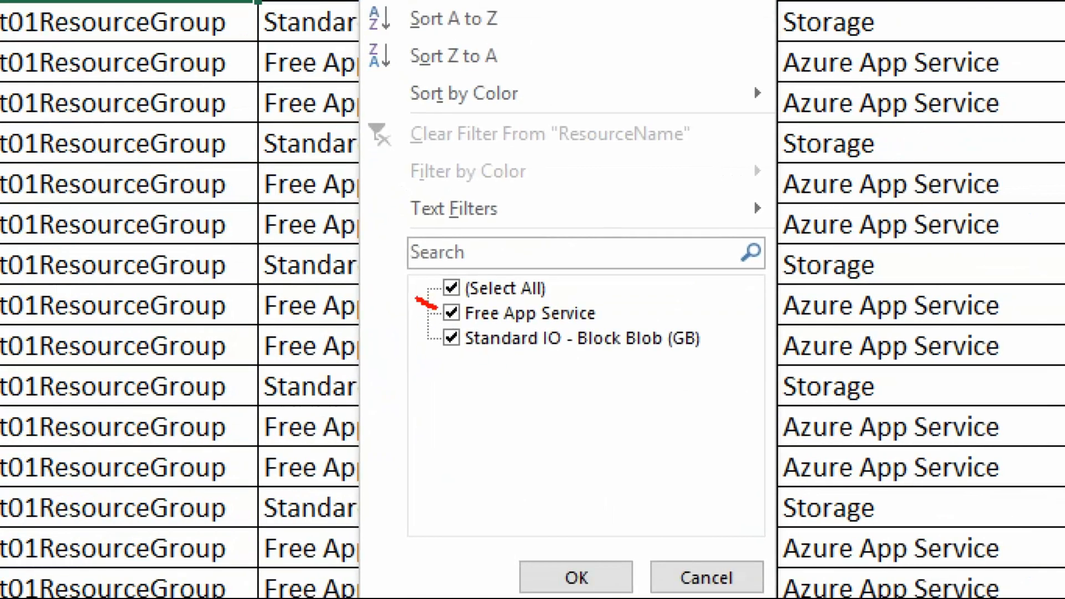
key("Escape")
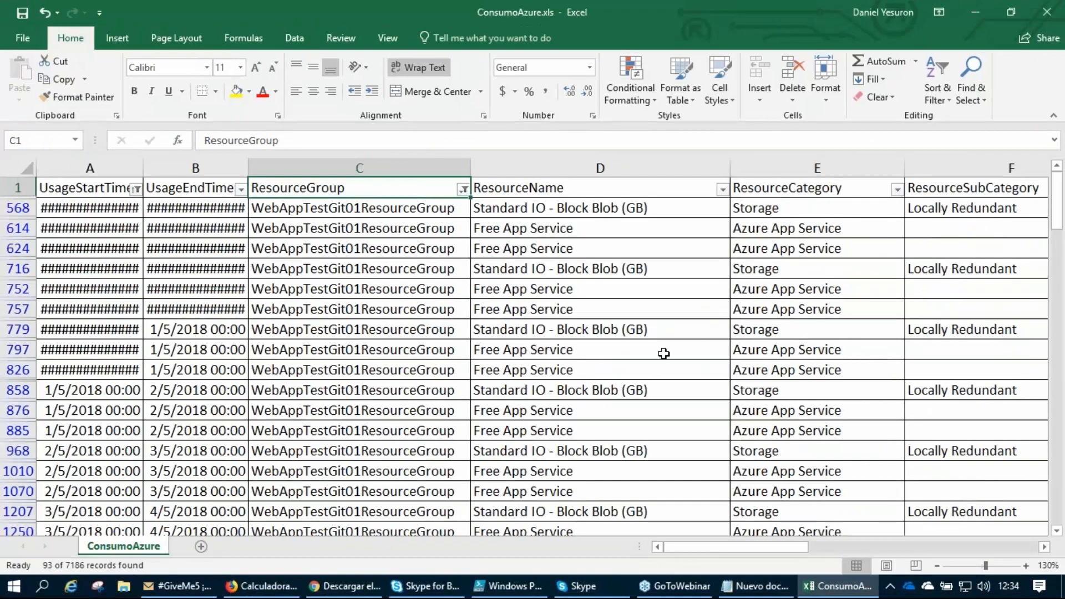
left_click(635, 358)
key("Right")
key("Right")
key("Right")
key("Left")
key("Left")
Switch to the webinar invitation email in Outlook, highlight the session Buenas Prácticas en Azure y Office 365, and return to the workbook.
left_click(179, 585)
scroll(506, 371, "down", 10)
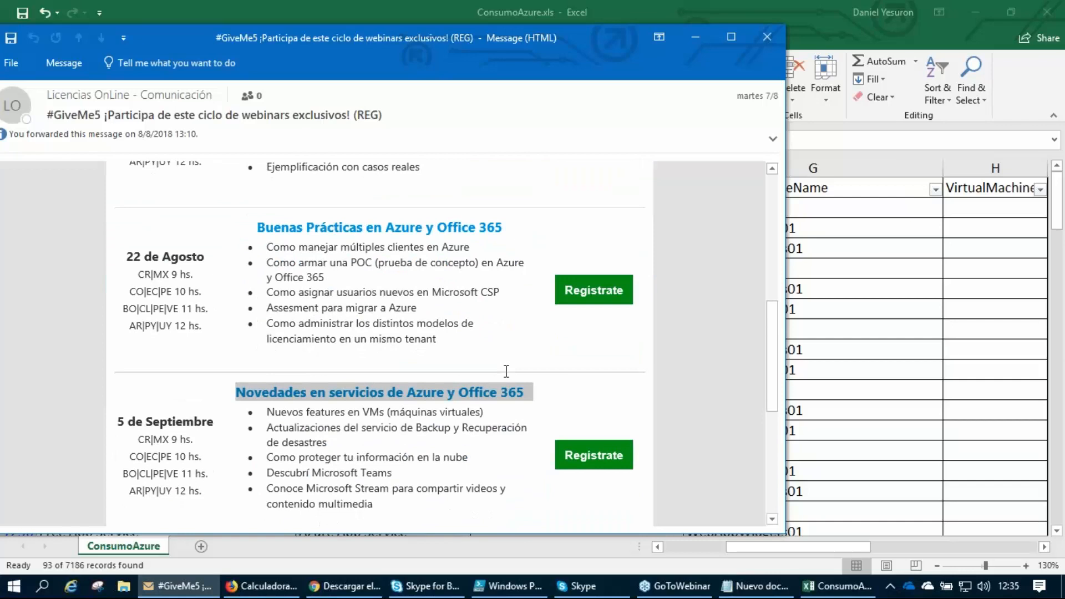
left_click_drag(313, 227, 434, 248)
left_click(696, 37)
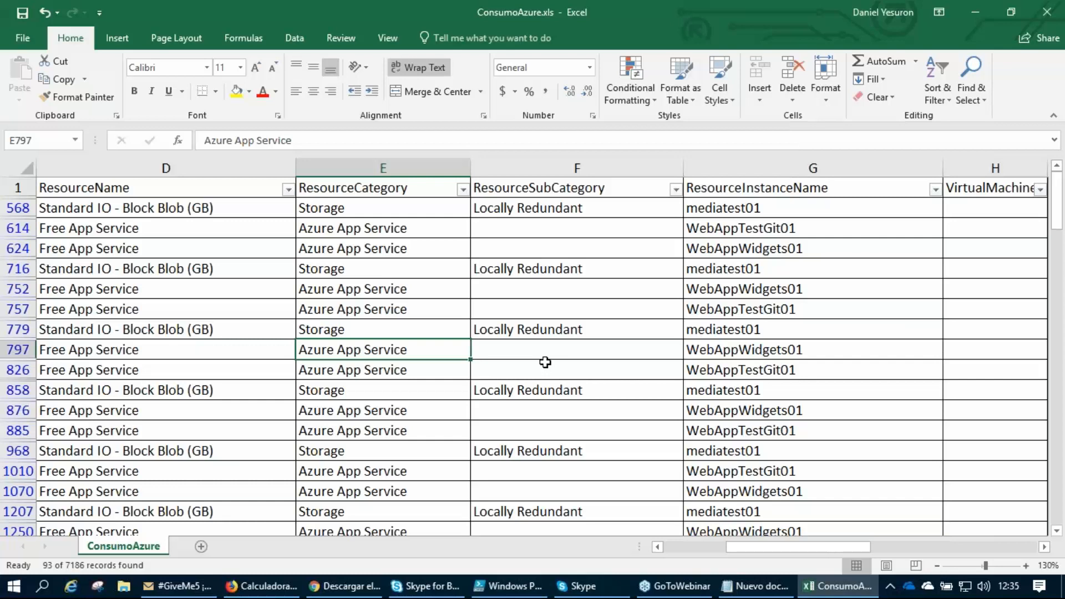
left_click(462, 189)
left_click(308, 342)
left_click(438, 488)
Filter the ResourceName column to Free App Service by excluding Standard IO - Block Blob (GB), and check the EndUserUnitRate in row 797.
left_click(288, 190)
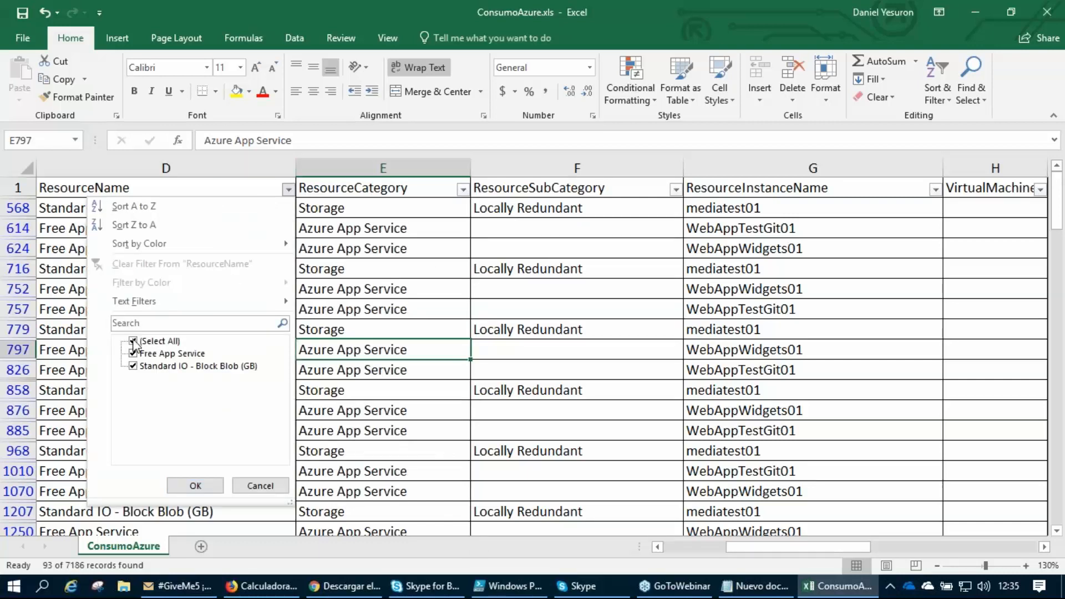
left_click(133, 366)
left_click(195, 486)
left_click_drag(804, 549, 895, 560)
left_click(675, 289)
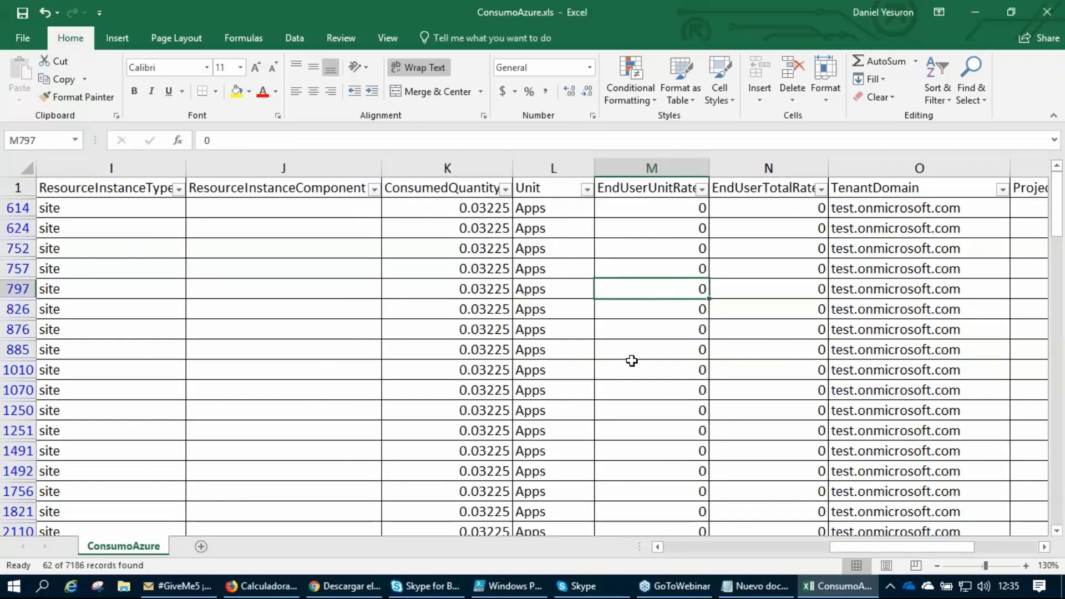
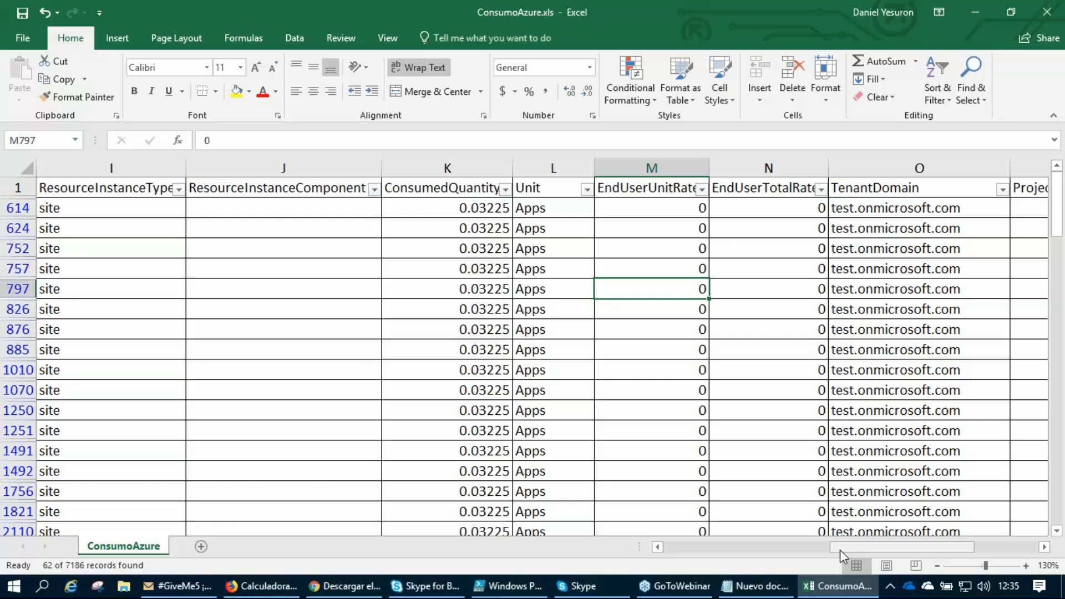
Review the Free App Service rows from the resource group and category columns across to the EndUserTotalRate in row 1251.
left_click_drag(839, 550, 662, 549)
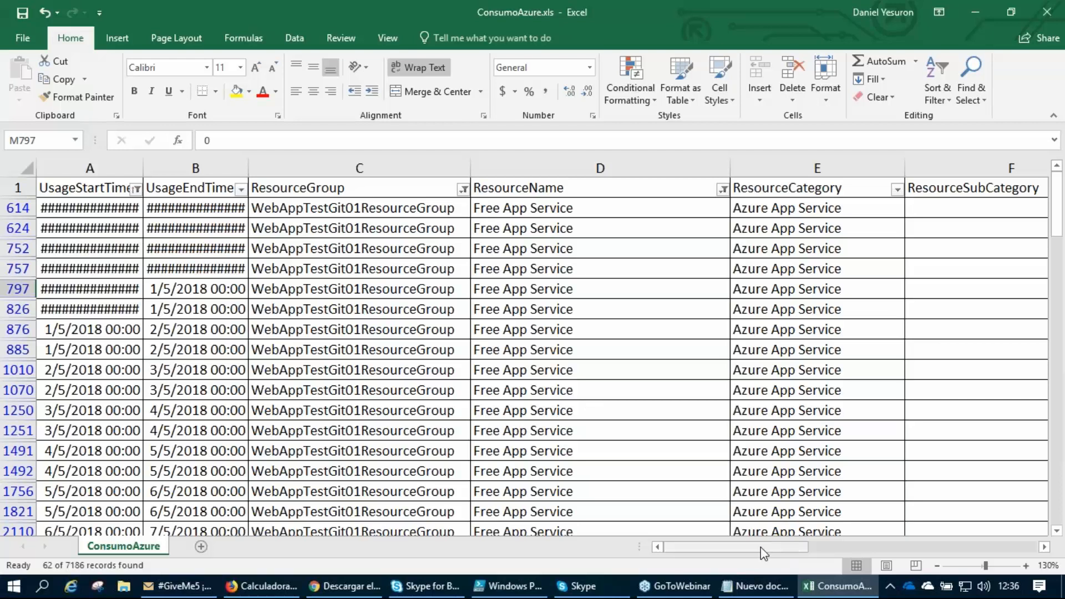
left_click_drag(760, 547, 913, 549)
left_click(376, 412)
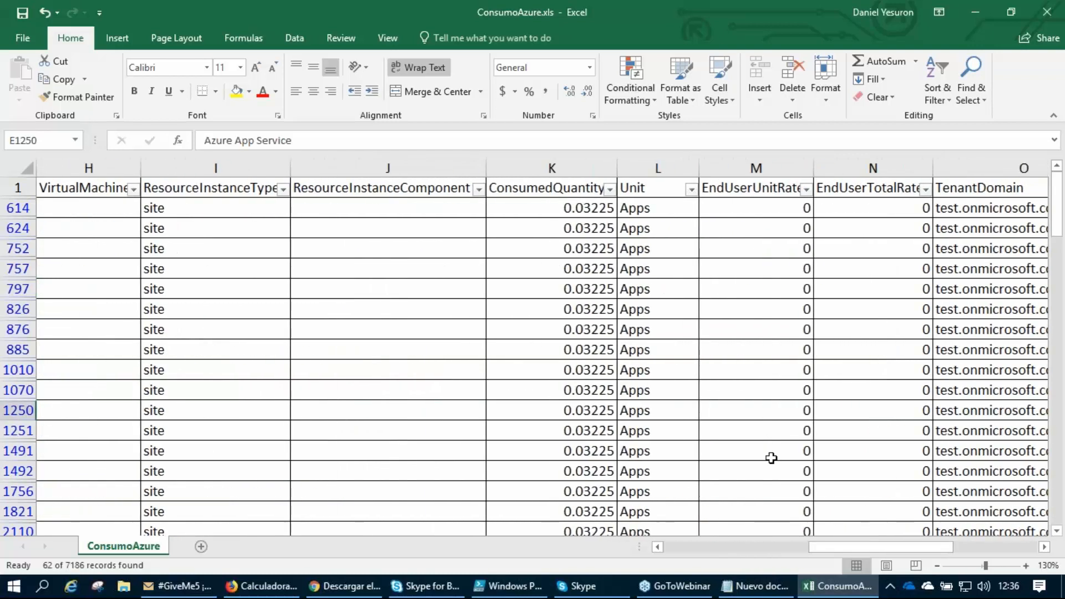
left_click(869, 425)
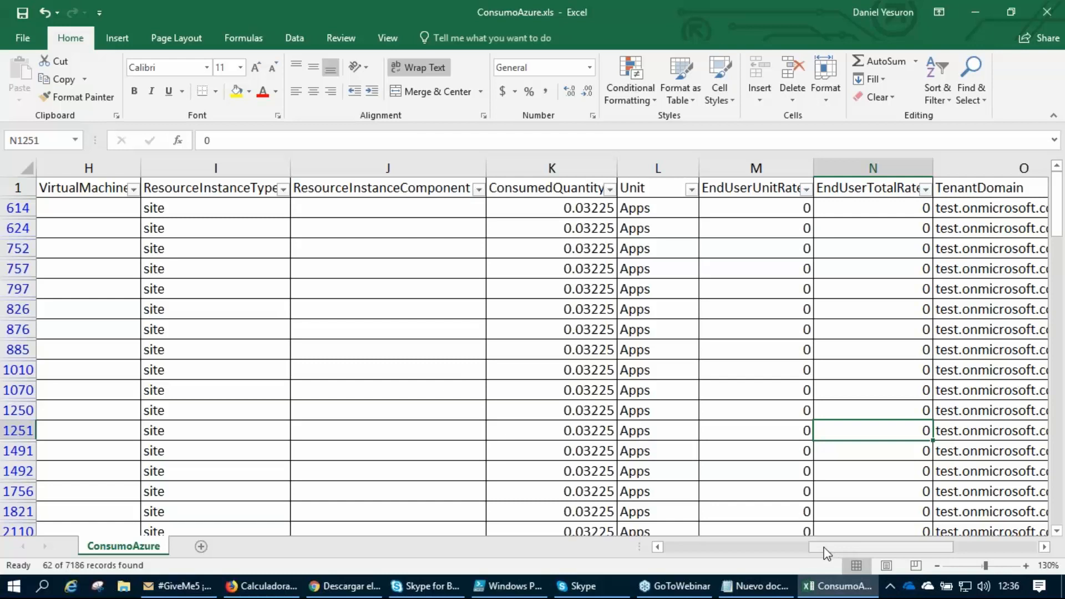
Reset the ResourceGroup filter to include all resource groups.
left_click_drag(826, 553, 673, 550)
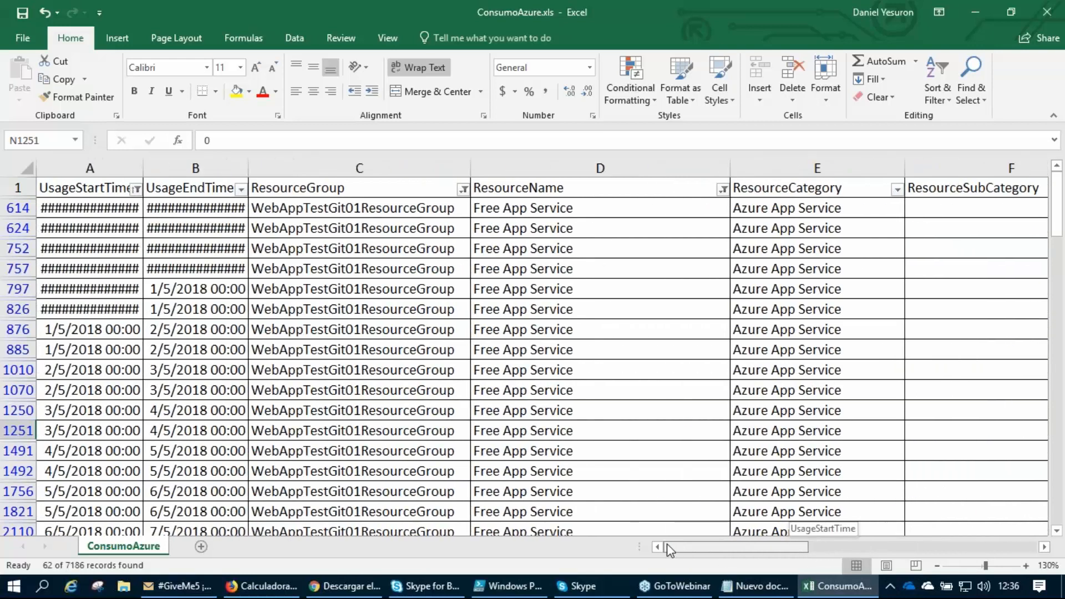
left_click(463, 190)
left_click(308, 341)
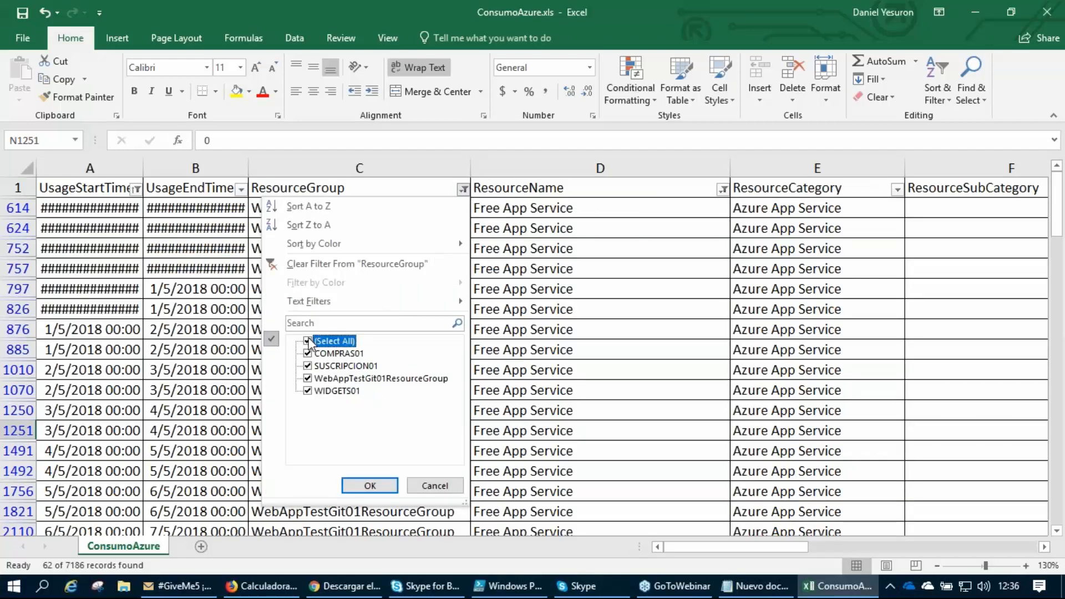
left_click(369, 485)
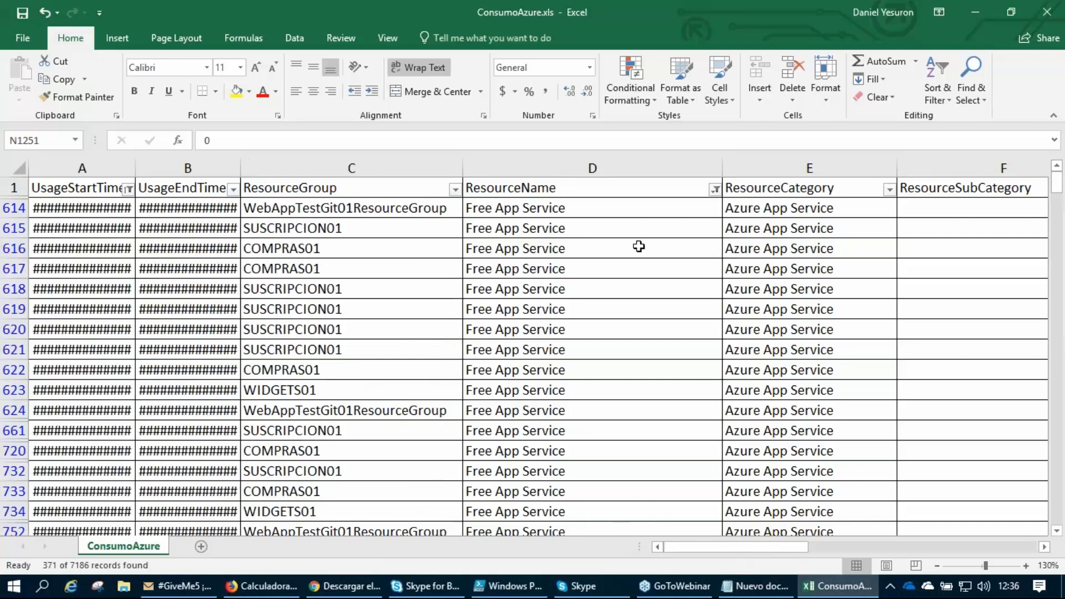
Filter the ResourceName column to show only 2vCore, excluding Free App Service.
left_click(715, 190)
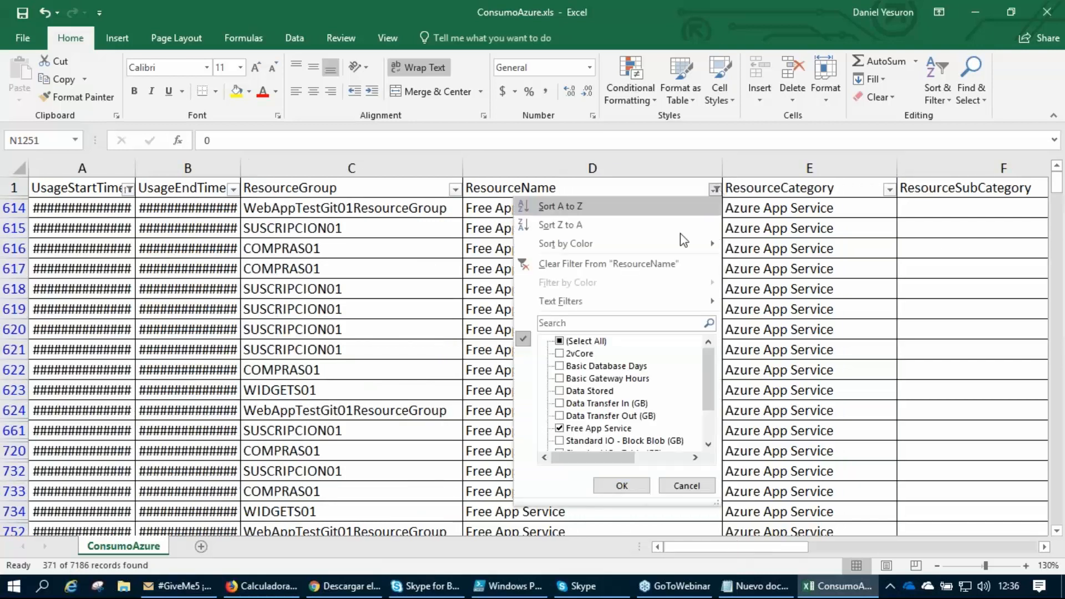
left_click(559, 428)
left_click(559, 353)
left_click(623, 484)
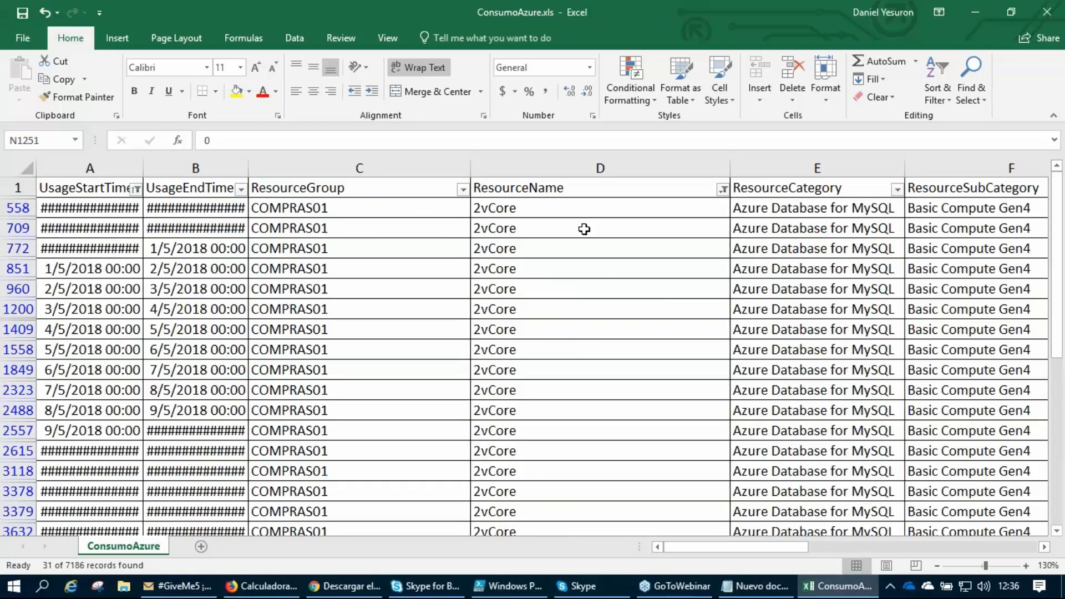
Examine the 2vCore rows' resource name, category, subcategory and instance columns, and follow row 558 across to its quantity and rates.
left_click(542, 190)
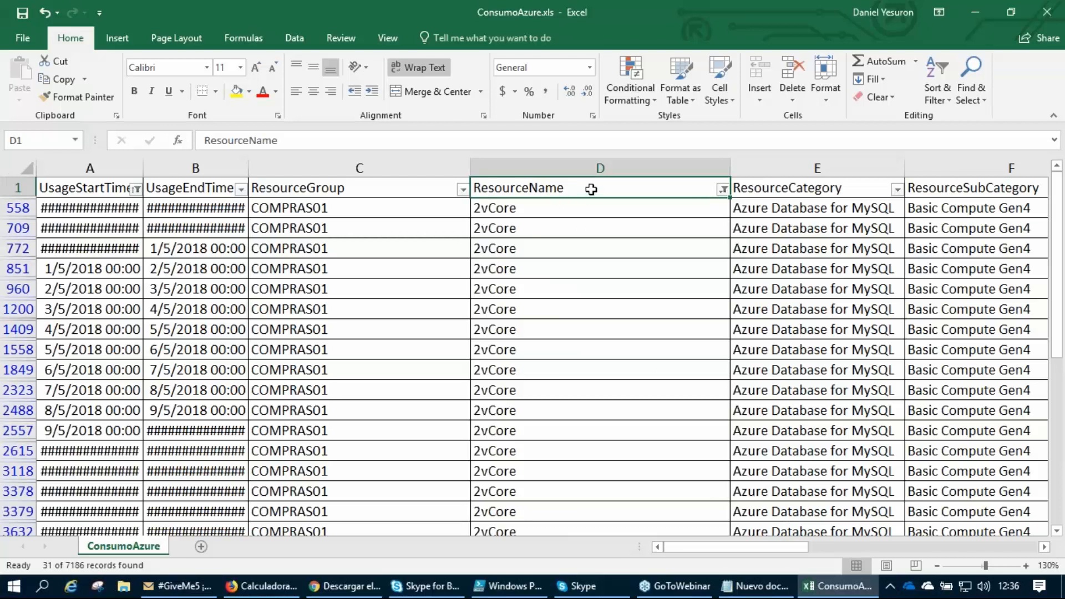
left_click_drag(591, 189, 590, 268)
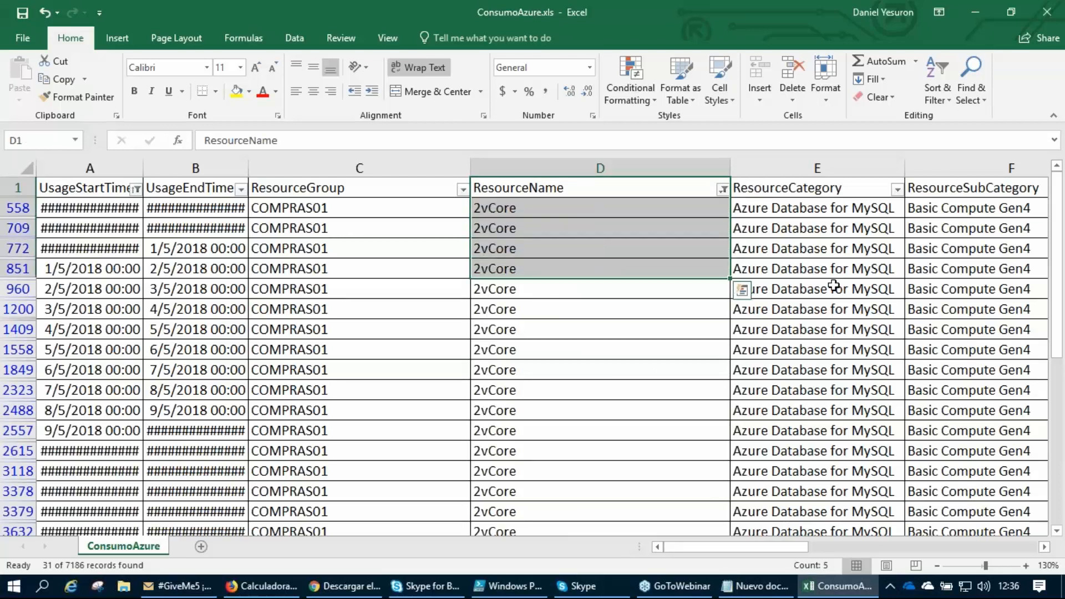
left_click(819, 214)
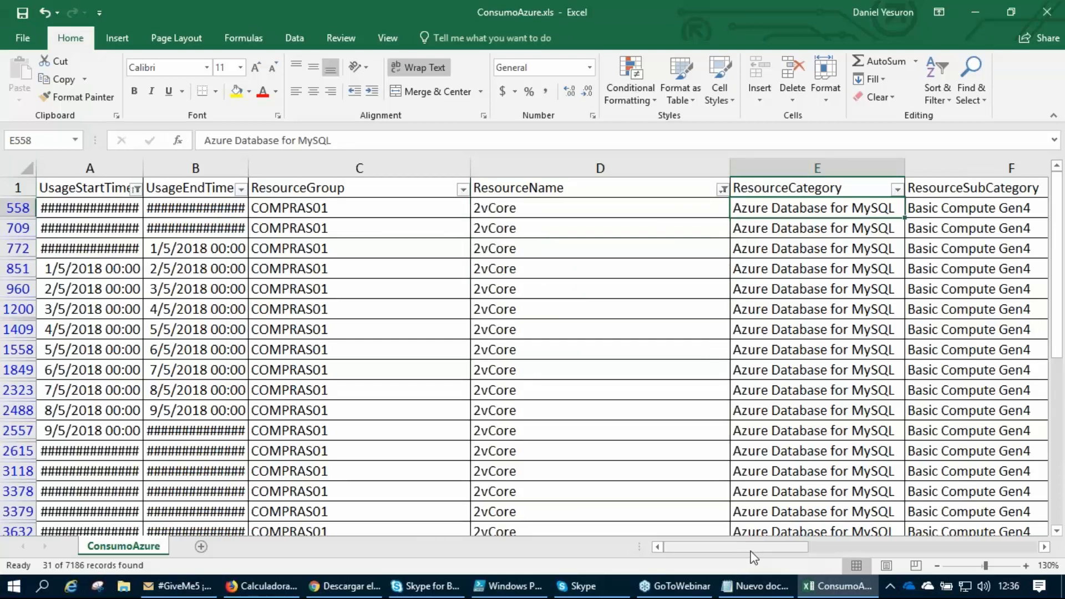
left_click_drag(748, 546, 820, 542)
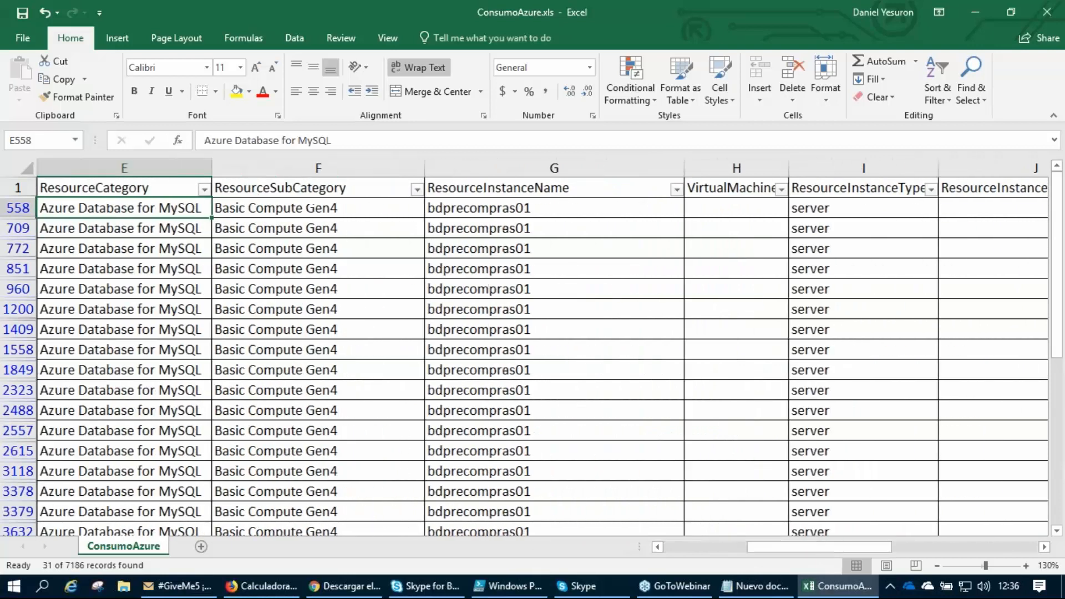
left_click(339, 207)
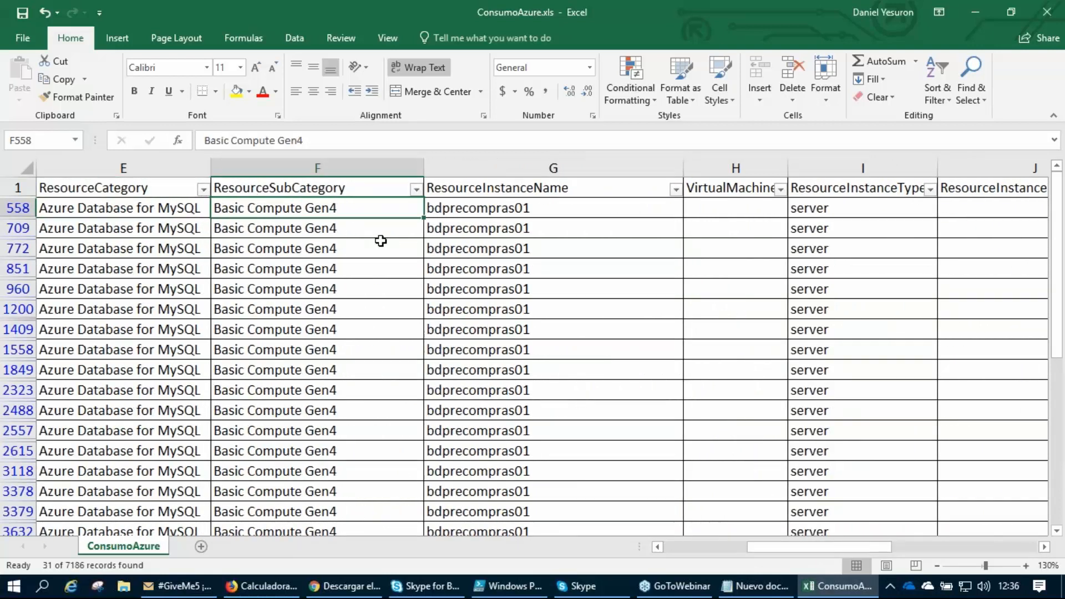
left_click(607, 215)
key("Right")
key("Right")
key("Right")
key("Right")
key("Right")
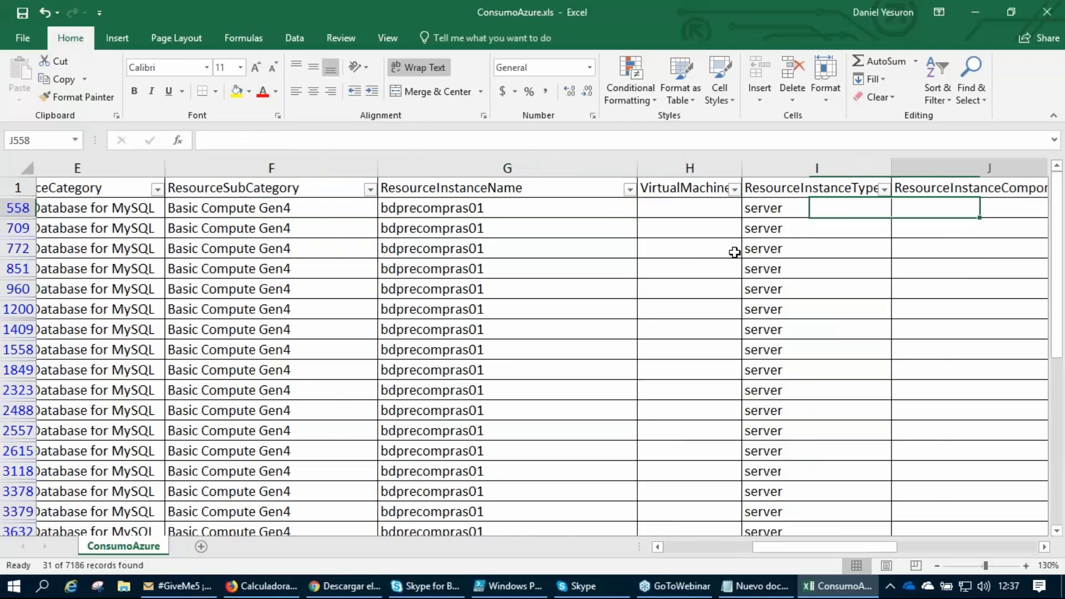
key("Right")
key("Right")
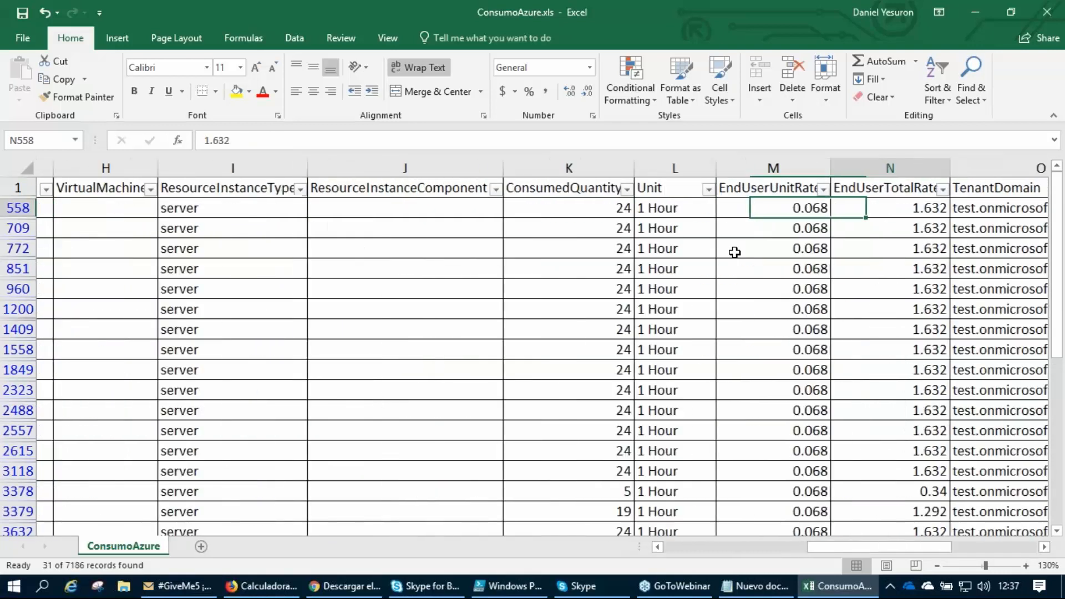
key("Left")
key("Left")
key("Left")
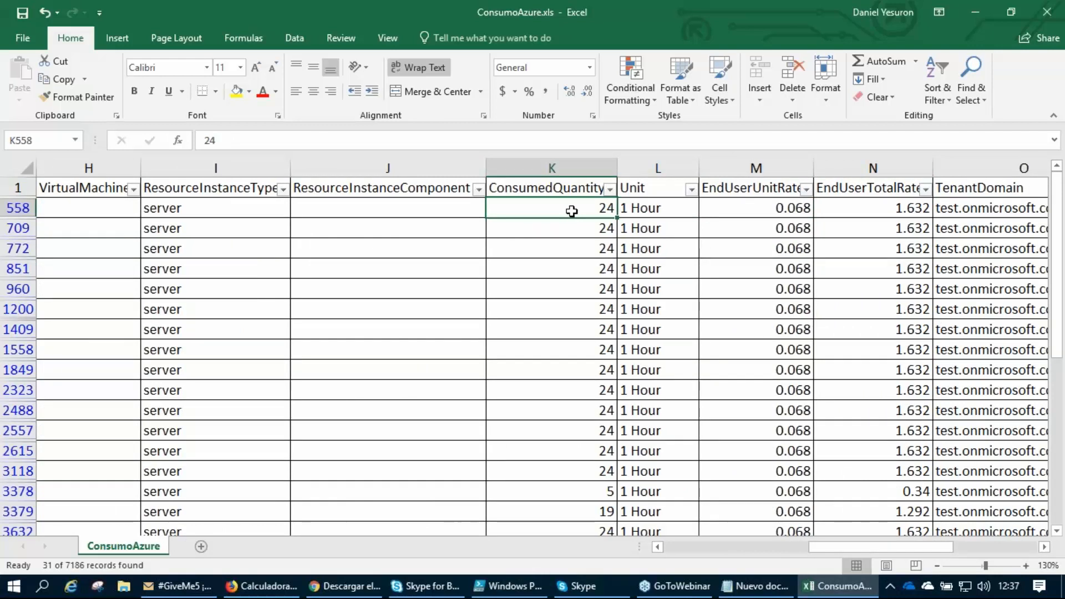
Compare the consumed quantities in the first 2vCore rows and check row 772's quantity against its unit rate and total rate.
key("Right")
left_click(573, 213)
left_click(573, 234)
left_click(577, 249)
left_click(761, 249)
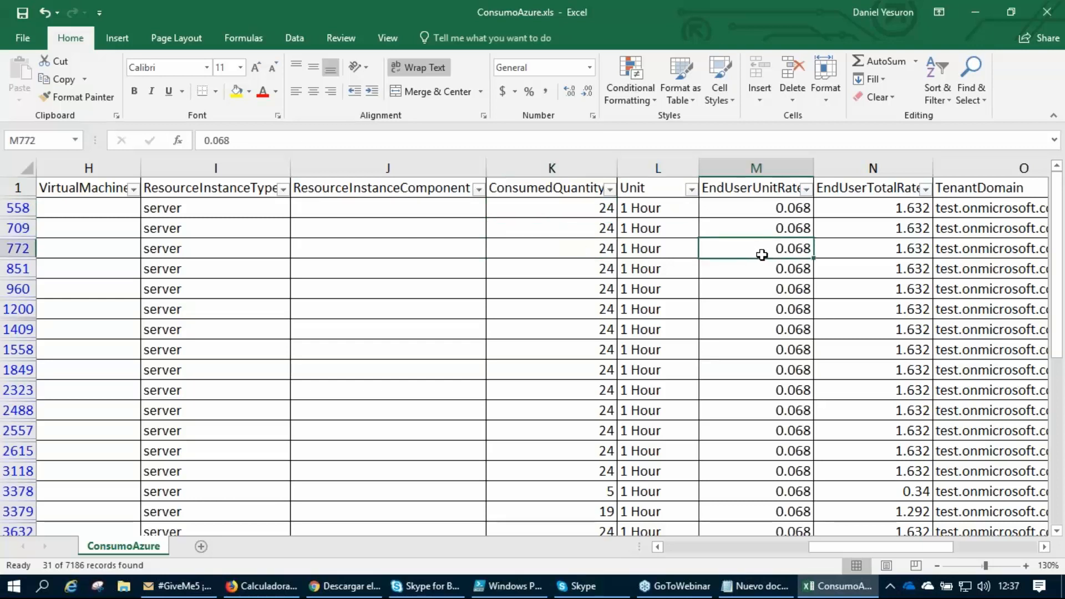
left_click(894, 252)
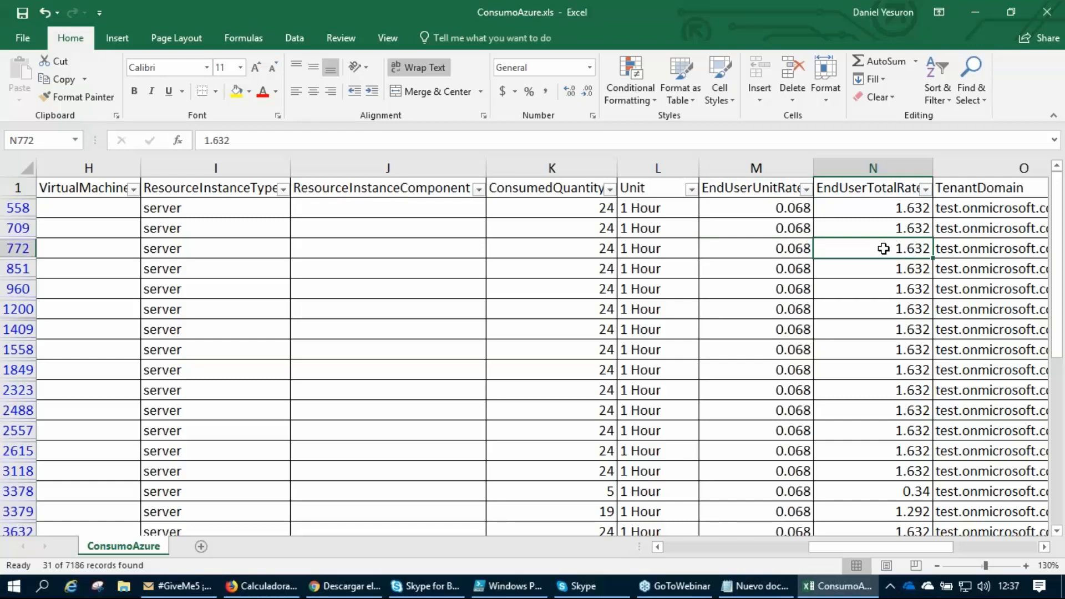
left_click(591, 252)
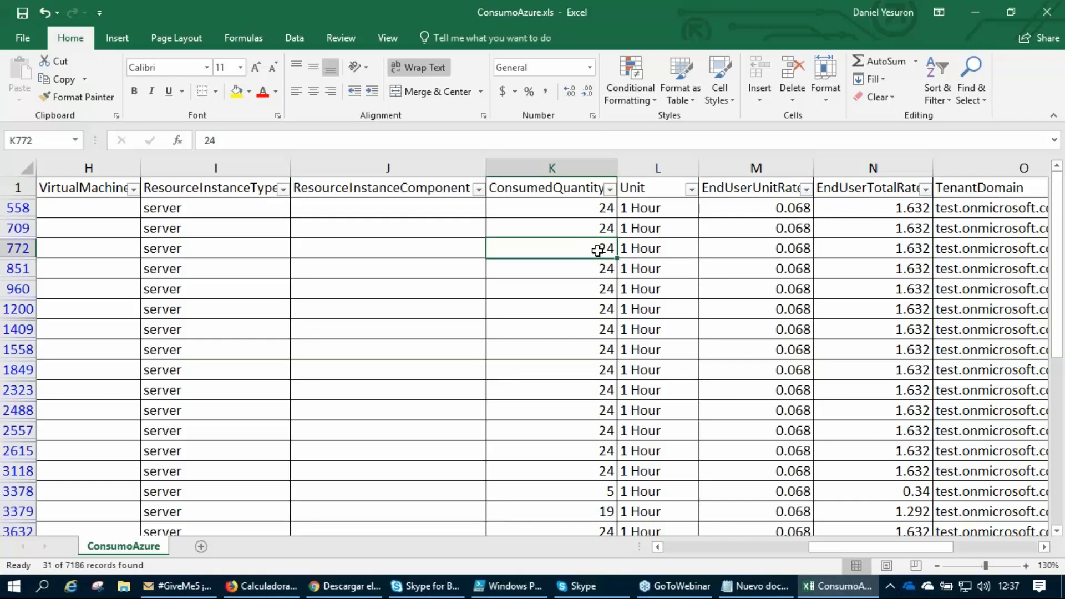
left_click(757, 249)
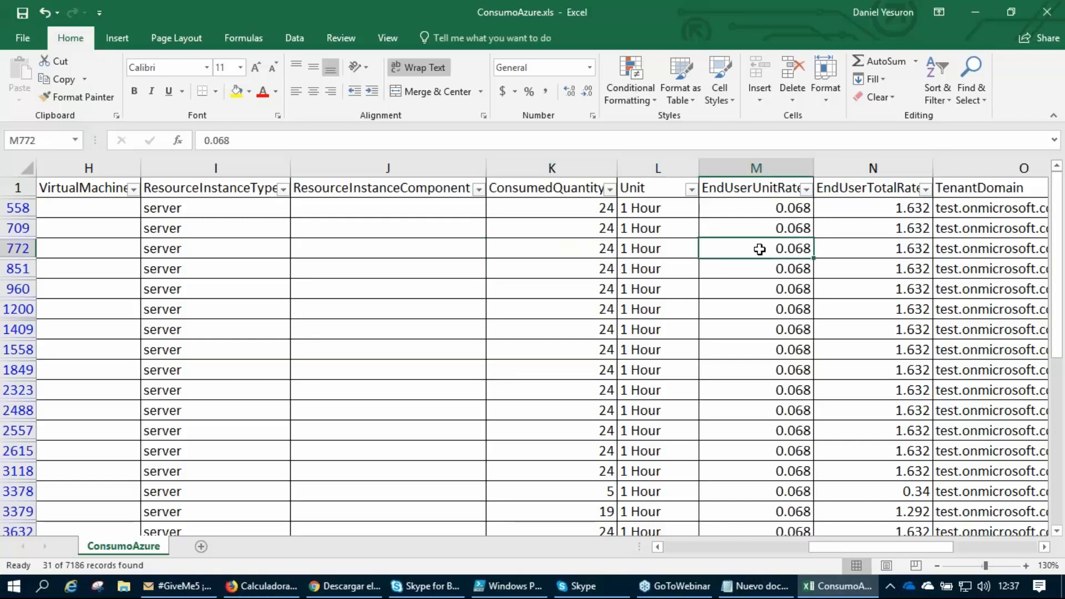
left_click(868, 250)
Inspect row 3378's consumed quantity and trace the row back to its usage start date and across to its unit rate.
scroll(737, 321, "down", 1)
scroll(739, 324, "down", 2)
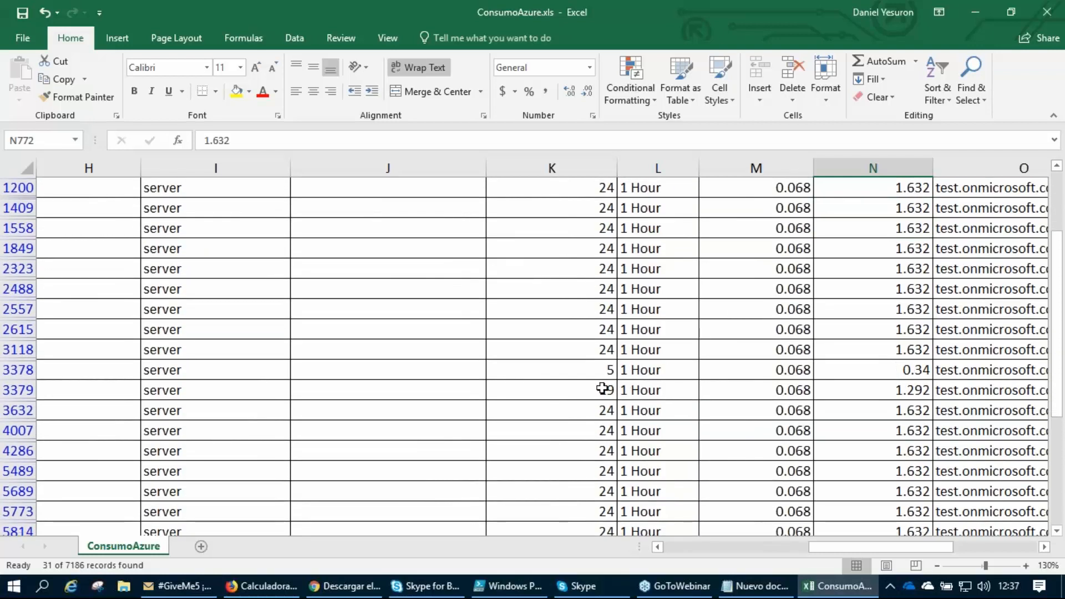
left_click(597, 370)
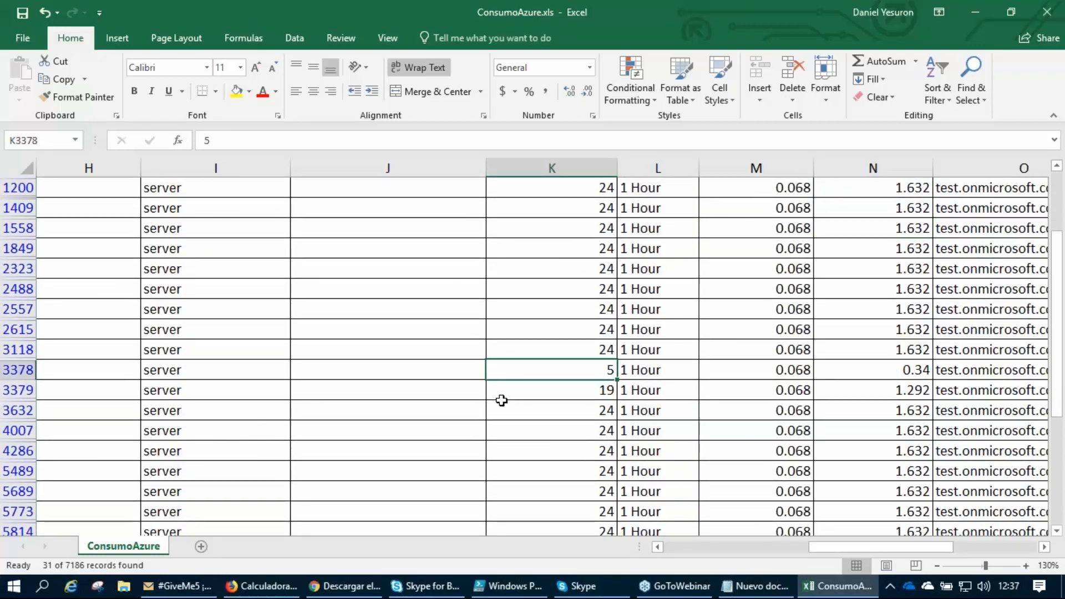
key("Left")
key("Left")
key("Left")
key("Left")
key("Left")
key("Left")
key("Left")
key("Left")
key("Left")
key("Left")
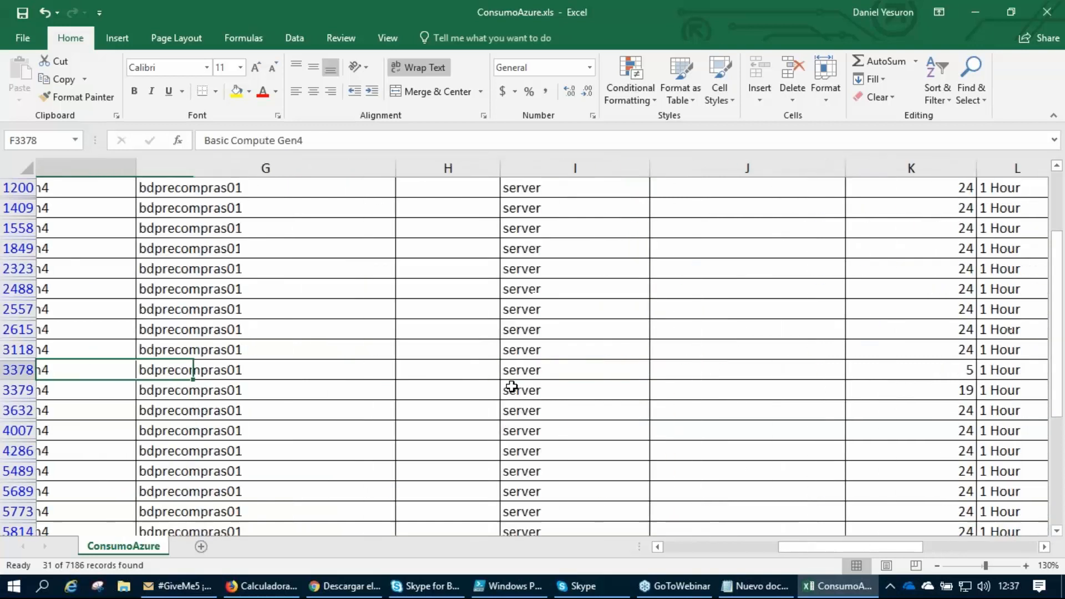
key("Right")
key("Right")
key("Left")
key("Left")
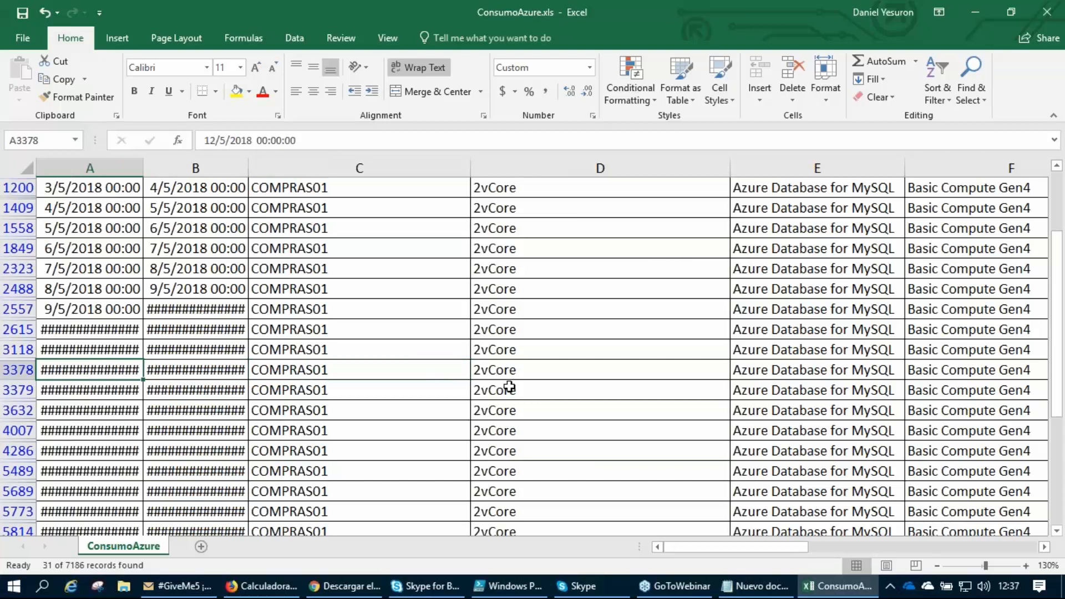
key("Right")
key("Right")
key("Right")
key("Right")
key("Right")
key("Right")
key("Right")
key("Right")
key("Right")
key("Right")
key("Right")
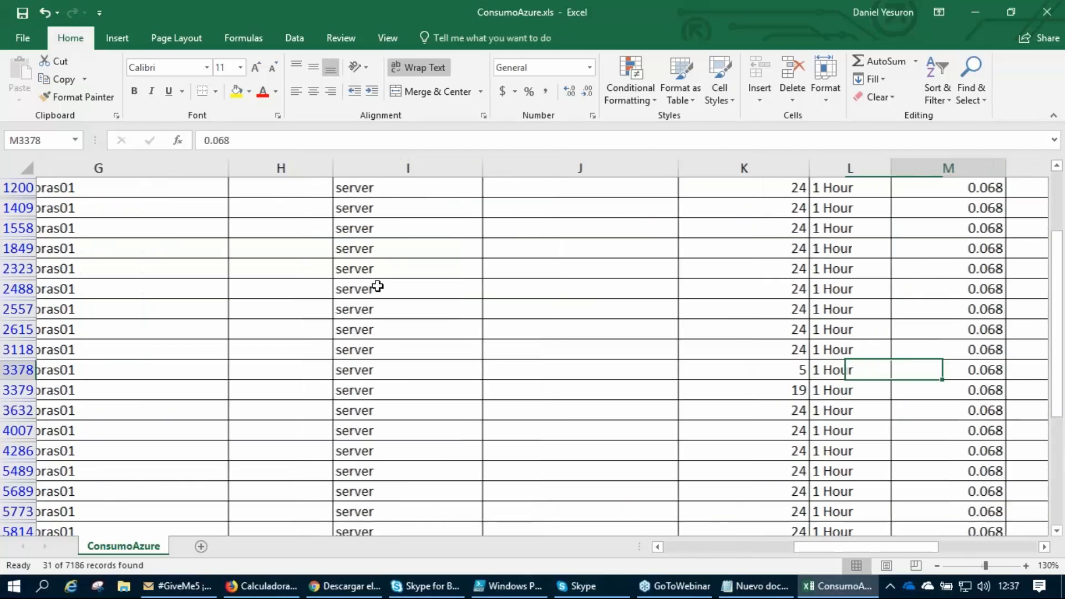
key("Left")
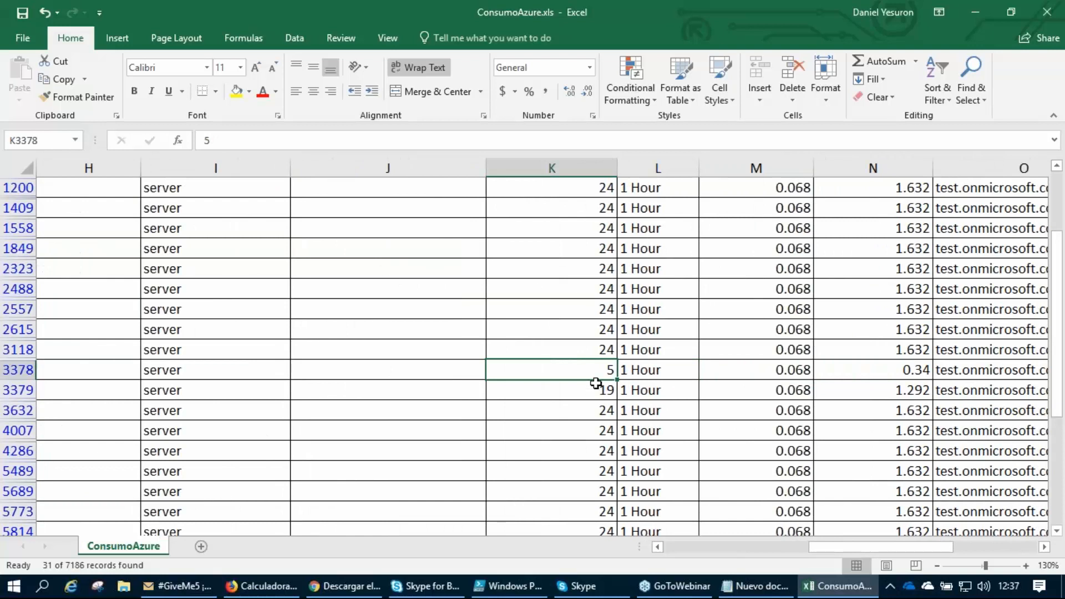
Check the consumed quantities from row 3379 down to the end of the filtered 2vCore rows.
left_click(575, 383)
key("Down")
scroll(575, 384, "down", 1)
scroll(576, 384, "down", 3)
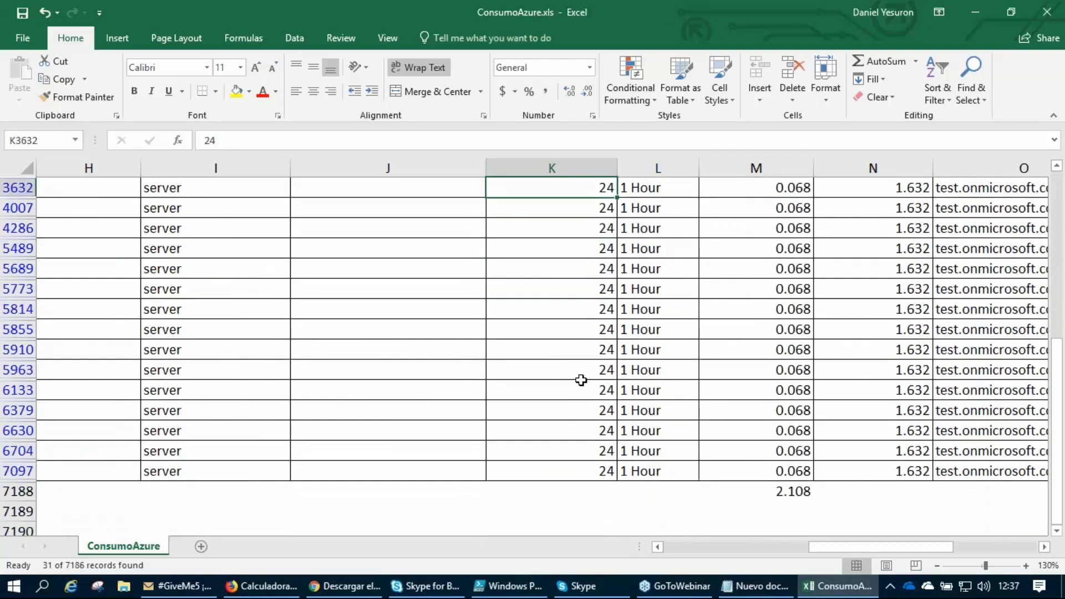
scroll(580, 380, "up", 6)
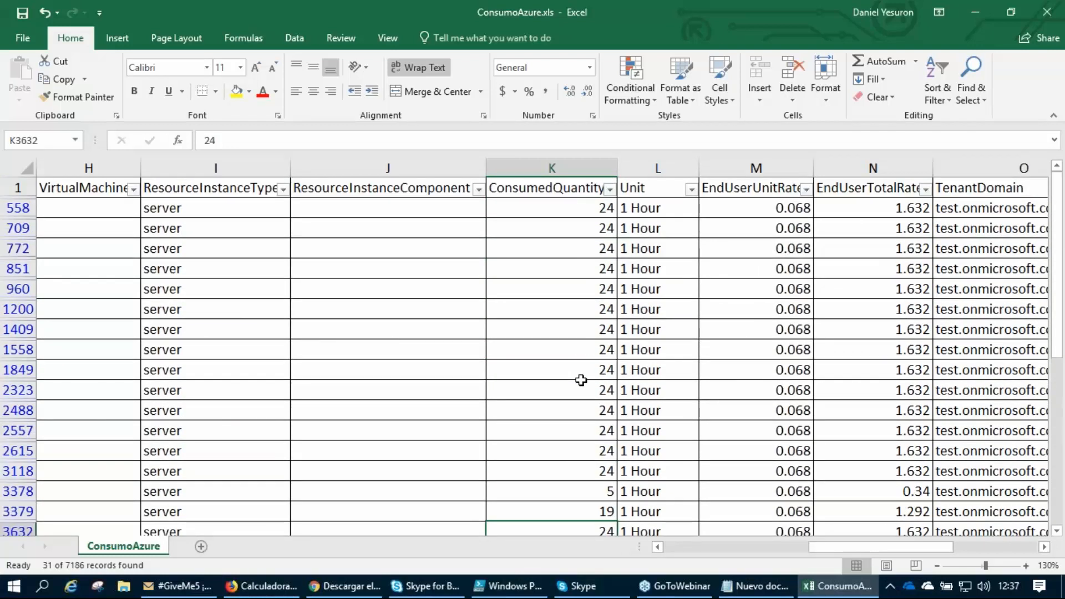
Change the ResourceName filter from 2vCore to vCore only.
left_click_drag(847, 549, 788, 537)
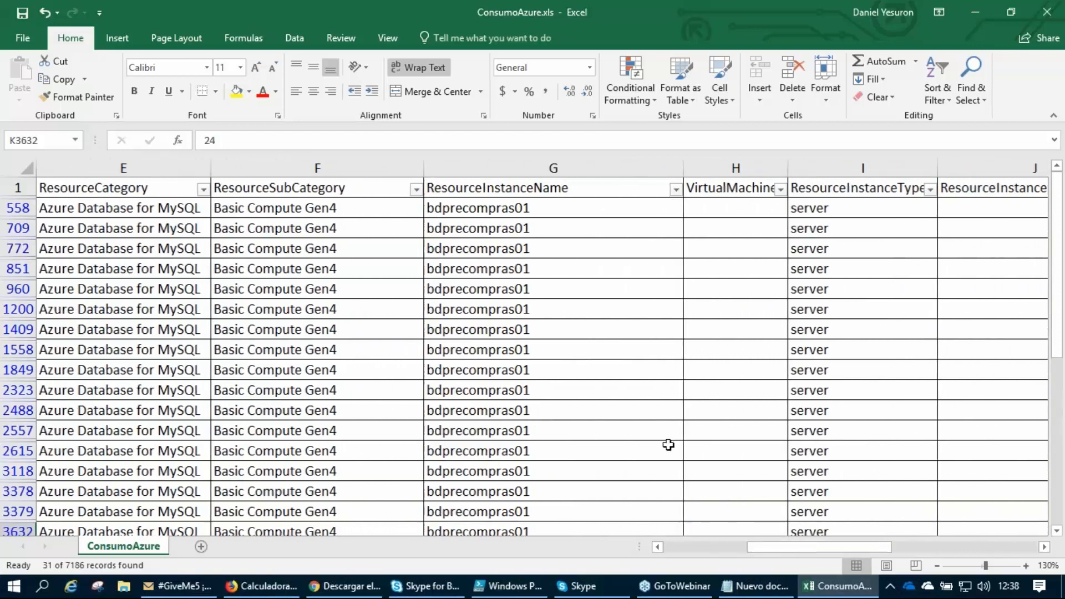
left_click(203, 189)
left_click(203, 189)
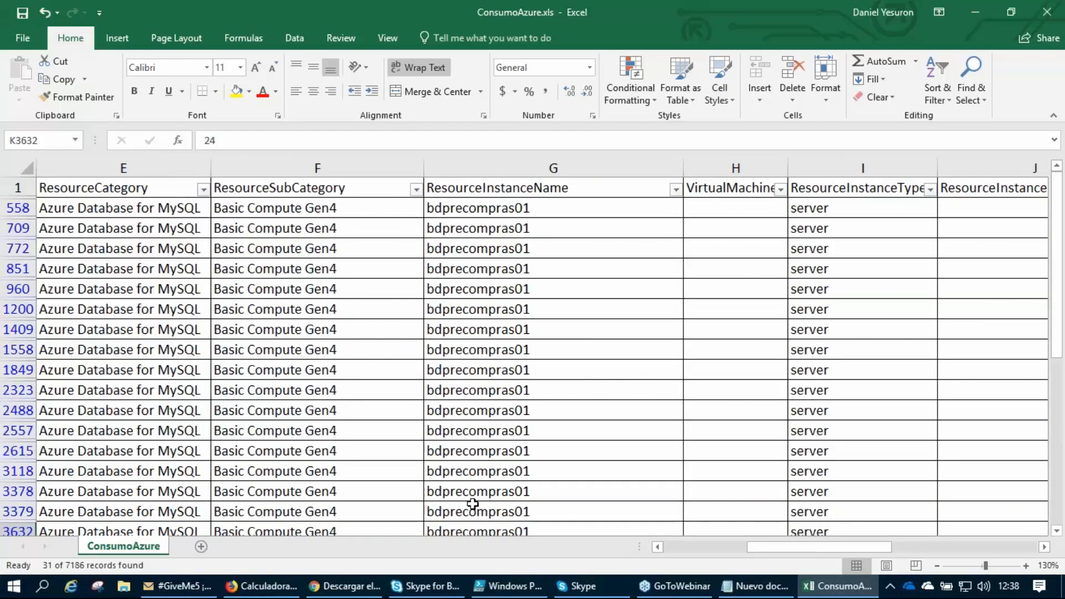
left_click(658, 547)
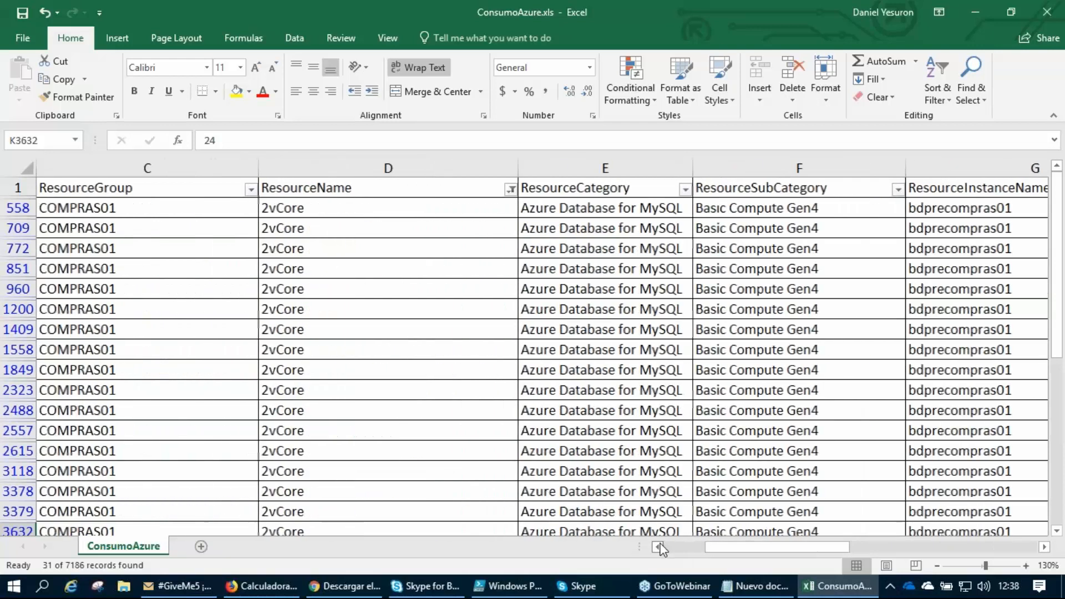
left_click(615, 190)
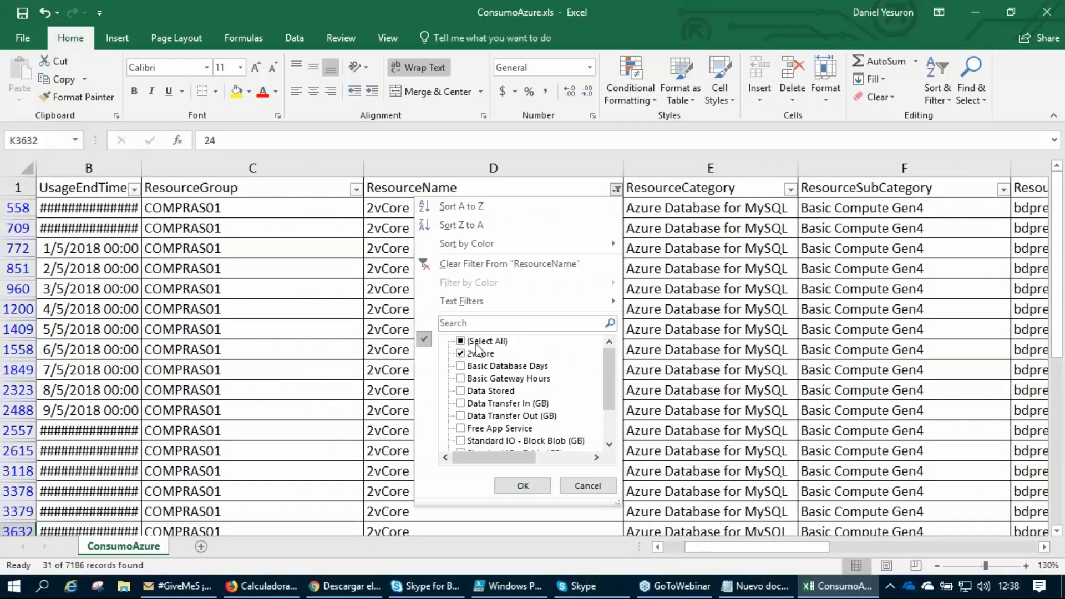
left_click(460, 354)
left_click_drag(604, 397, 604, 431)
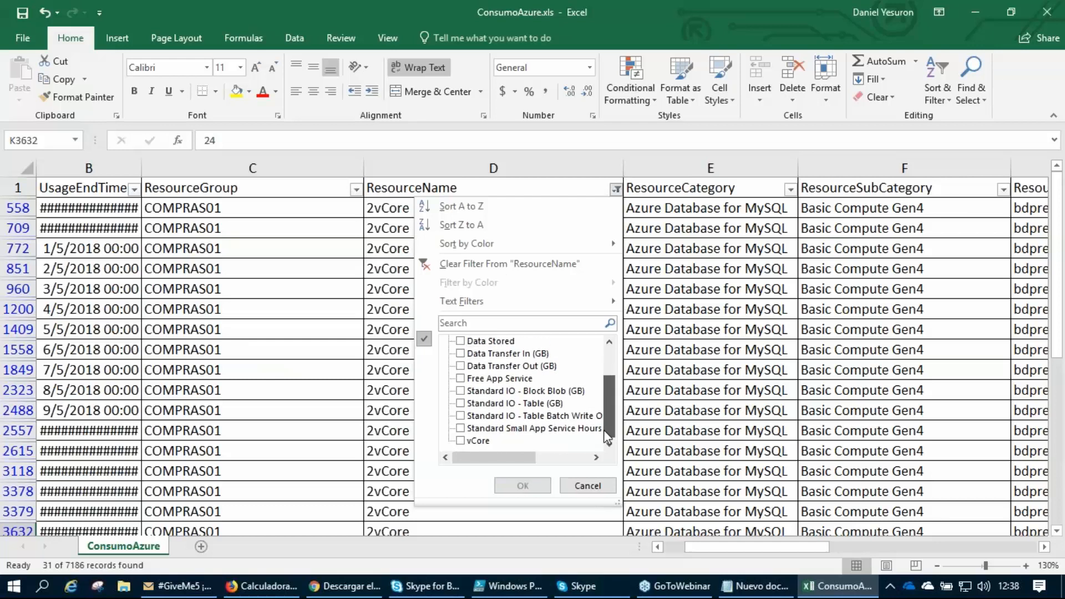
left_click(463, 439)
left_click(519, 485)
Follow row 665 across to its unit and compare the consumed quantities in rows 559 through 836.
left_click(396, 228)
key("Right")
key("Right")
key("Right")
key("Right")
key("Right")
key("Right")
key("Right")
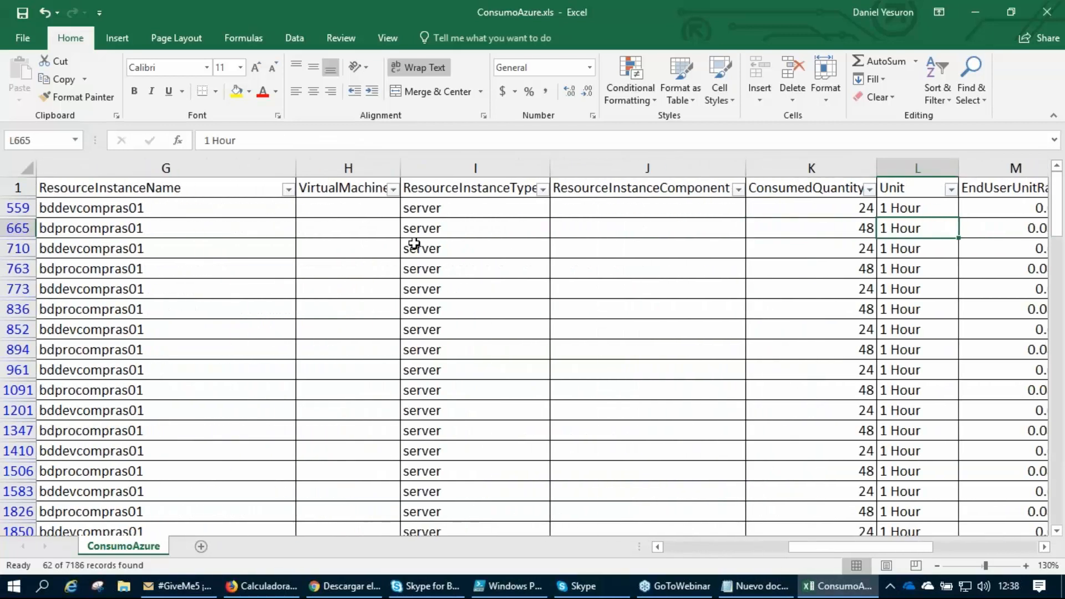
left_click(849, 209)
left_click(841, 229)
left_click(845, 248)
left_click(834, 264)
left_click(834, 289)
left_click(830, 314)
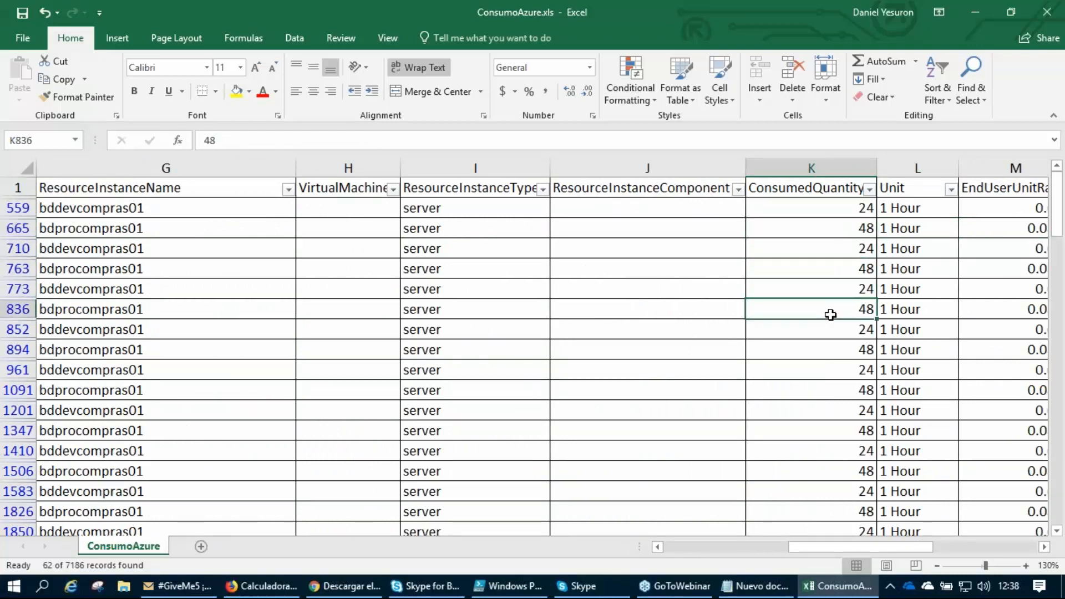
left_click(168, 207)
left_click(149, 256)
left_click(288, 190)
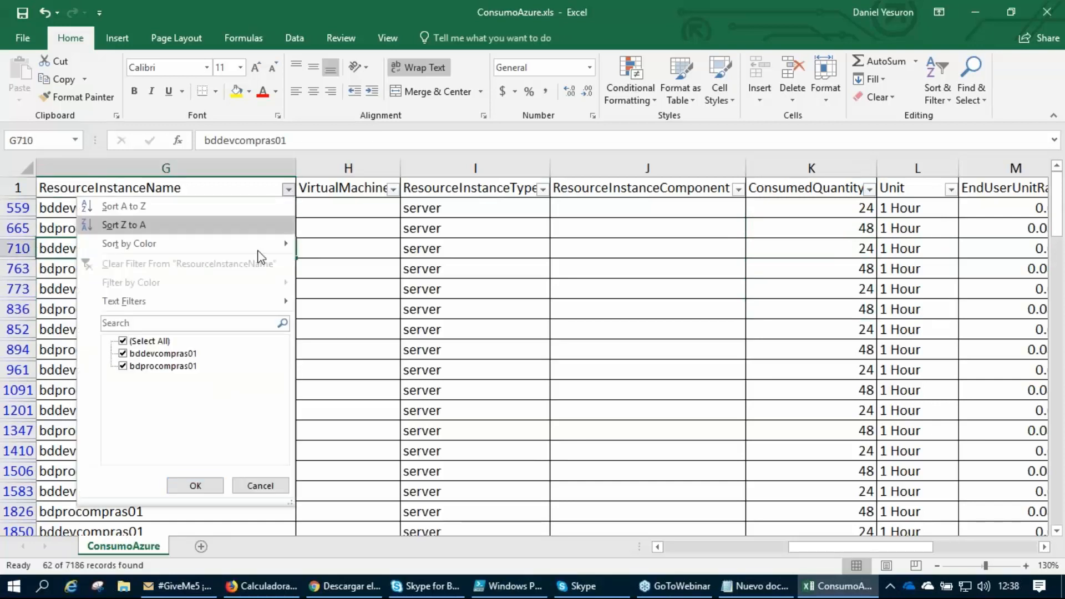
left_click(123, 367)
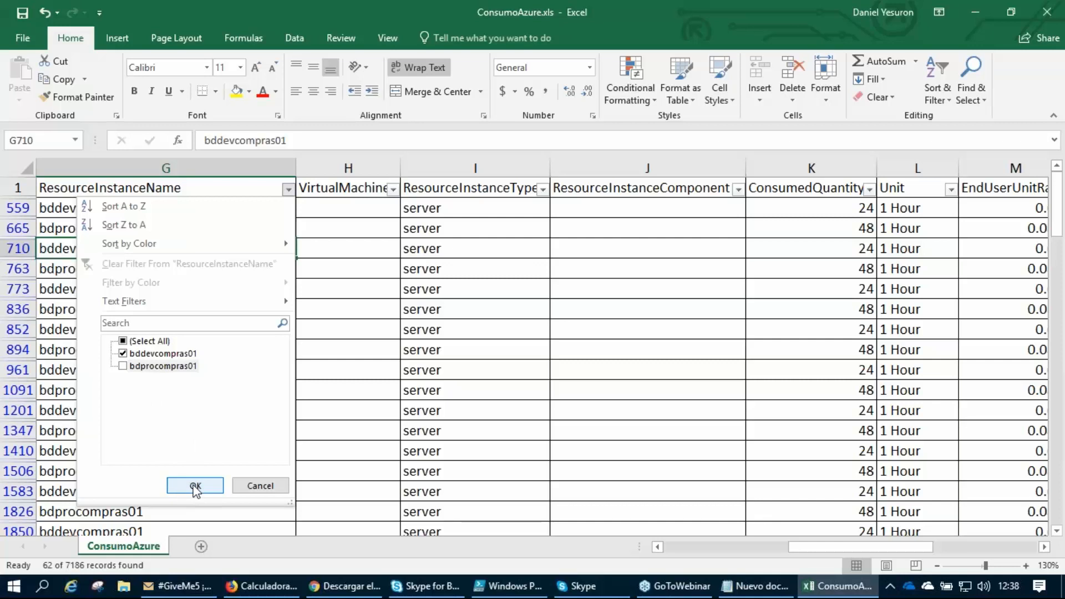
left_click(1052, 54)
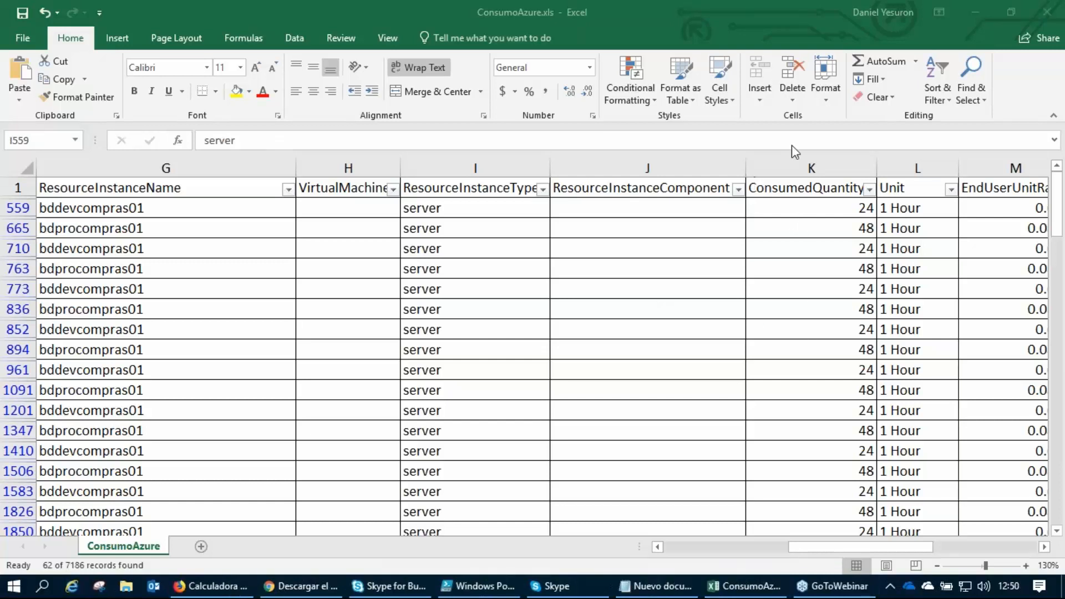
key("Left")
key("Left")
key("Right")
key("Right")
key("Right")
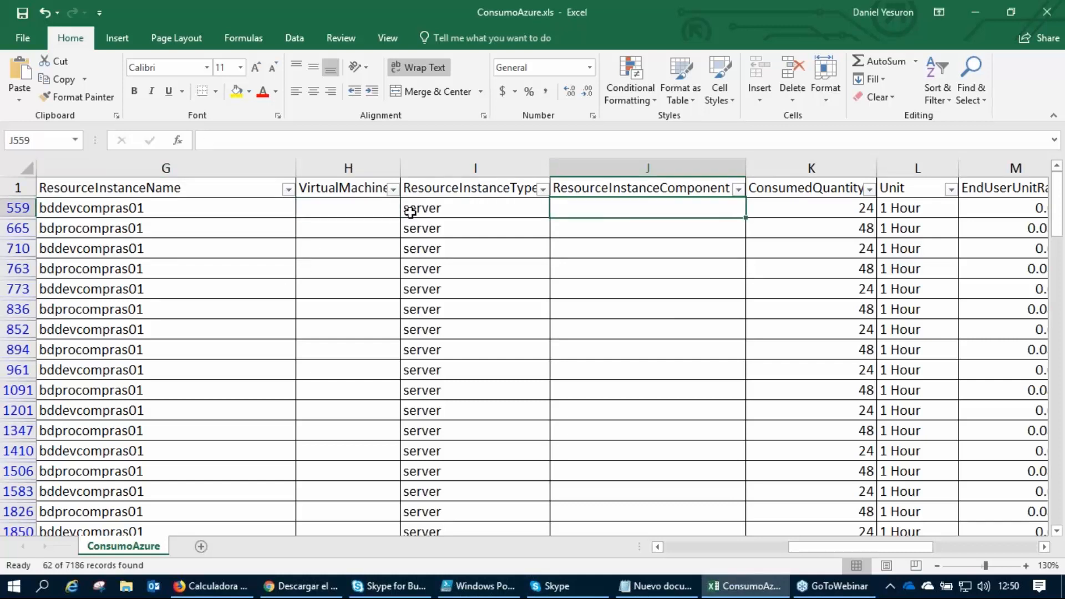
left_click(838, 48)
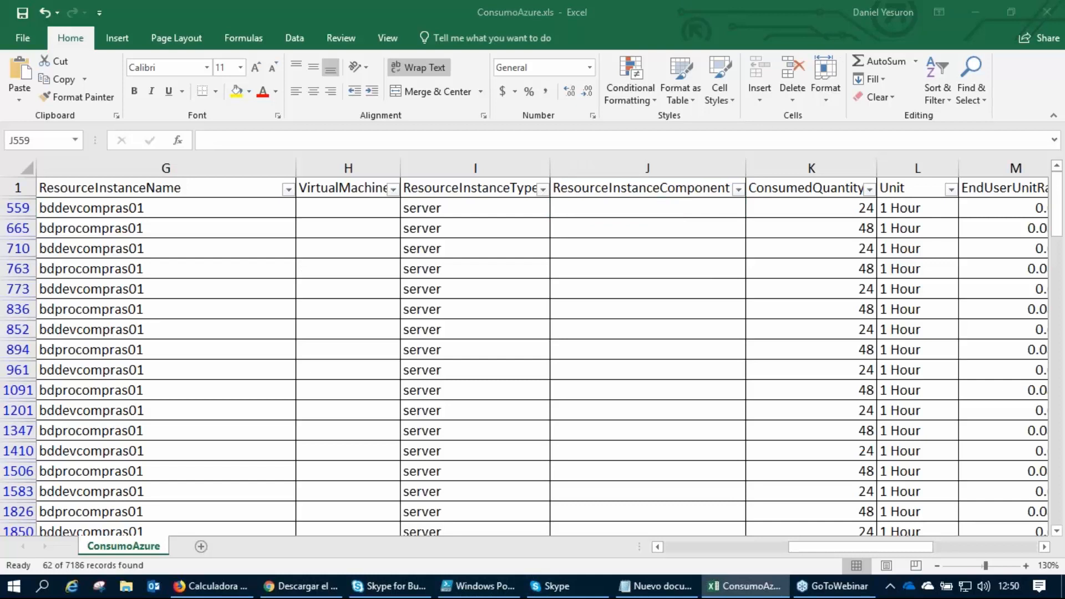
Trace row 559 from its instance name across to its end-user unit rate and back to its resource category.
left_click(320, 213)
key("Left")
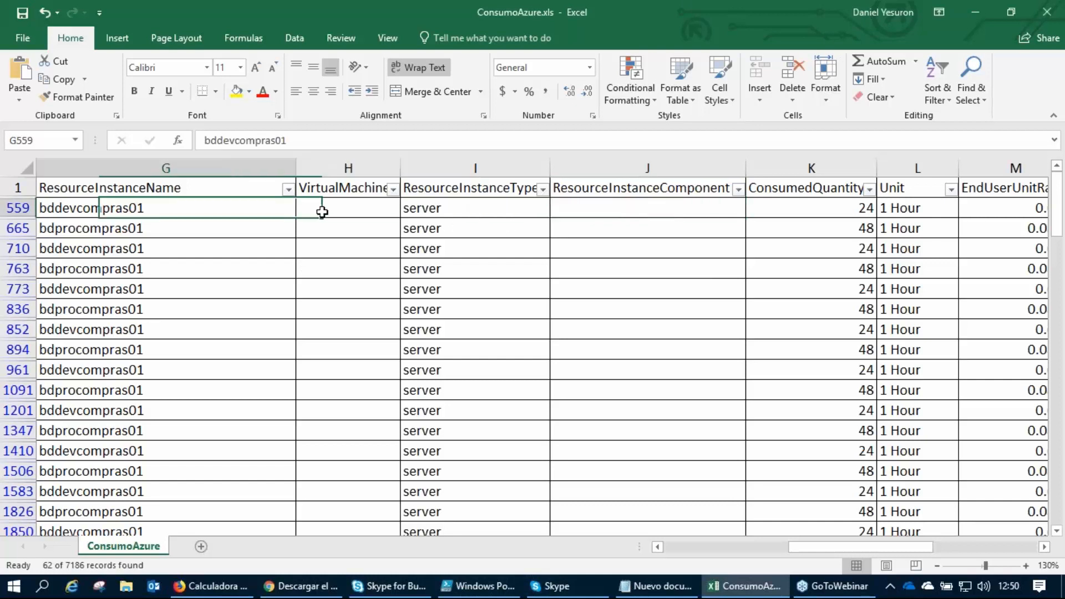
key("Left")
key("Right")
key("Right")
key("Right")
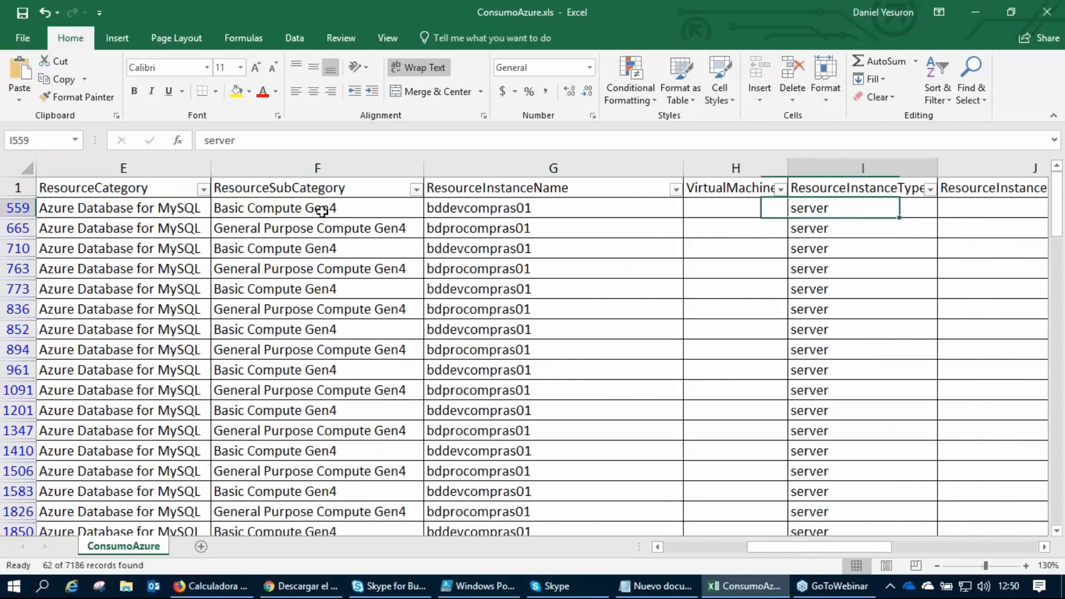
key("Right")
key("Right")
key("Right")
key("Right")
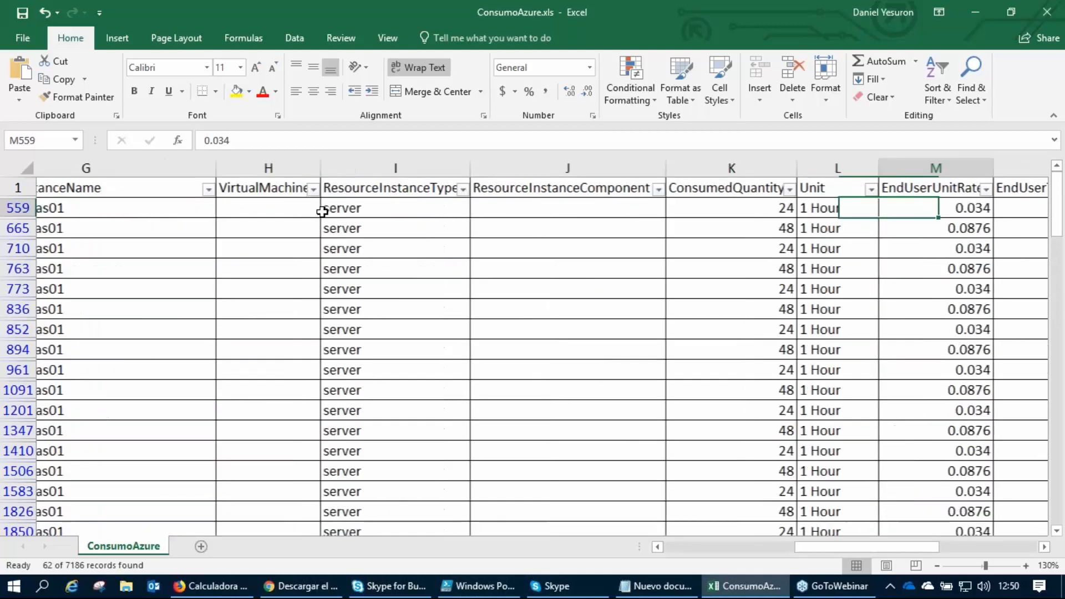
key("Left")
key("Left")
key("Left")
key("Left")
key("Left")
key("Left")
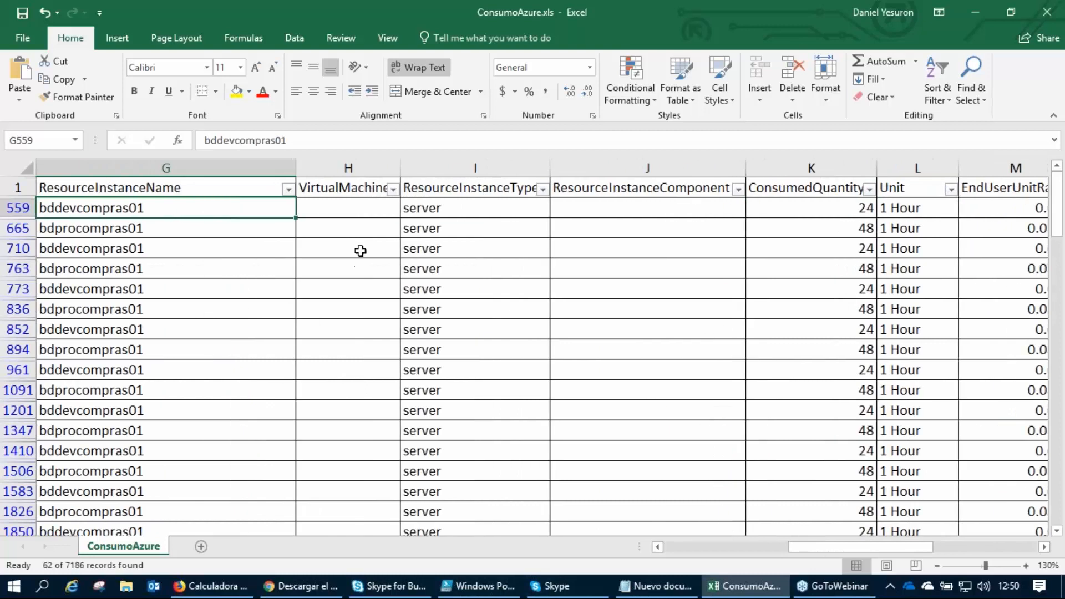
key("Left")
key("Left")
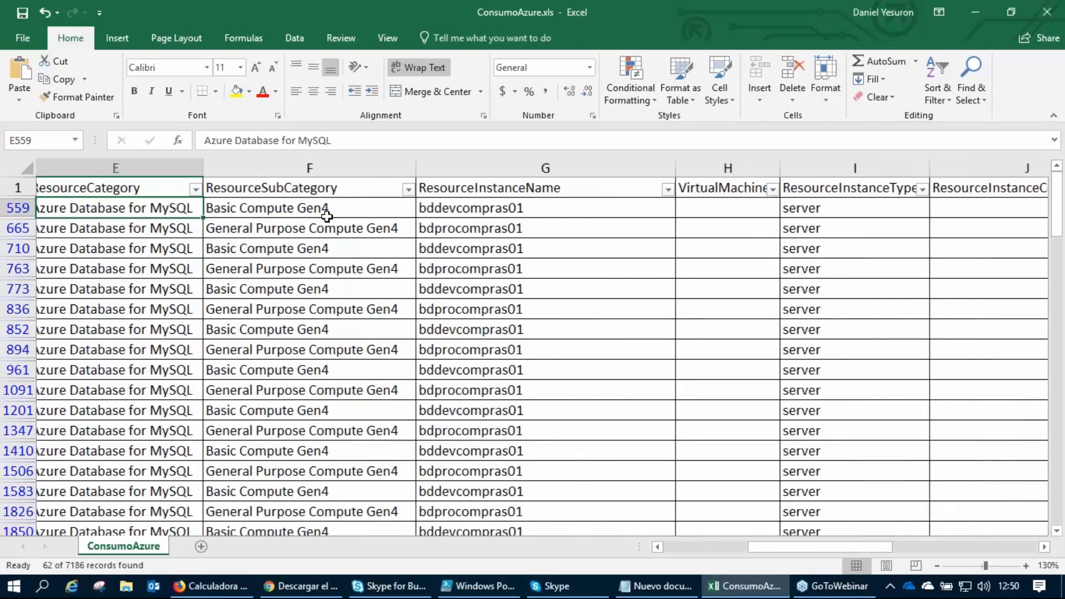
Review the values offered by the ResourceCategory and ResourceInstanceName filters without changing either one.
left_click(203, 189)
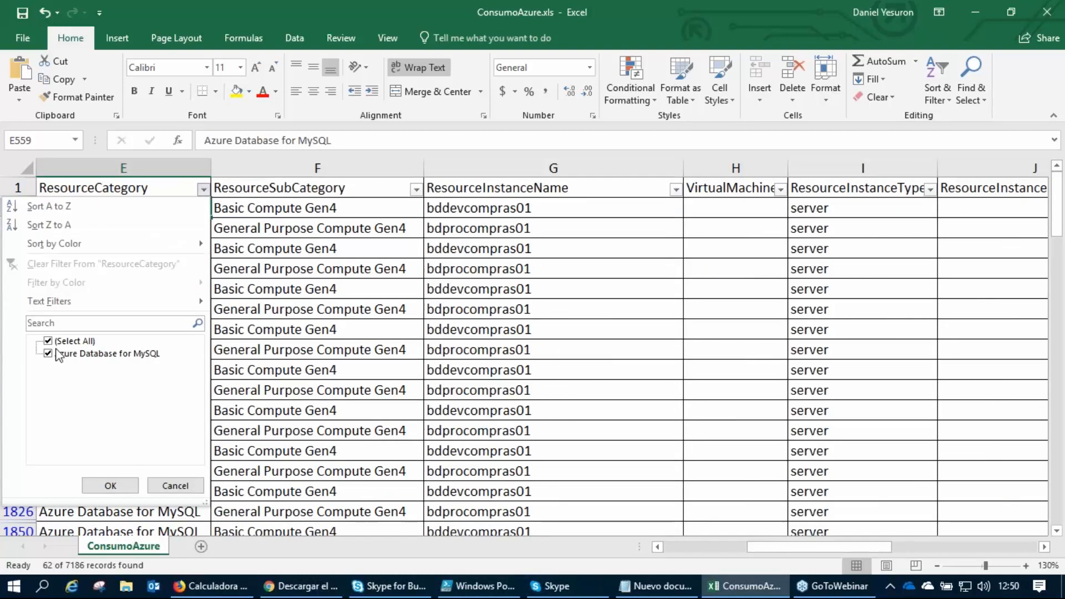
left_click(203, 190)
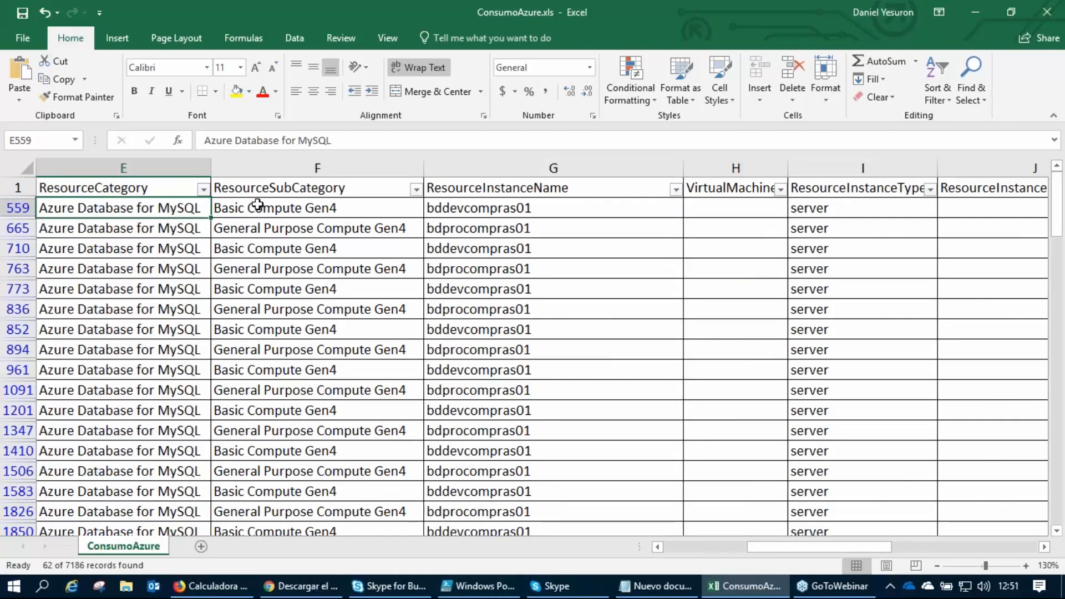
left_click(675, 190)
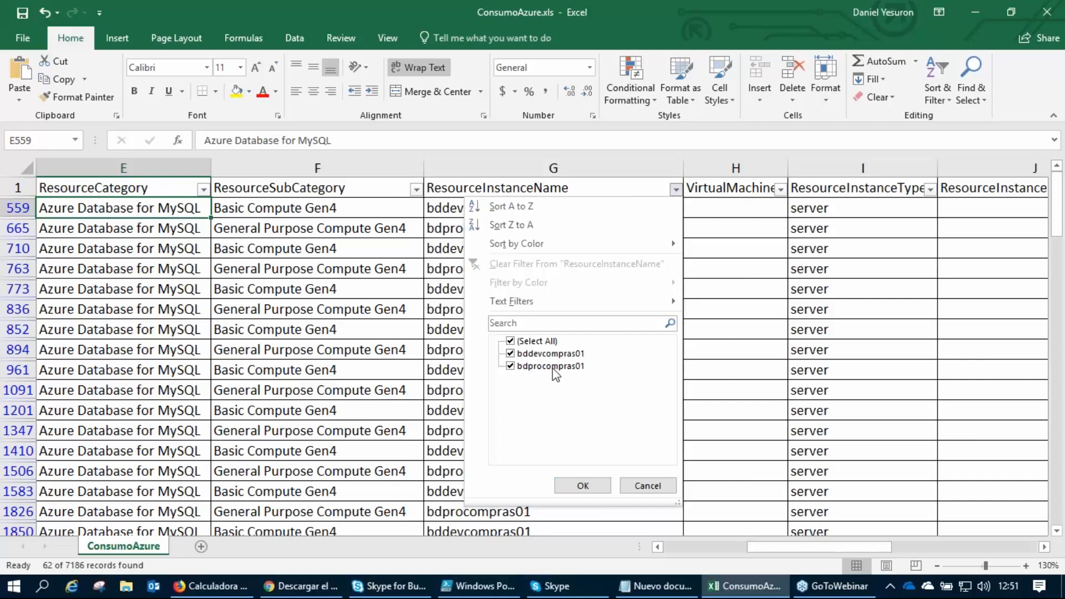
left_click(735, 214)
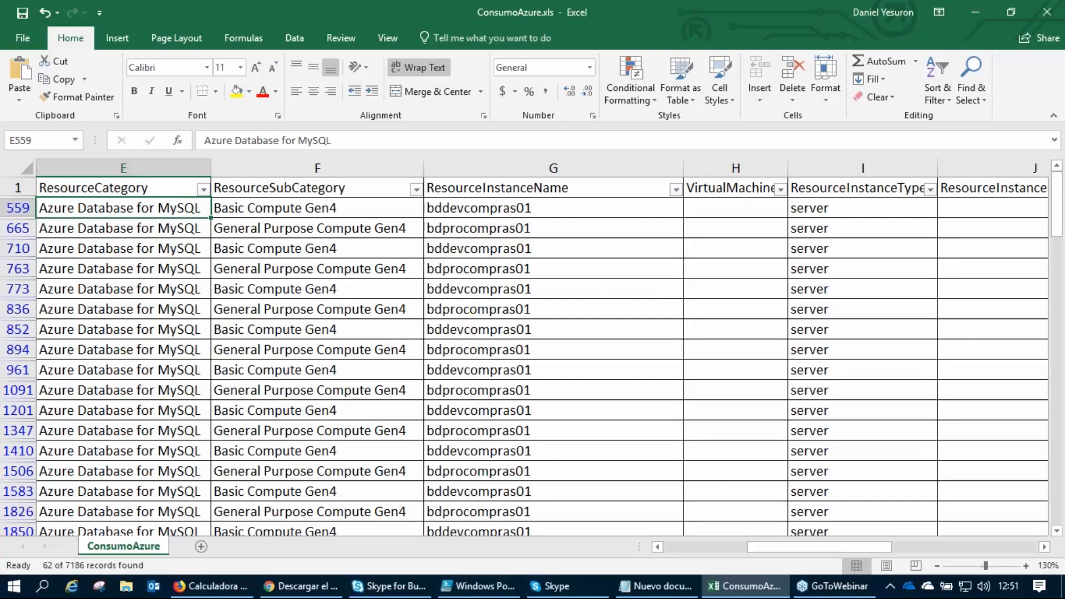
Follow row 559 across to its consumed quantity and compare the quantities in rows 559 through 773.
key("Right")
key("Right")
key("Right")
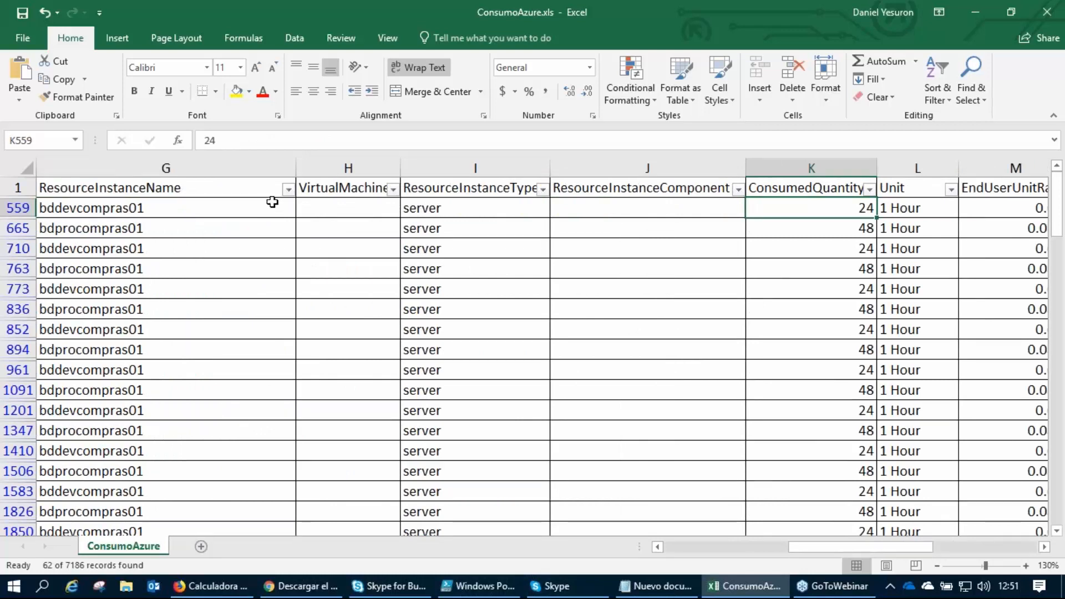
left_click_drag(845, 209, 829, 293)
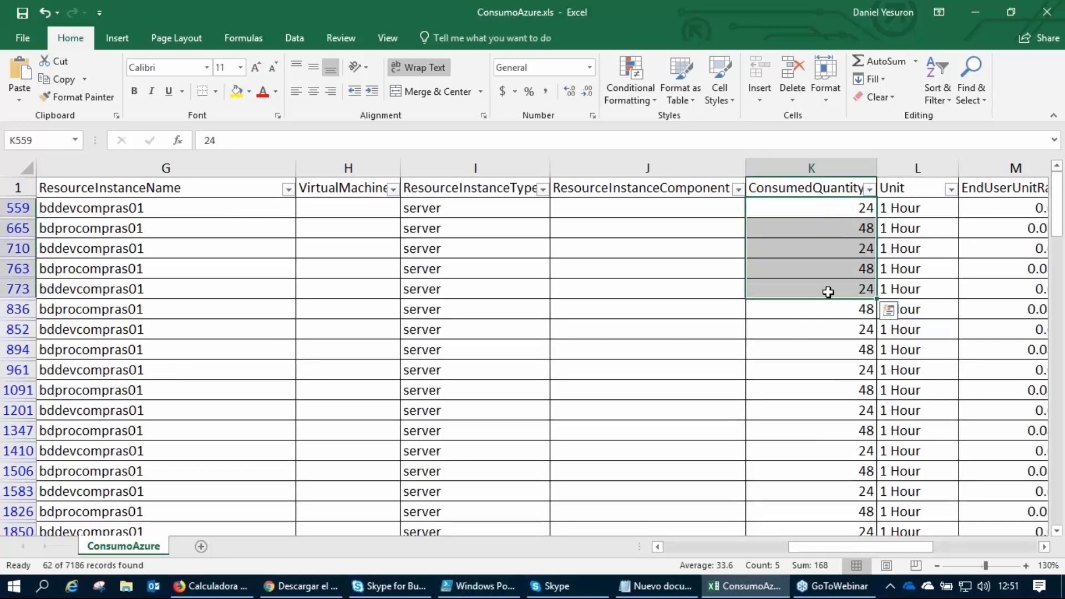
left_click(830, 291)
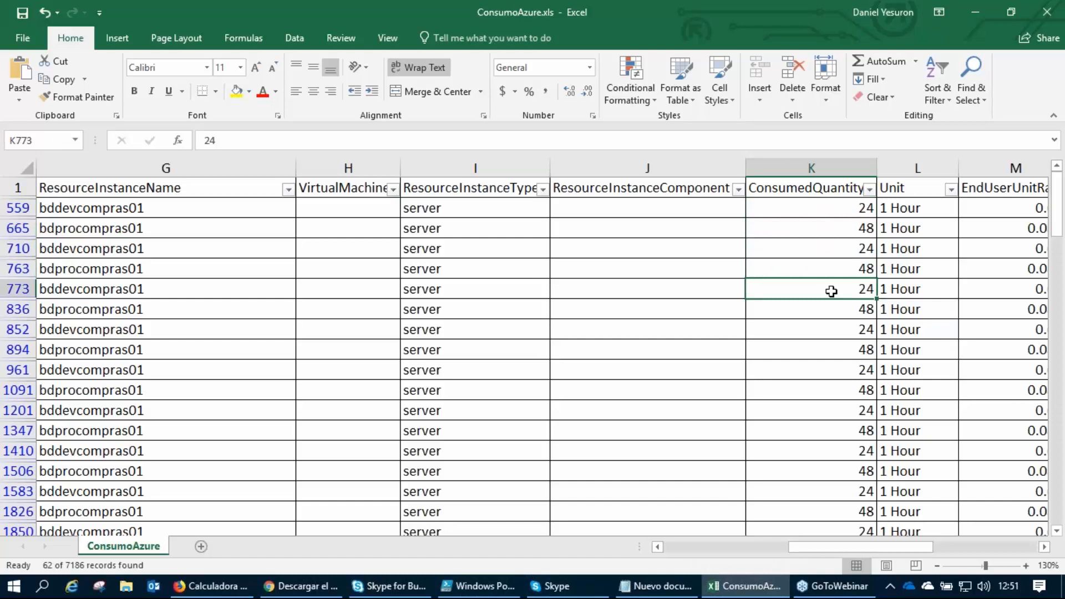
left_click(1060, 280)
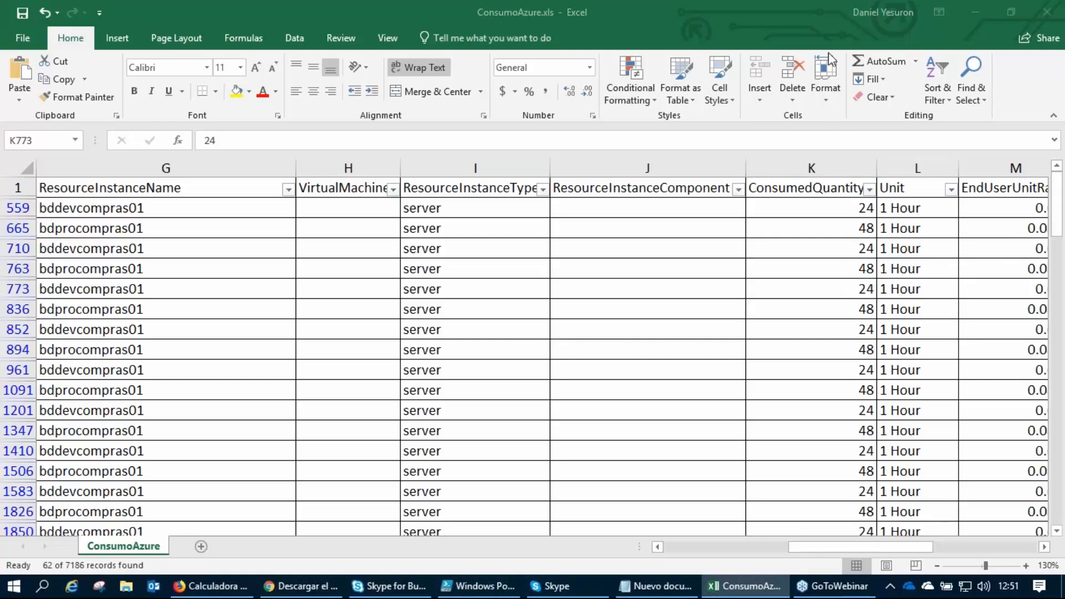
Filter ResourceInstanceName to show only bddevcompras01.
left_click(288, 189)
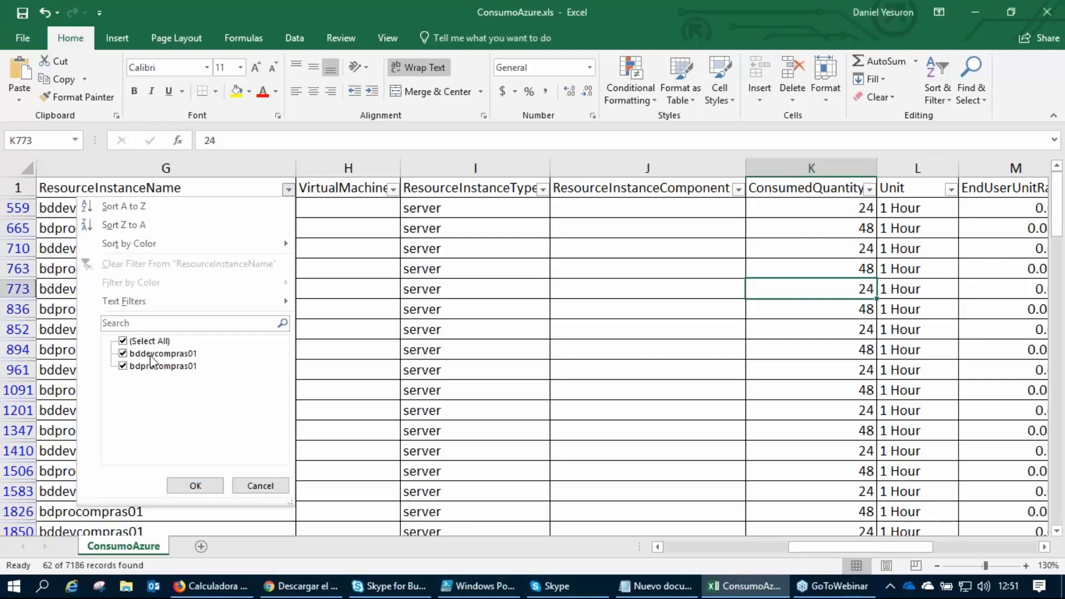
left_click(123, 366)
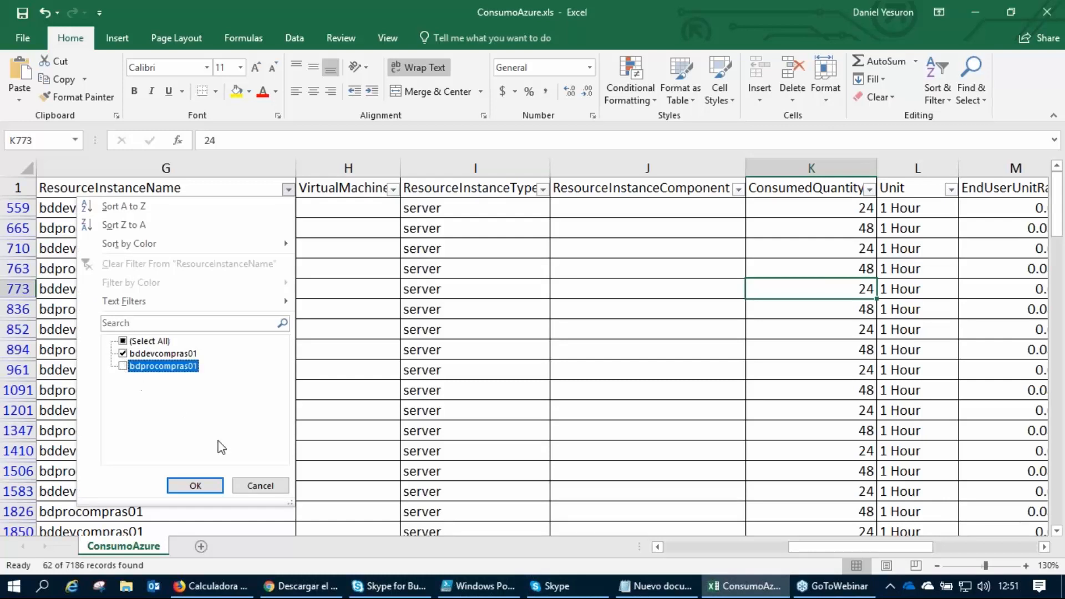
left_click(195, 485)
Check the consumed quantities down the bddevcompras01 rows past row 3382, and return to the column header.
left_click(845, 227)
key("Down")
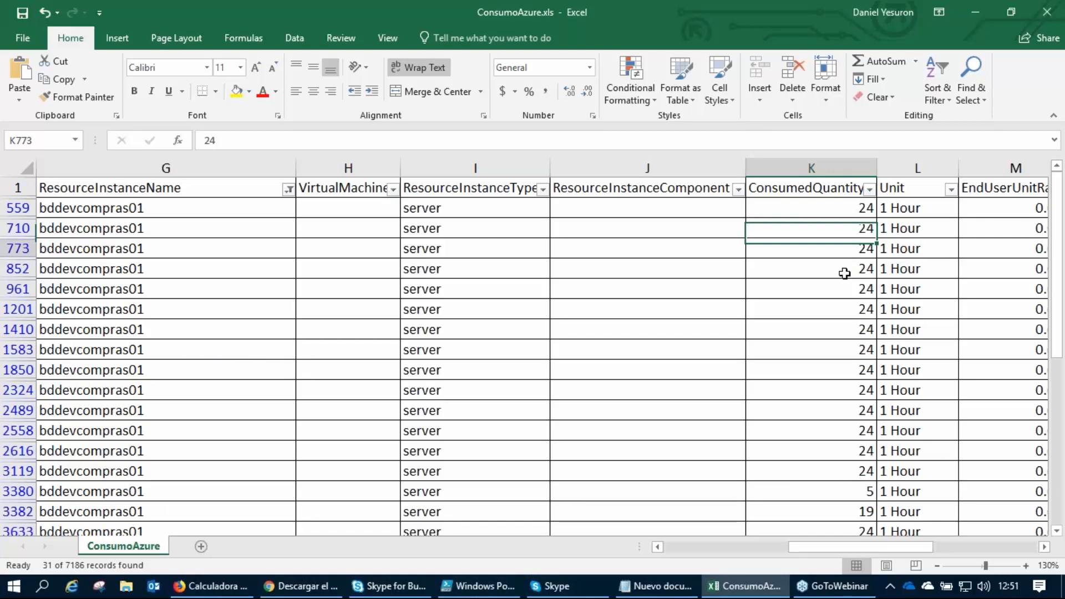
key("Down")
key("Down")
key("Down")
key("Down")
key("Down")
key("Down")
key("Down")
key("Down")
key("Down")
key("Down")
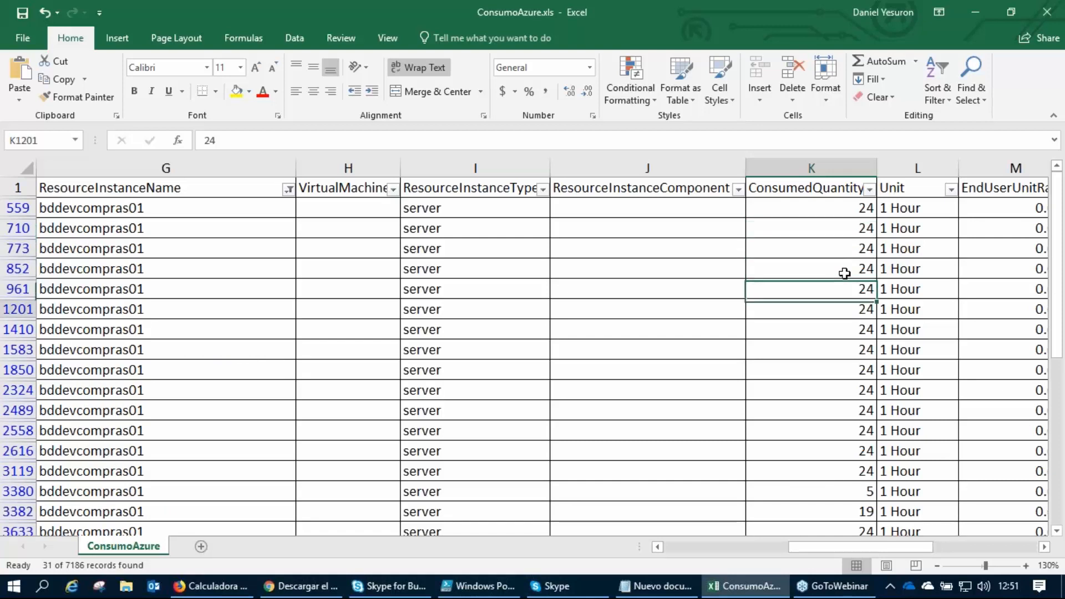
key("Down")
key("Down")
key("Down")
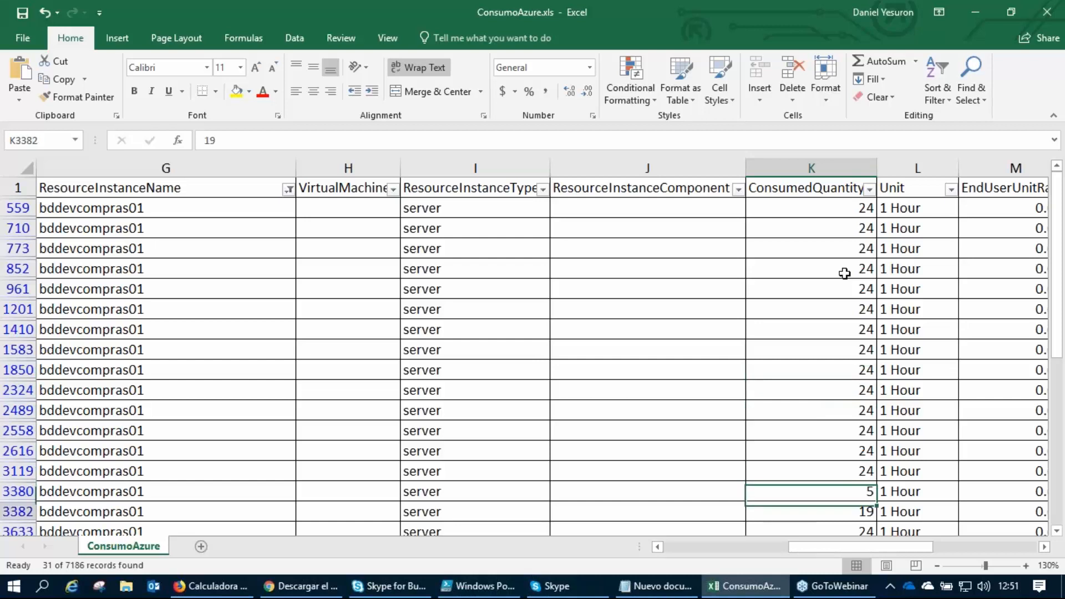
key("Down")
key("Down")
key("Up")
key("Up")
key("Up")
key("Up")
key("Up")
key("Up")
key("Up")
key("Up")
key("Up")
key("Up")
key("Up")
key("Up")
key("Up")
key("Up")
key("Up")
key("Up")
key("Up")
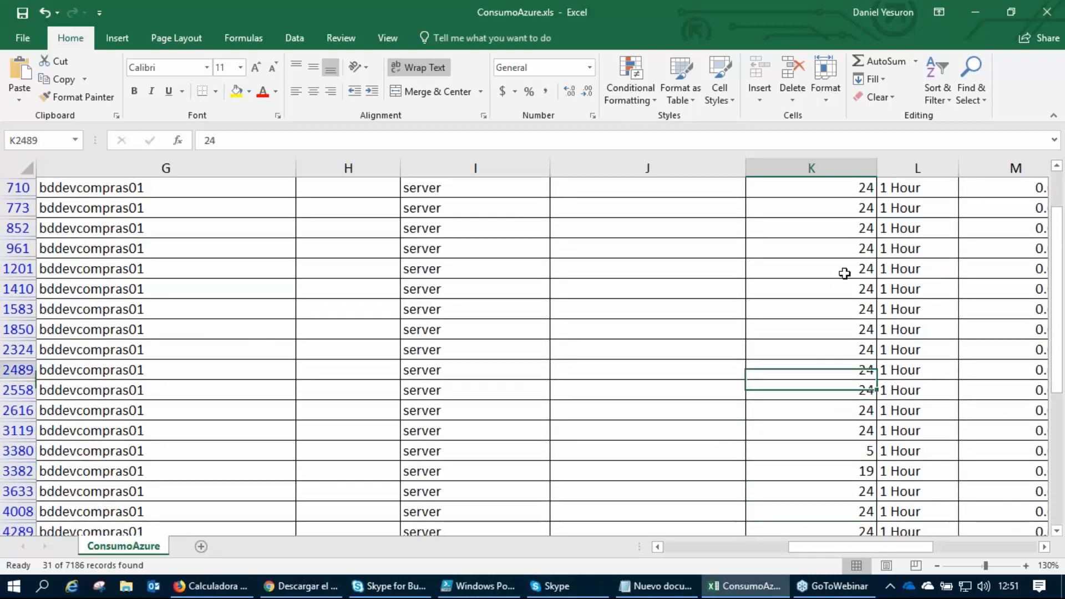
key("Up")
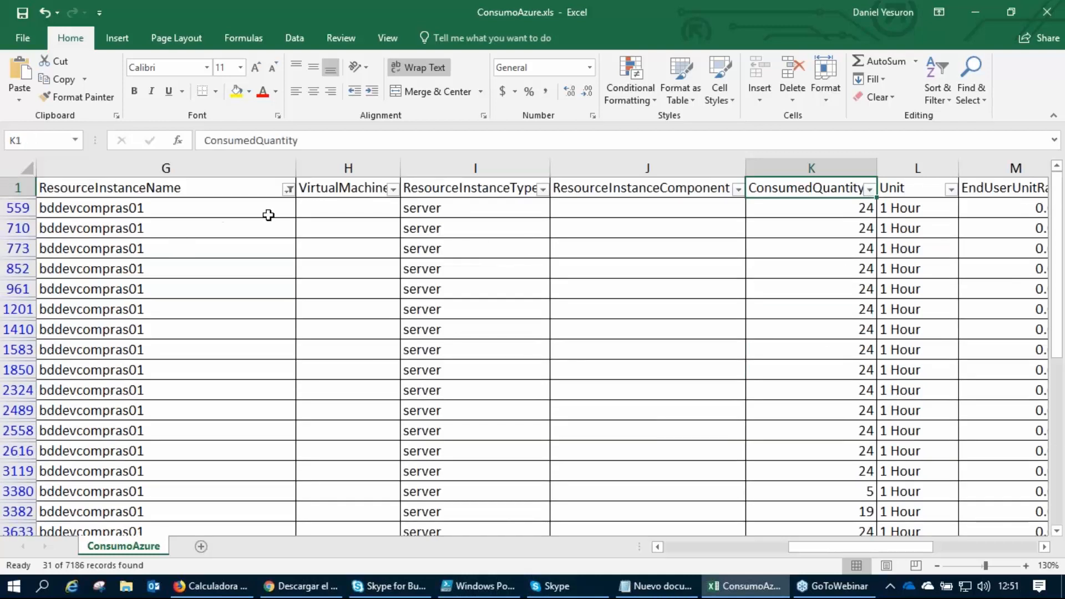
Change the ResourceInstanceName filter from bddevcompras01 to bdprocompras01 only.
left_click(287, 190)
left_click(123, 353)
left_click(122, 366)
left_click(196, 483)
Trace row 763 from its consumed quantity back to its usage start date, and compare the dates down to row 894.
left_click(829, 227)
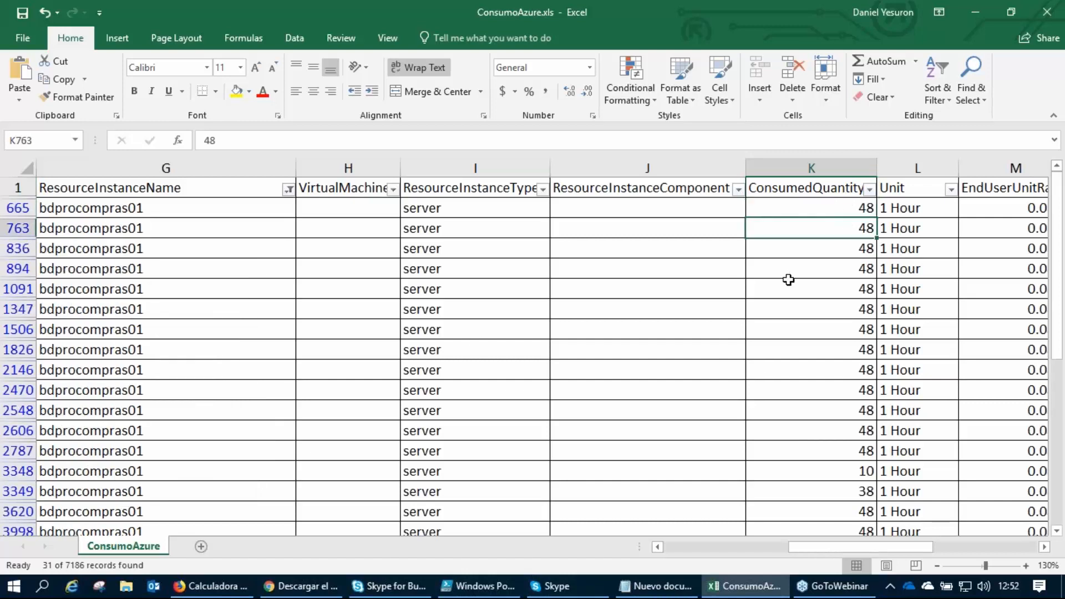
key("Left")
key("Left")
key("Left")
key("Left")
key("Left")
key("Left")
key("Left")
key("Left")
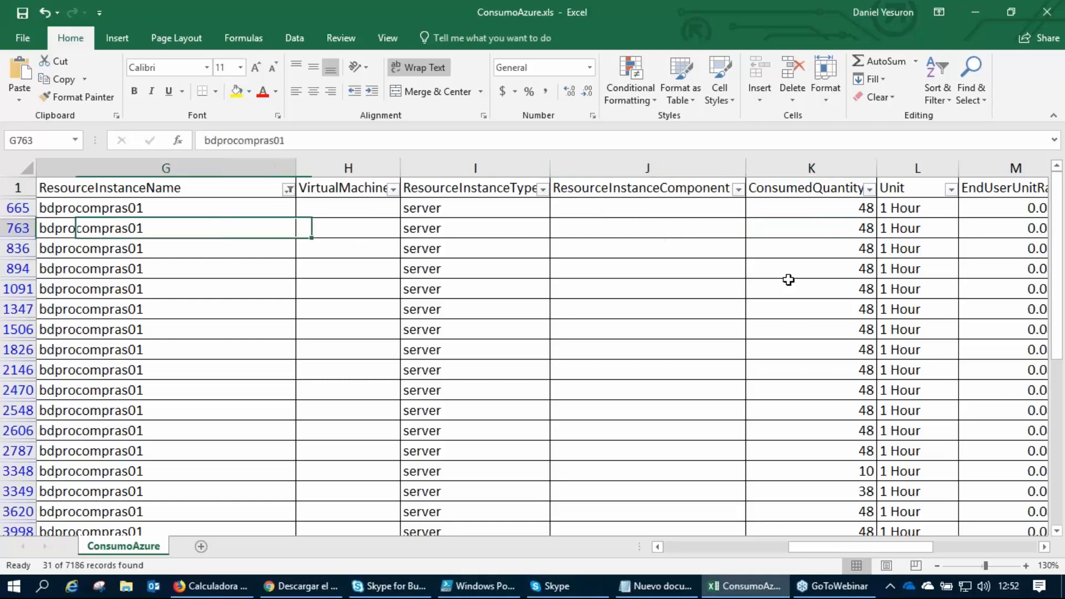
key("Left")
key("Left")
key("Up")
key("Down")
key("Down")
key("Down")
Follow row 894 from its usage dates across to its consumed quantity and unit.
key("Right")
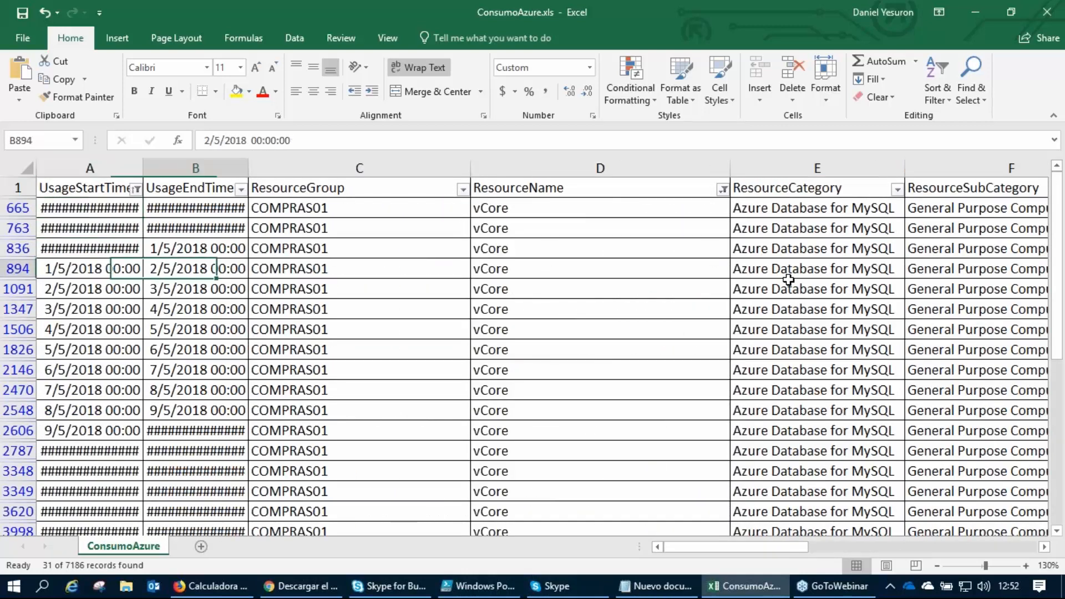
key("Right")
key("Right")
key("Right")
key("Right")
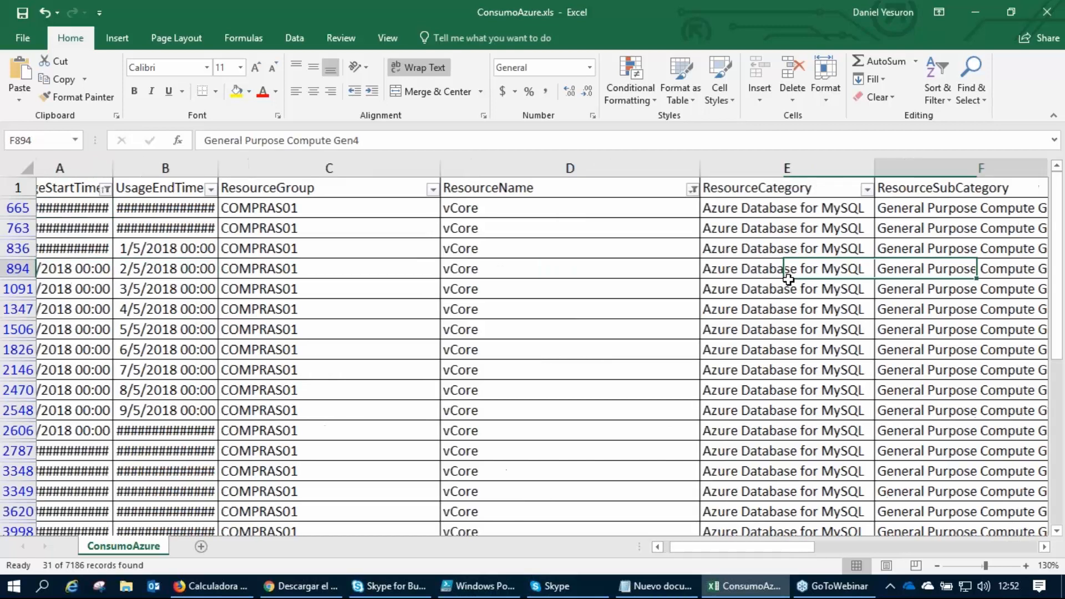
key("Right")
key("Right")
key("Right")
key("Right")
key("Right")
key("Right")
key("Left")
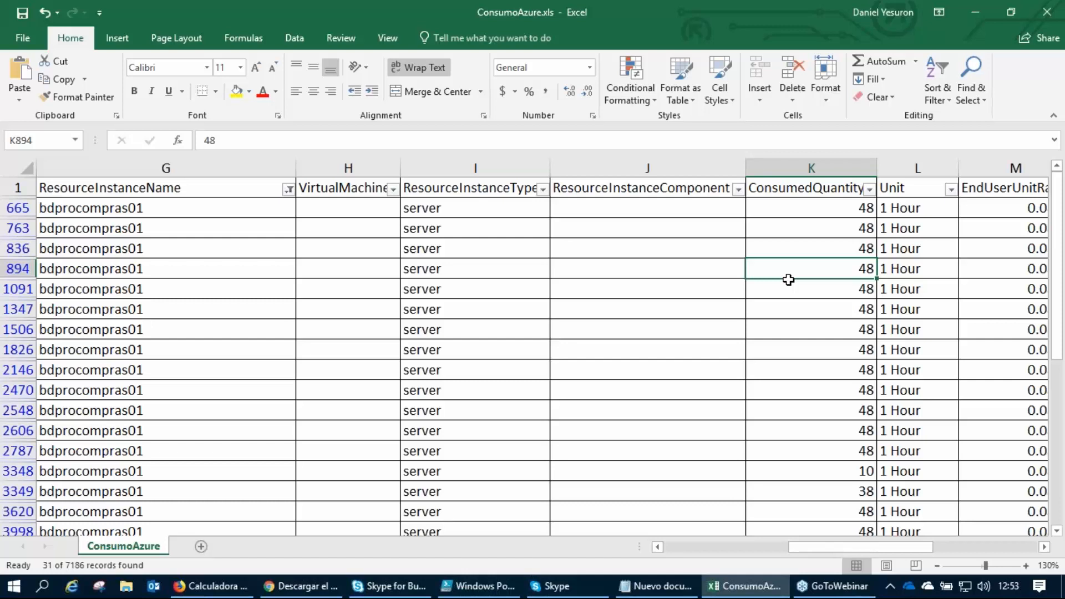
key("Right")
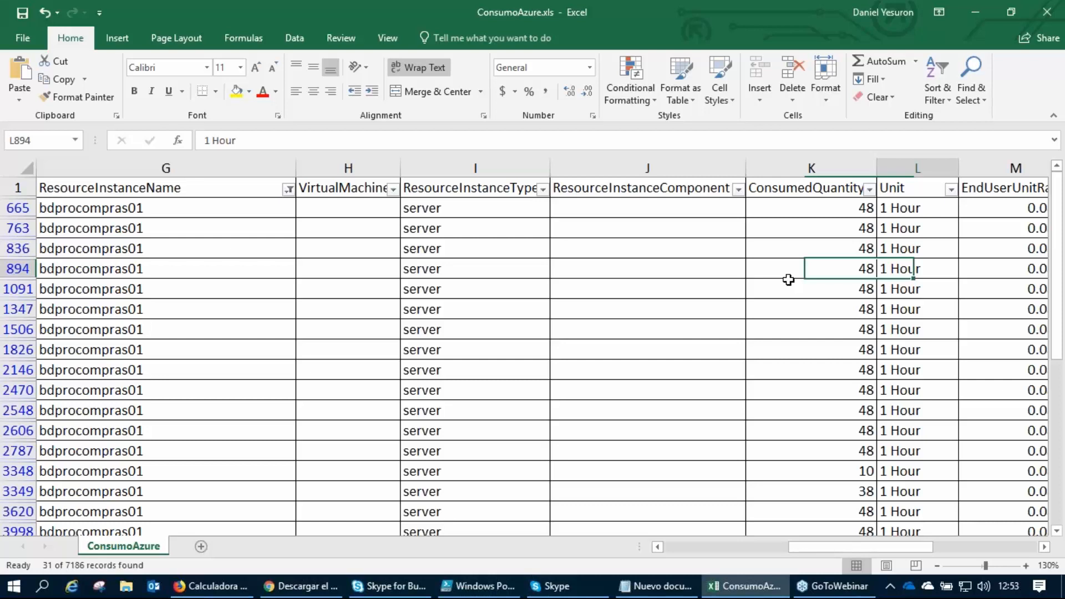
key("Left")
key("Left")
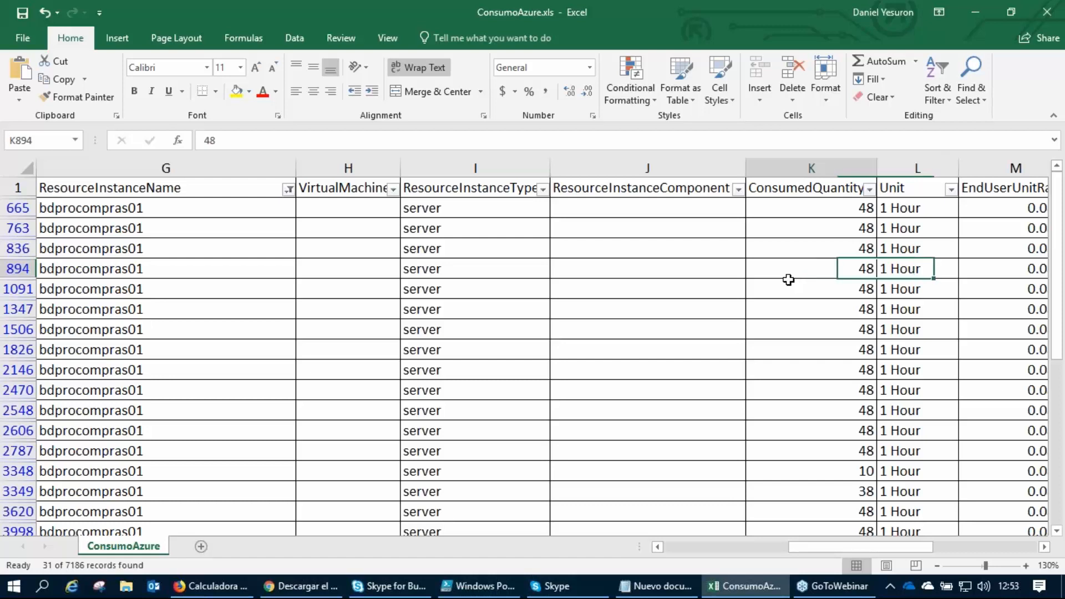
key("Right")
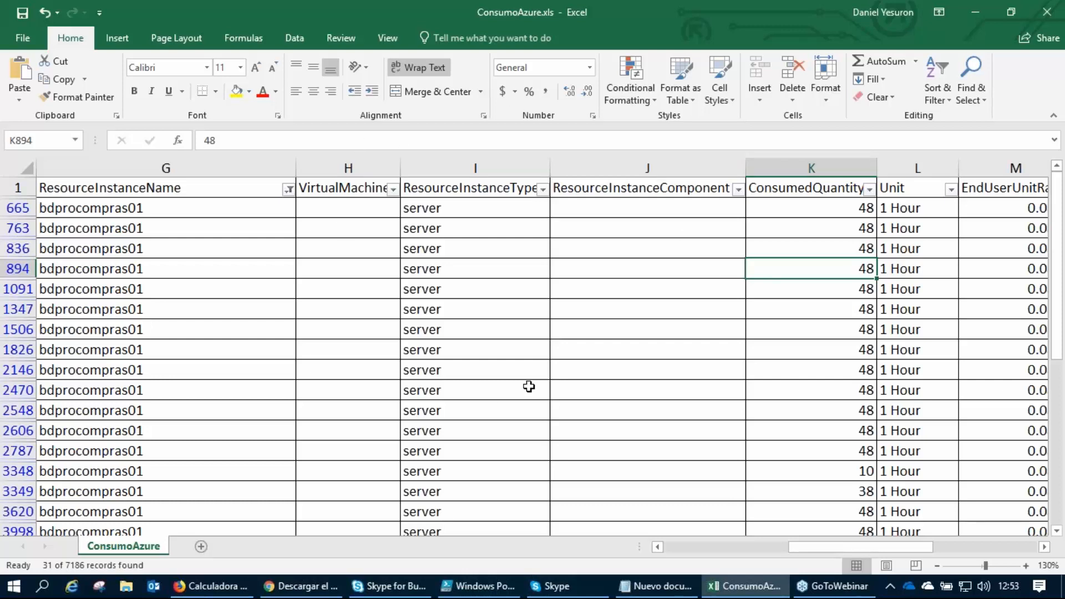
Include Data Stored alongside vCore in the ResourceName filter.
left_click_drag(822, 547, 696, 547)
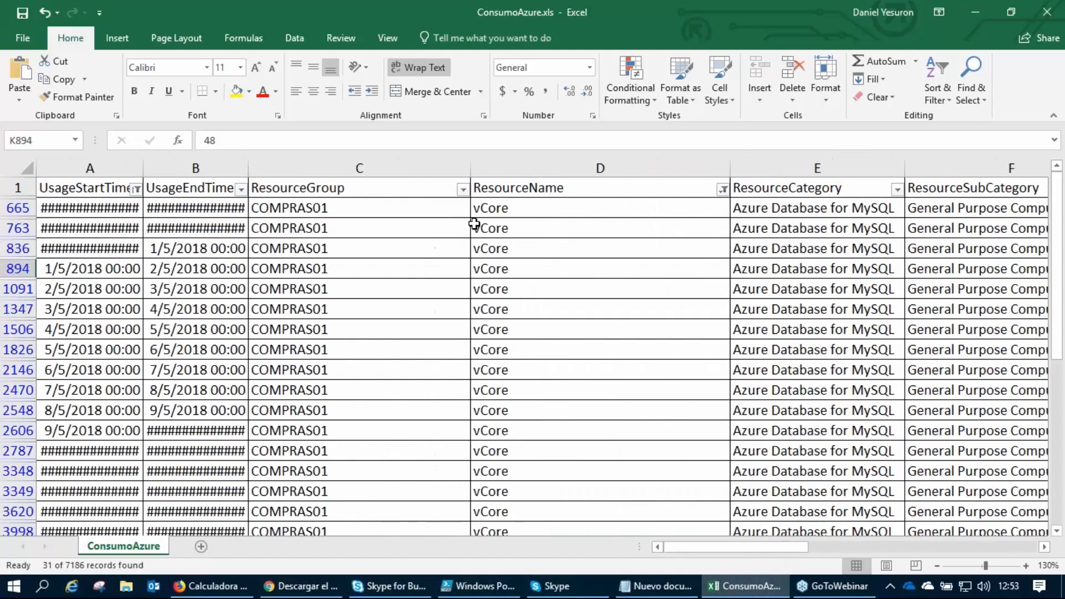
left_click(463, 189)
left_click(462, 189)
left_click(723, 189)
left_click(568, 353)
left_click(629, 483)
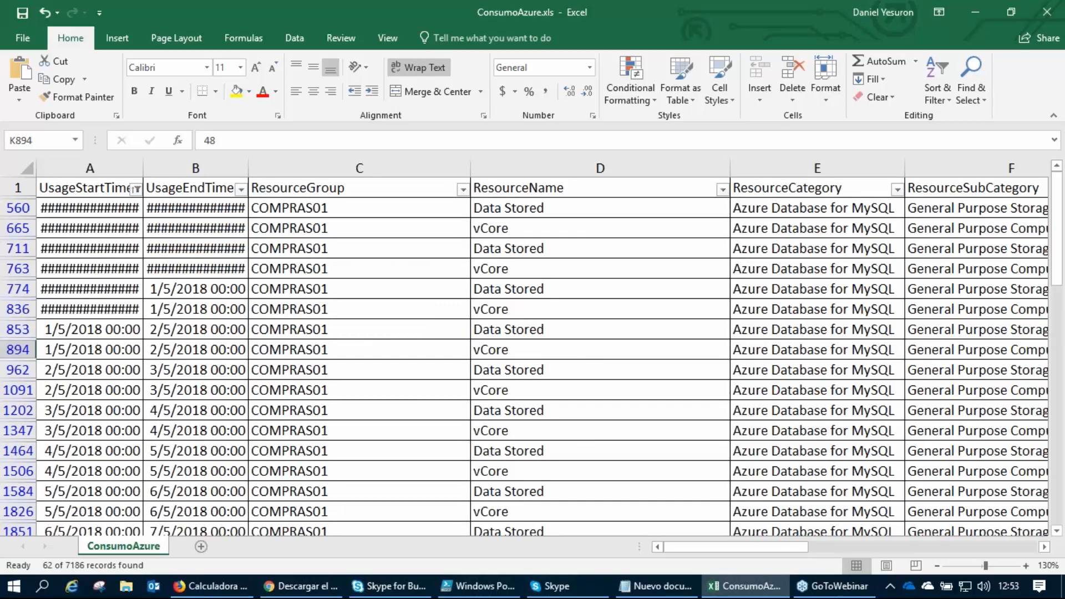
Change the ResourceInstanceName filter from bdprocompras01 to AppServicePlanCOMPRAS01 only.
left_click(896, 189)
left_click(806, 484)
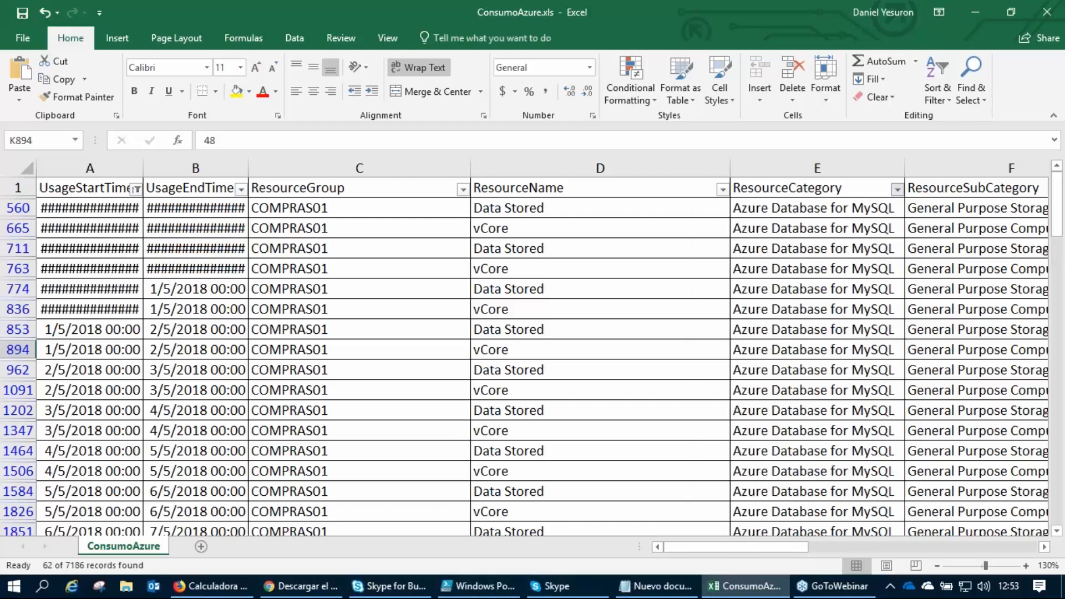
left_click_drag(790, 547, 844, 548)
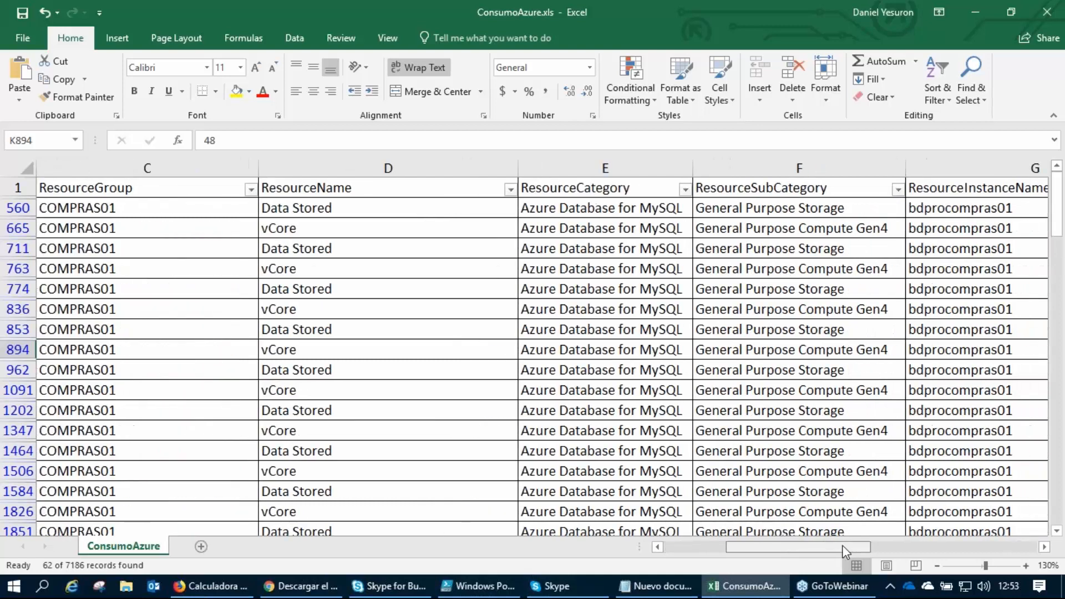
left_click(675, 189)
left_click(676, 189)
left_click(936, 189)
left_click(769, 342)
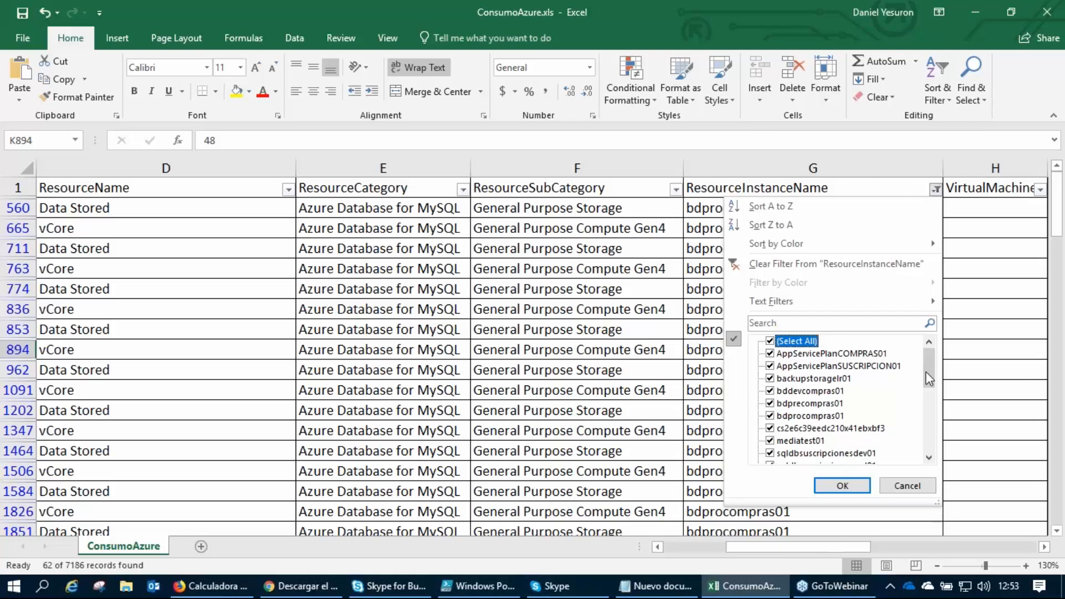
left_click(770, 340)
left_click(770, 353)
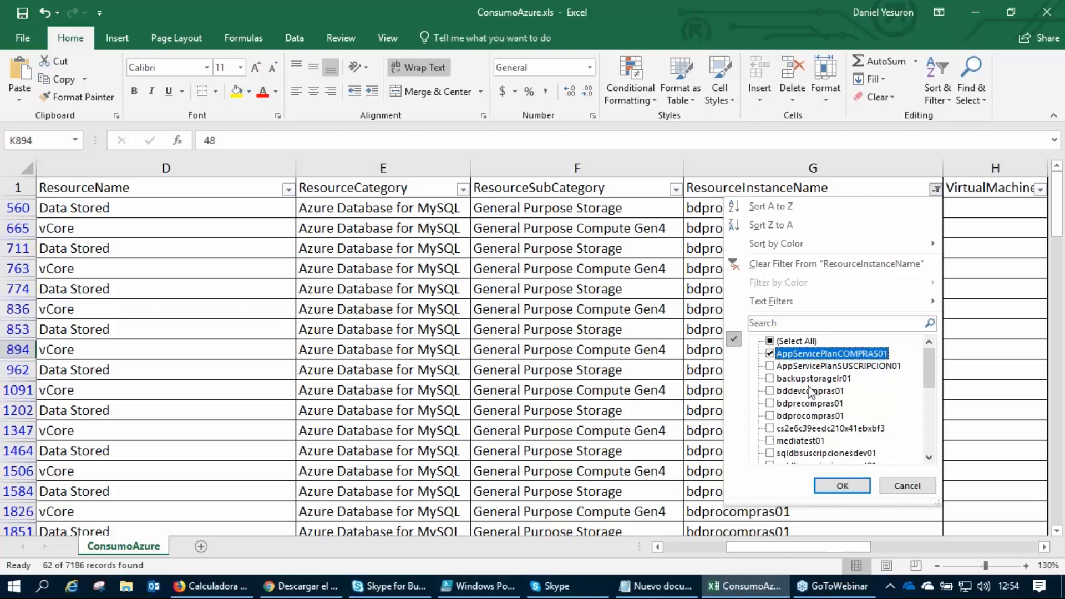
left_click(849, 487)
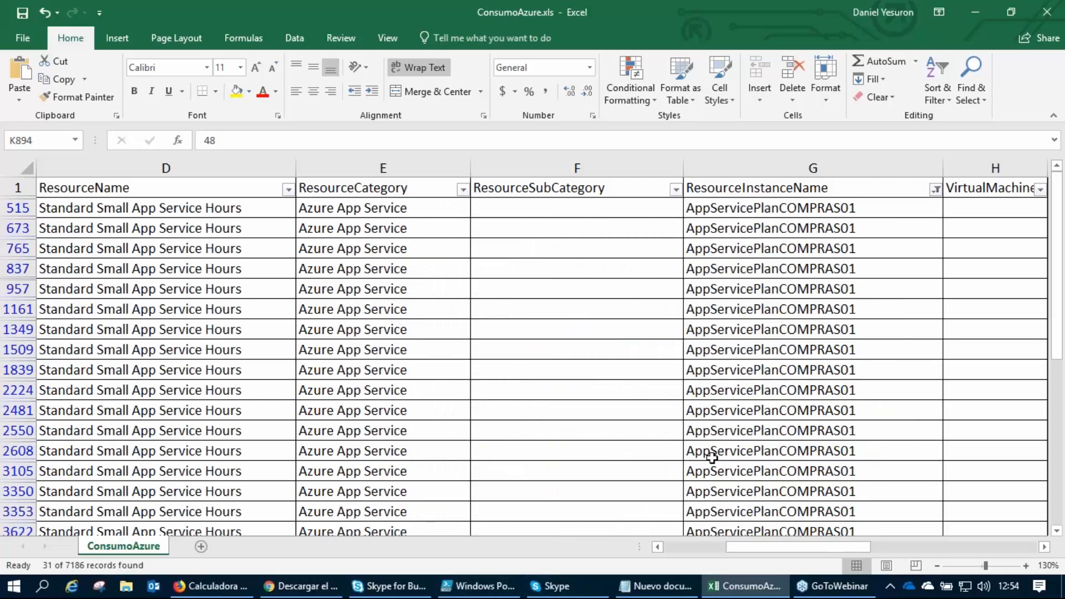
Follow row 2481 of the App Service records across to its consumed quantity and unit.
left_click_drag(770, 549, 778, 555)
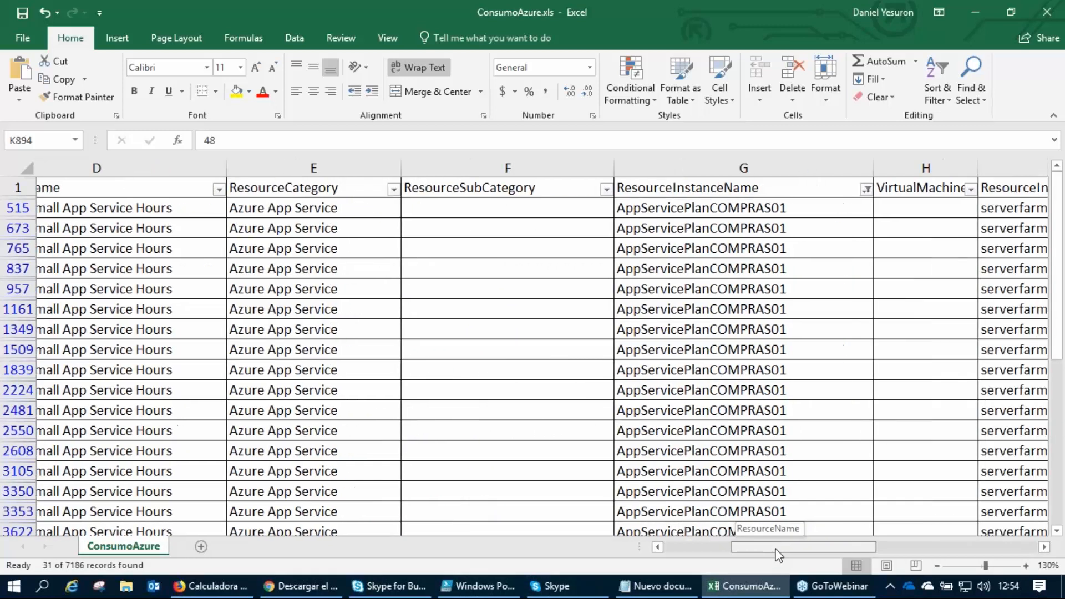
left_click(374, 409)
key("Right")
key("Right")
key("Right")
key("Right")
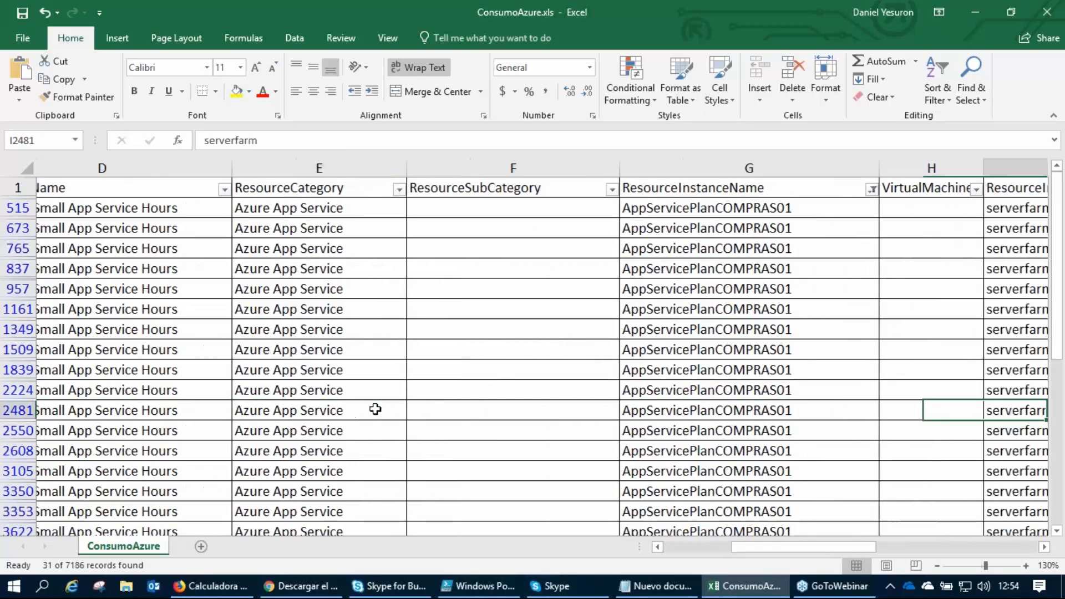
key("Right")
key("Right")
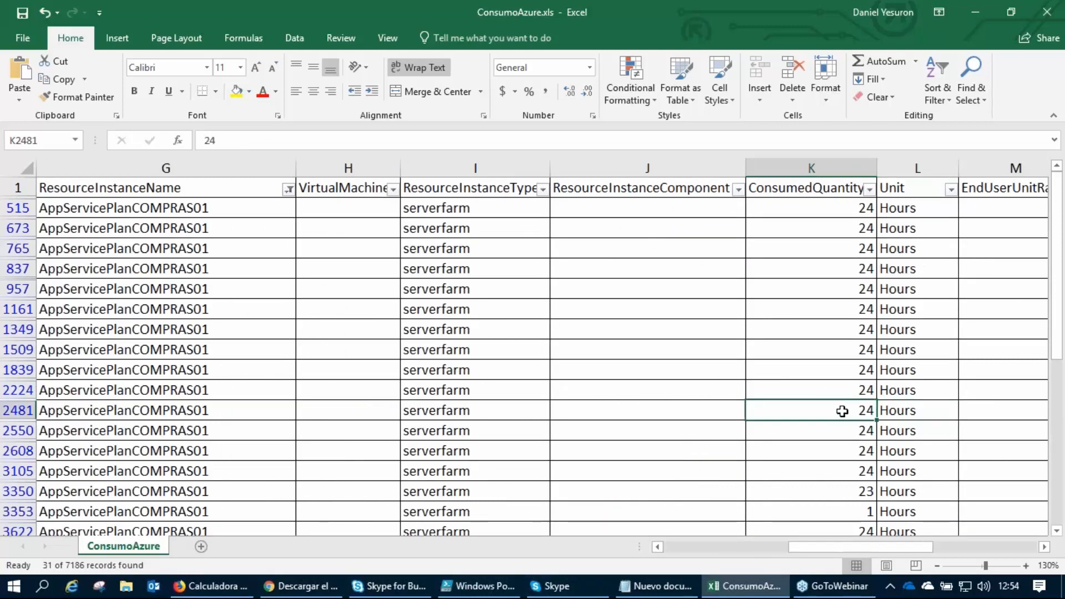
Set the consumed quantity in row 2481 to 240.
left_click(227, 139)
type("0")
left_click(710, 409)
left_click(836, 409)
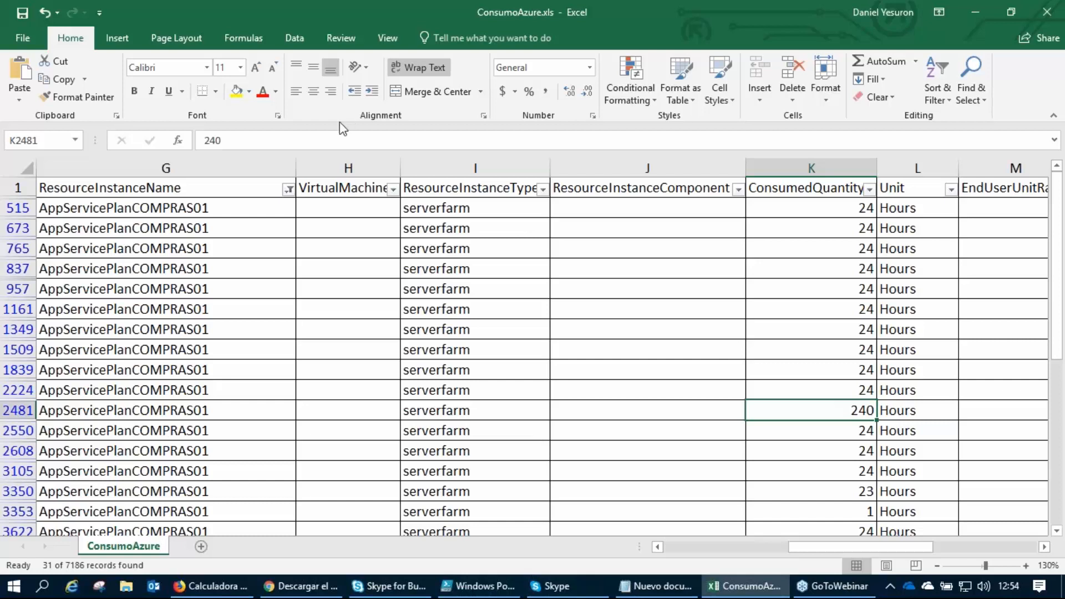
Restore the consumed quantity in row 2481 to 24.
left_click(251, 140)
key("BackSpace")
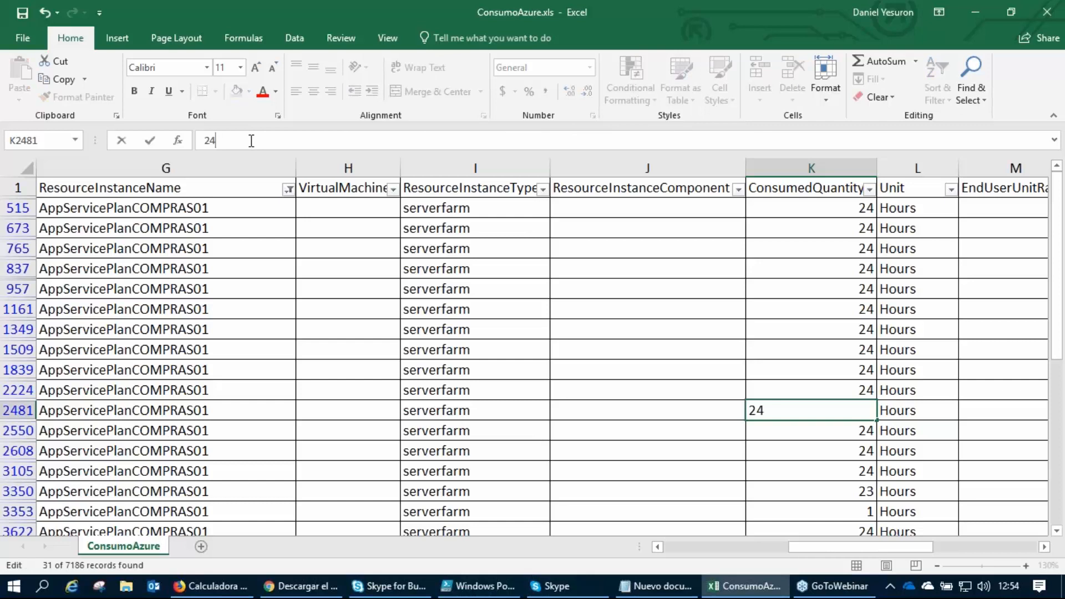
left_click(808, 432)
left_click(823, 411)
key("Right")
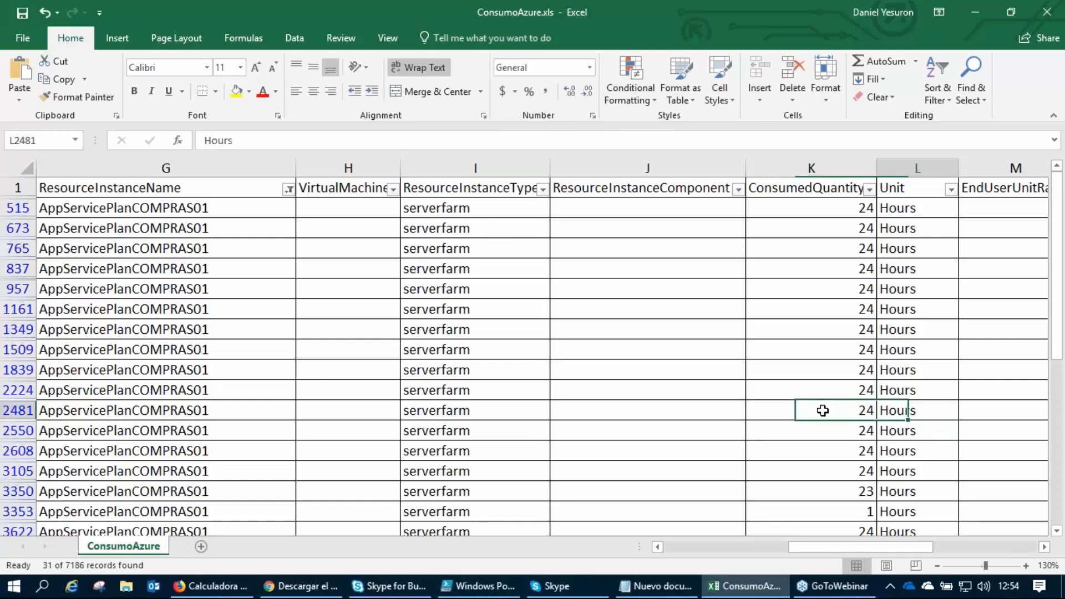
left_click(822, 410)
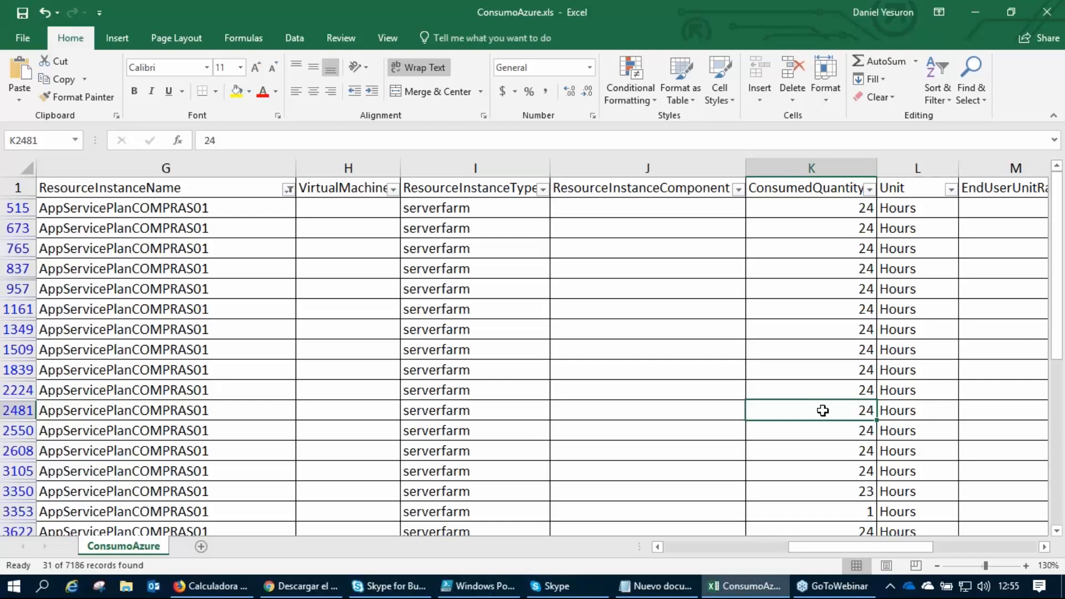
Trace row 2481 from its consumed quantity back to its usage dates.
key("Left")
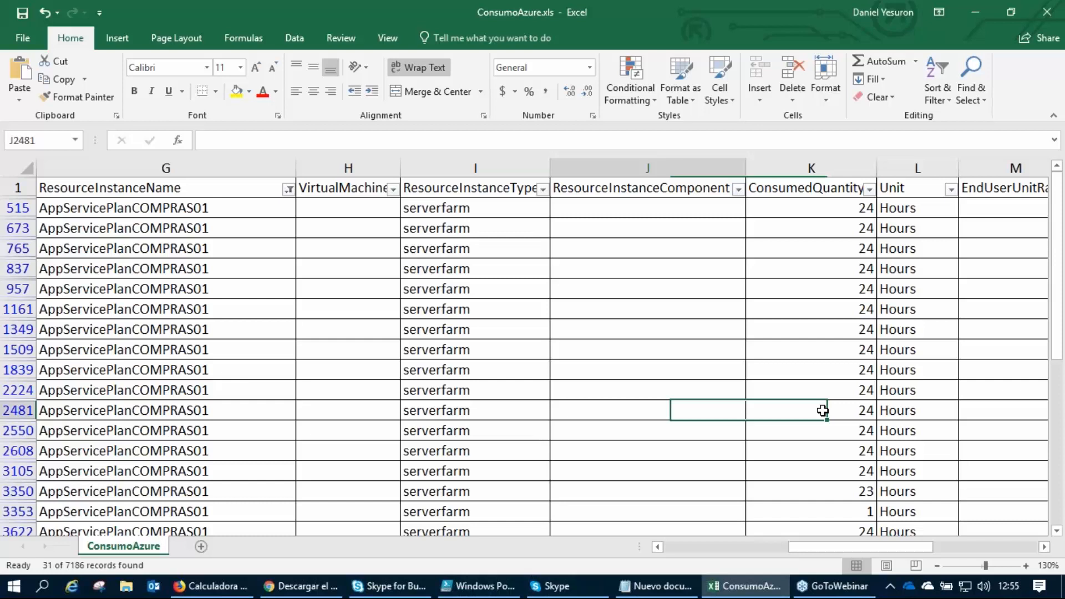
key("Left")
key("Left")
key("Left")
key("Left")
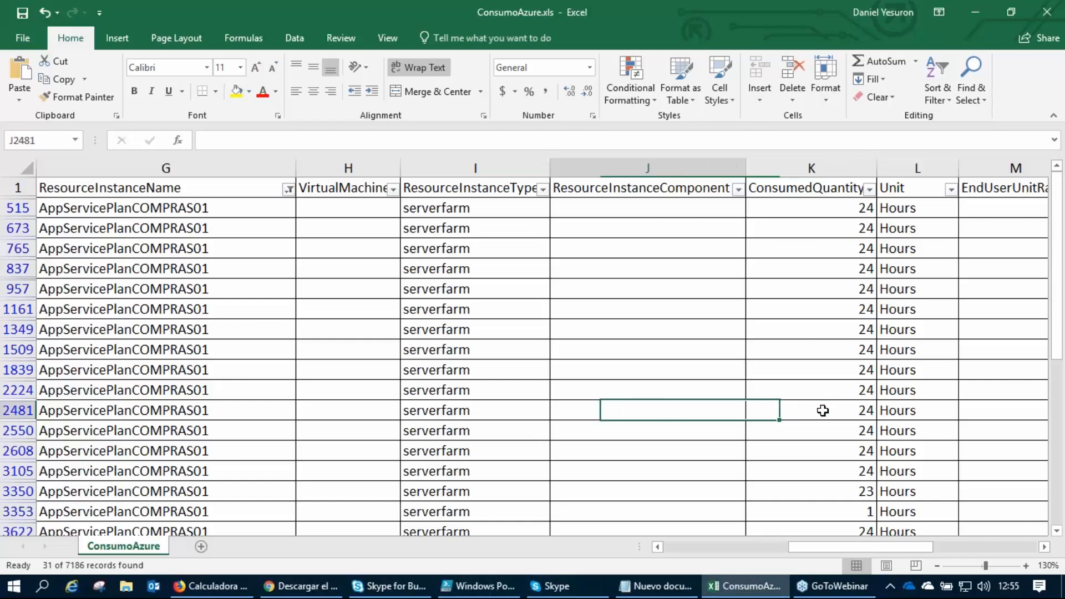
key("Left")
key("Left")
Widen the UsageEndTime column enough to show its full dates.
key("Left")
key("Left")
key("Right")
key("Down")
key("Left")
key("Up")
key("Up")
key("Down")
key("Right")
key("Up")
key("Up")
key("Up")
left_click_drag(142, 161, 156, 164)
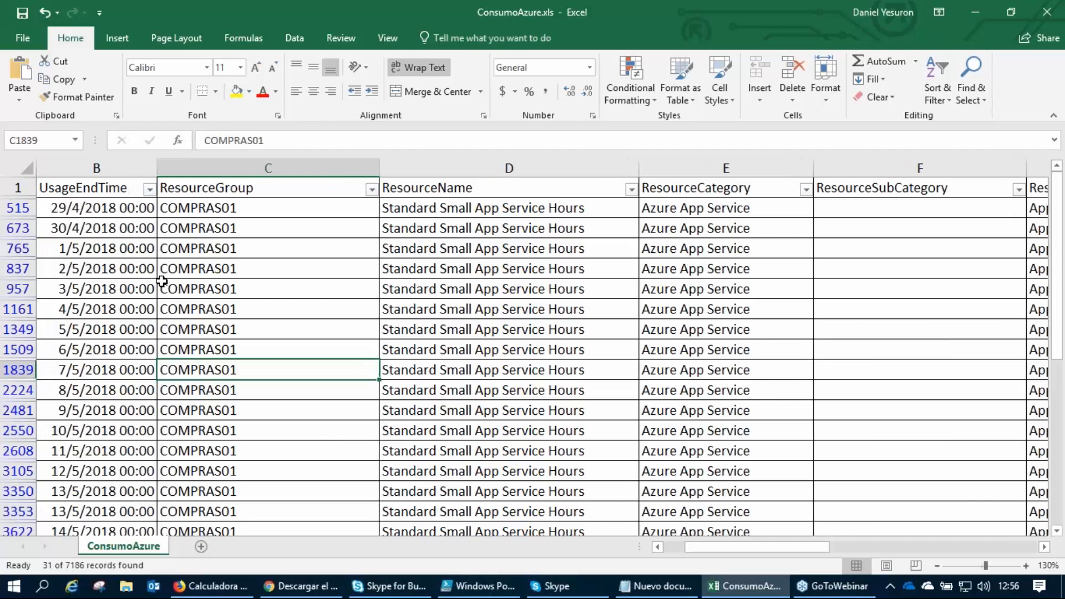
Review the daily usage end dates of the filtered App Service records, from the first row down the list.
left_click(120, 372)
left_click(131, 291)
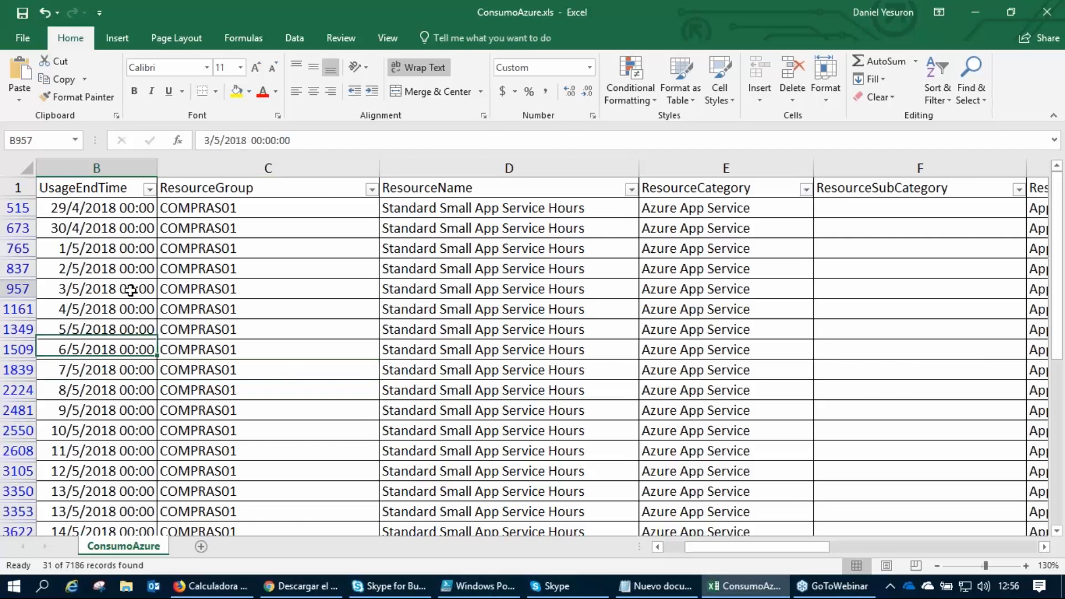
left_click(111, 428)
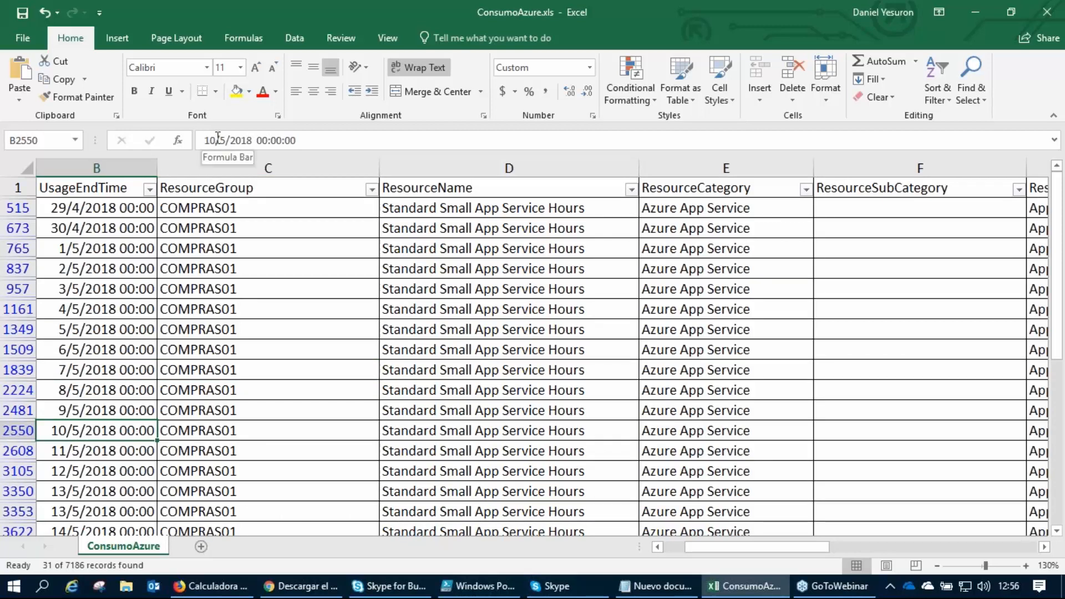
left_click(86, 370)
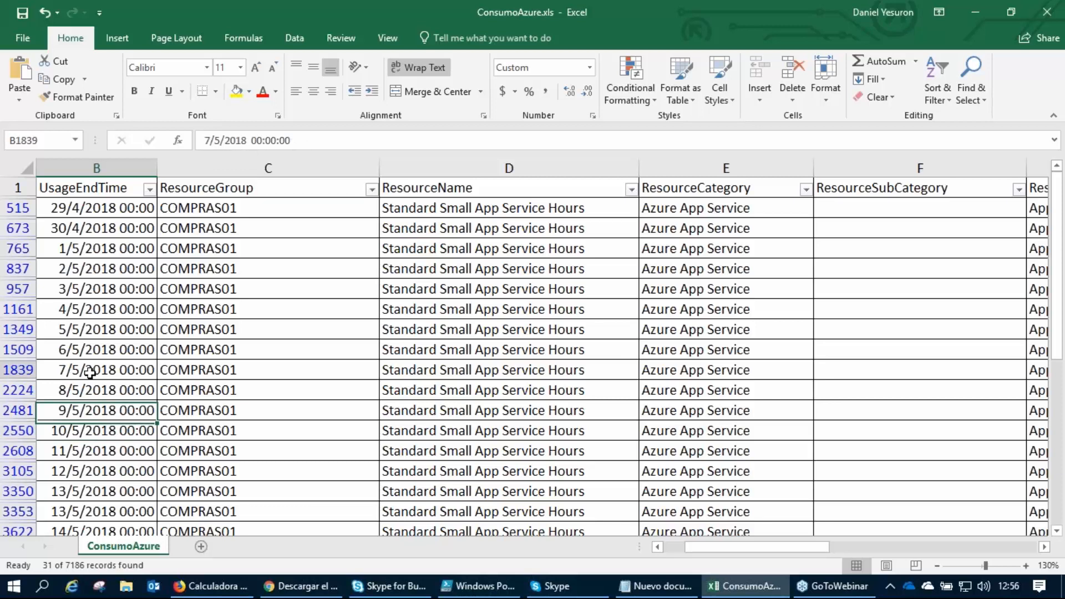
left_click(105, 349)
scroll(105, 349, "down", 1)
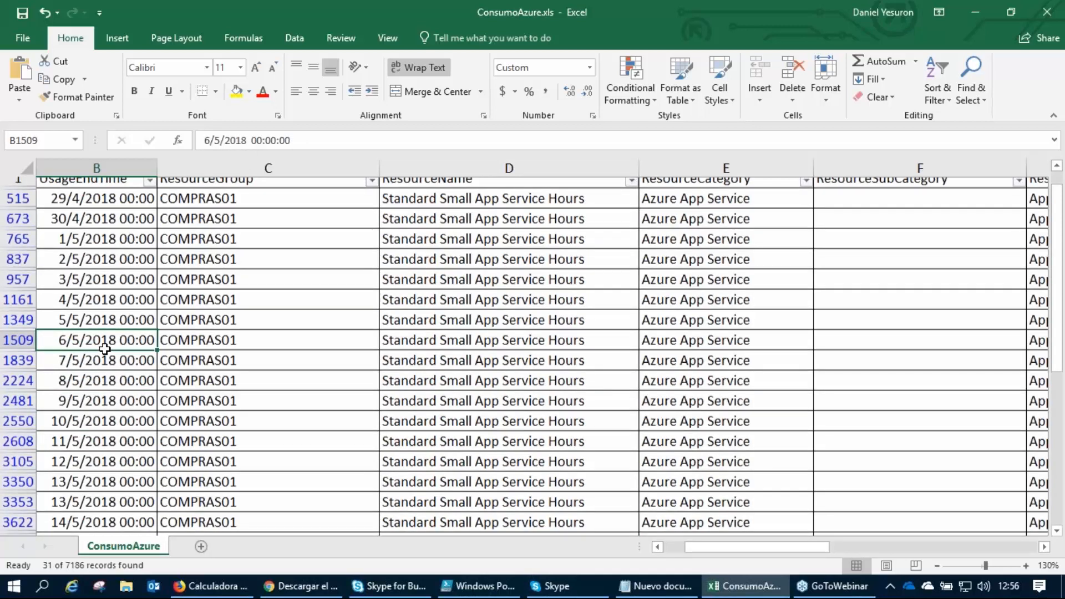
scroll(105, 348, "down", 2)
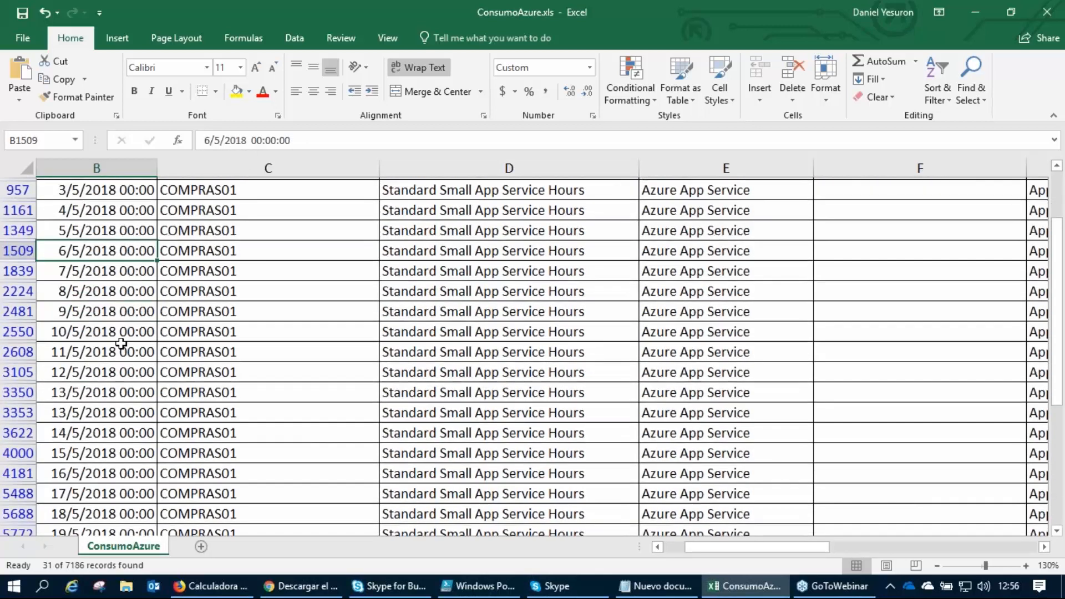
scroll(120, 332, "up", 2)
left_click(107, 208)
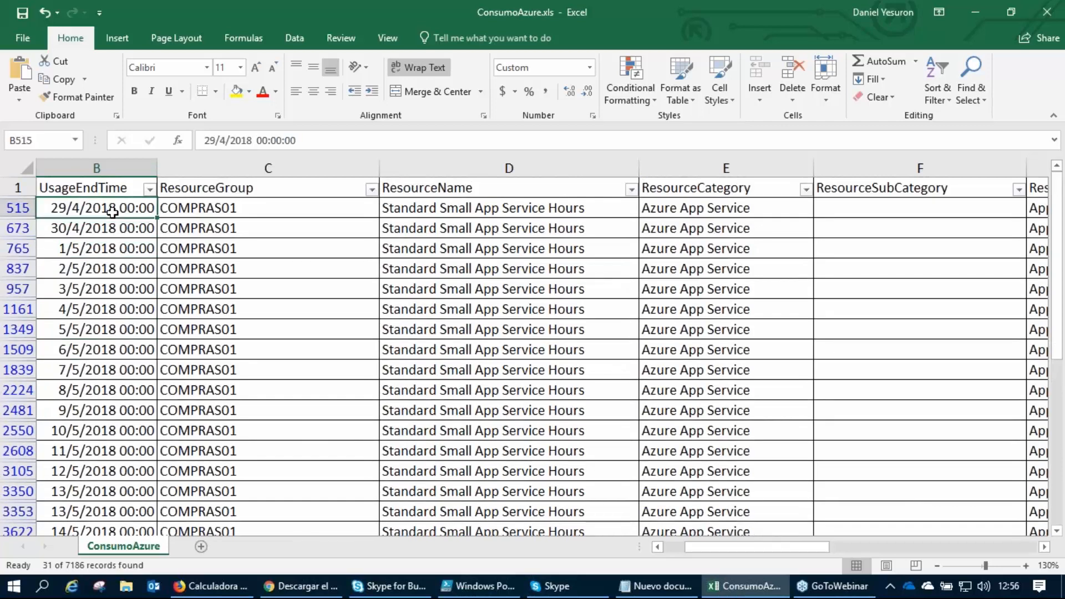
Follow row 515 from its resource name to its consumed quantity, and compare the quantities down to row 957.
left_click(497, 214)
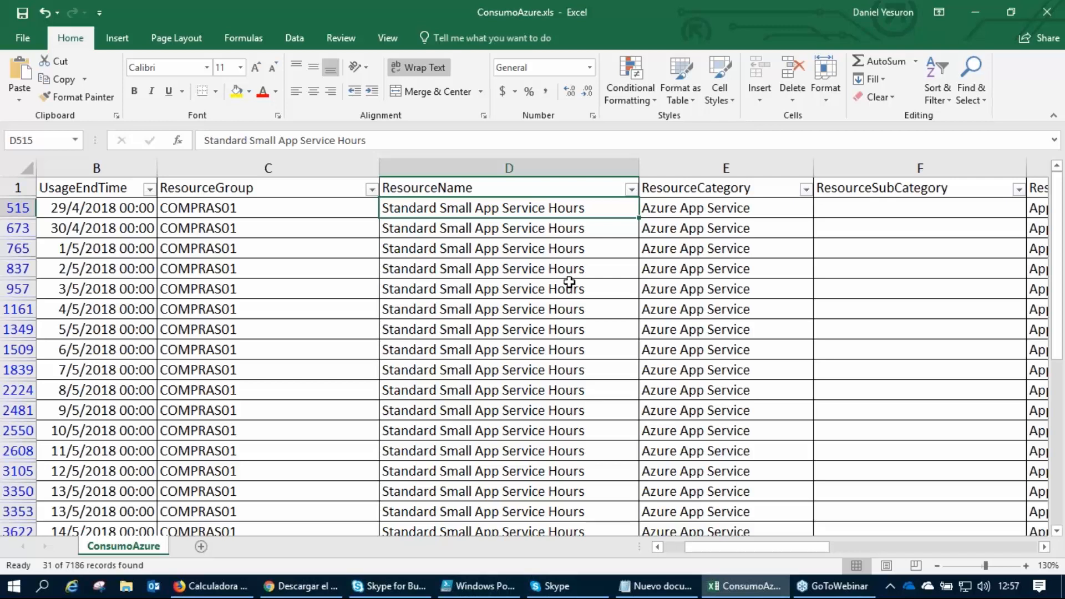
key("Right")
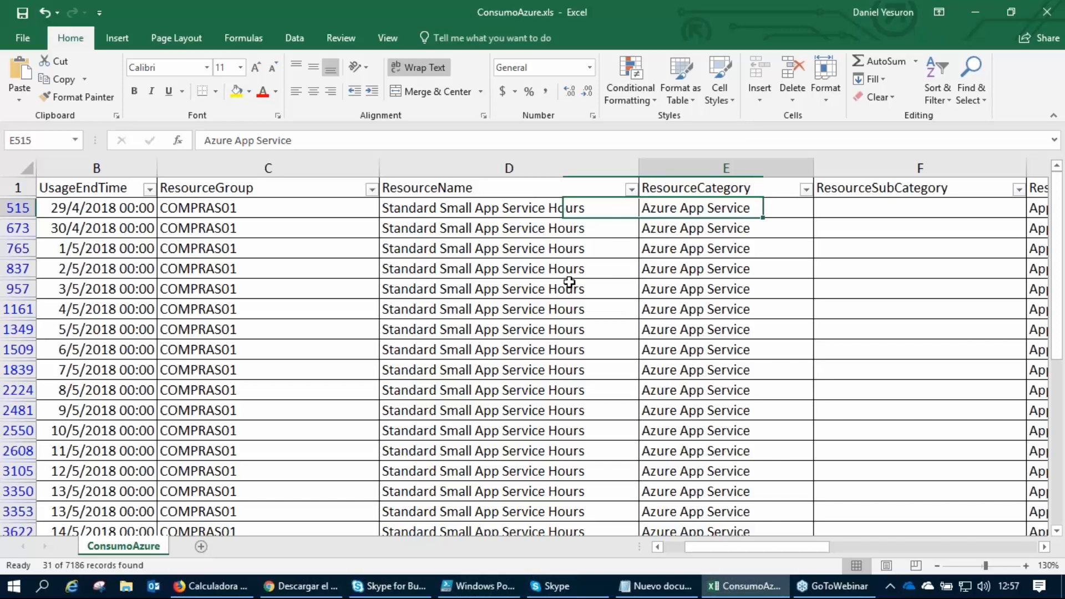
key("Right")
key("Right")
key("Right")
key("Right")
key("Right")
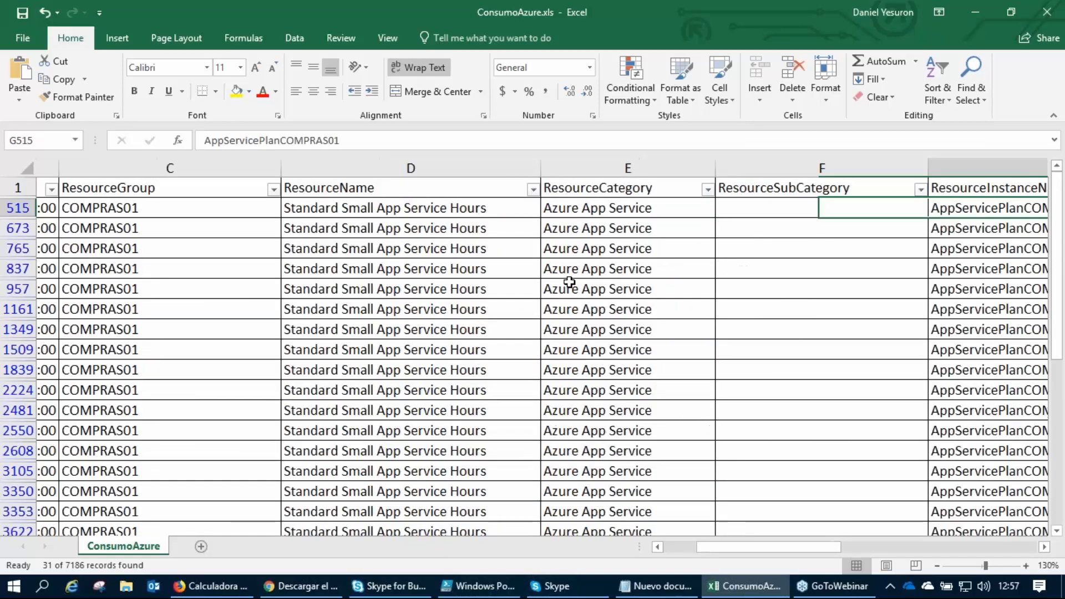
key("Right")
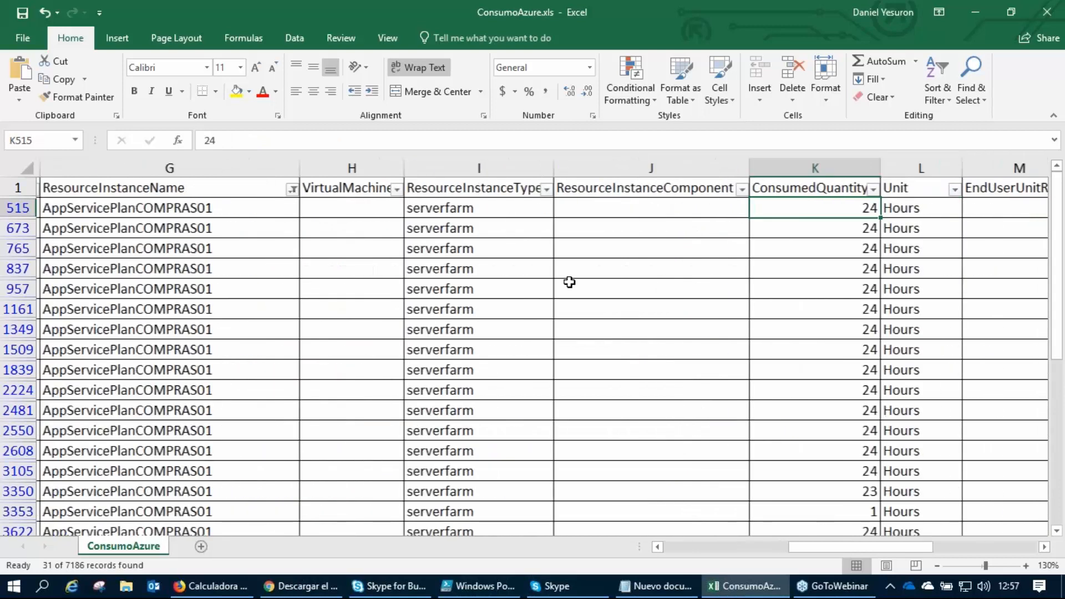
key("Down")
key("Down")
key("Down")
key("Down")
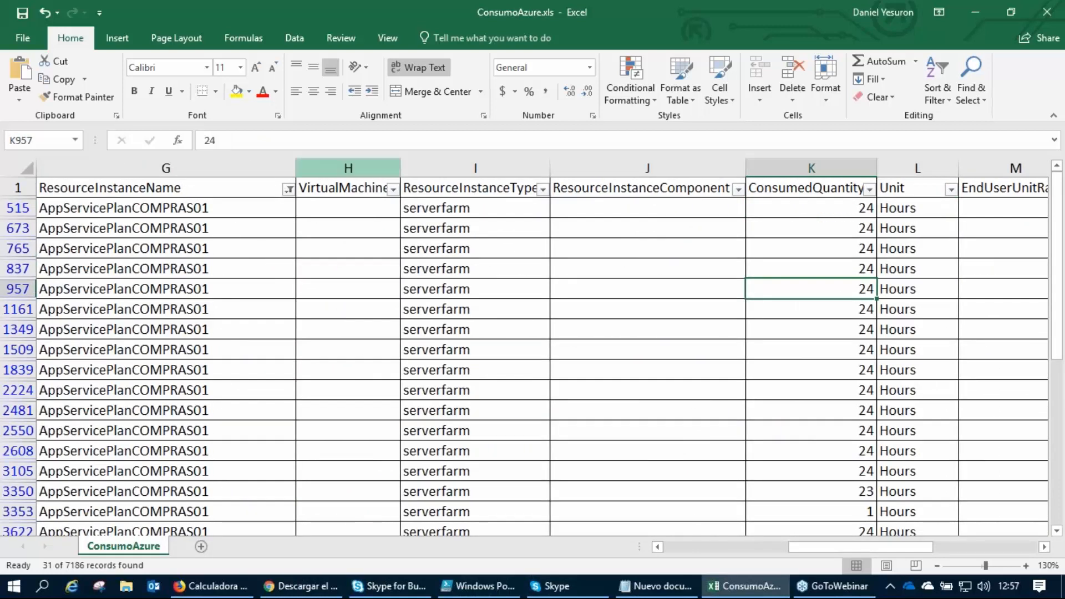
Include all resource instances in the ResourceInstanceName filter.
left_click(288, 190)
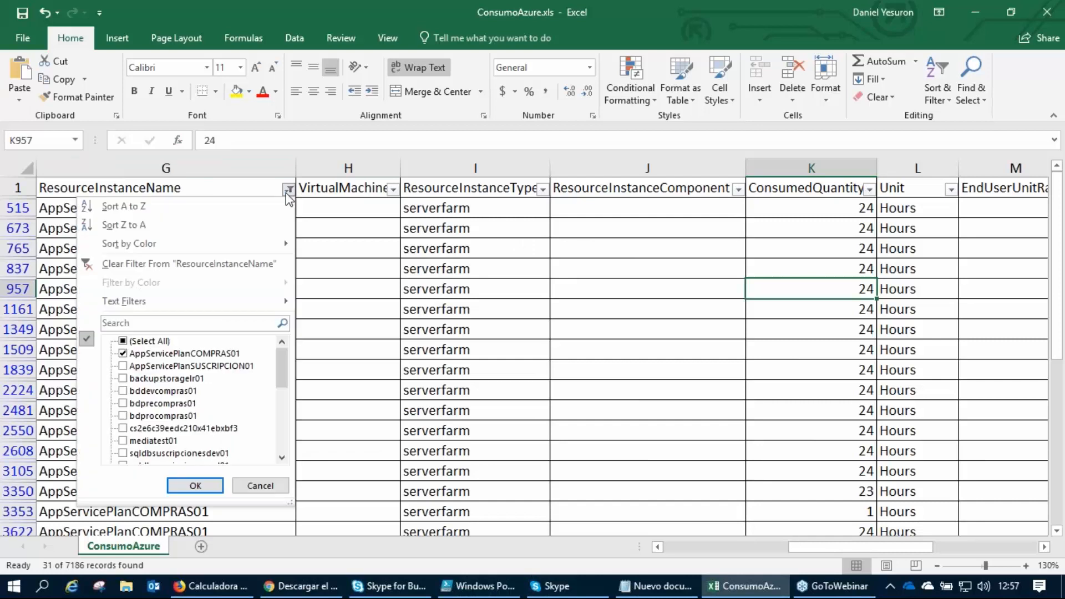
left_click(123, 341)
scroll(211, 415, "down", 10)
left_click(195, 486)
Widen the UsageStartTime column enough to show its full dates, and select the start date in row 515.
left_click(581, 370)
key("Left")
key("Left")
key("Left")
key("Left")
key("Left")
key("Left")
key("Left")
key("Left")
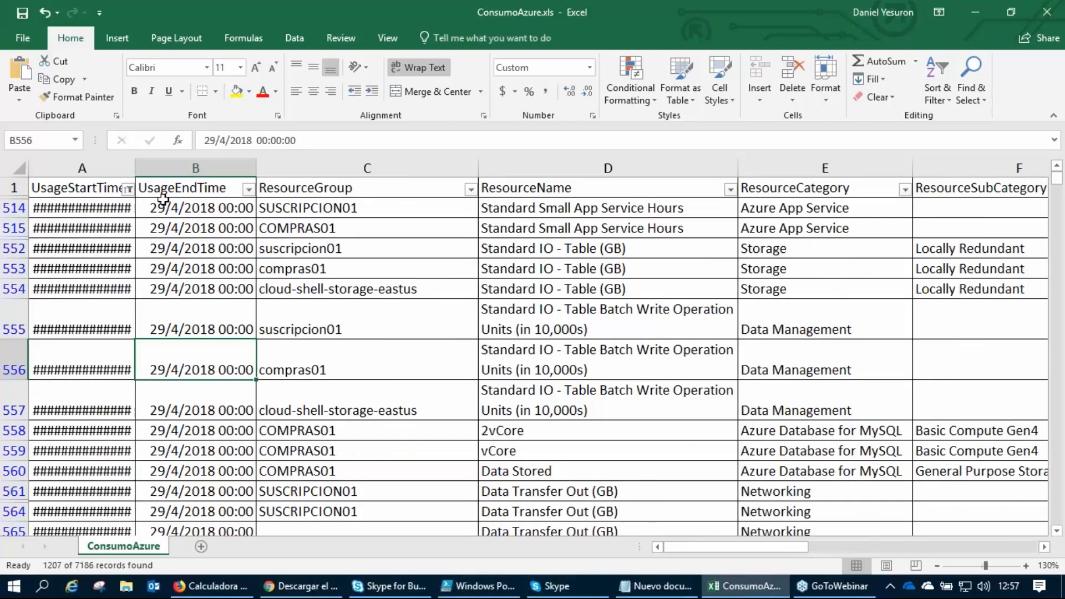
left_click_drag(134, 169, 160, 171)
left_click(123, 234)
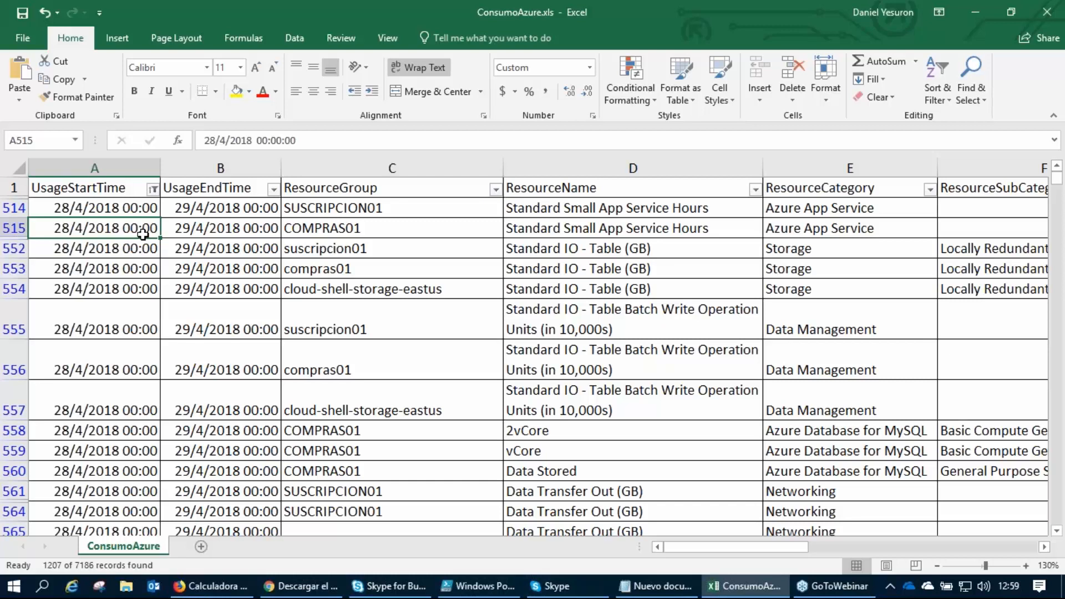
Minimize the workbook, browser and Skype for Business windows to reveal the desktop.
left_click(1056, 254)
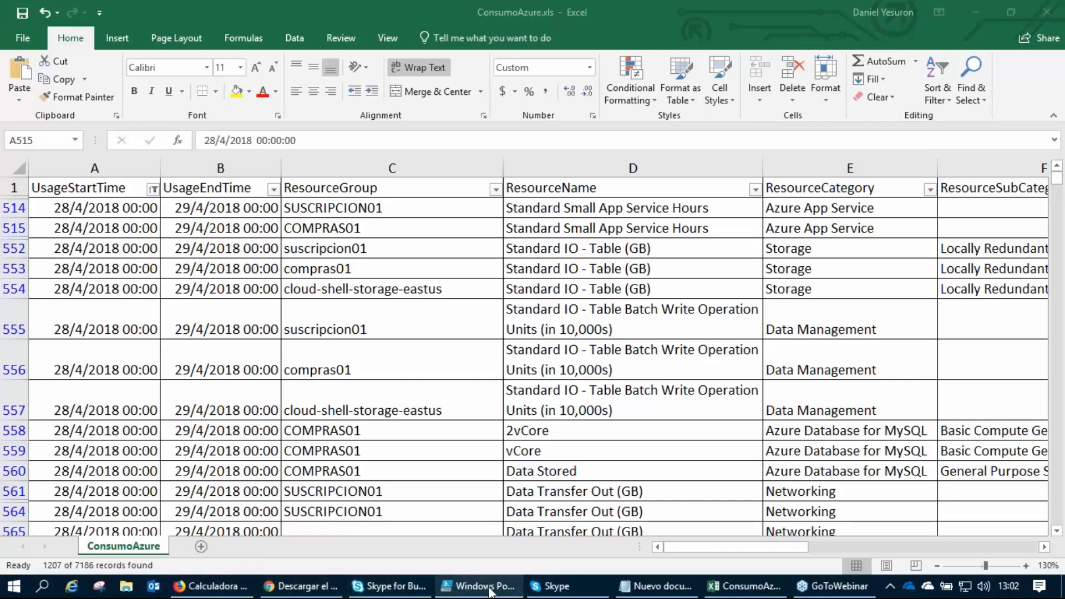
left_click(965, 8)
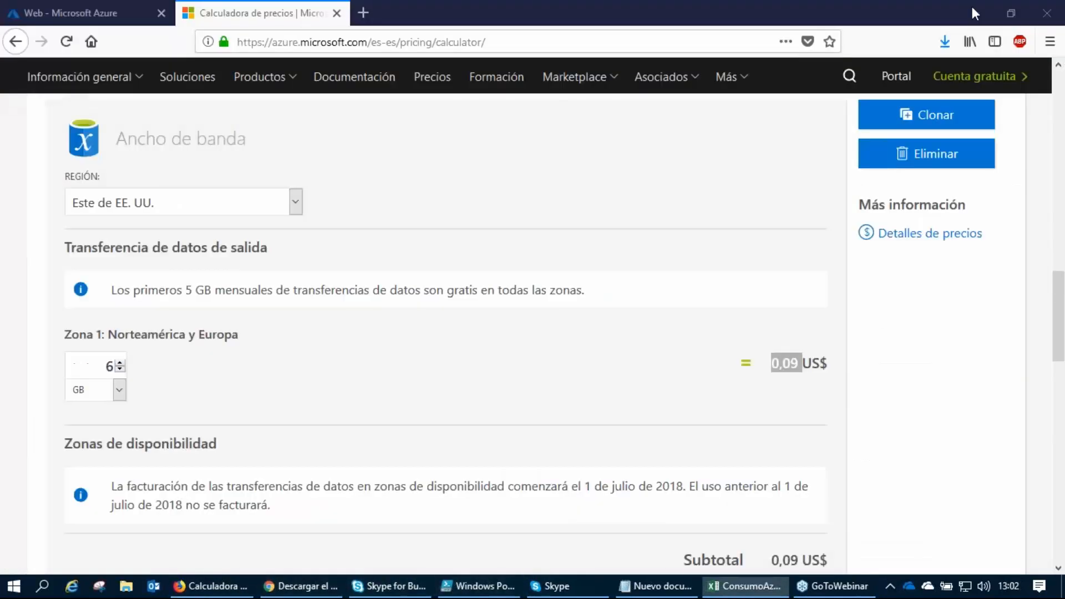
left_click(972, 6)
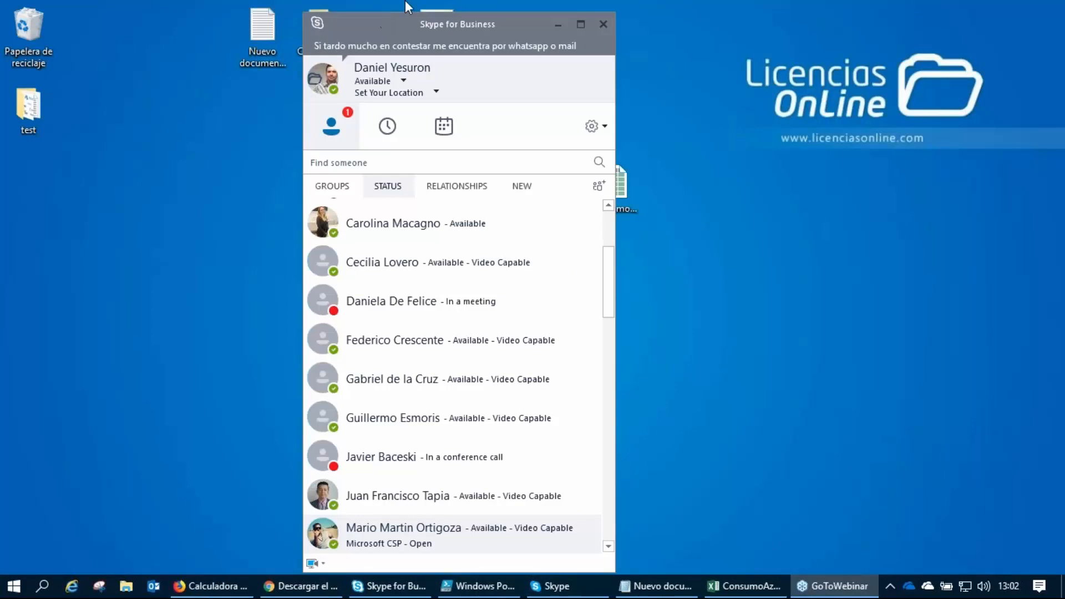
left_click(558, 24)
Open the #GiveMe5 webinar invitation message from the desktop and look through its schedule of sessions.
left_click(444, 53)
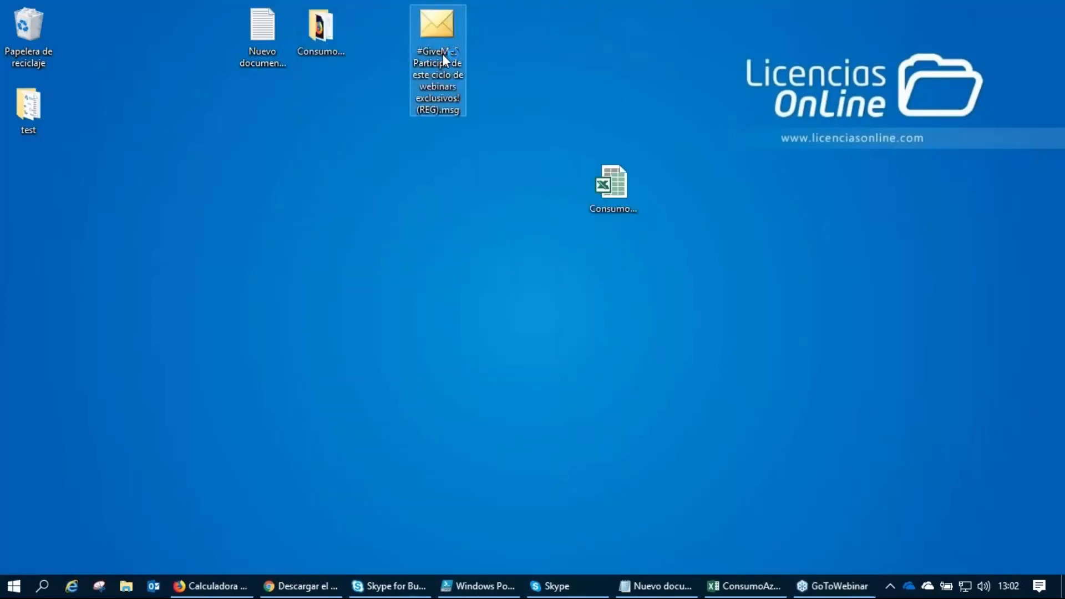
left_click(706, 155)
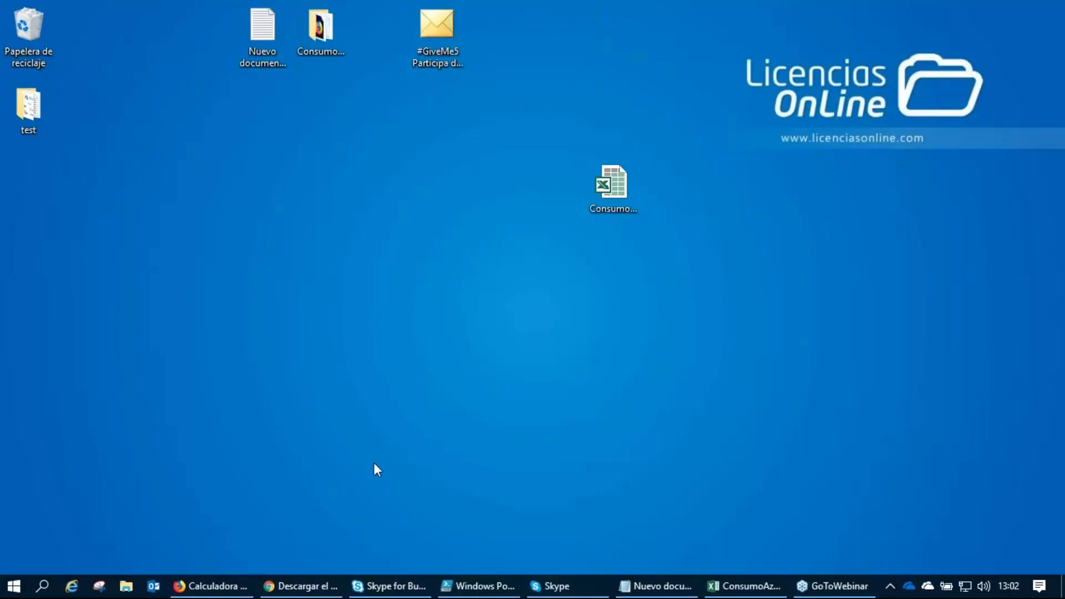
left_click(446, 65)
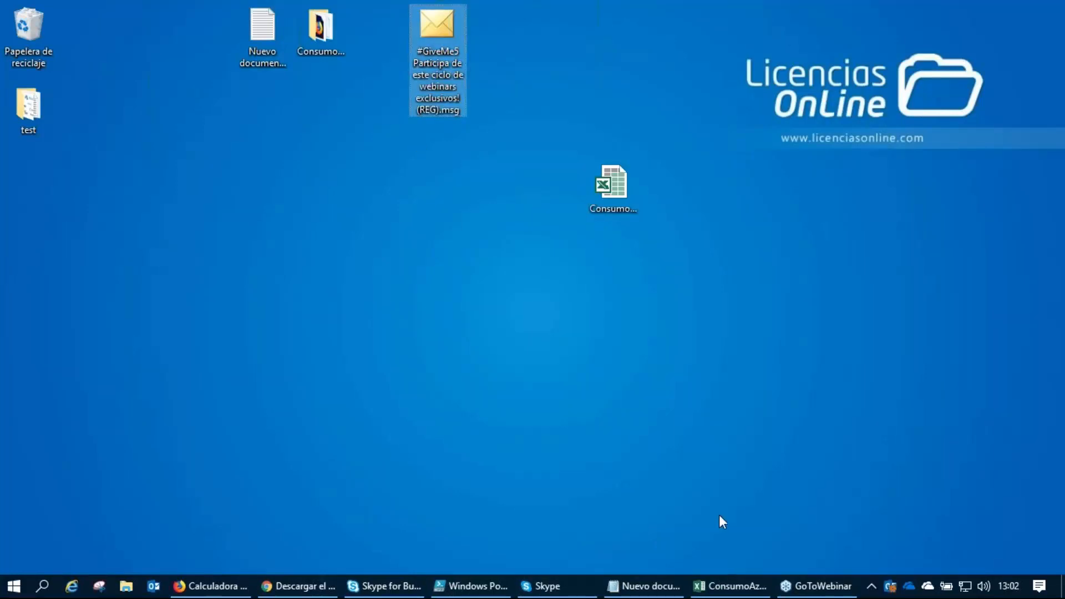
left_click(890, 586)
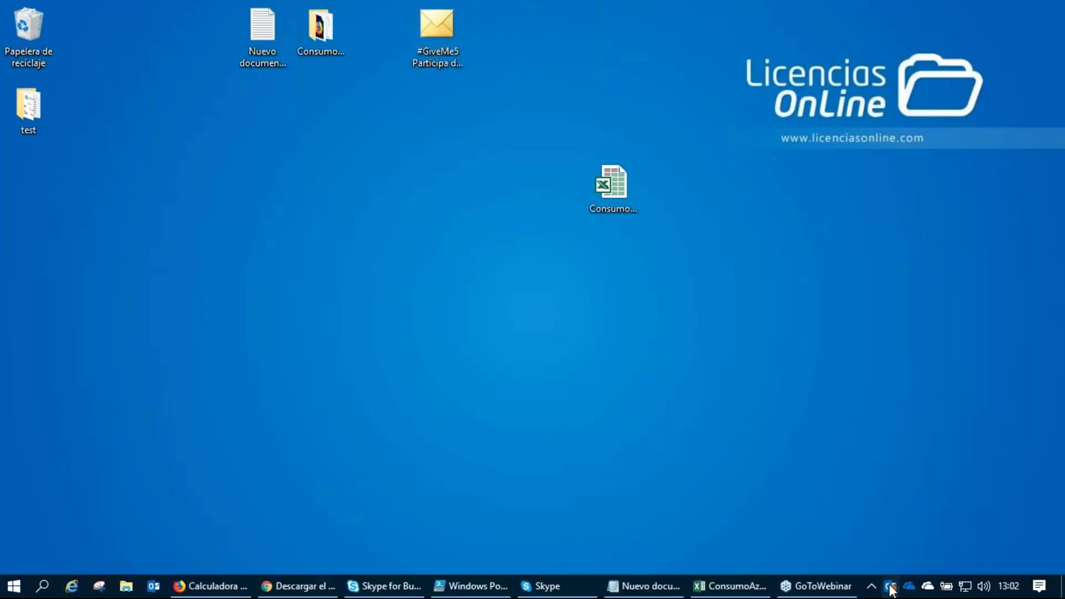
left_click(670, 358)
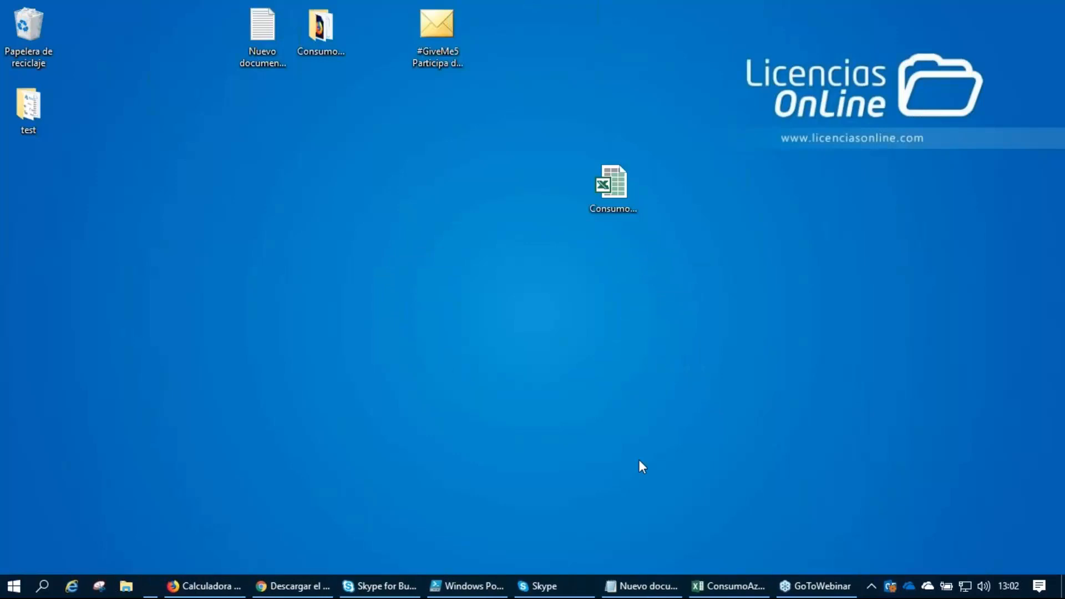
left_click(540, 348)
scroll(411, 361, "down", 6)
scroll(473, 309, "up", 1)
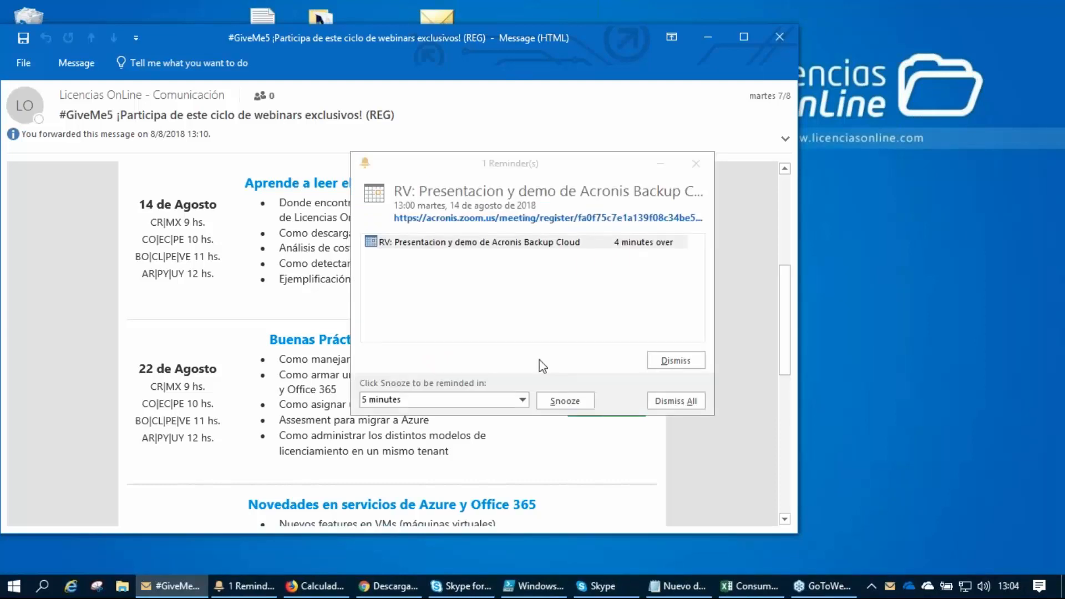
Dismiss all calendar reminders and minimize the webinar invitation message.
left_click(675, 401)
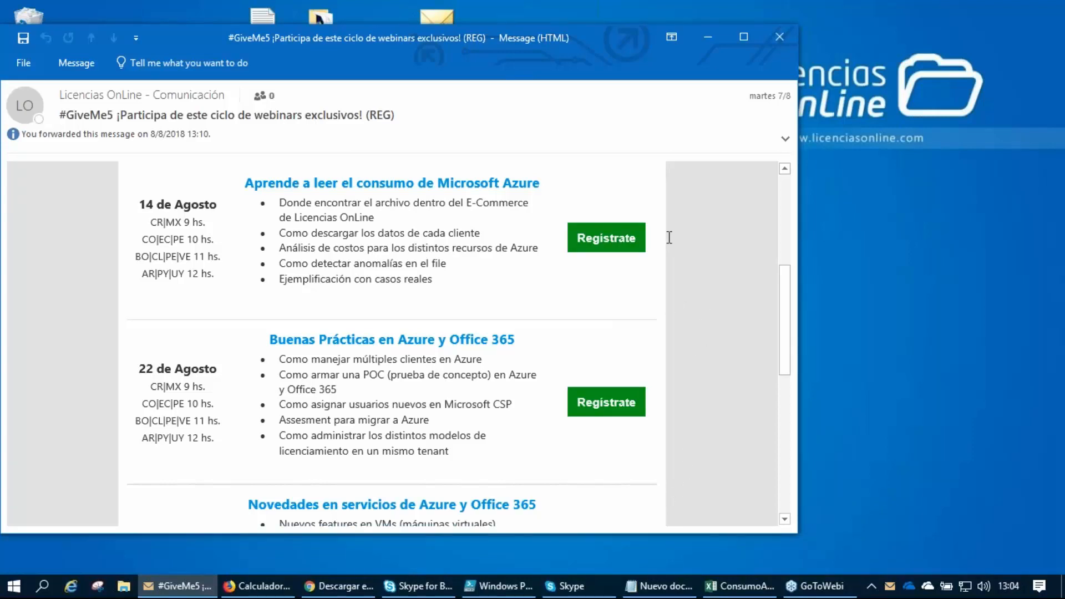
left_click(706, 38)
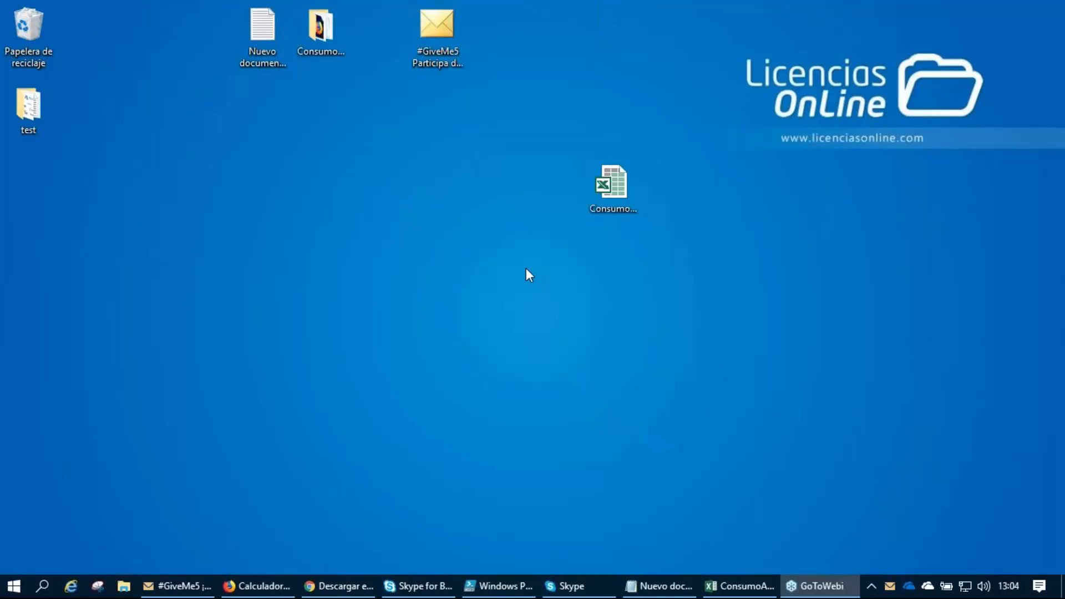
Bring up the open text note and highlight the contact e-mail address in the "Dudas y consultas" line.
left_click(679, 587)
left_click_drag(567, 97, 514, 100)
left_click(527, 203)
left_click_drag(340, 203, 794, 204)
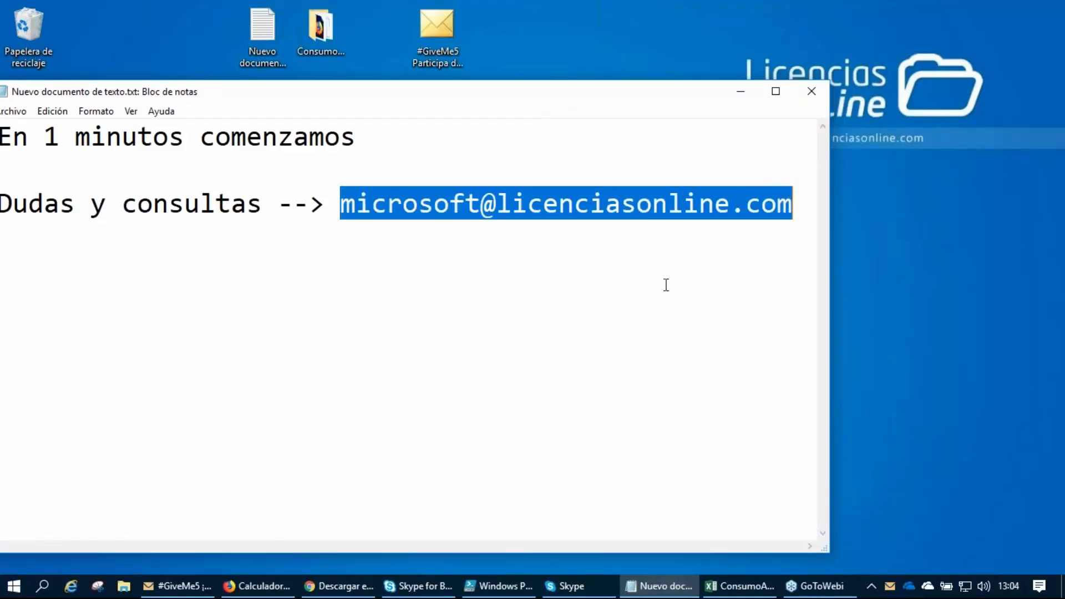
left_click(833, 257)
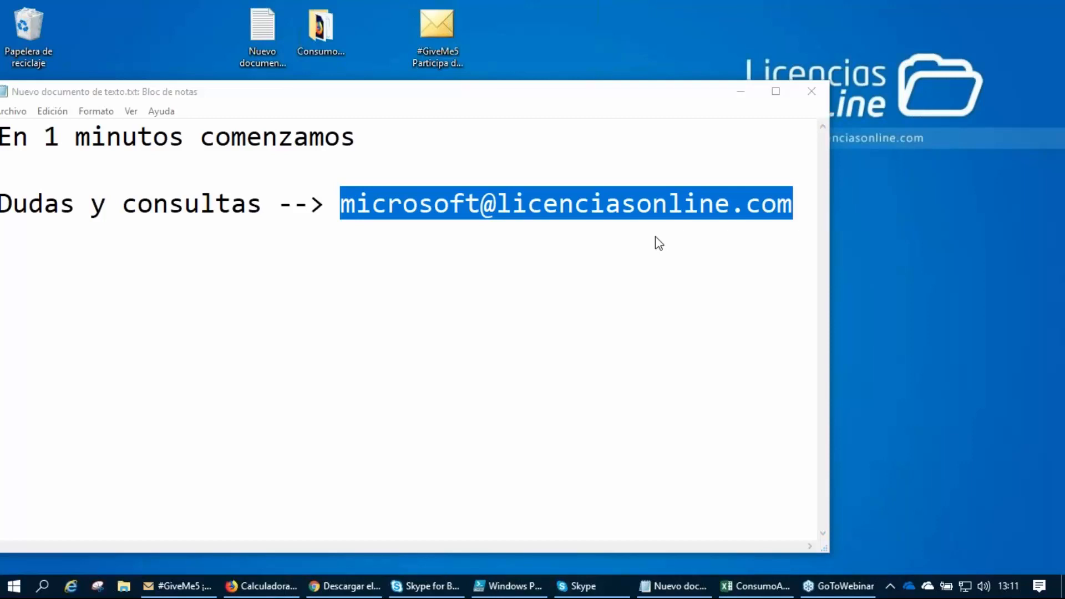
Return to the #GiveMe5 invitation and review the 14 de Agosto and 22 de Agosto webinar sessions.
left_click(189, 586)
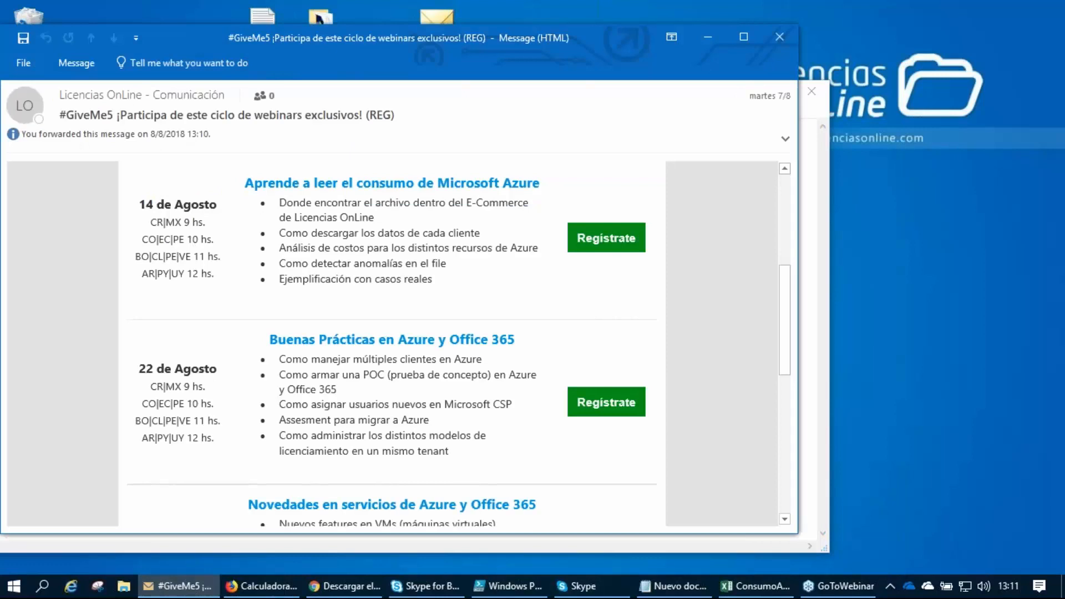
left_click(877, 231)
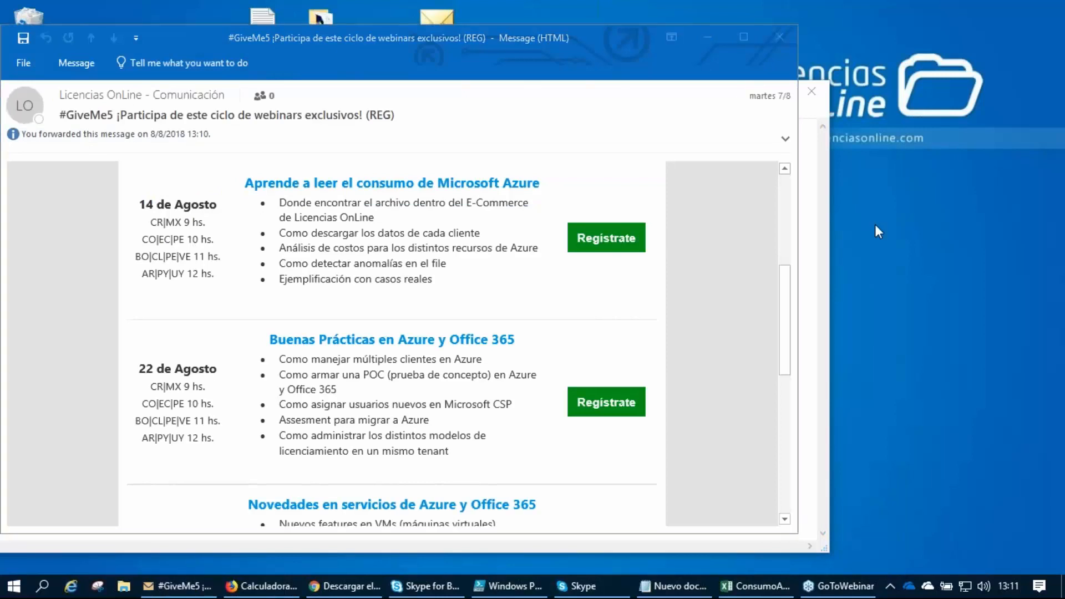
scroll(685, 284, "up", 2)
scroll(687, 283, "down", 4)
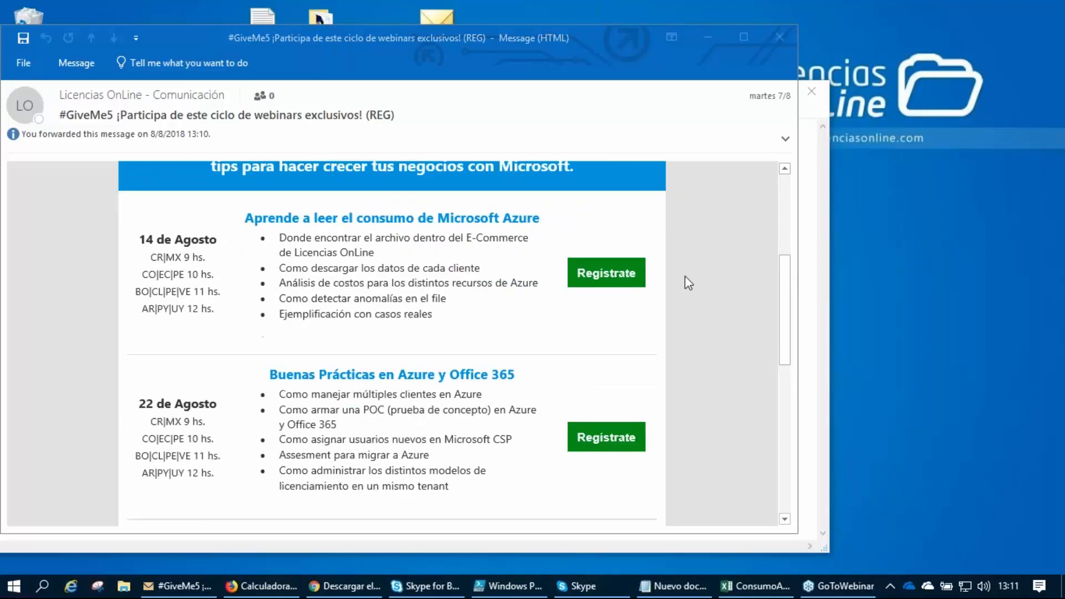